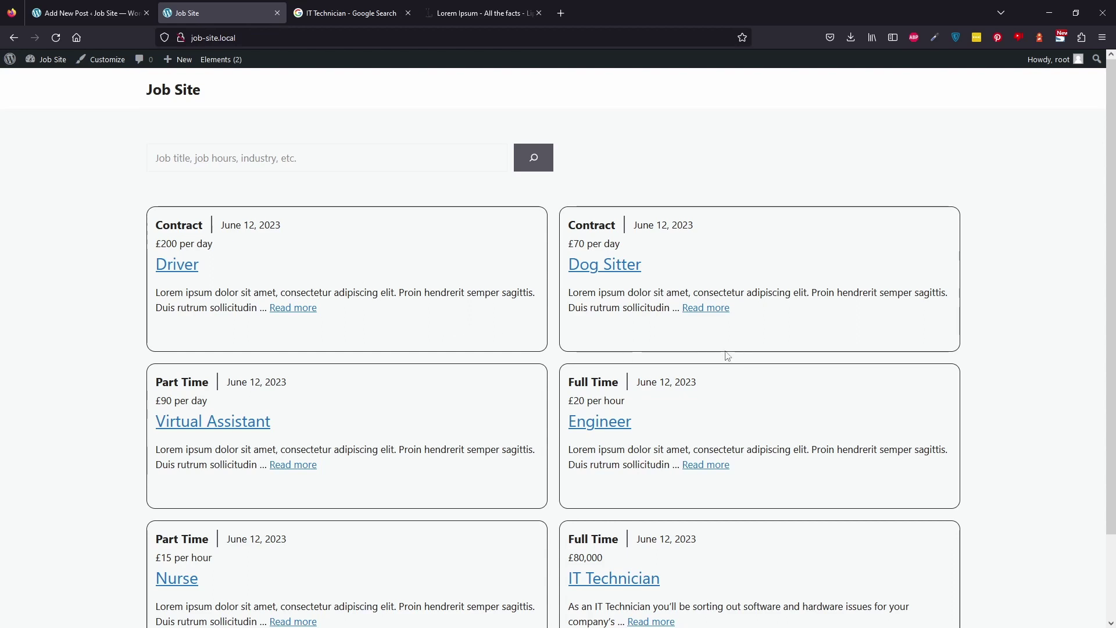
scroll(730, 361, "down", 2)
scroll(730, 361, "up", 2)
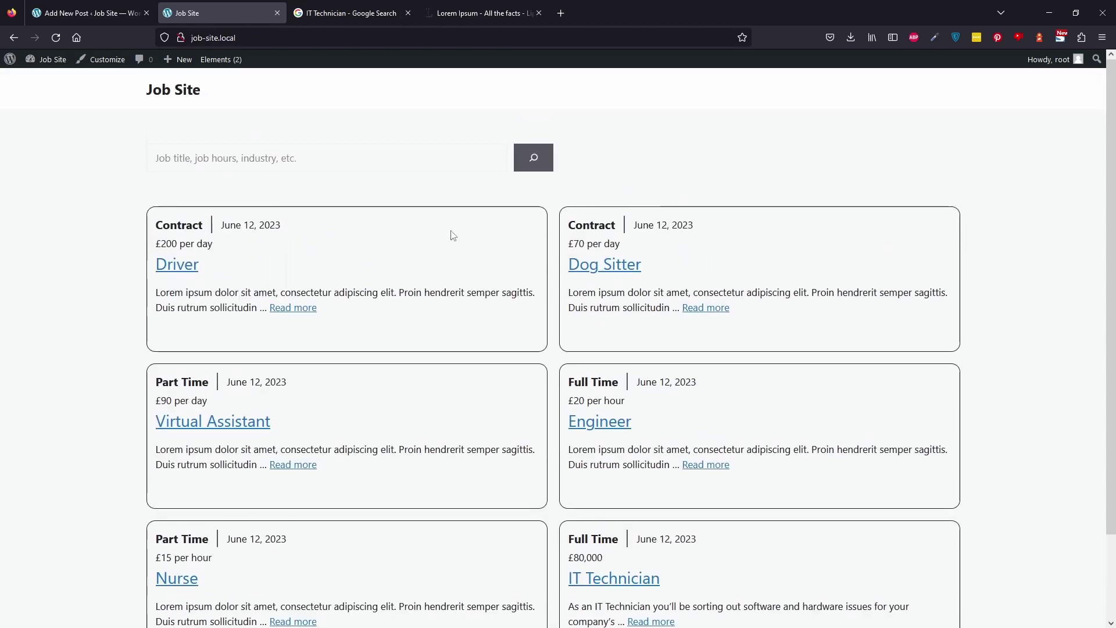
left_click(275, 155)
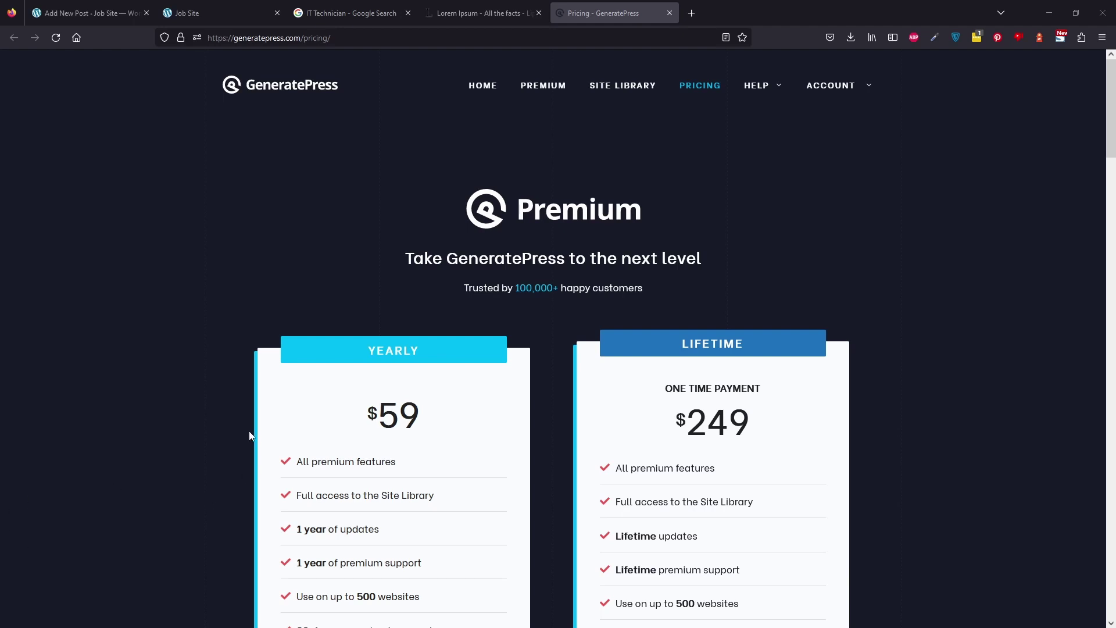
scroll(241, 417, "down", 3)
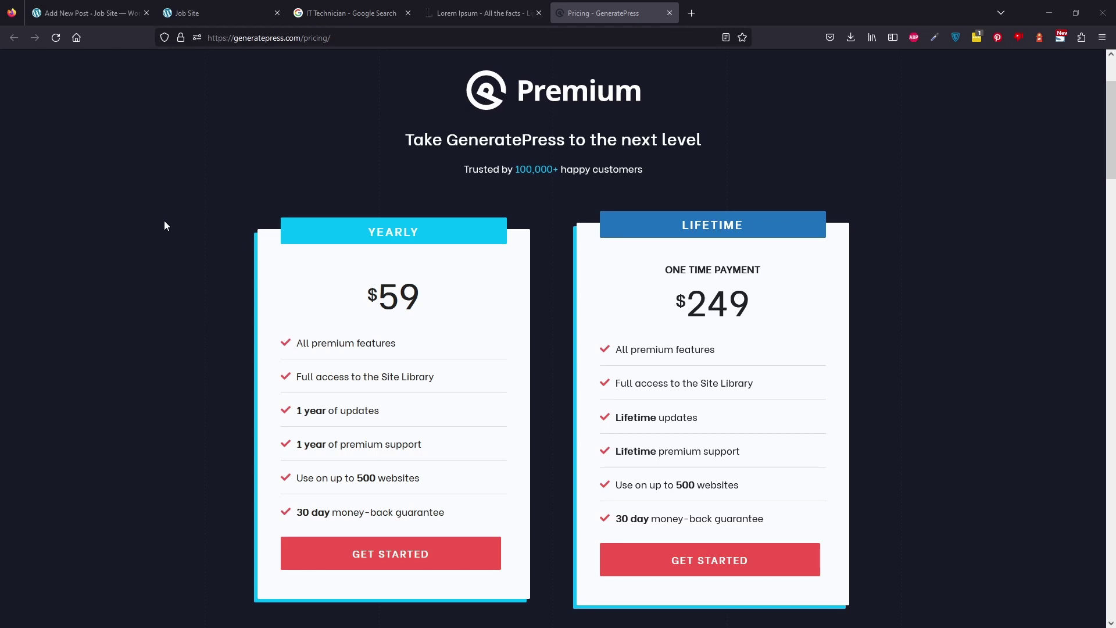
scroll(180, 472, "up", 3)
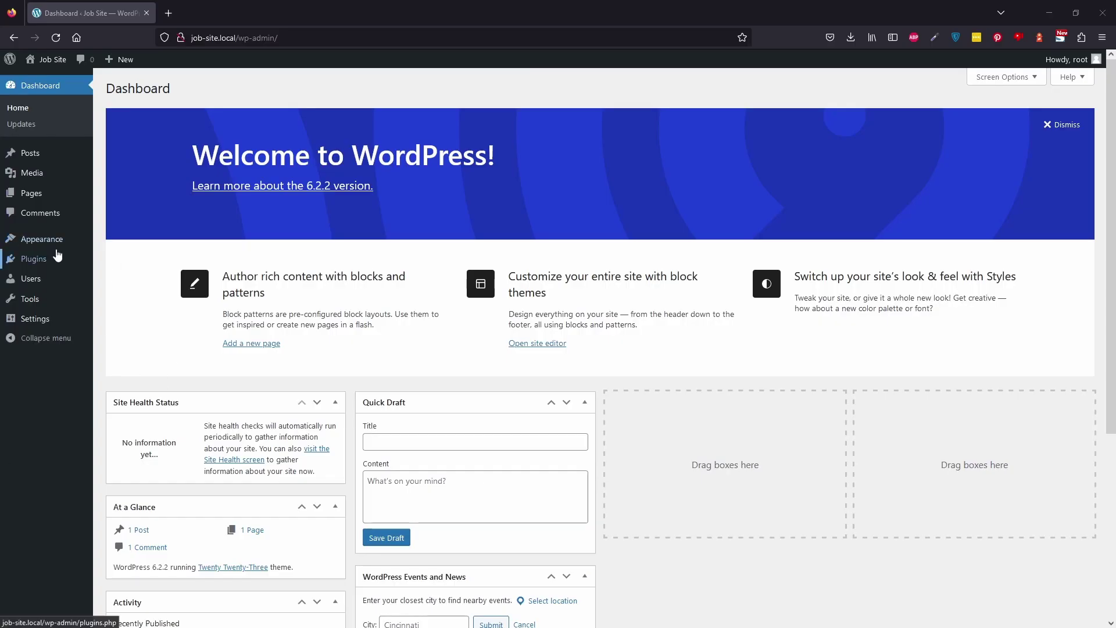
Find GeneratePress in the WordPress theme directory, then install and activate it as the site's theme.
left_click(42, 240)
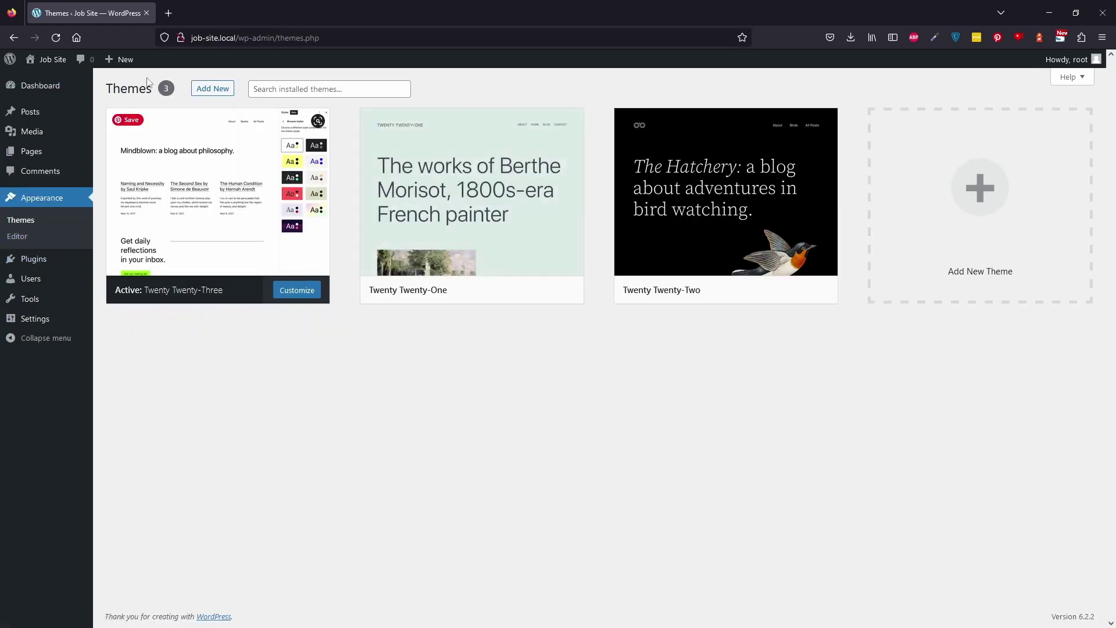
left_click(214, 89)
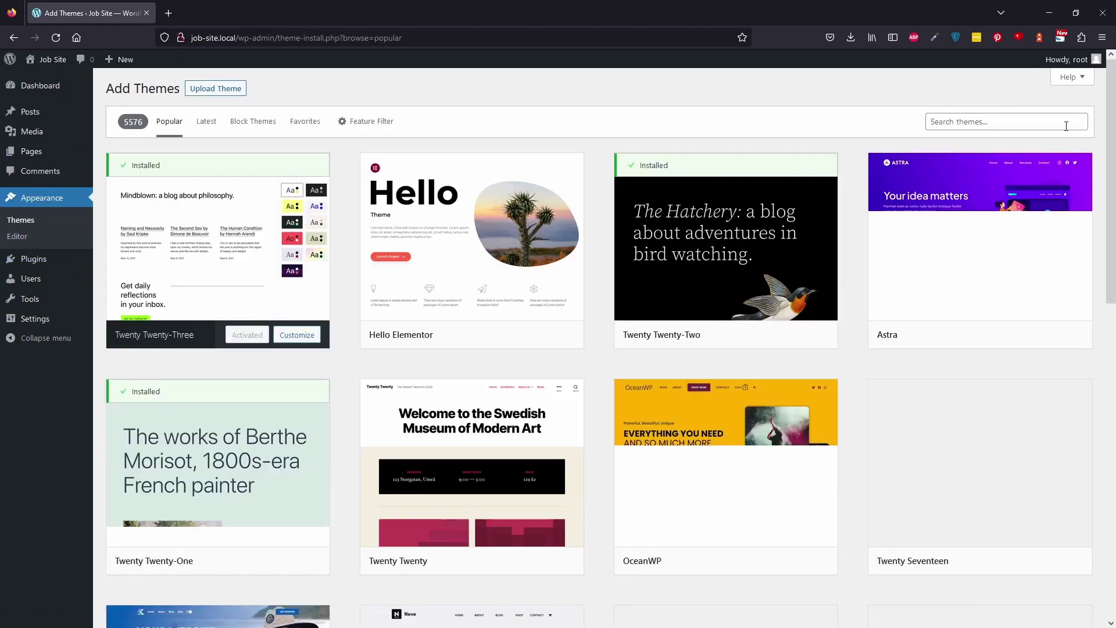
left_click(945, 122)
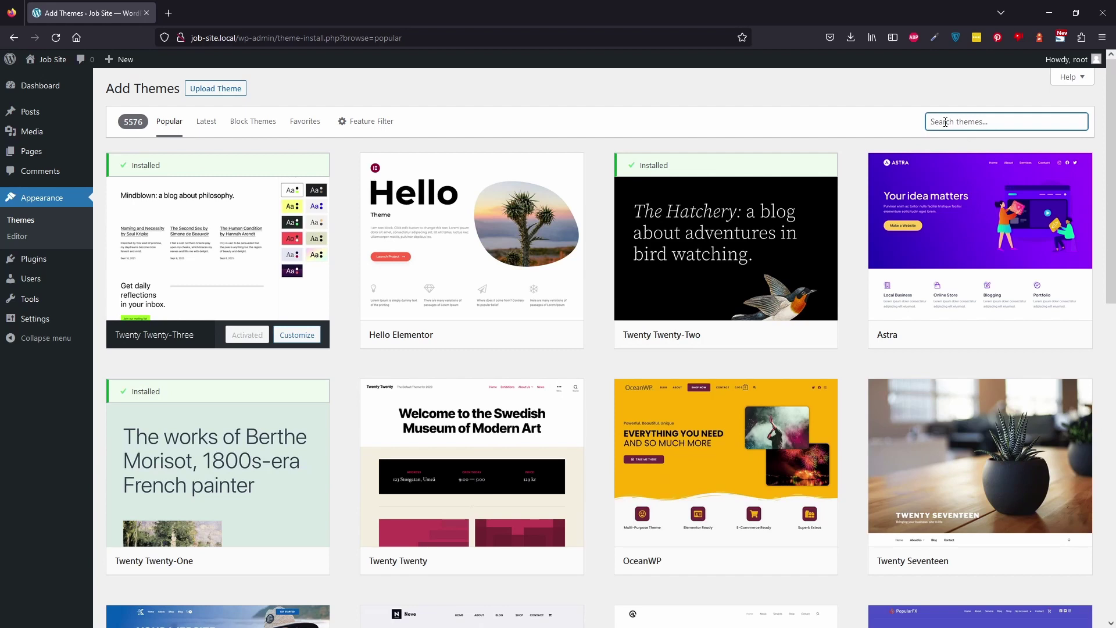
type("generatepress")
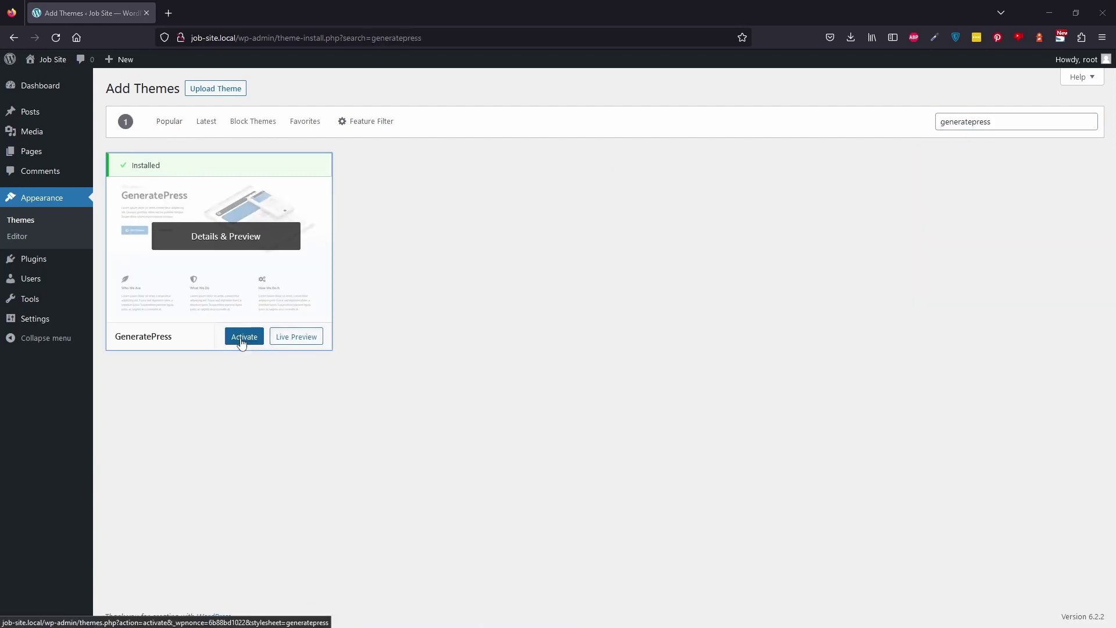
left_click(244, 338)
Search the plugin directory for generateblock, then install and activate the GenerateBlocks plugin.
left_click(41, 328)
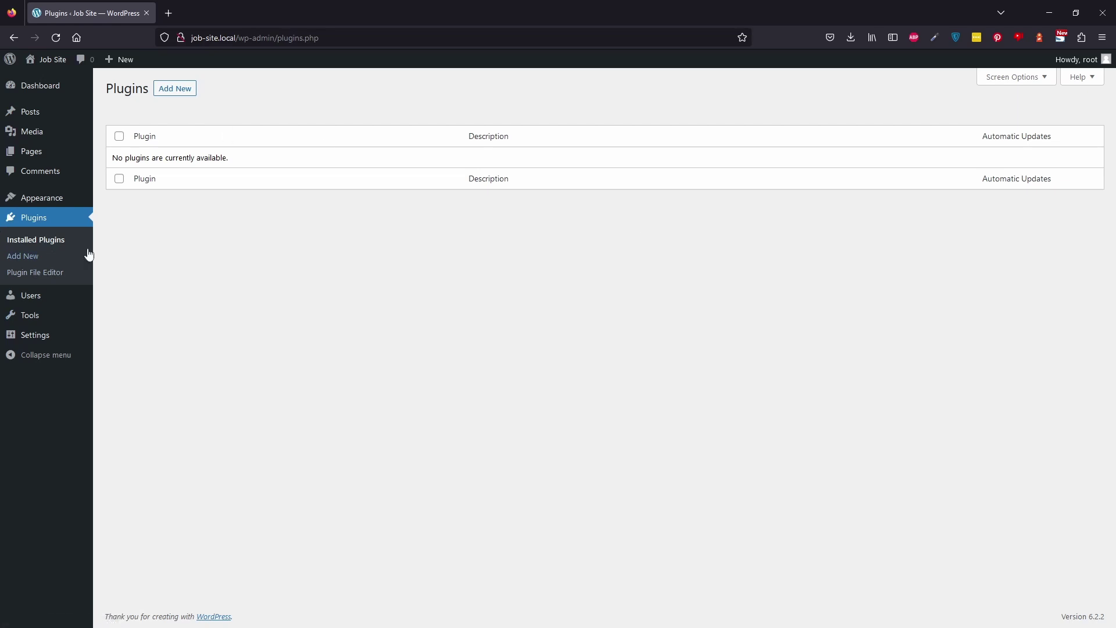
left_click(36, 257)
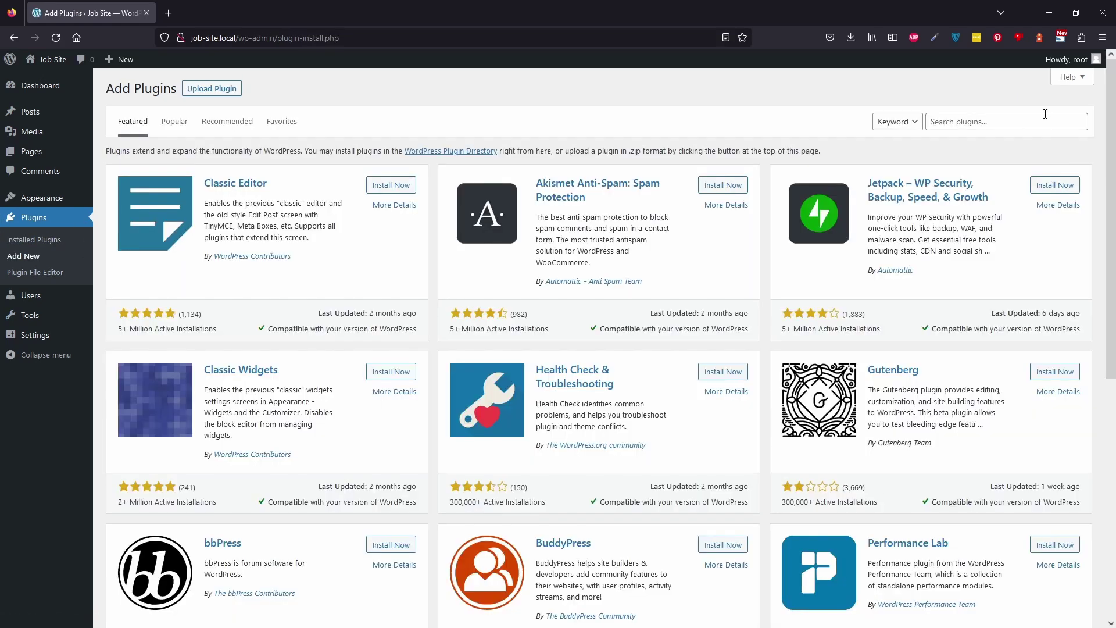
left_click(1038, 119)
type("generateblock")
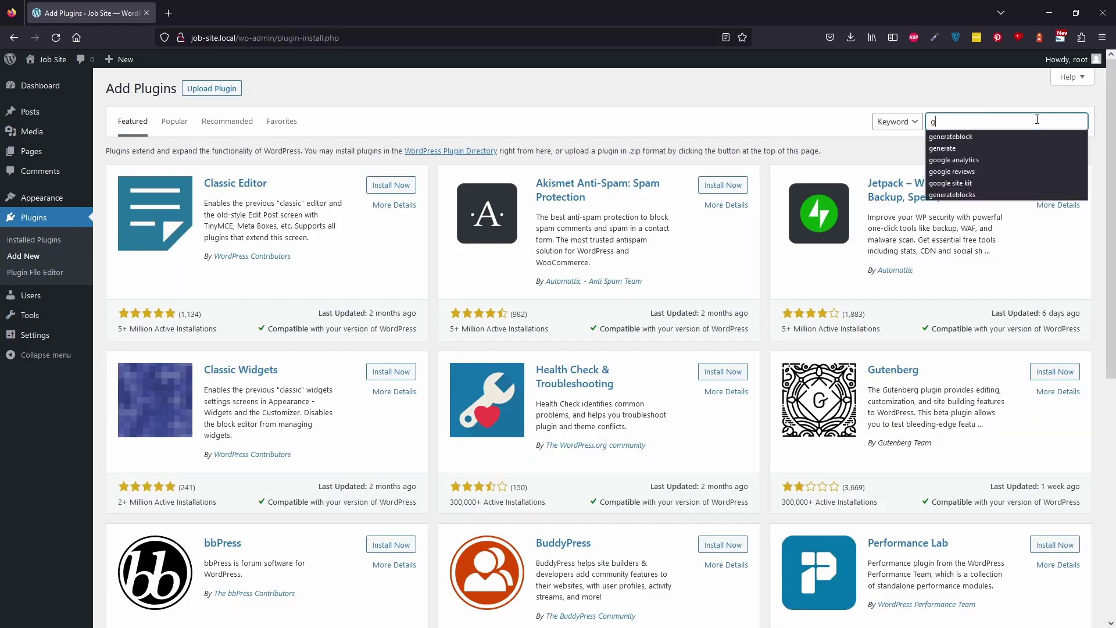
left_click(398, 186)
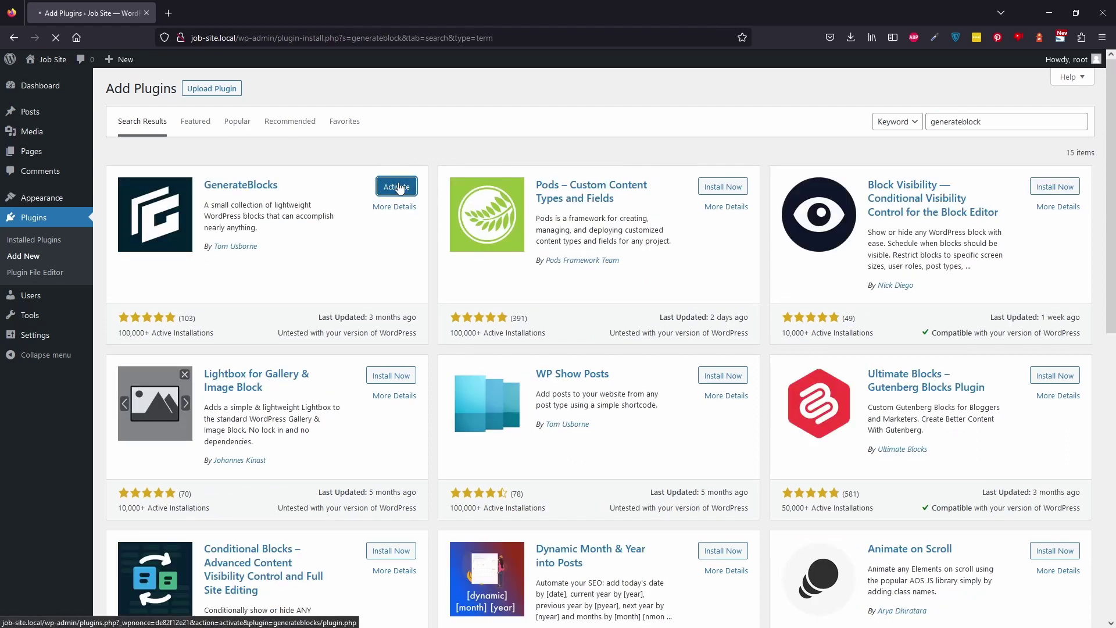
Install the GP Premium plugin from the uploaded file gp-premium-2.3.1.zip and activate it.
left_click(47, 224)
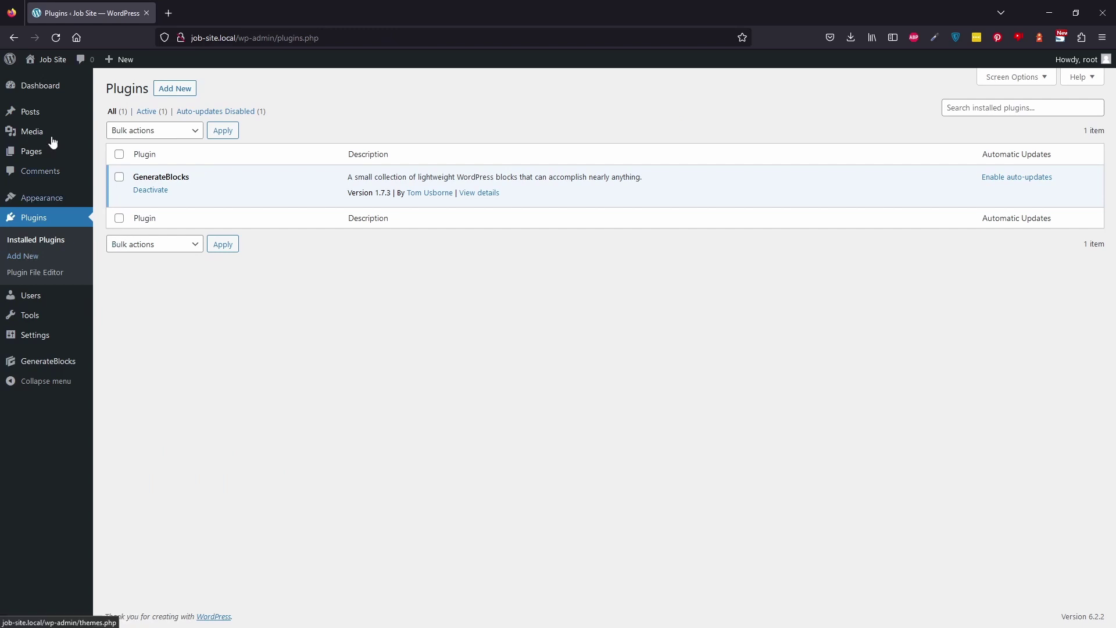
mouse_move(74, 81)
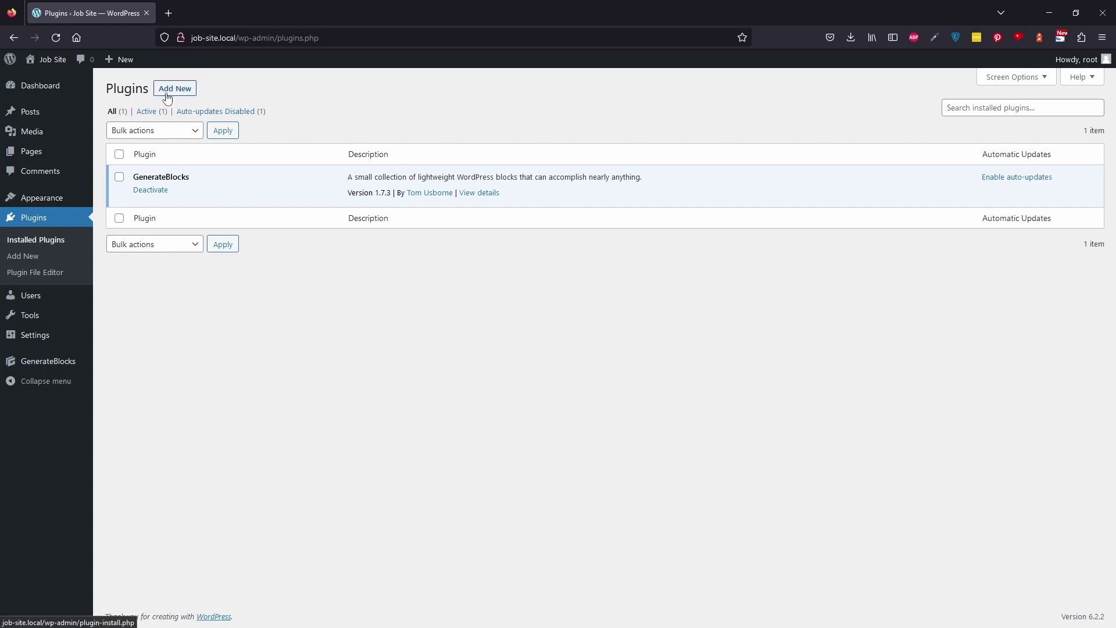
left_click(167, 93)
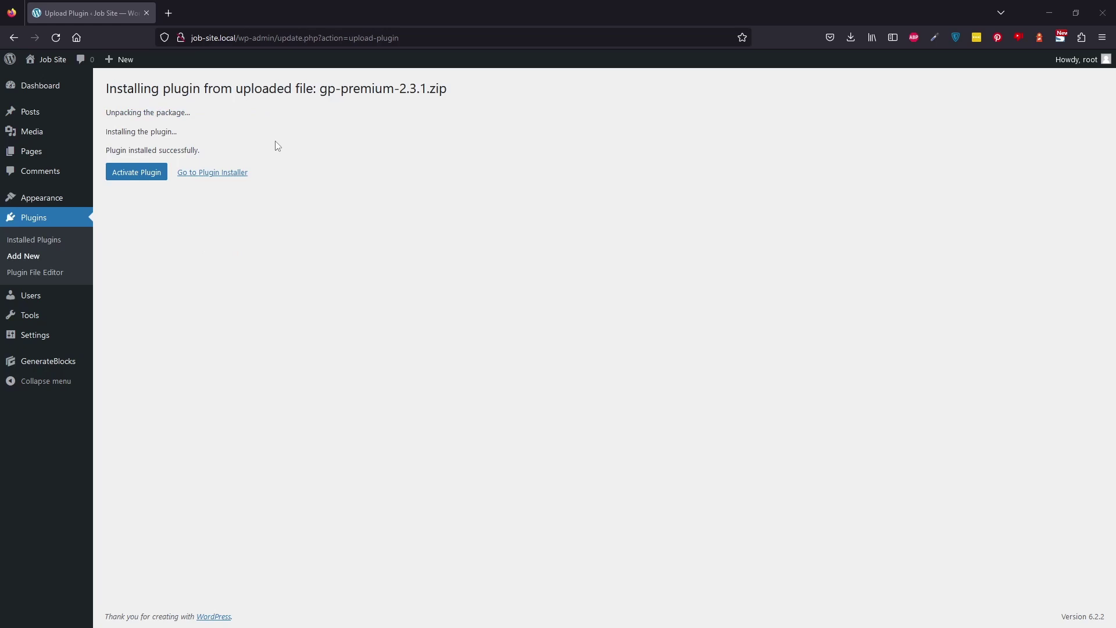
left_click(146, 181)
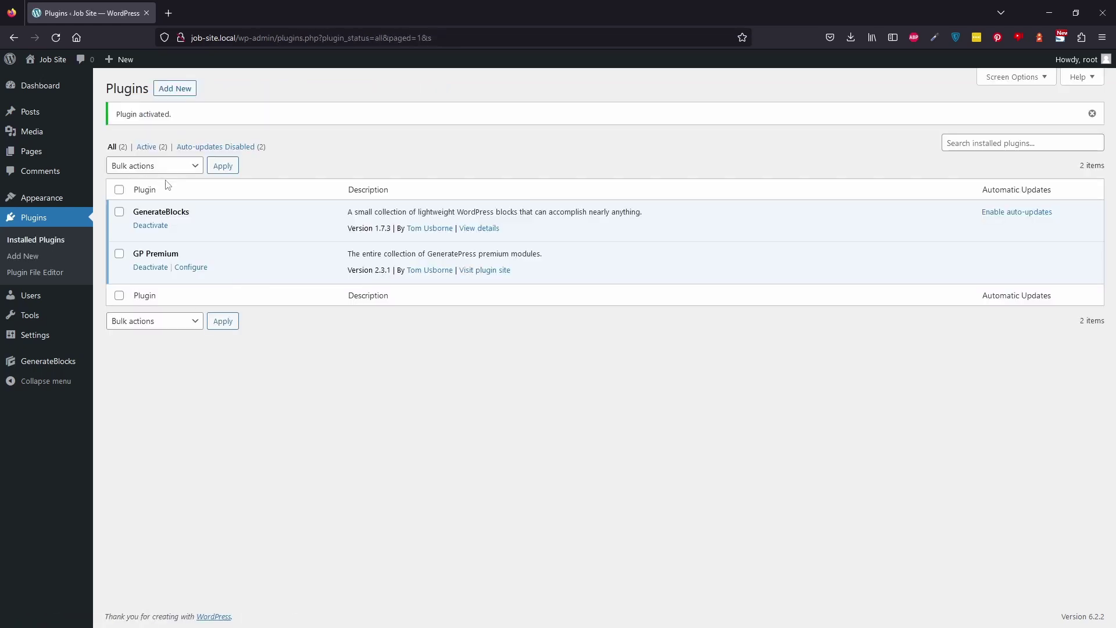
mouse_move(74, 99)
left_click(169, 90)
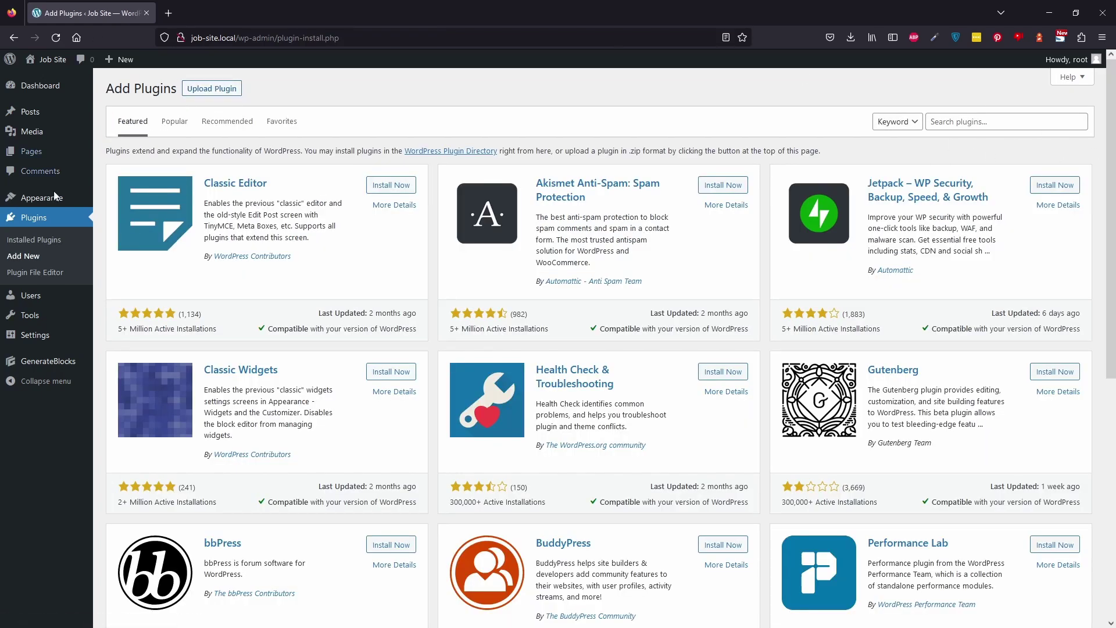
Activate the GeneratePress modules Backgrounds, Blog, Copyright, Disable Elements, Elements, Menu Plus and Spacing.
mouse_move(71, 203)
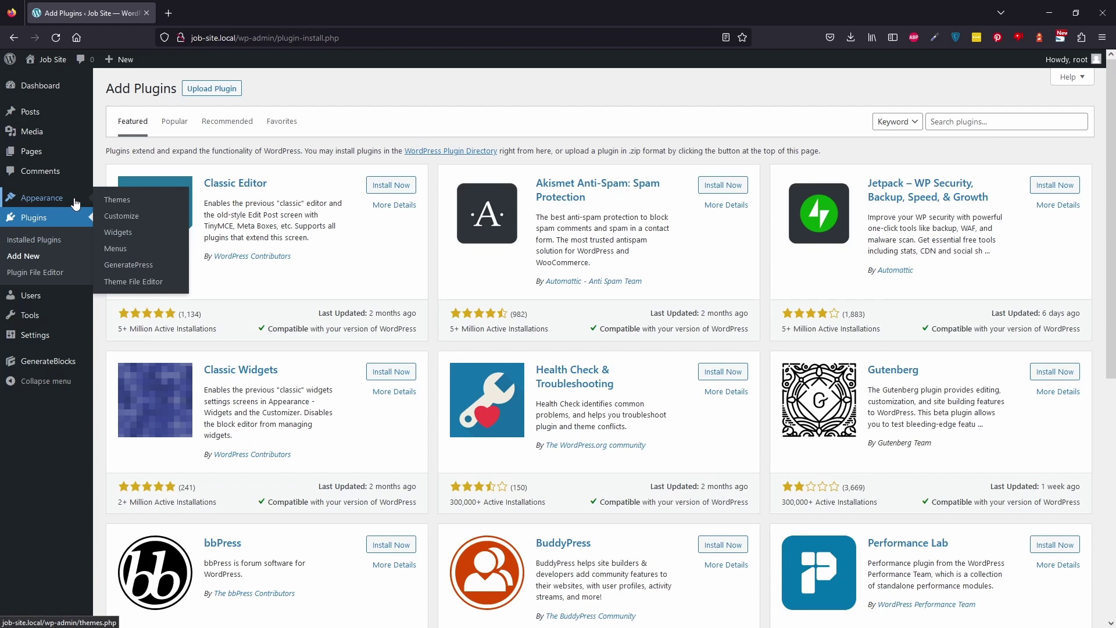
left_click(128, 264)
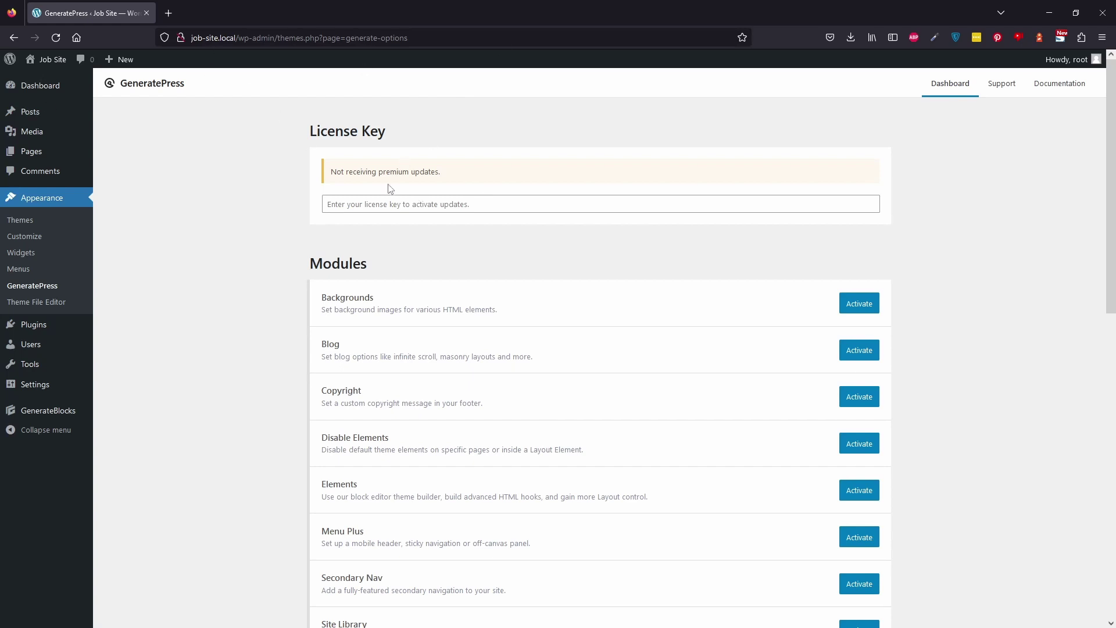
scroll(987, 217, "down", 4)
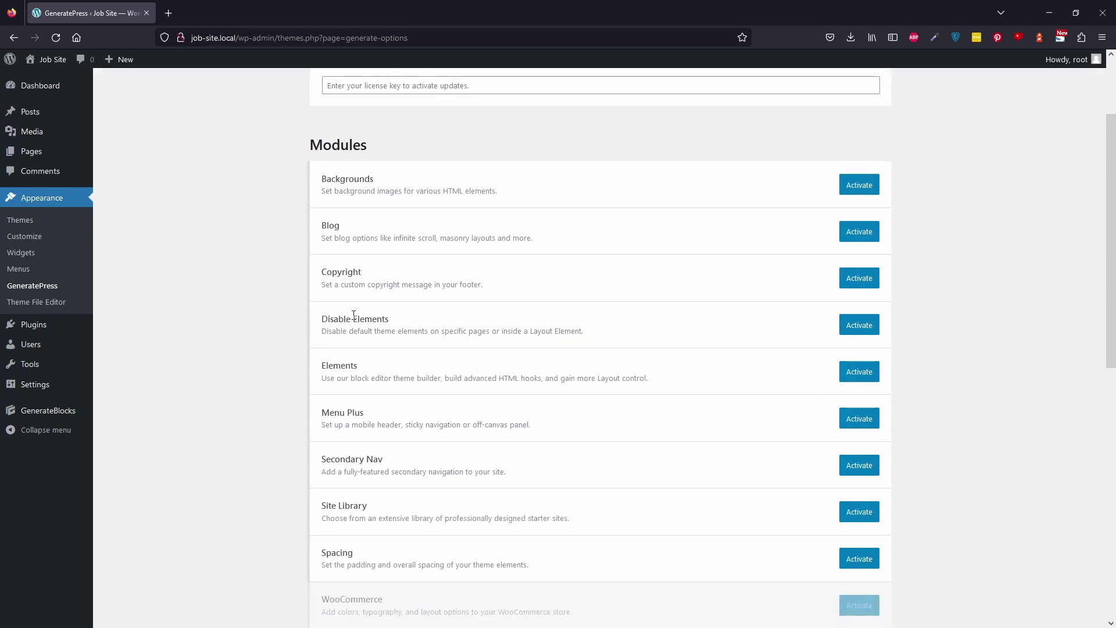
scroll(541, 293, "up", 1)
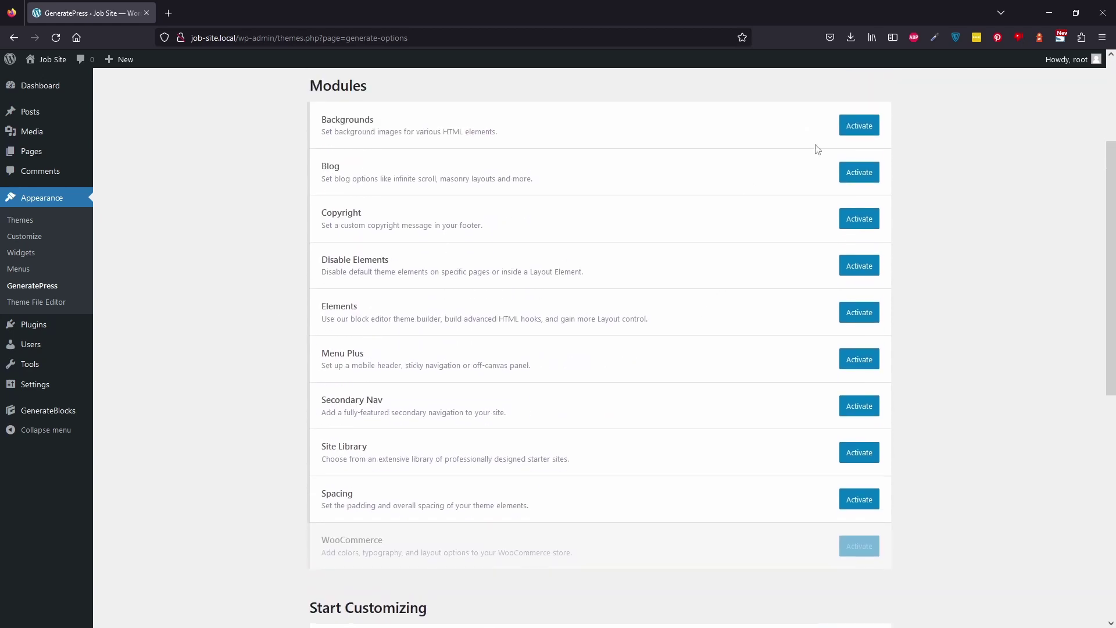
left_click(859, 126)
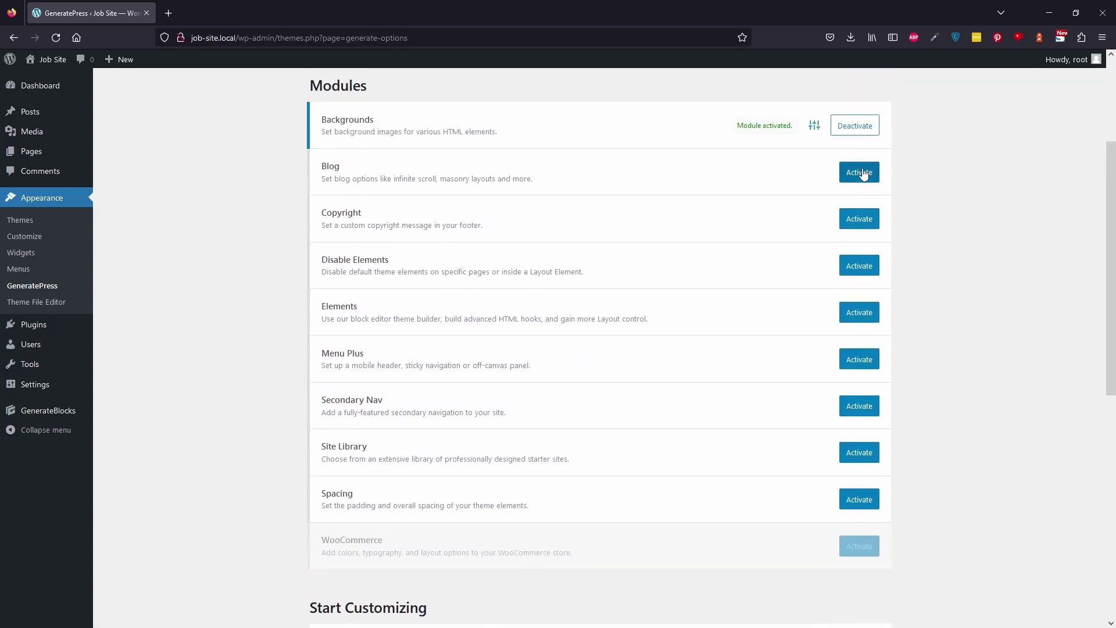
left_click(860, 172)
left_click(862, 219)
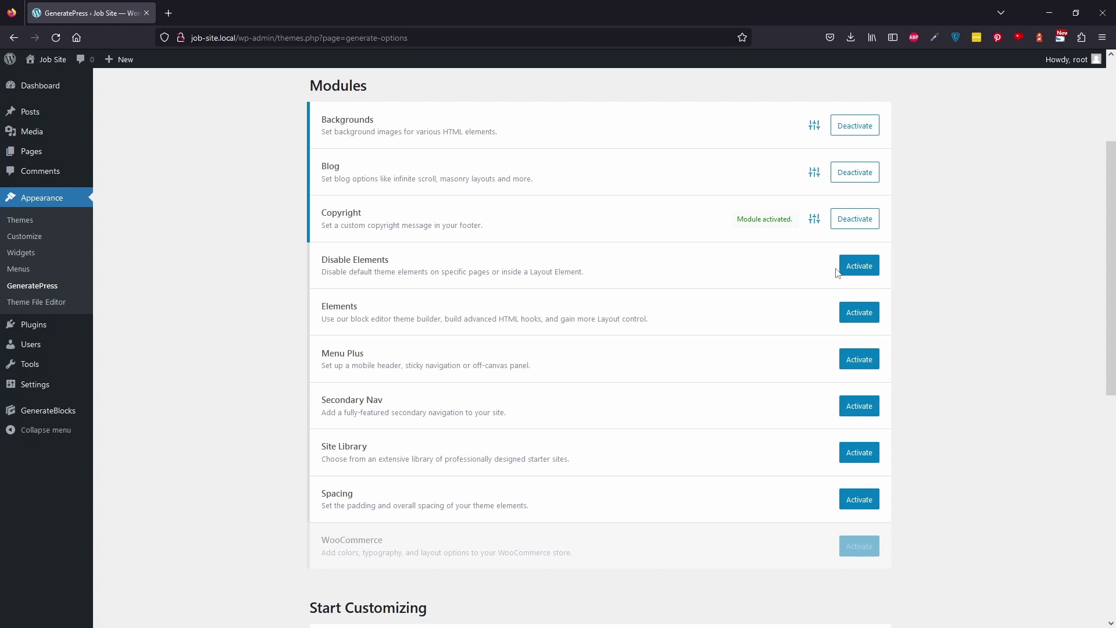
left_click(874, 261)
left_click(871, 312)
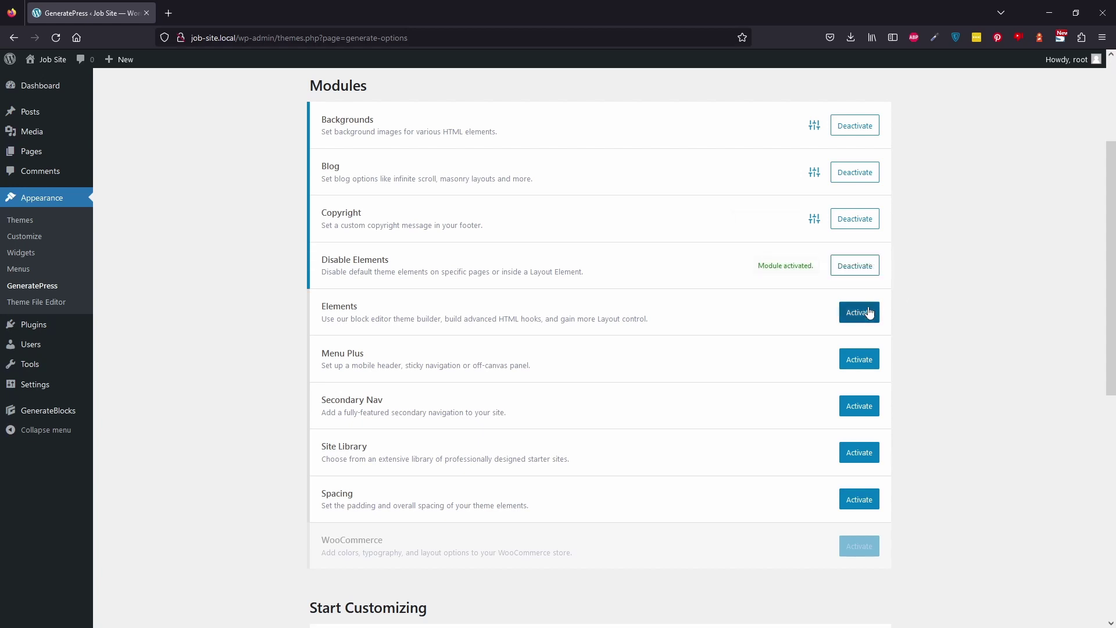
left_click(861, 371)
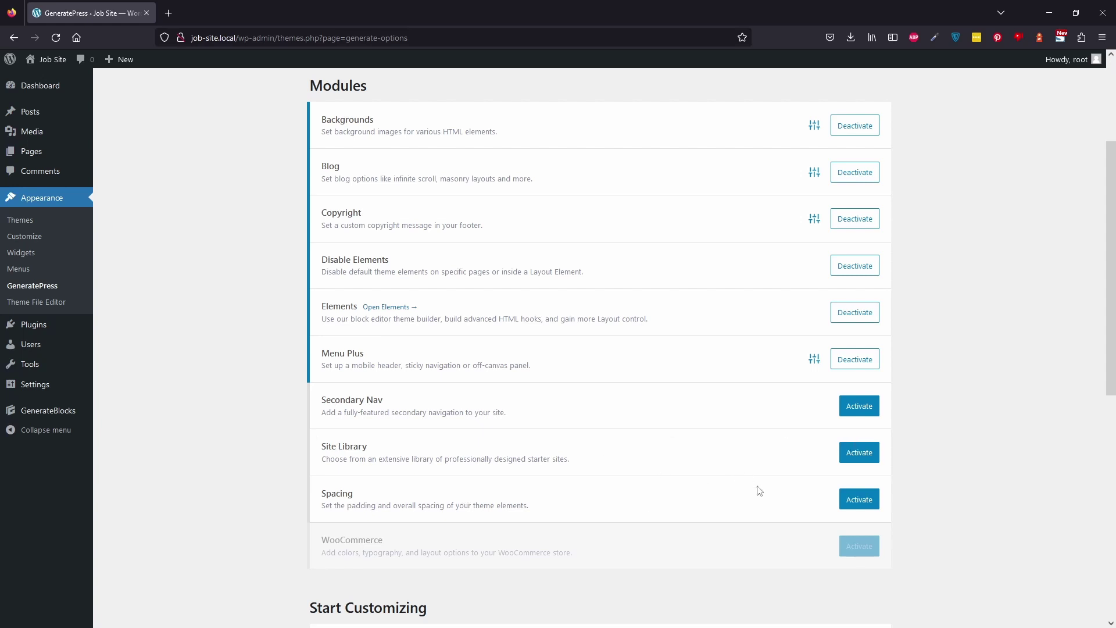
left_click(871, 493)
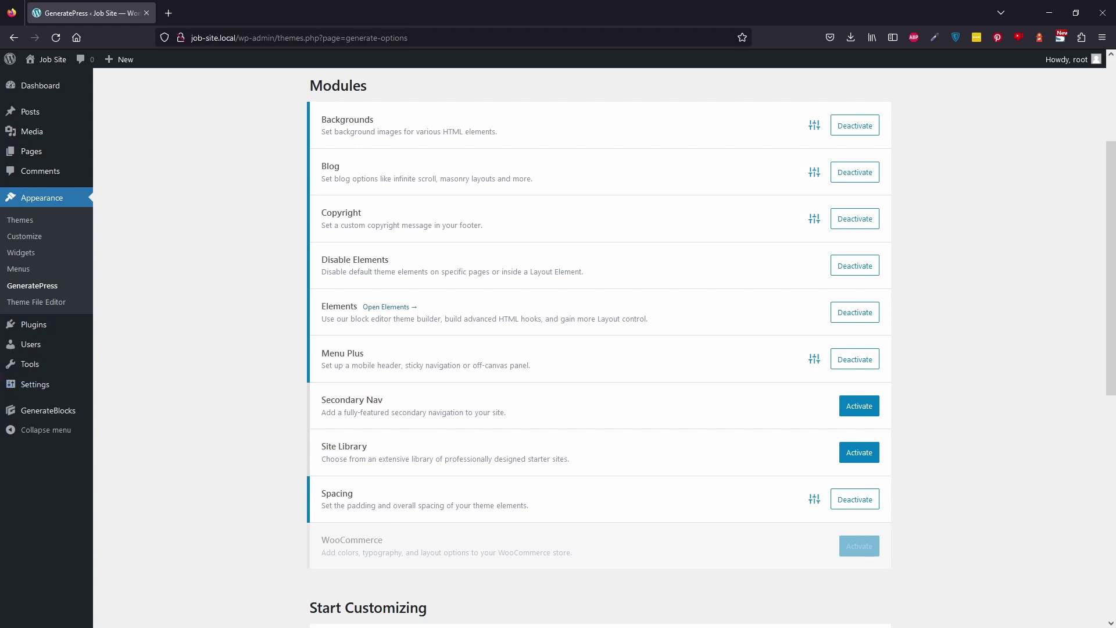
In the site customizer's Container layout settings, set the container width to 1400 px and publish the change.
mouse_move(29, 332)
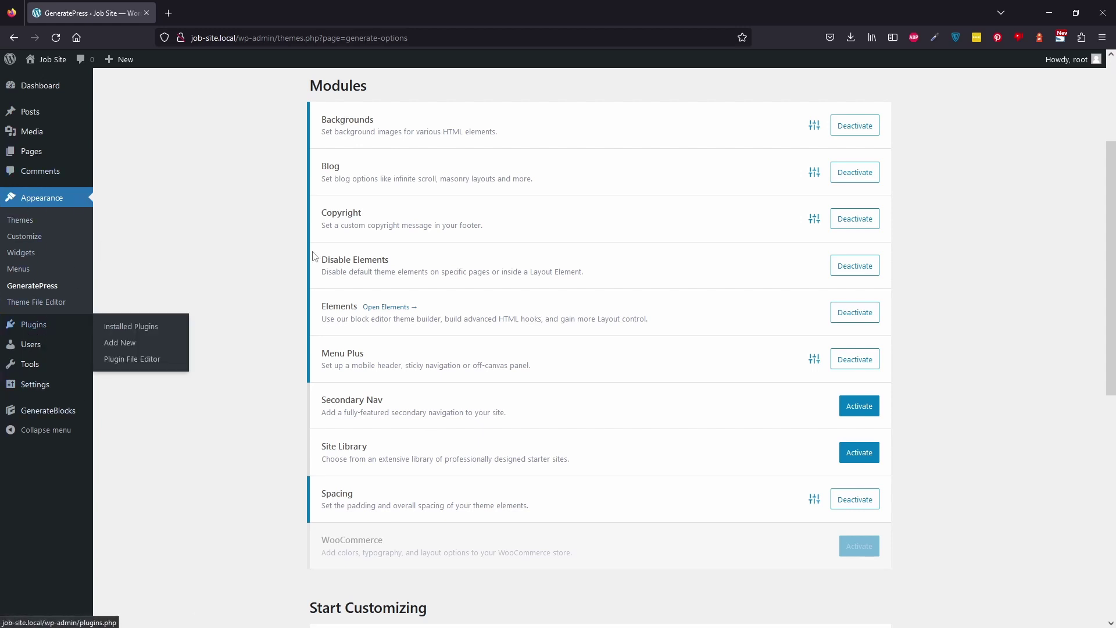
scroll(262, 258, "up", 10)
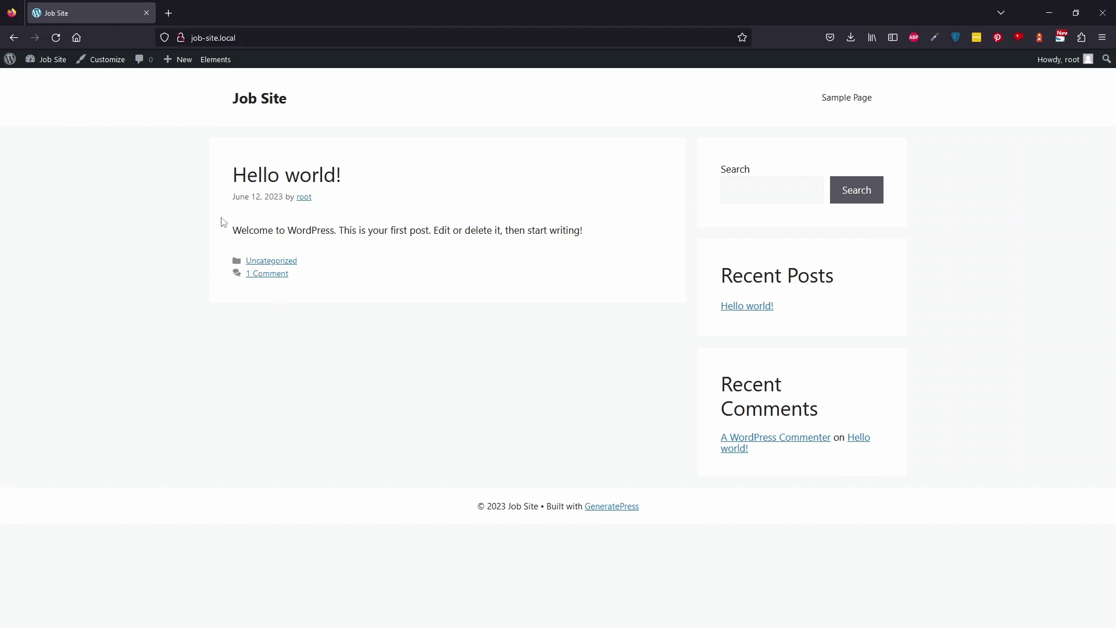
left_click(104, 66)
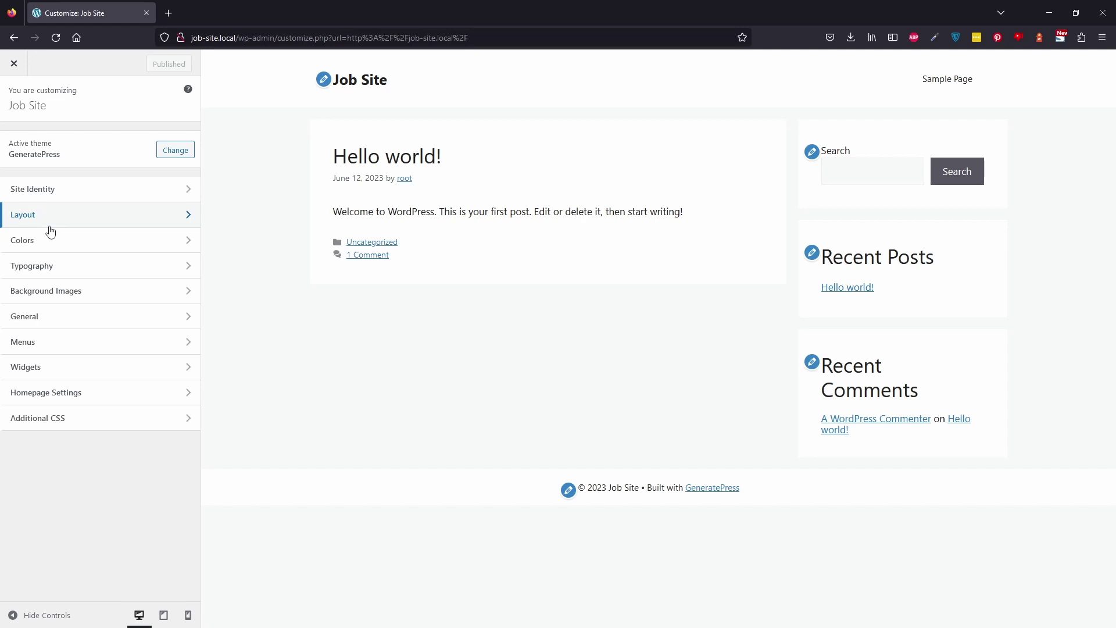
left_click(49, 227)
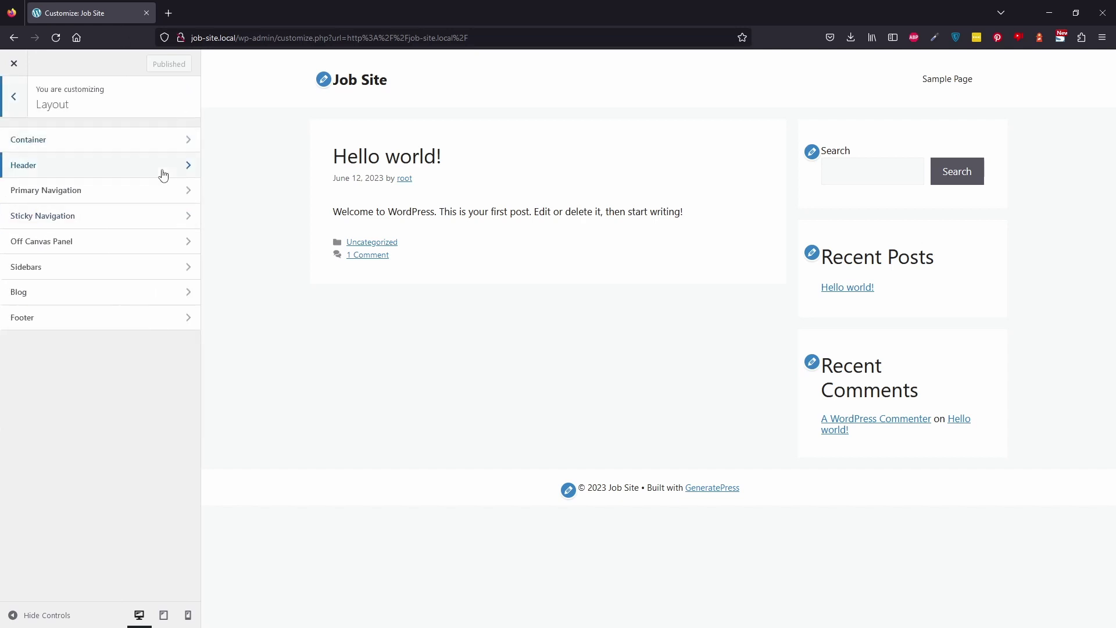
left_click(51, 140)
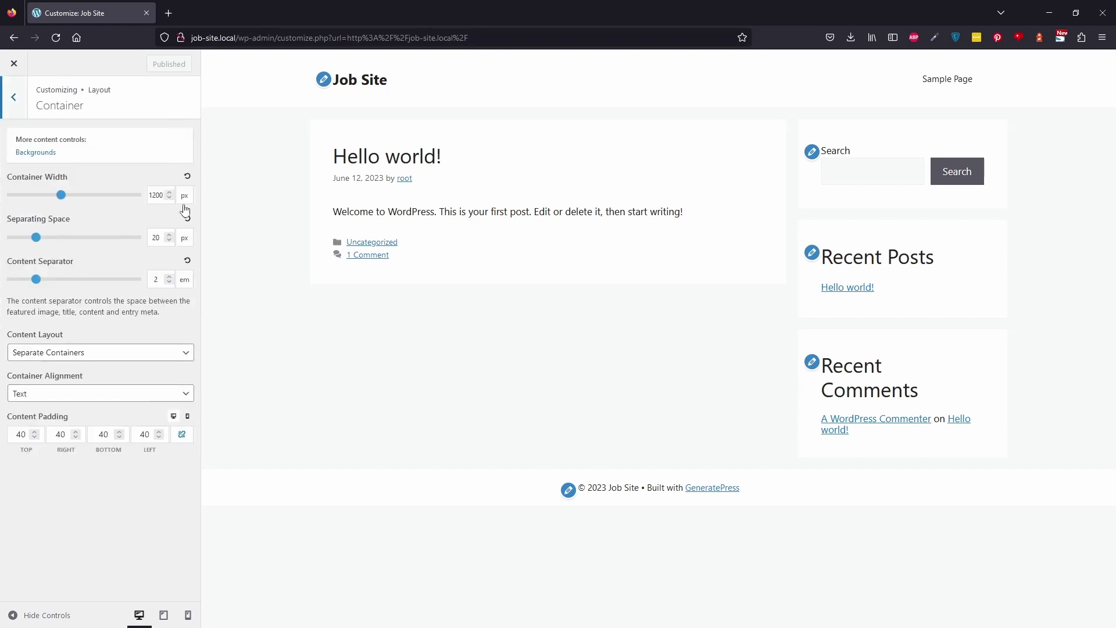
left_click(155, 196)
type("4")
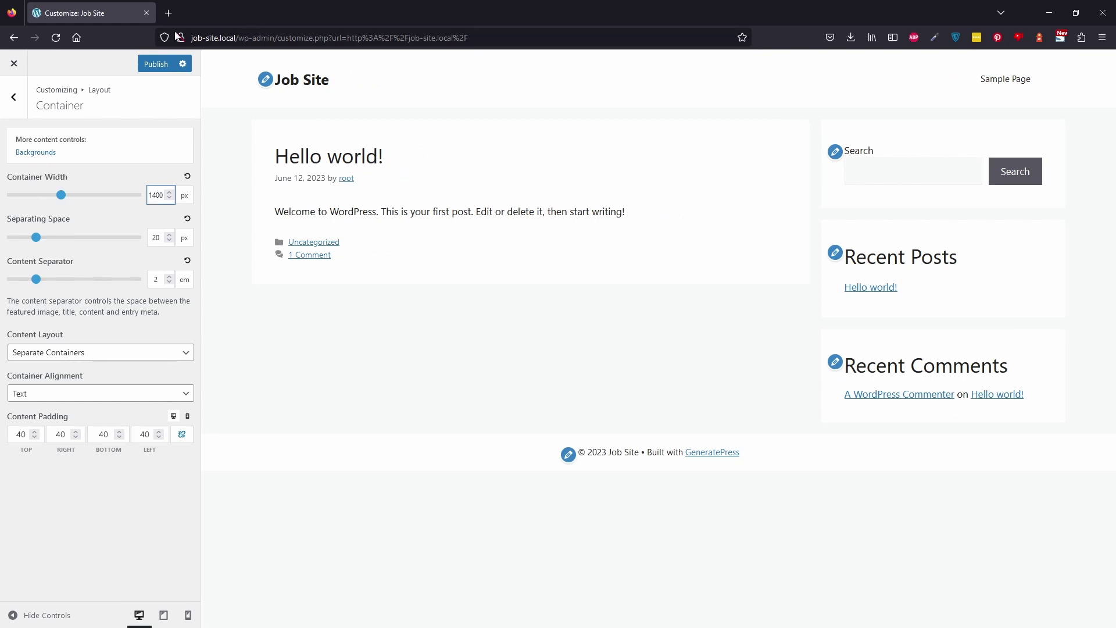
left_click(151, 63)
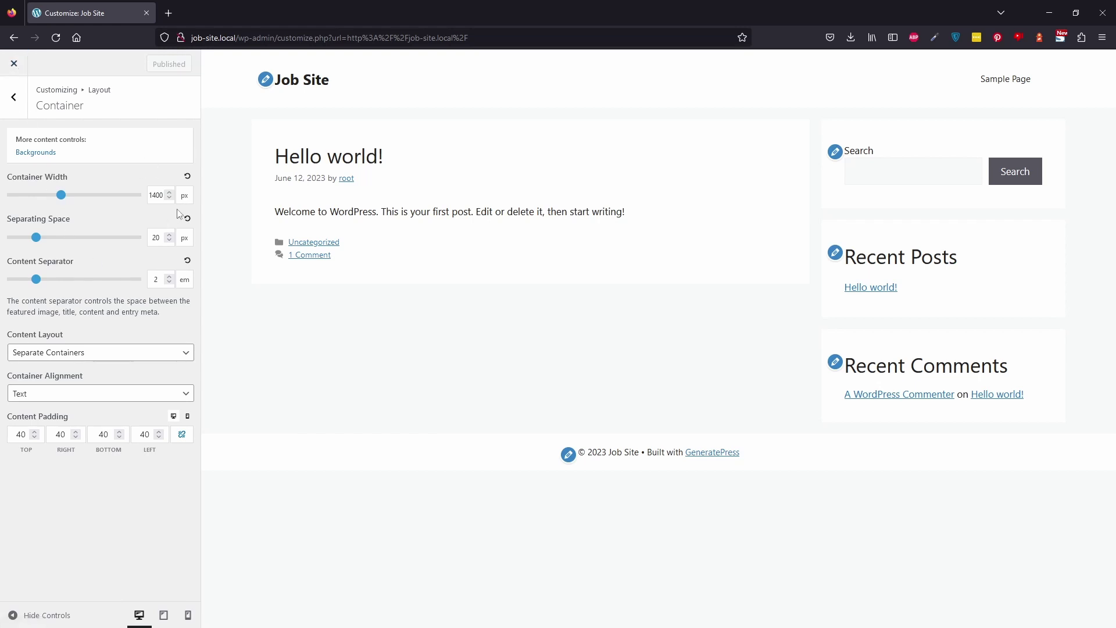
Set the container alignment to Boxes in the Container layout settings.
left_click(16, 100)
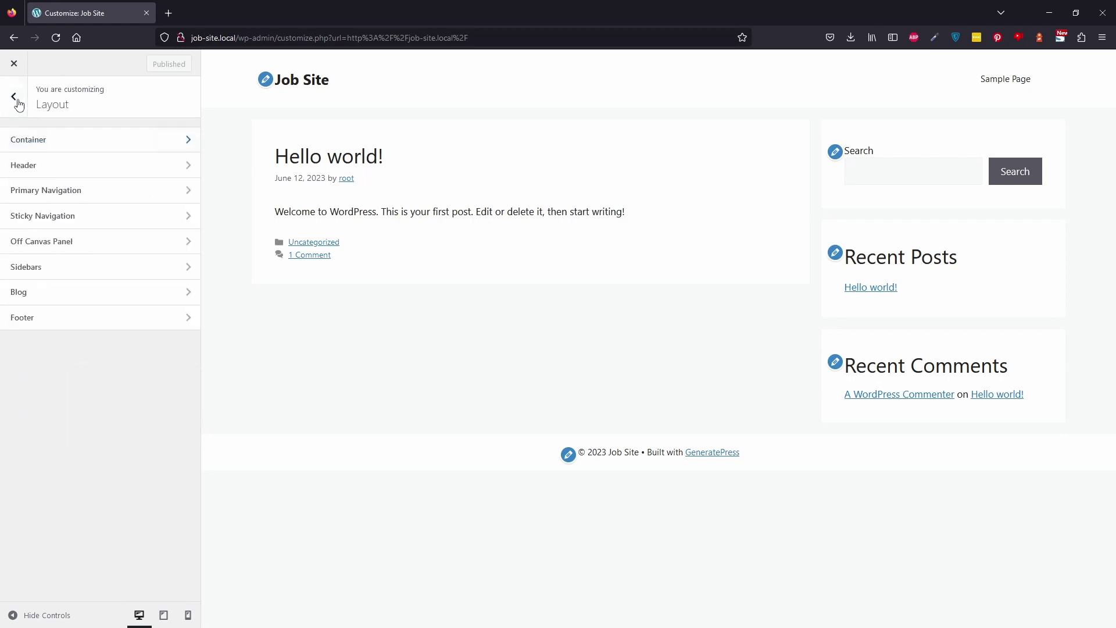
left_click(70, 143)
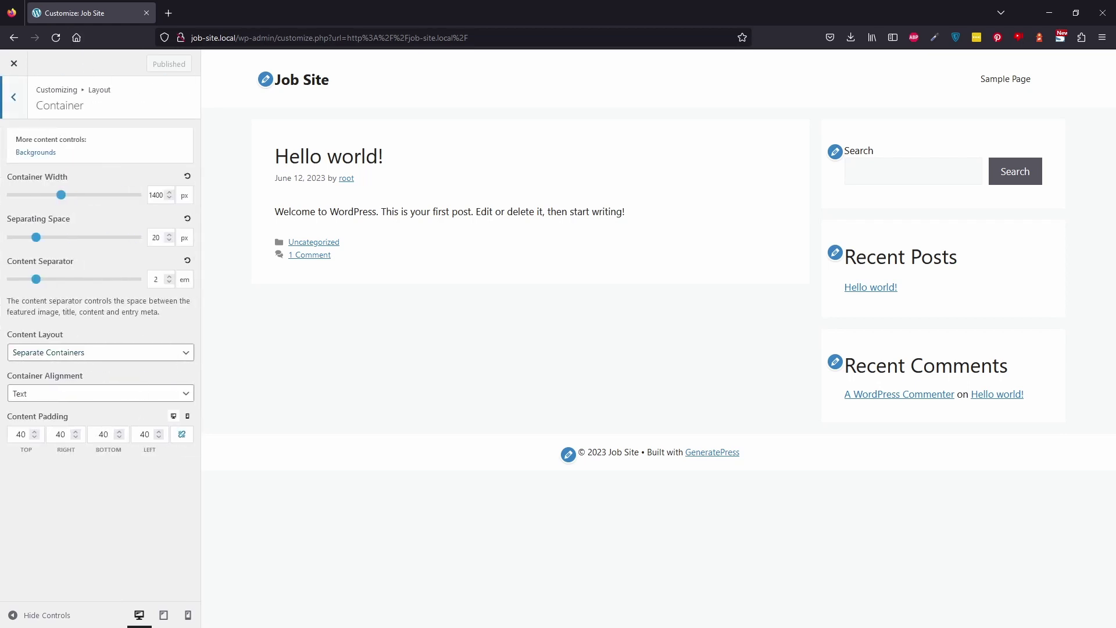
left_click(137, 394)
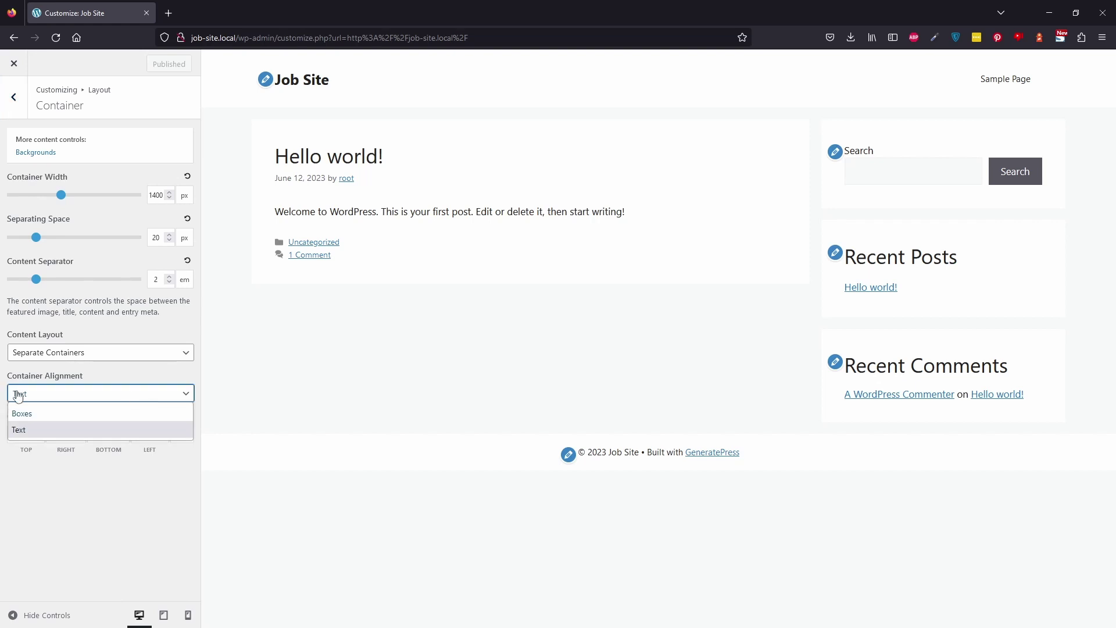
left_click(21, 413)
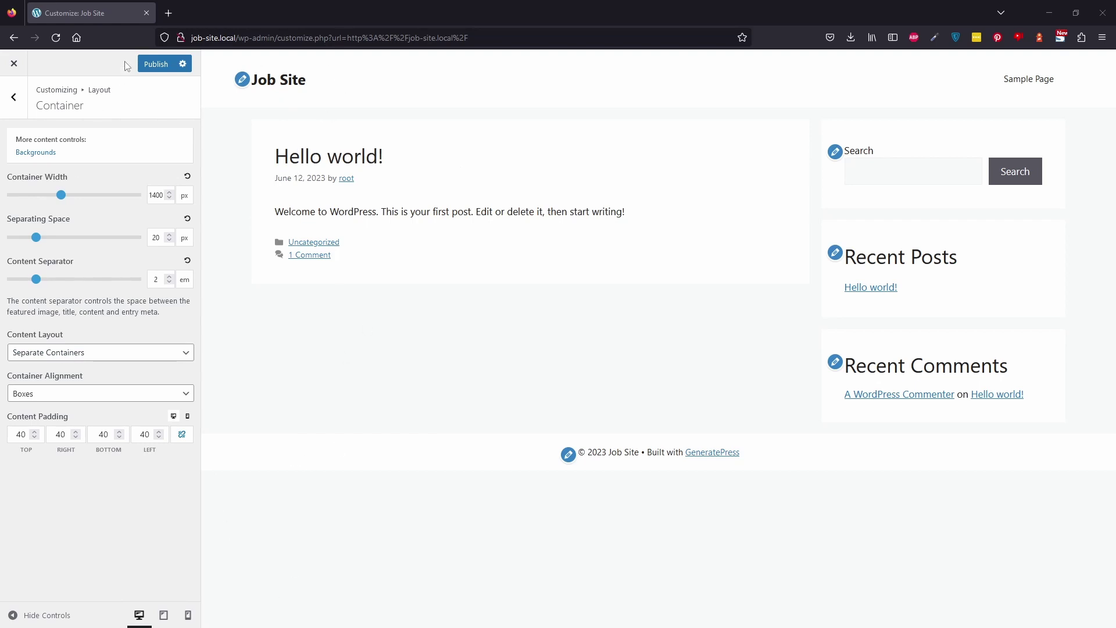
Set the general, blog and single post sidebar layouts to Content (no sidebars) and publish the changes.
left_click(15, 99)
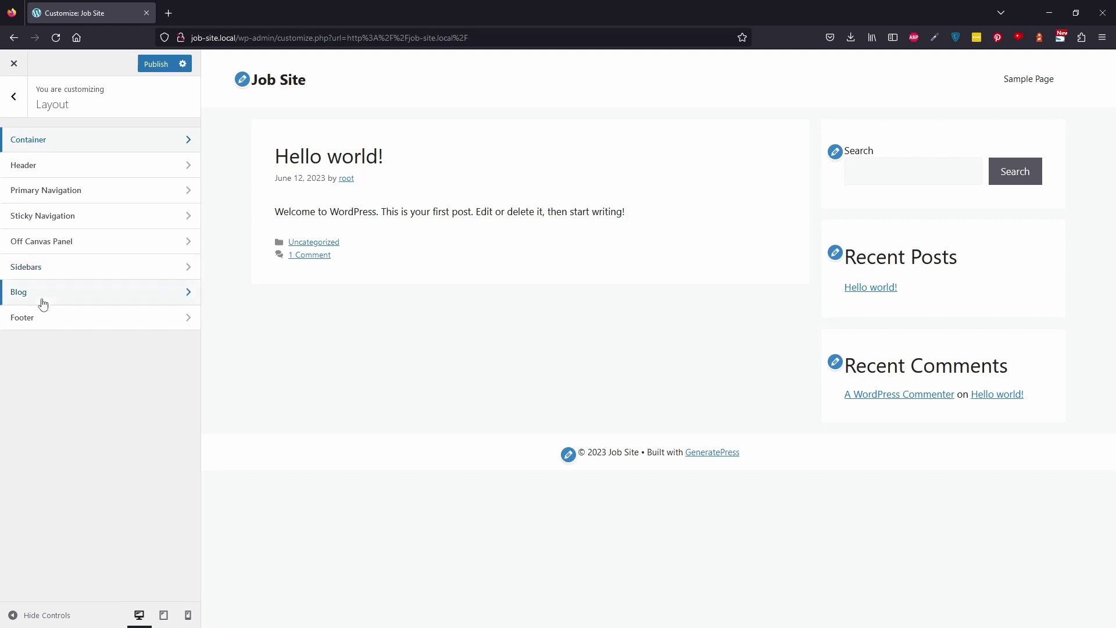
left_click(35, 270)
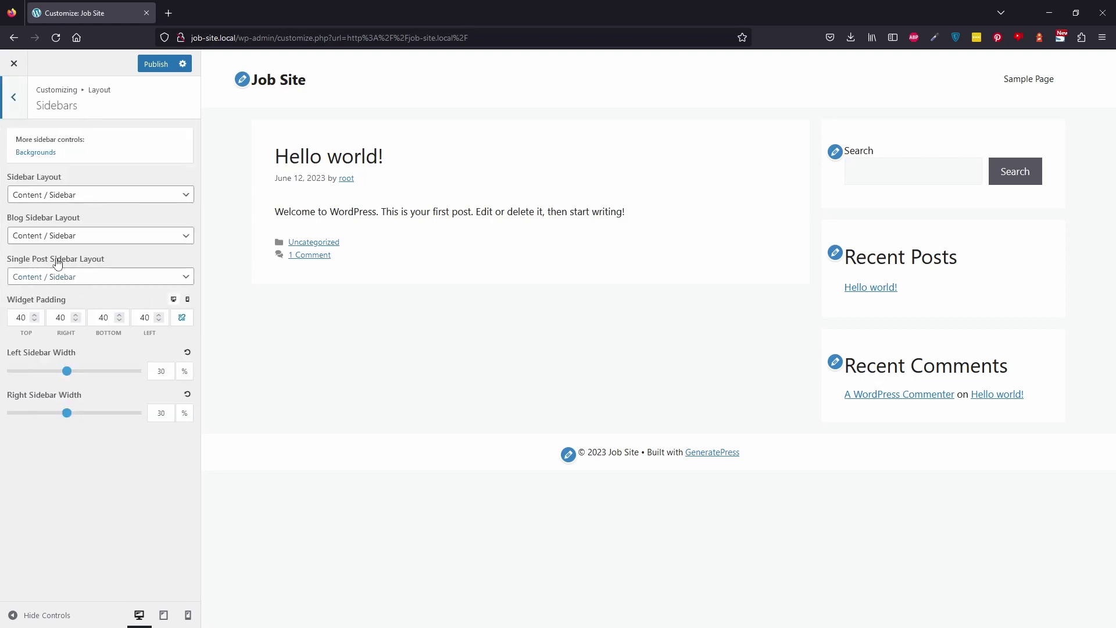
left_click(80, 195)
left_click(79, 247)
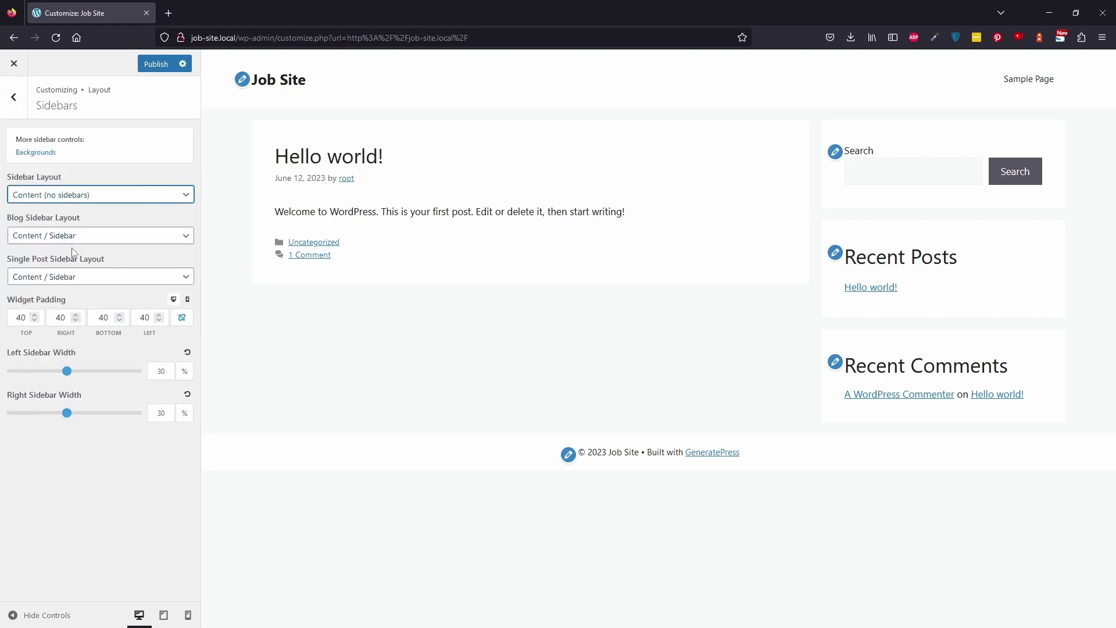
left_click(95, 235)
left_click(91, 288)
left_click(91, 277)
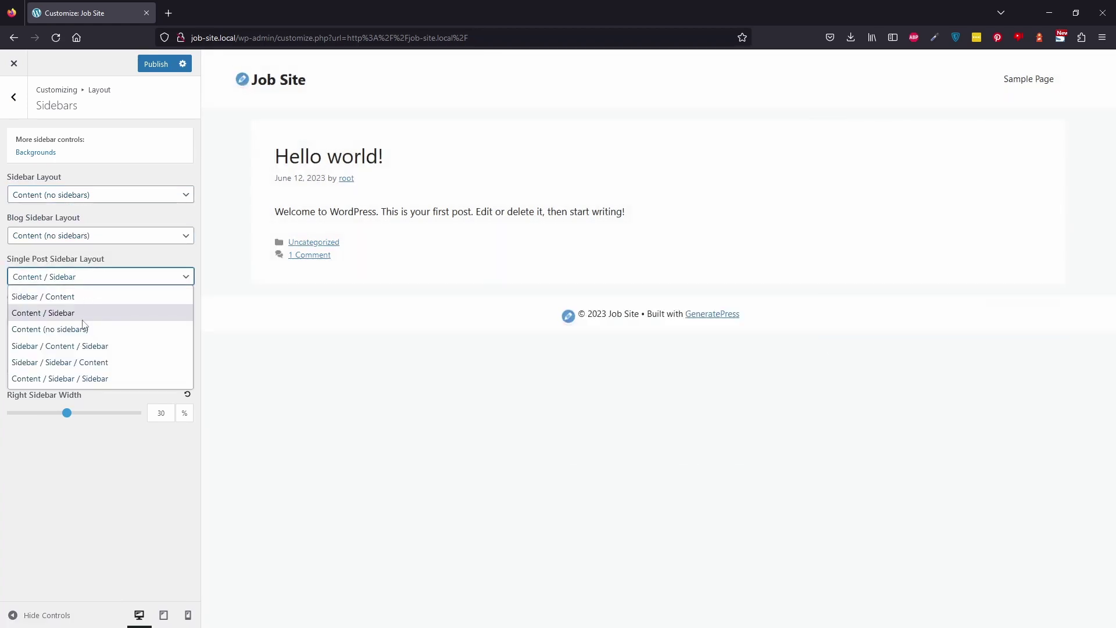
left_click(82, 327)
left_click(161, 65)
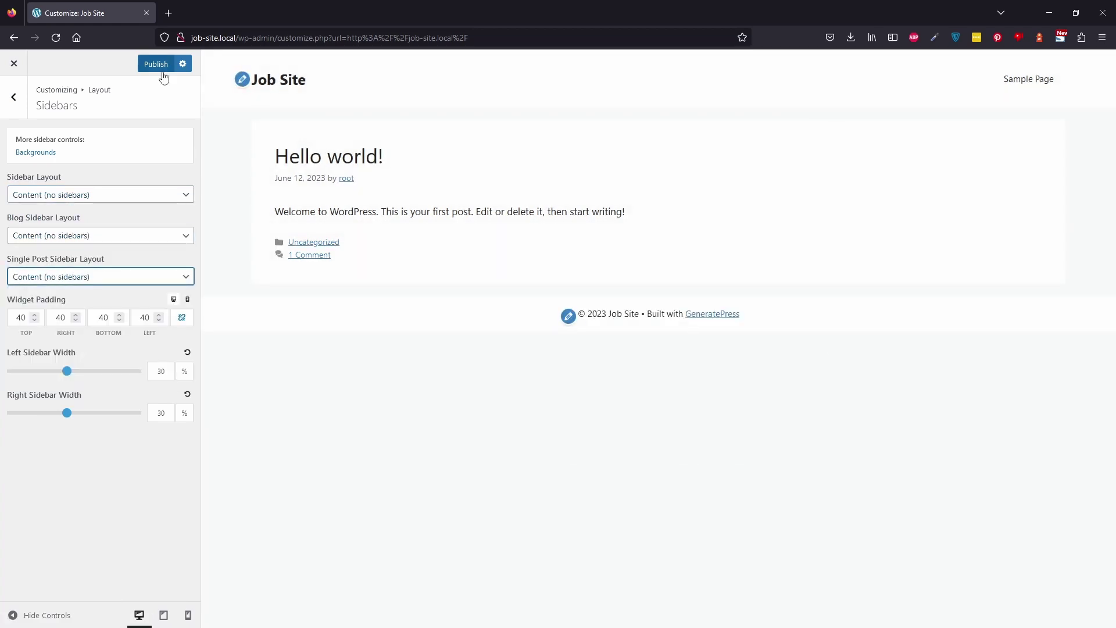
key("Escape")
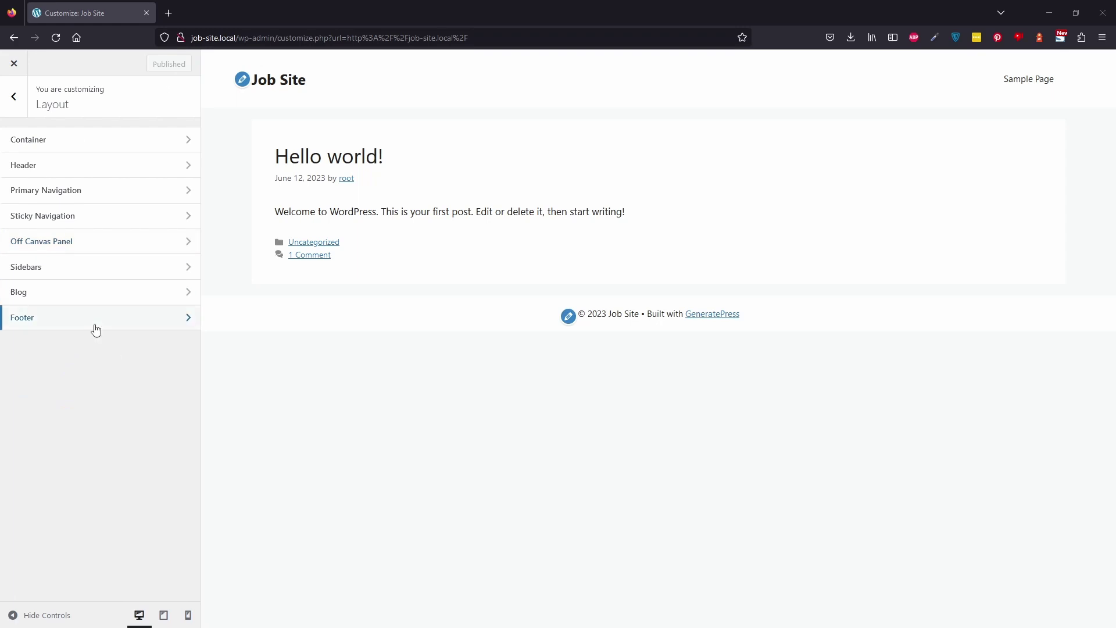
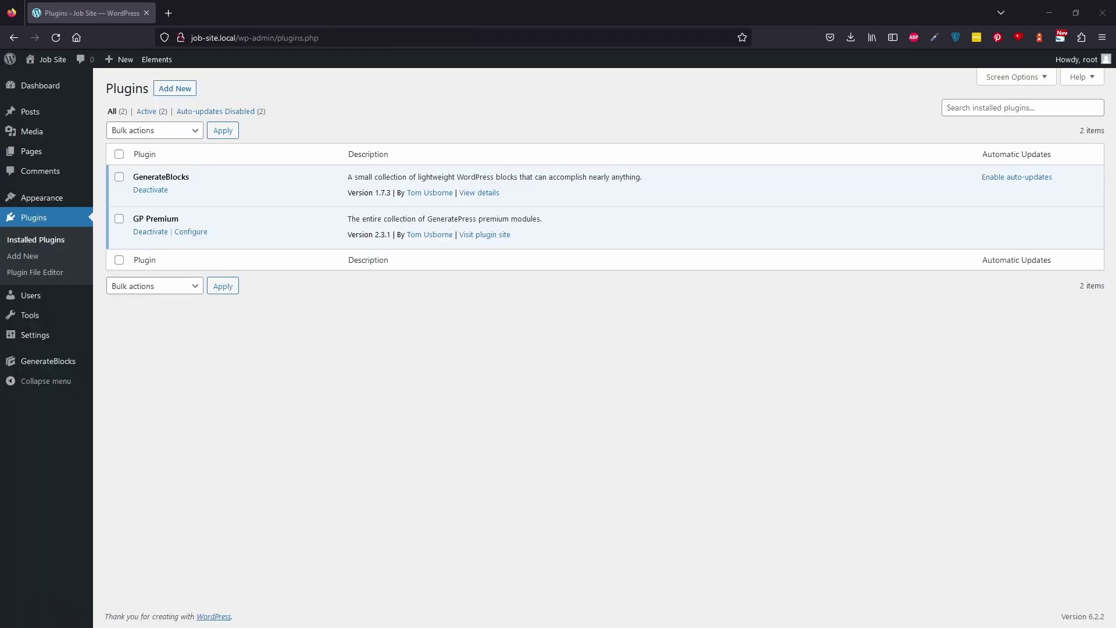
Search the plugin directory for acf, then install and activate the Advanced Custom Fields (ACF) plugin.
left_click(50, 262)
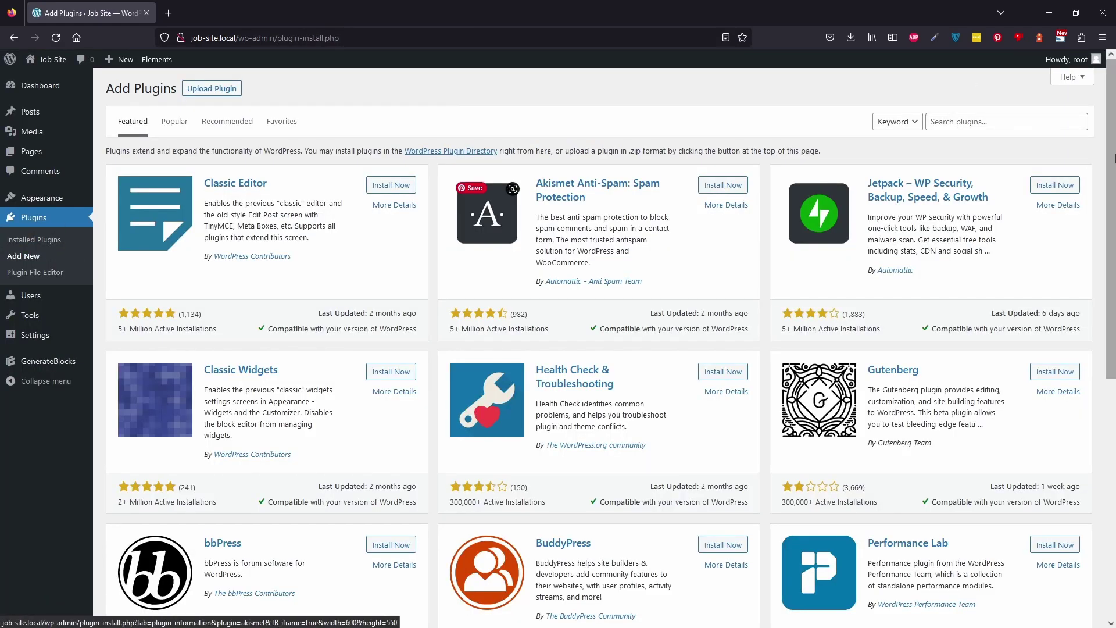
left_click(1015, 115)
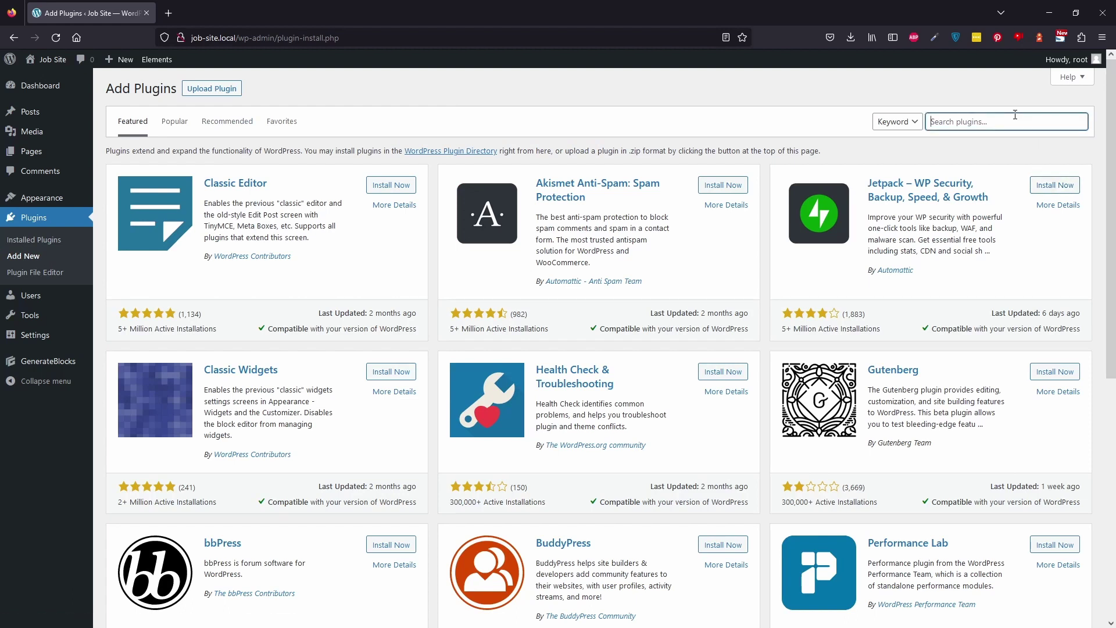
type("acf")
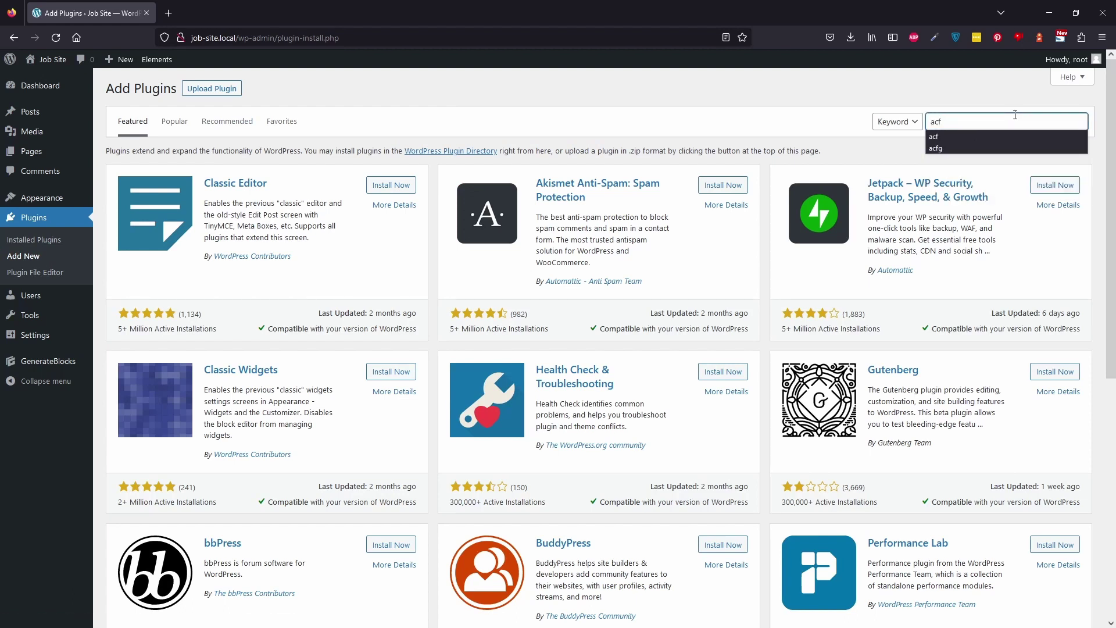
key("Return")
left_click(410, 186)
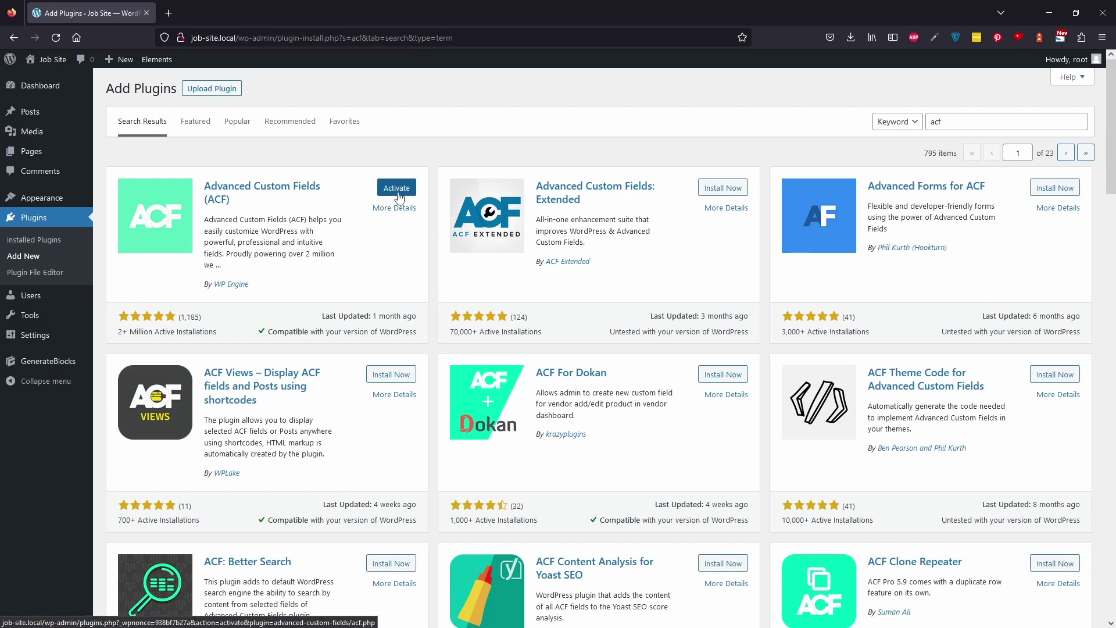
left_click(407, 187)
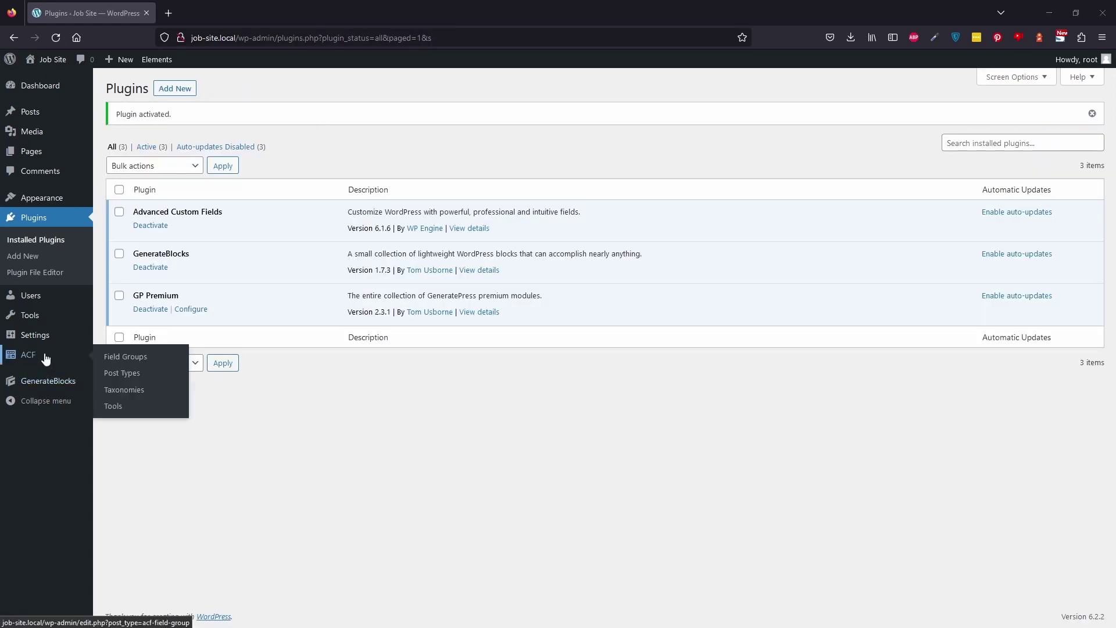
Create a new ACF field group titled Job Data.
left_click(46, 360)
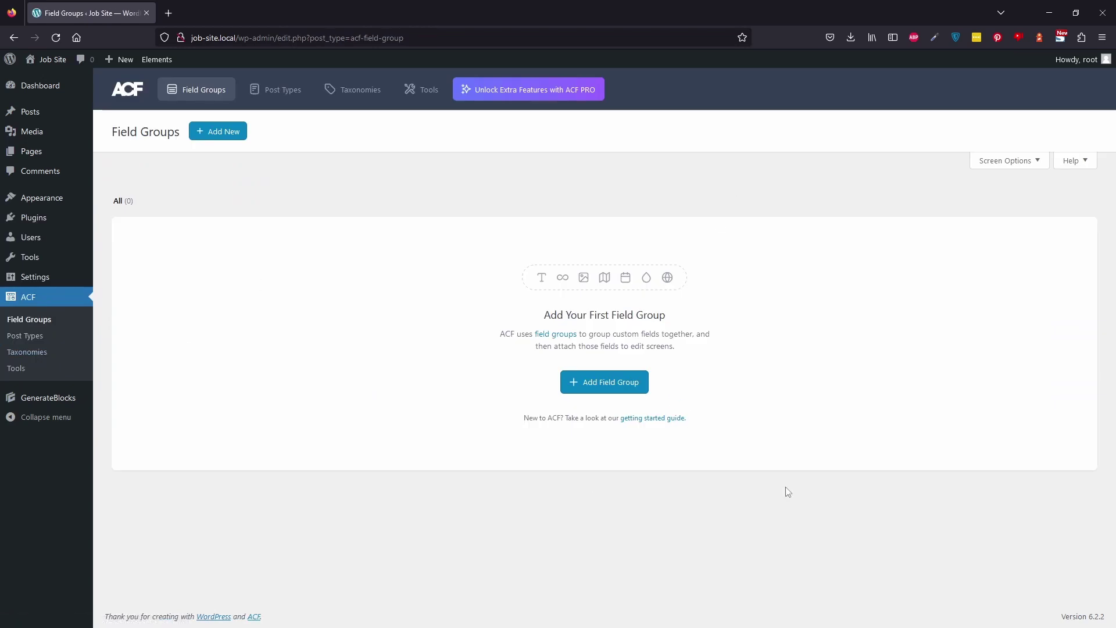
left_click(605, 390)
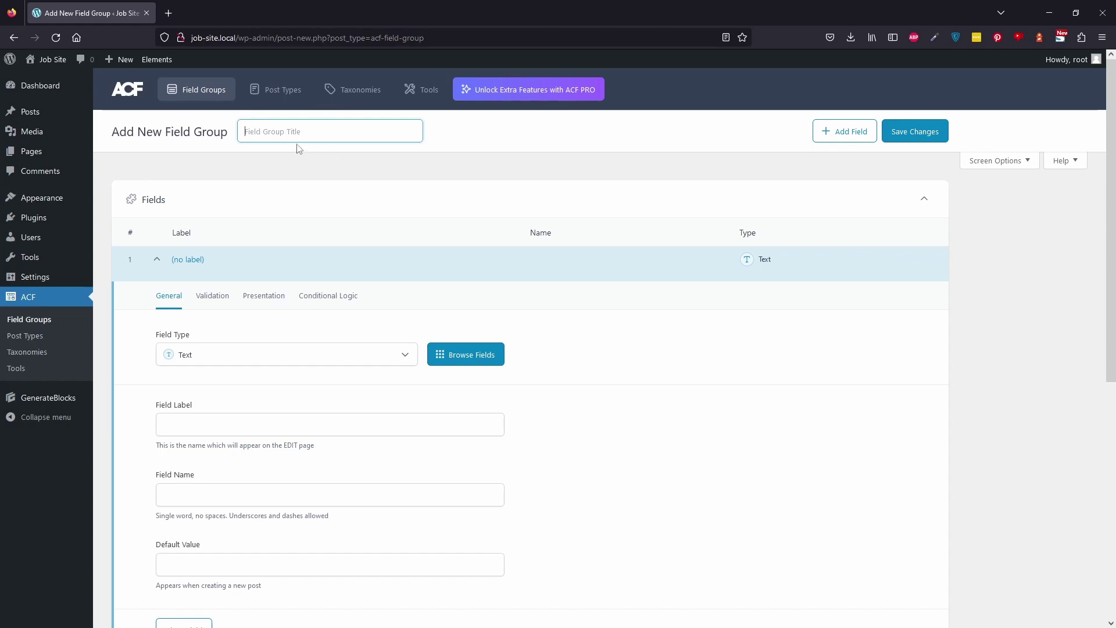
type("Job Data")
Label the field group's first field Salary, keeping its field type as Text.
scroll(307, 274, "down", 2)
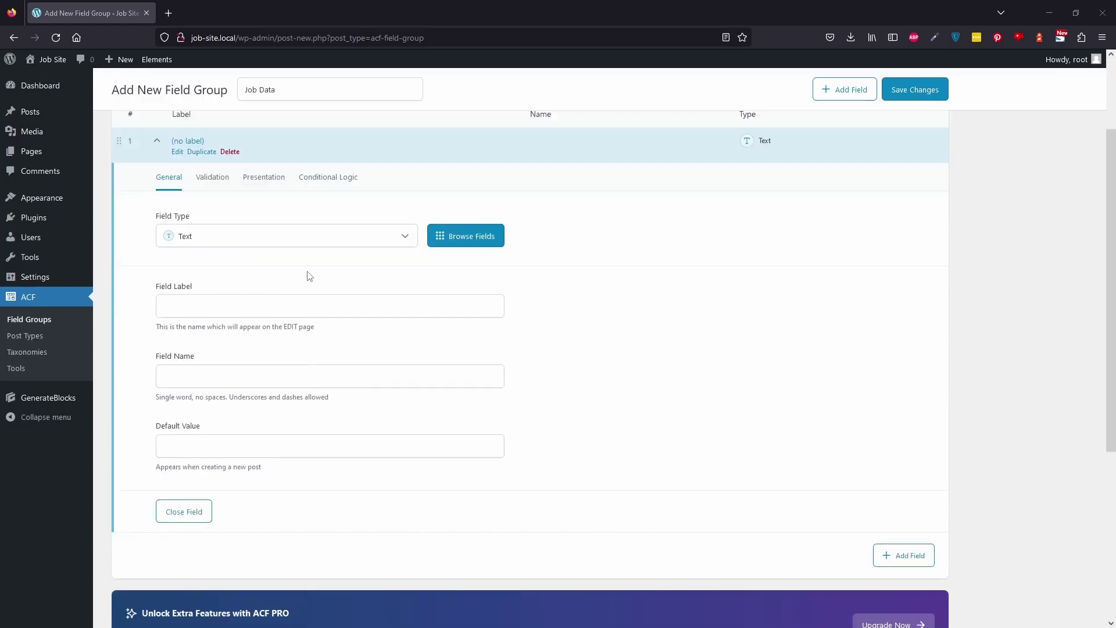
left_click(204, 239)
left_click(206, 243)
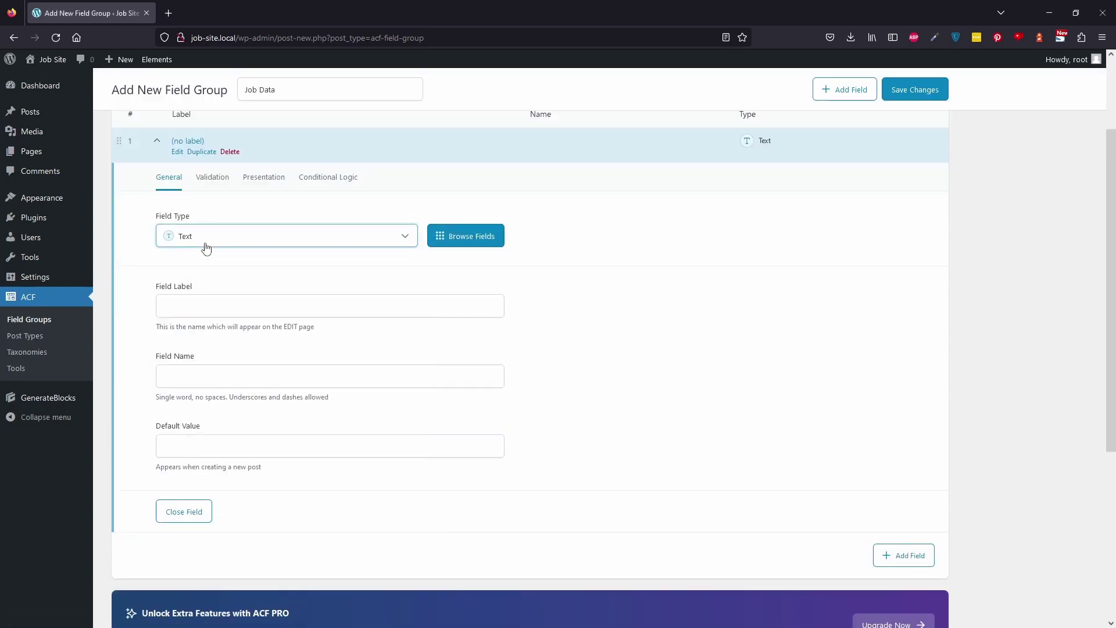
left_click(251, 310)
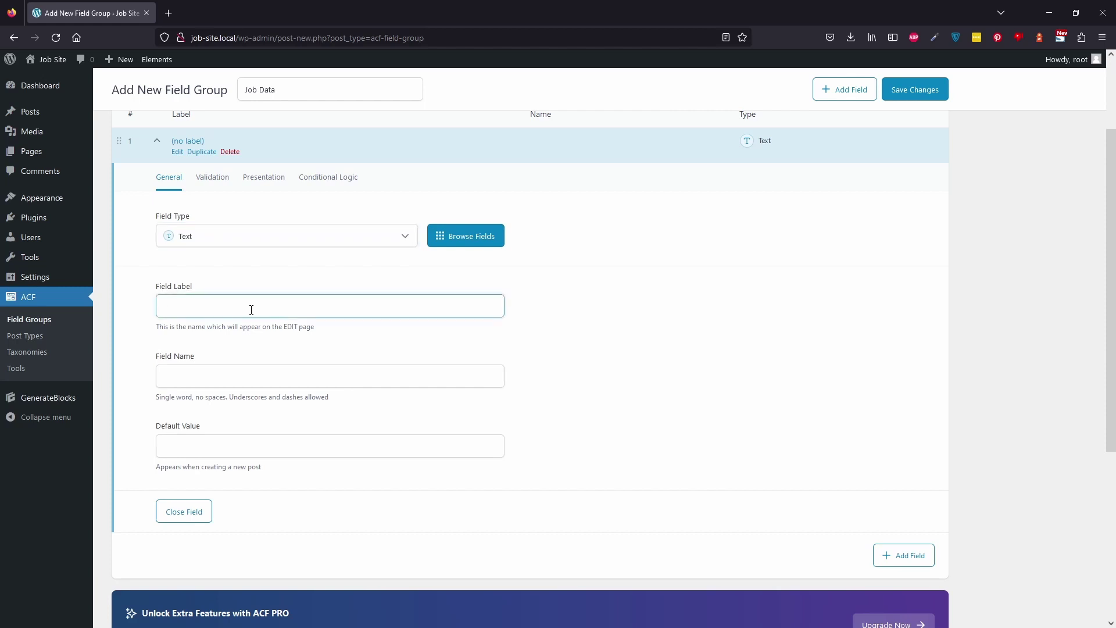
type("Salary")
left_click(626, 366)
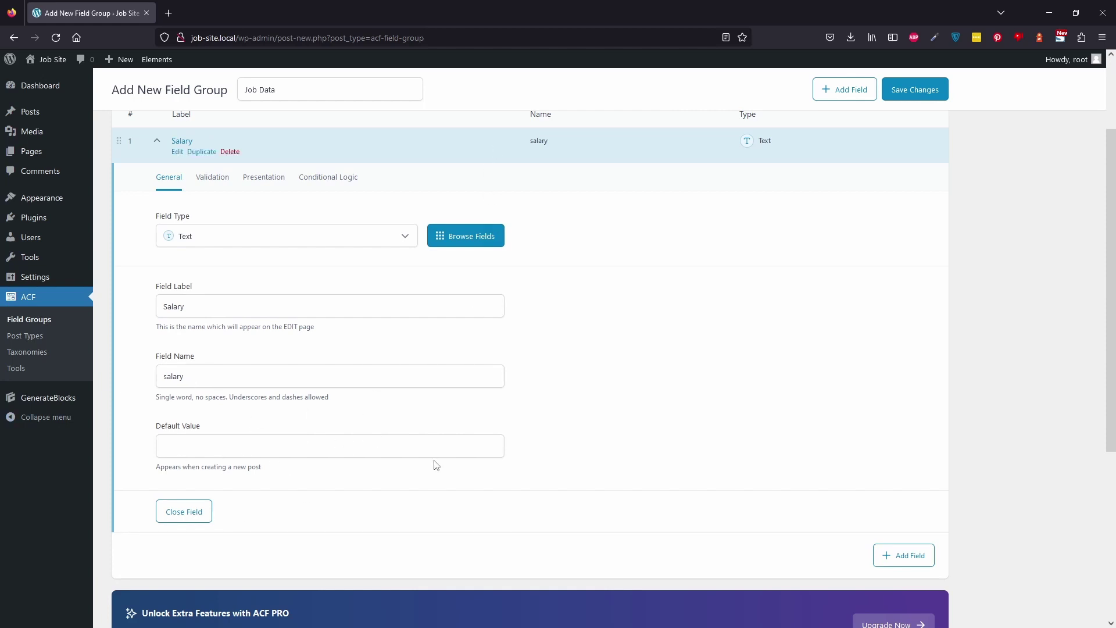
Add a second Text field labelled Location to the Job Data field group.
scroll(437, 482, "down", 1)
left_click(911, 497)
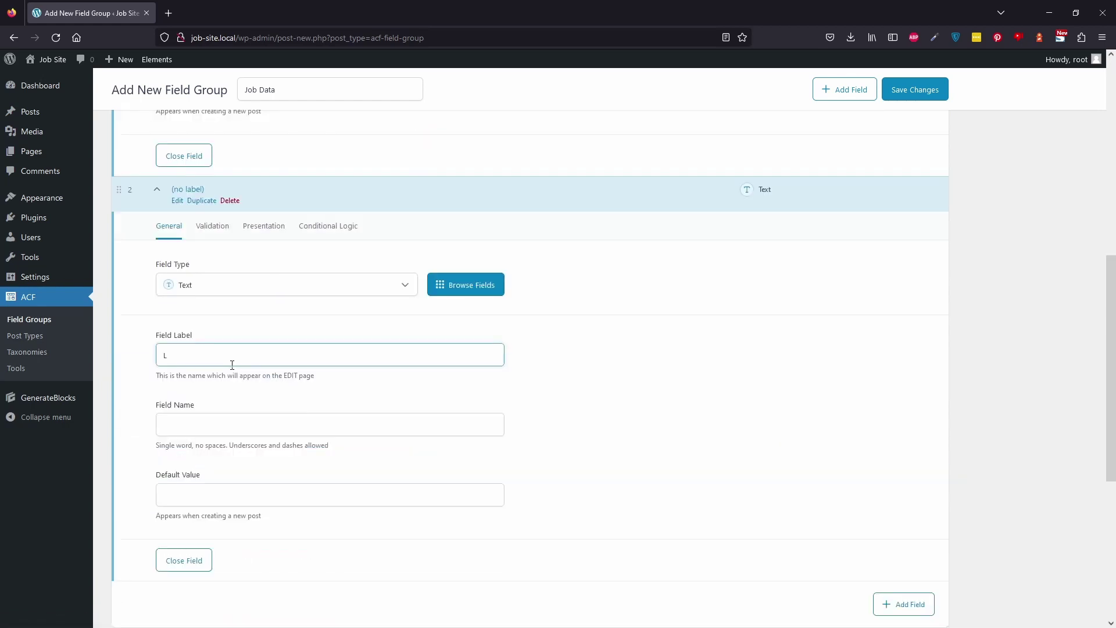
left_click(691, 367)
scroll(690, 366, "down", 1)
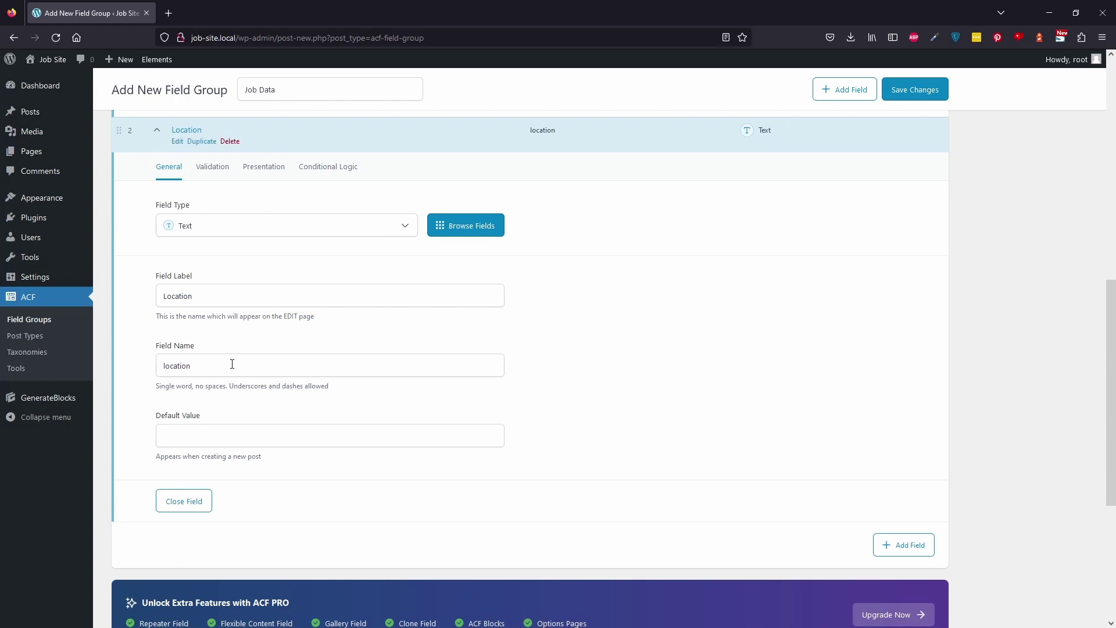
Collapse the Location and Salary field settings and save the Job Data field group.
scroll(245, 395, "up", 4)
scroll(337, 439, "up", 2)
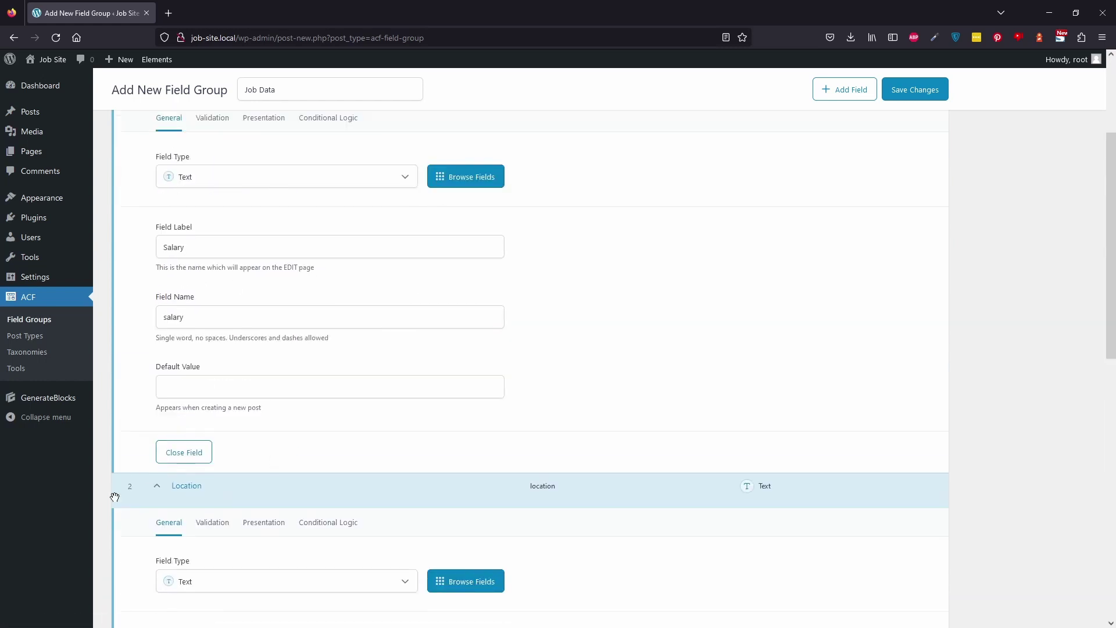
left_click(157, 486)
left_click(157, 259)
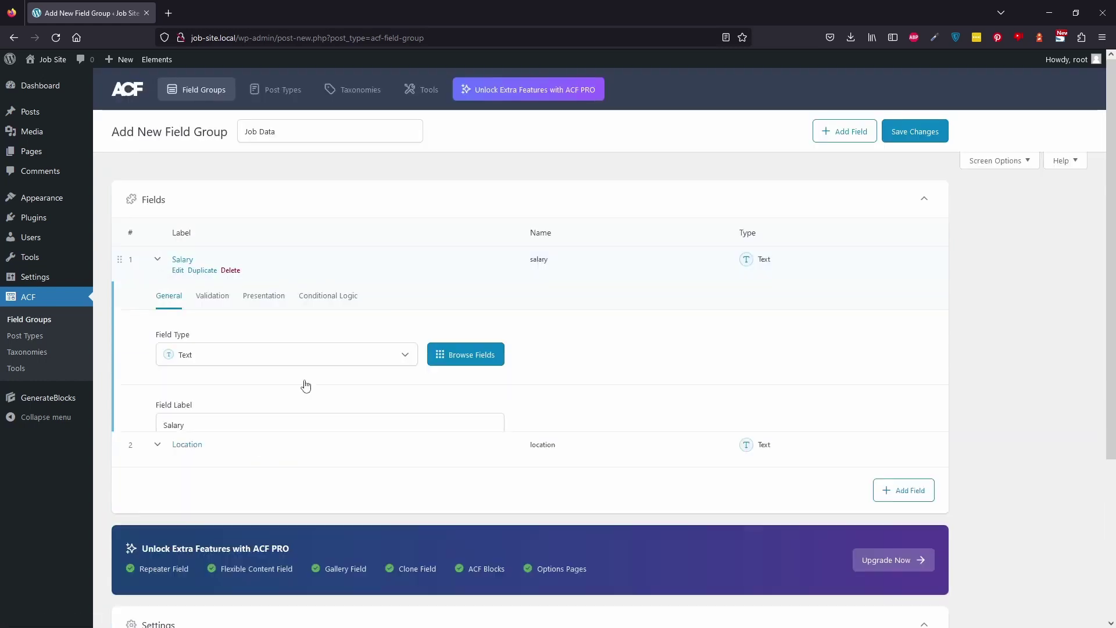
left_click(925, 138)
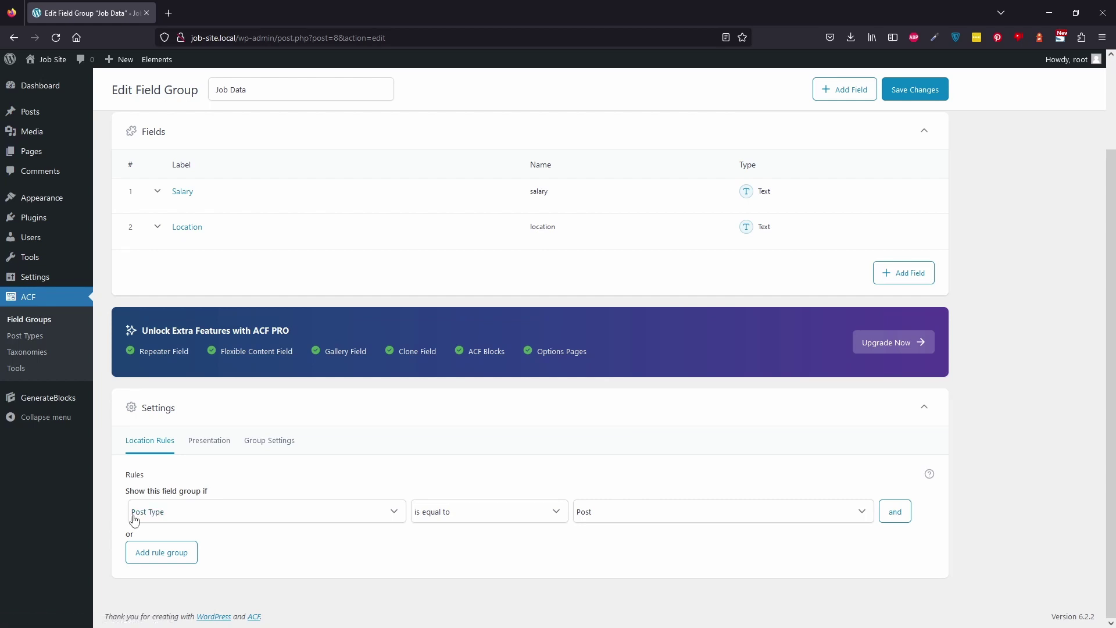
Add a post category named Job with the slug job.
mouse_move(31, 121)
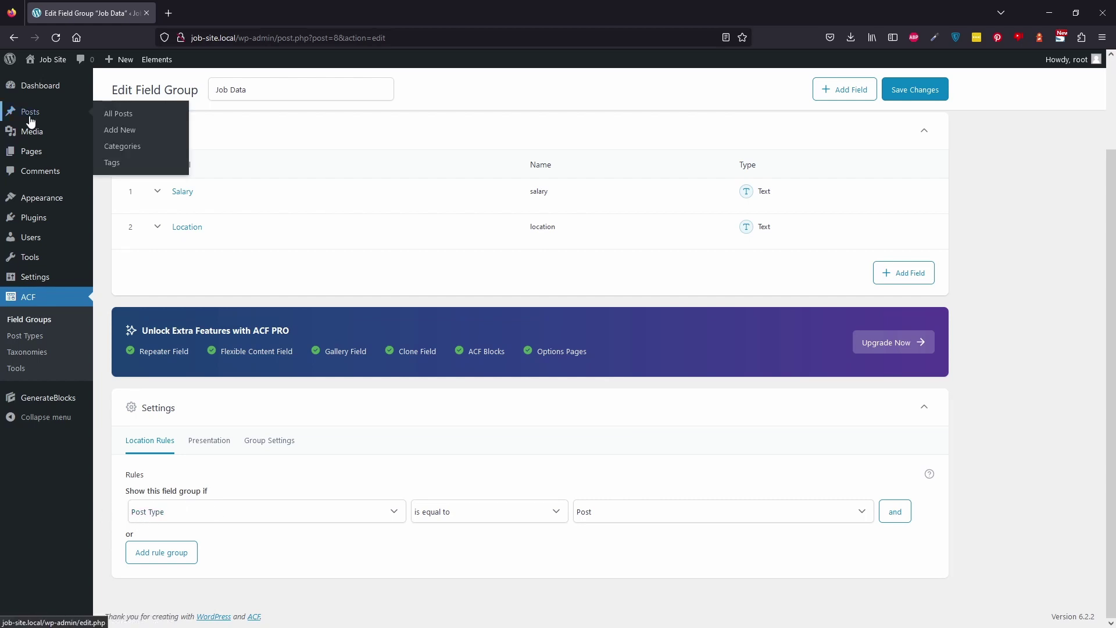
left_click(149, 150)
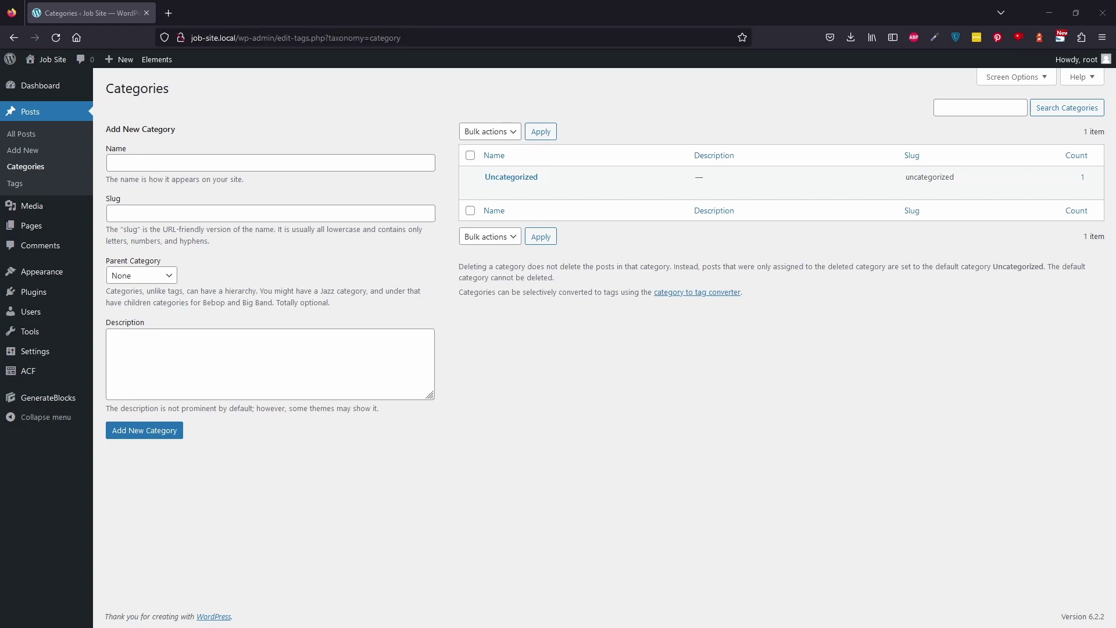
left_click(245, 161)
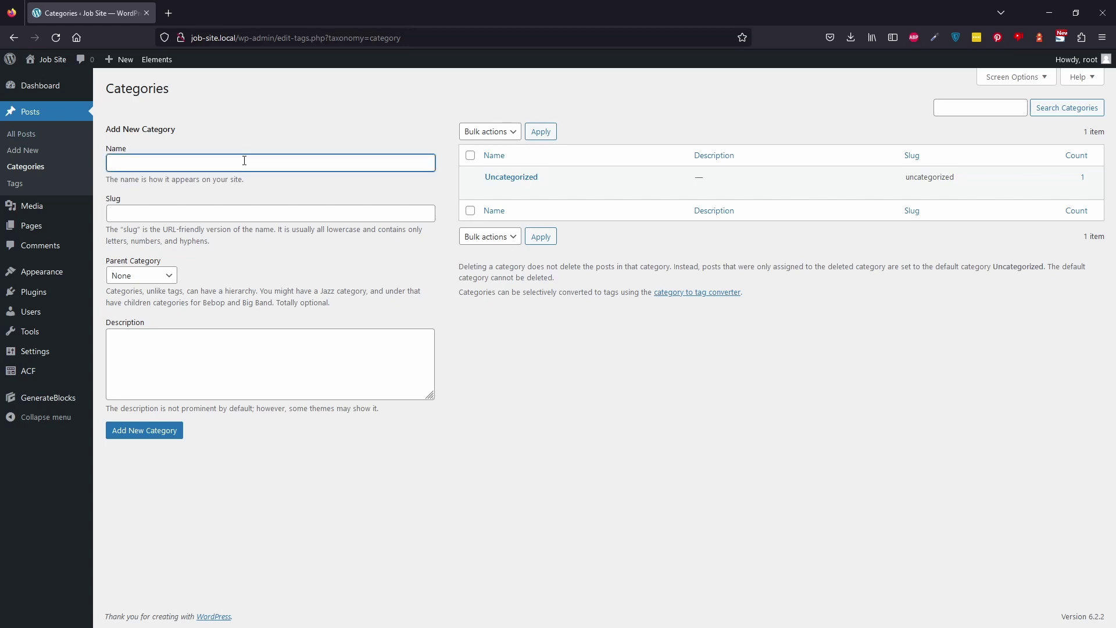
type("Jo")
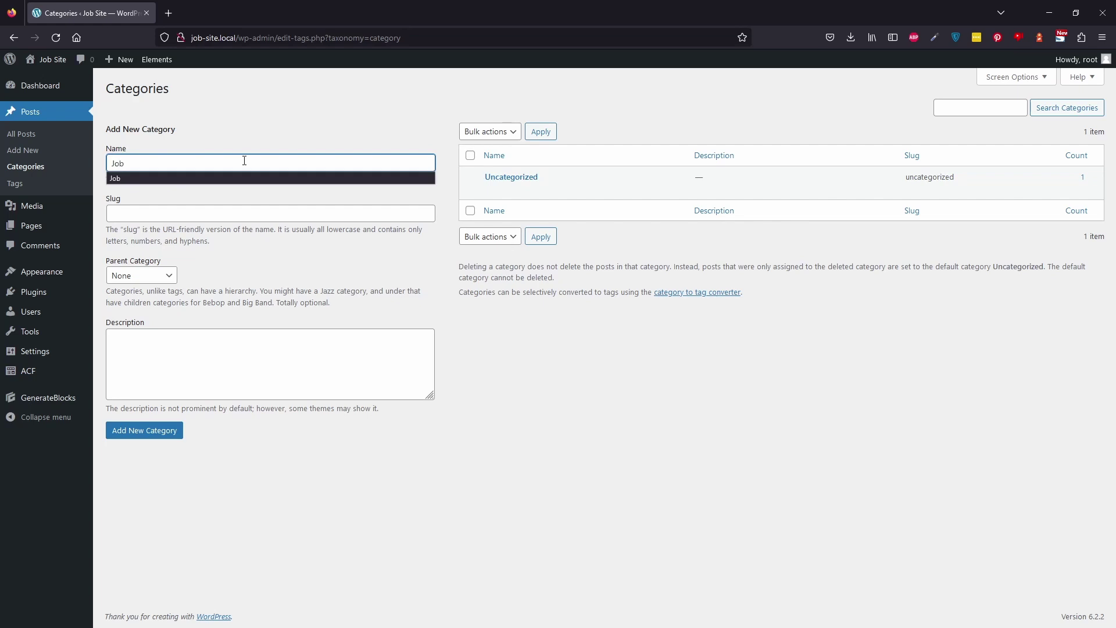
type("b")
left_click(171, 218)
type("j")
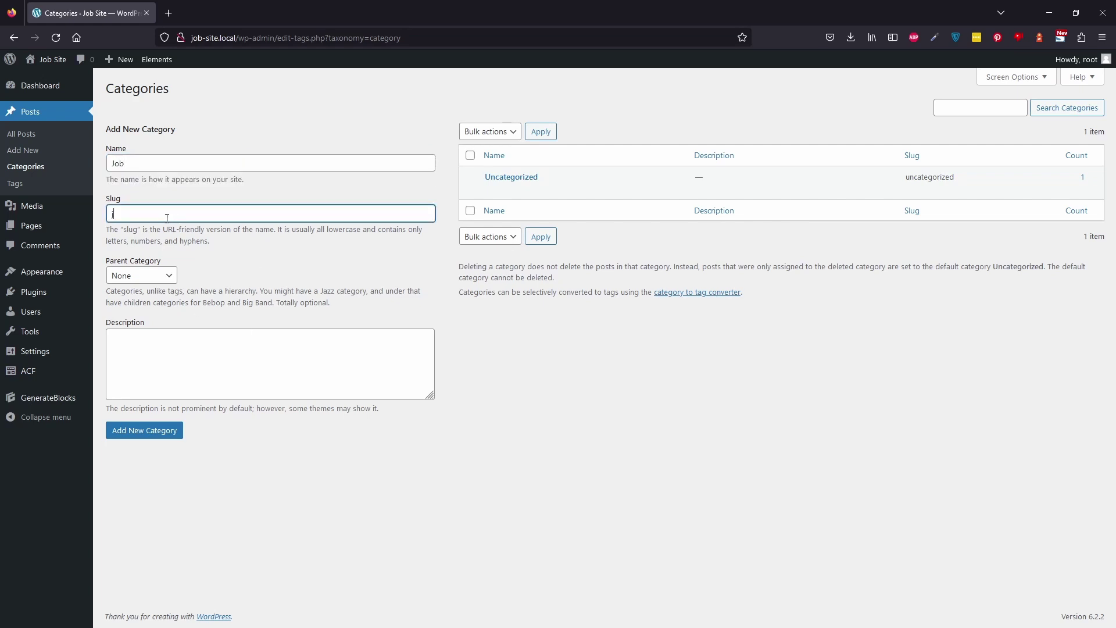
type("ob")
key("Return")
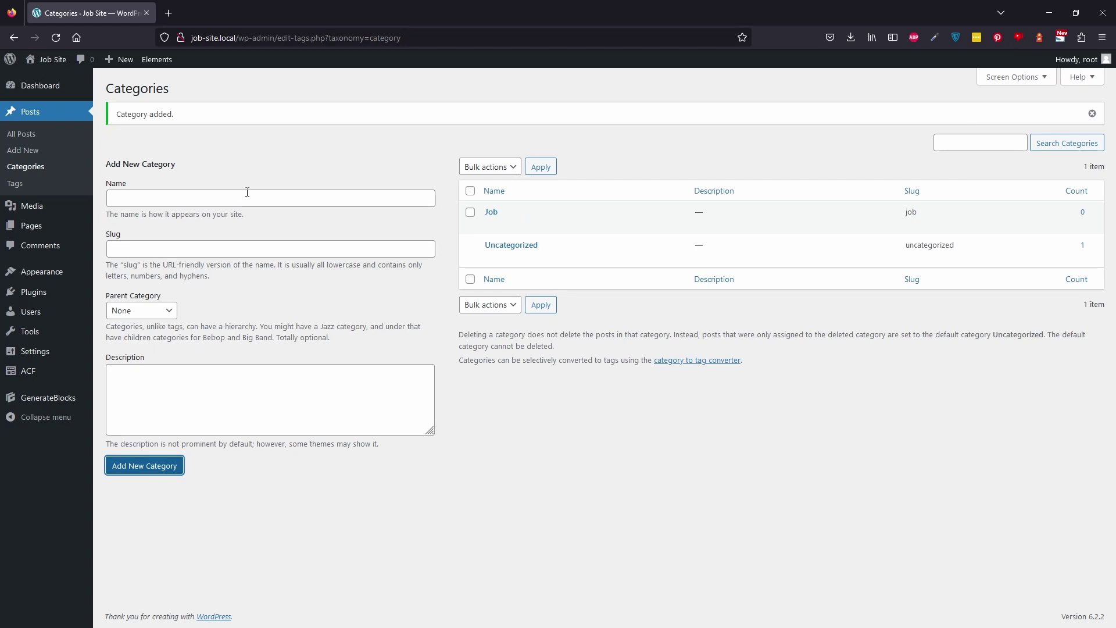
Add a post category named Full Time with Job as its parent category.
left_click(247, 192)
type("Full Time")
key("Tab")
key("Tab")
key("Down")
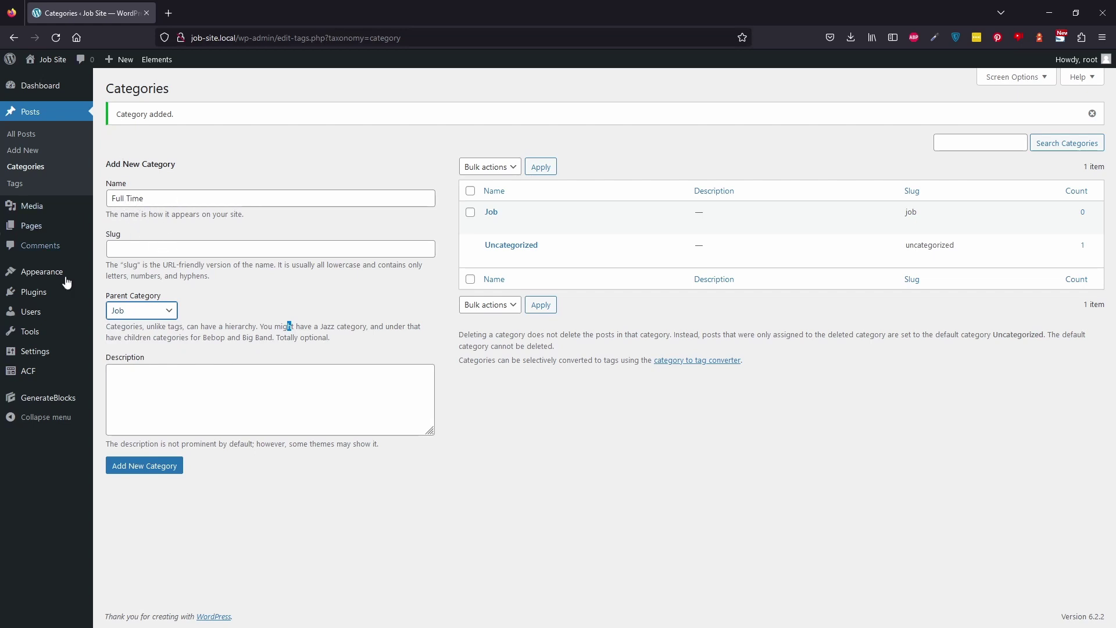
left_click(396, 557)
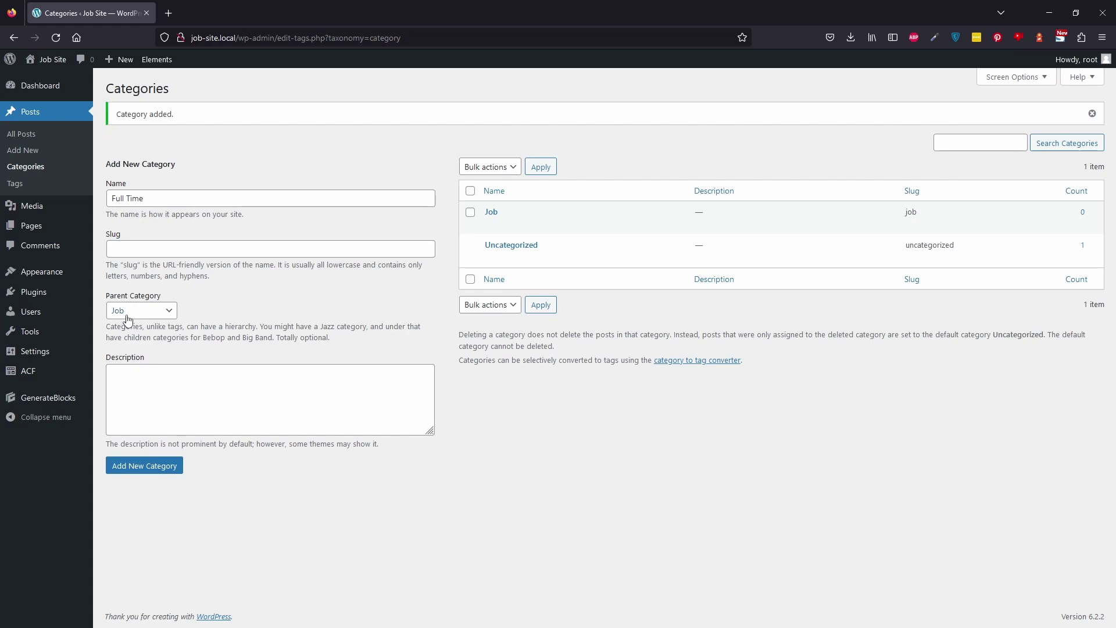
left_click(154, 465)
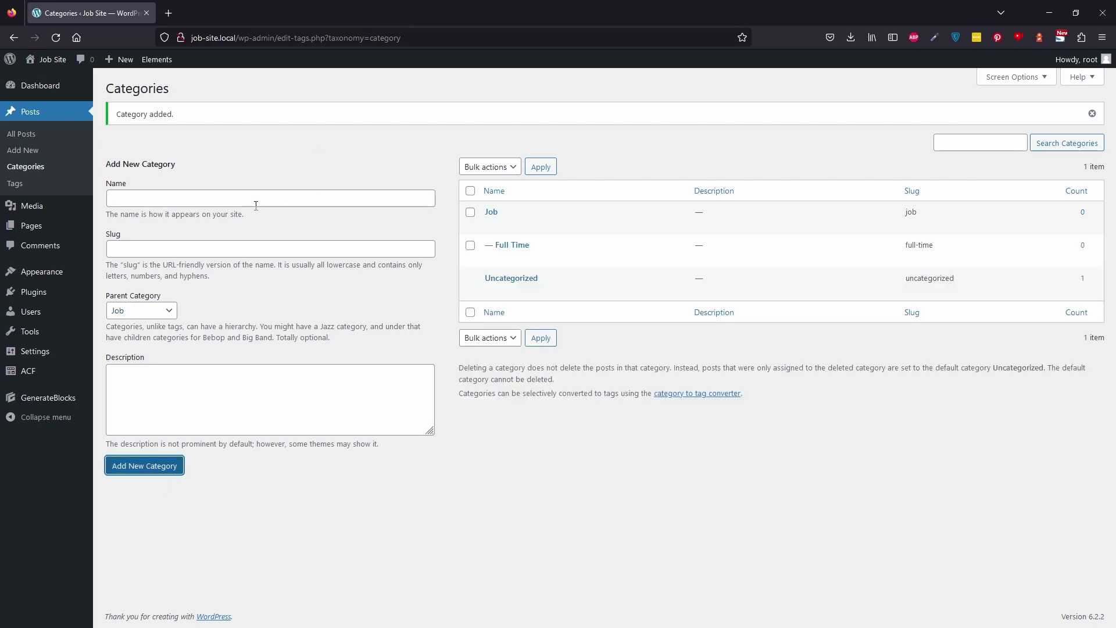
Add two more child categories of Job, named Part Time and Contract.
left_click(295, 198)
type("Part Time")
key("Return")
type("Contract")
left_click(154, 467)
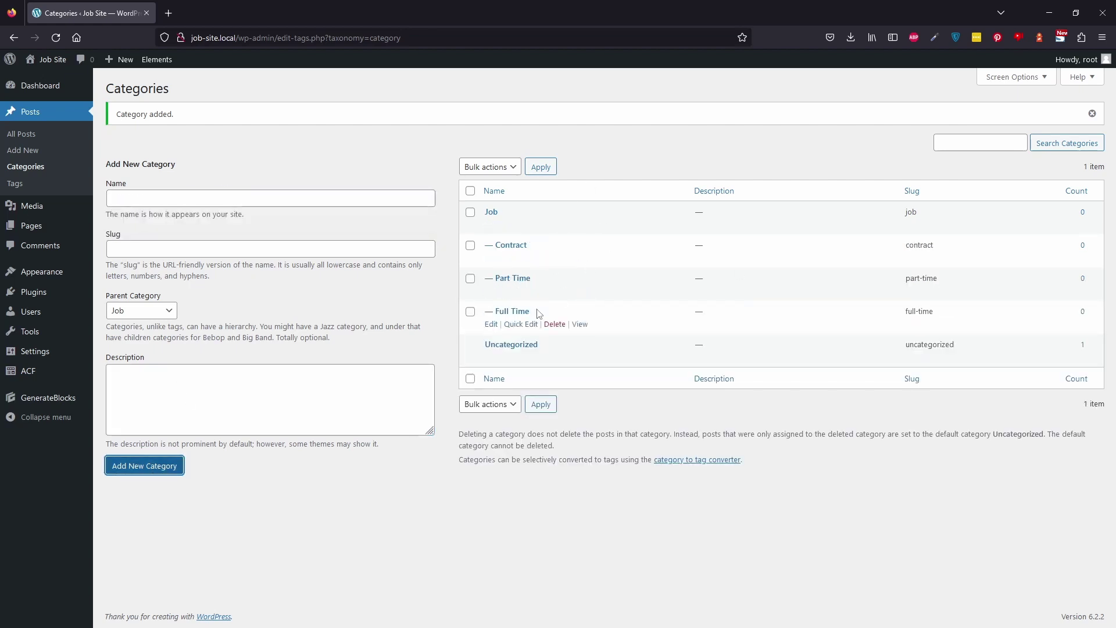
Open the ACF field group Job Data for editing and base its location rule on Post Category.
mouse_move(40, 384)
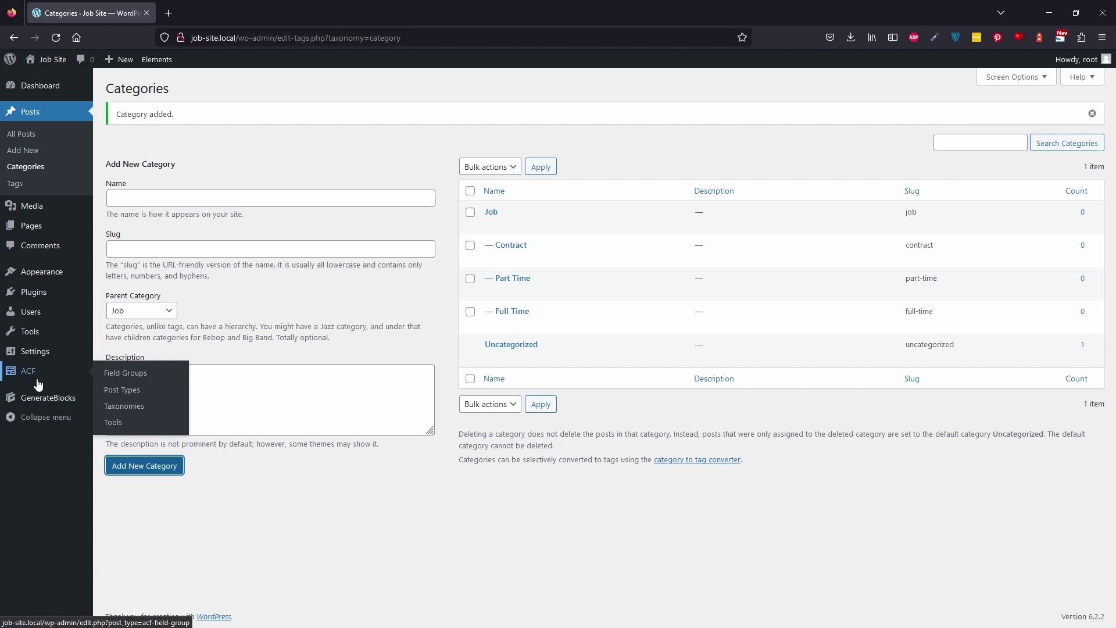
left_click(38, 384)
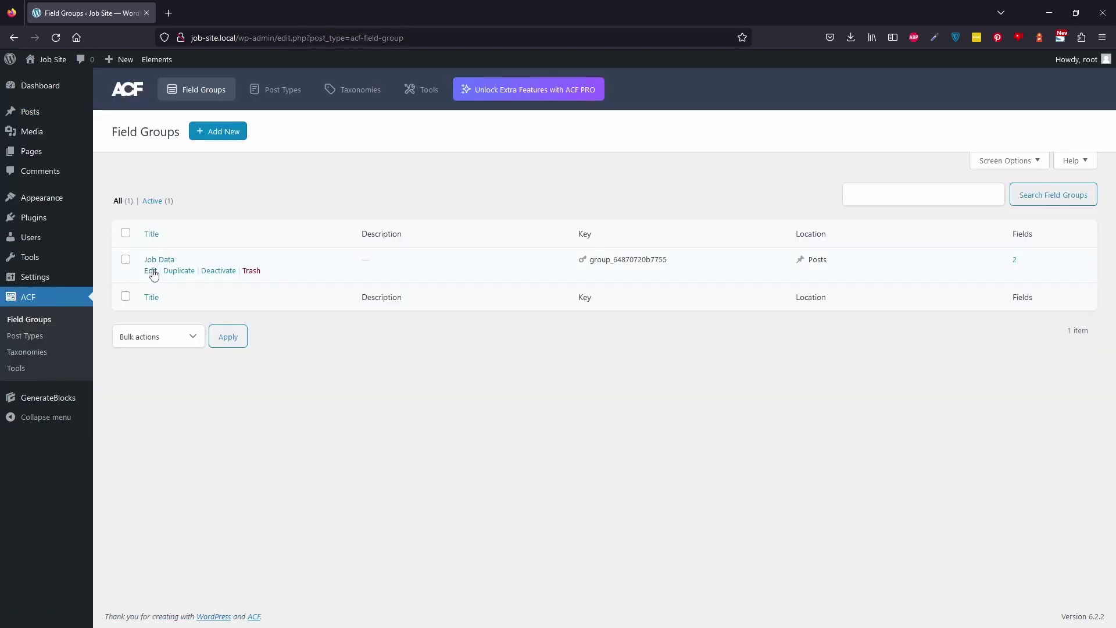
left_click(153, 271)
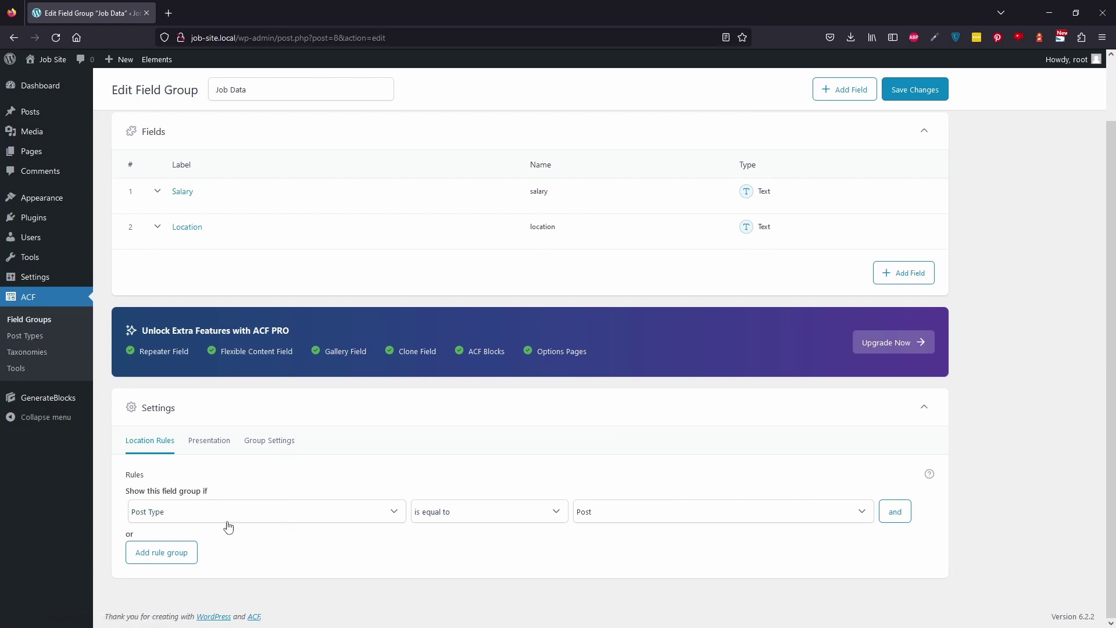
left_click(756, 520)
left_click(665, 461)
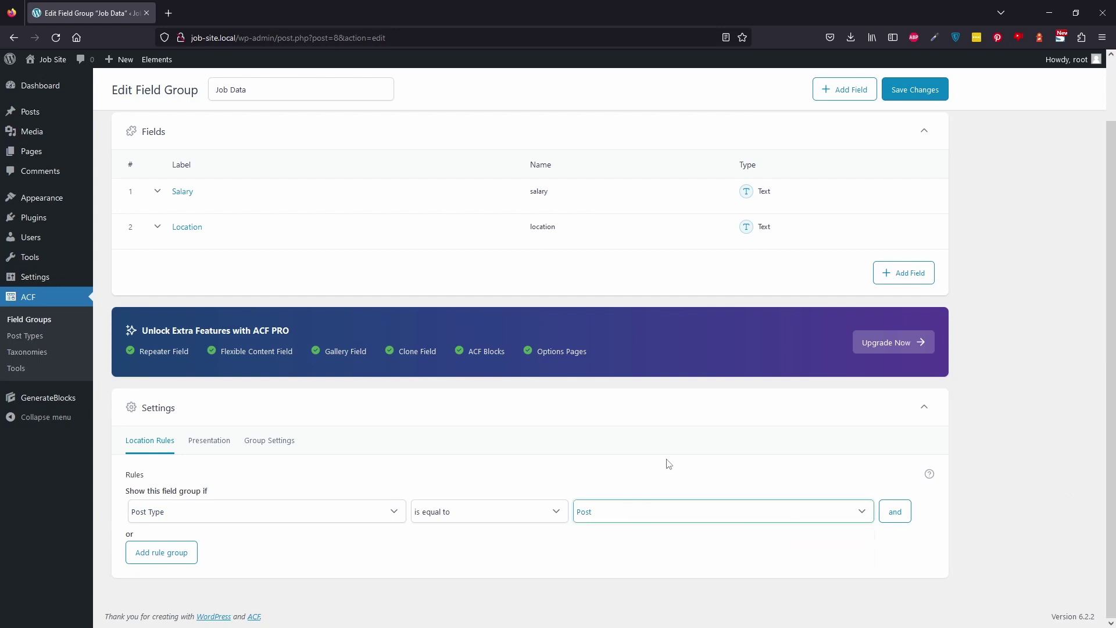
left_click(245, 512)
left_click(170, 300)
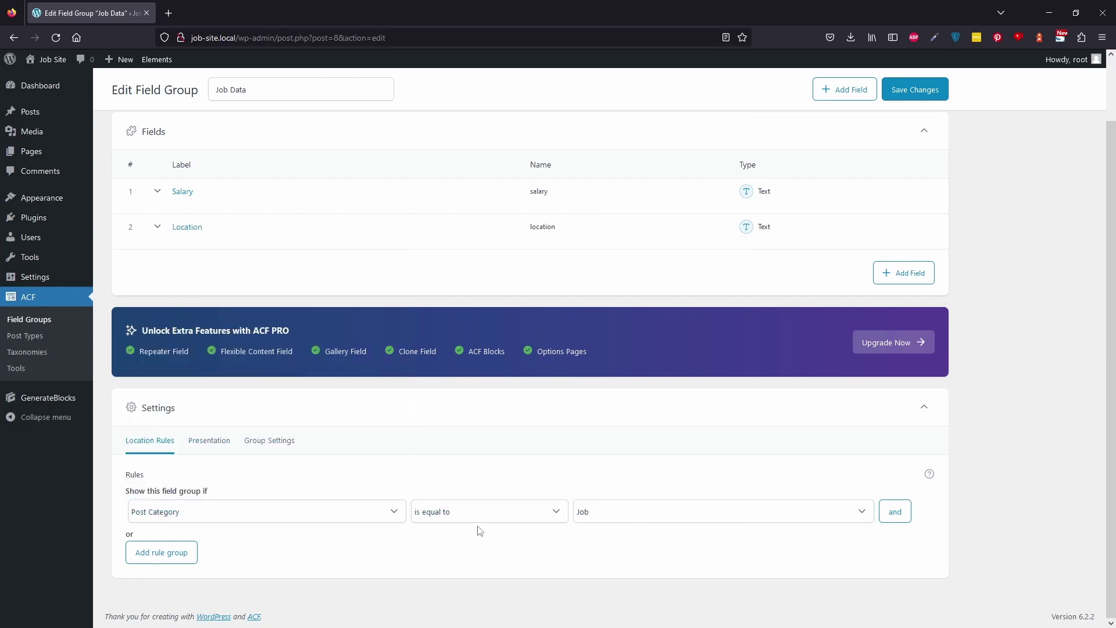
Set the first location rule to the Contract category and add alternative rules for Full Time and Part Time.
left_click(625, 512)
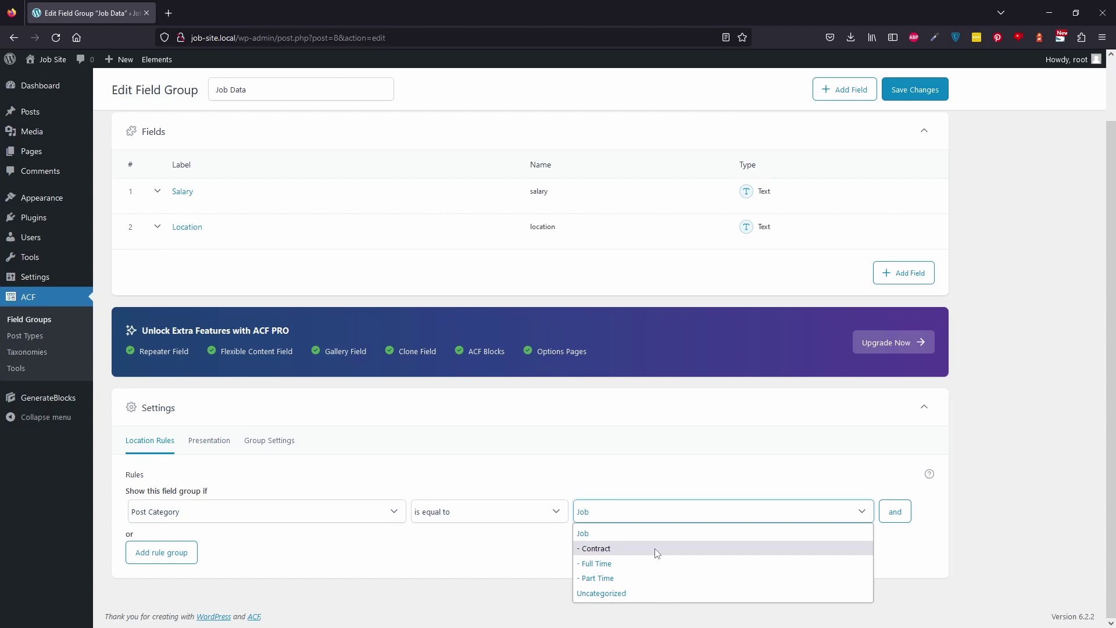
left_click(657, 552)
left_click(162, 552)
left_click(181, 605)
left_click(688, 601)
scroll(622, 380, "down", 2)
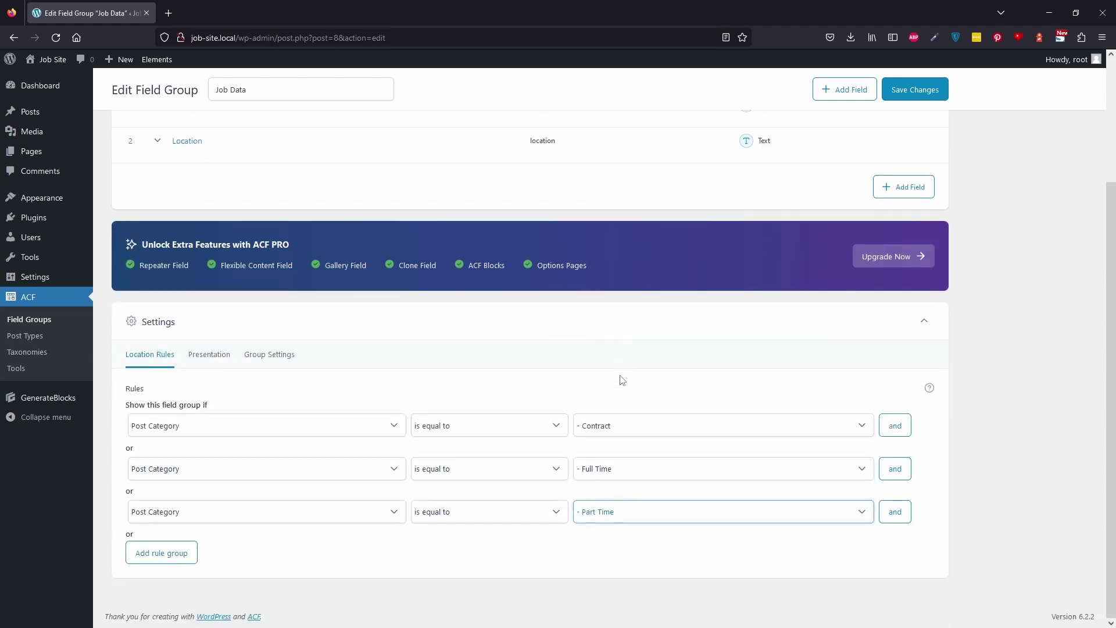
Review the category choices of the first location rule, keep Contract, and save the Job Data field group.
left_click(626, 430)
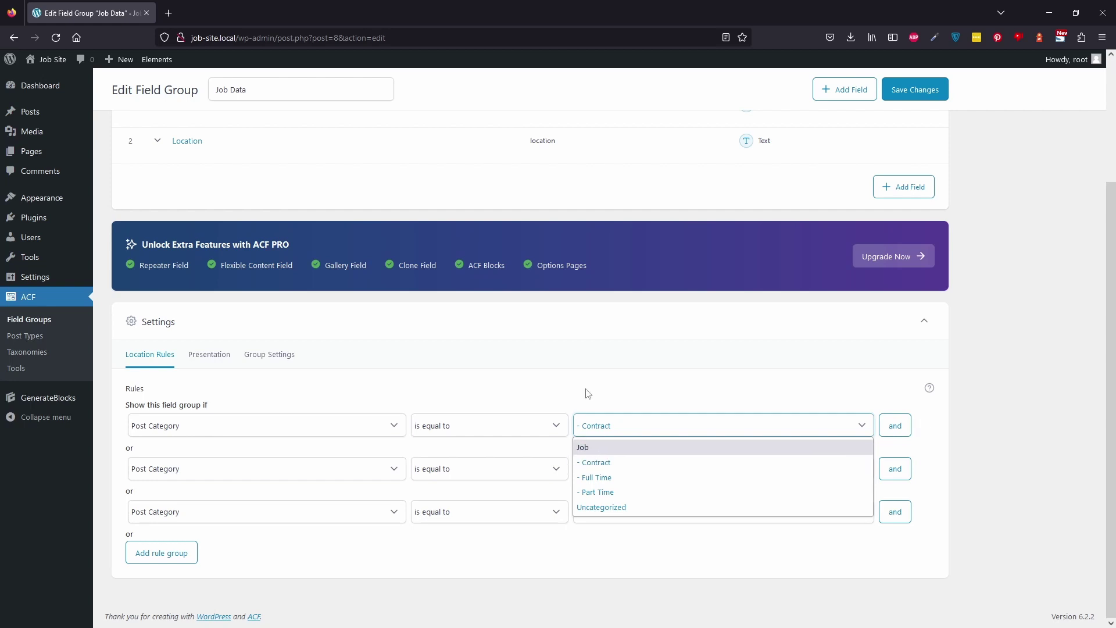
left_click(680, 429)
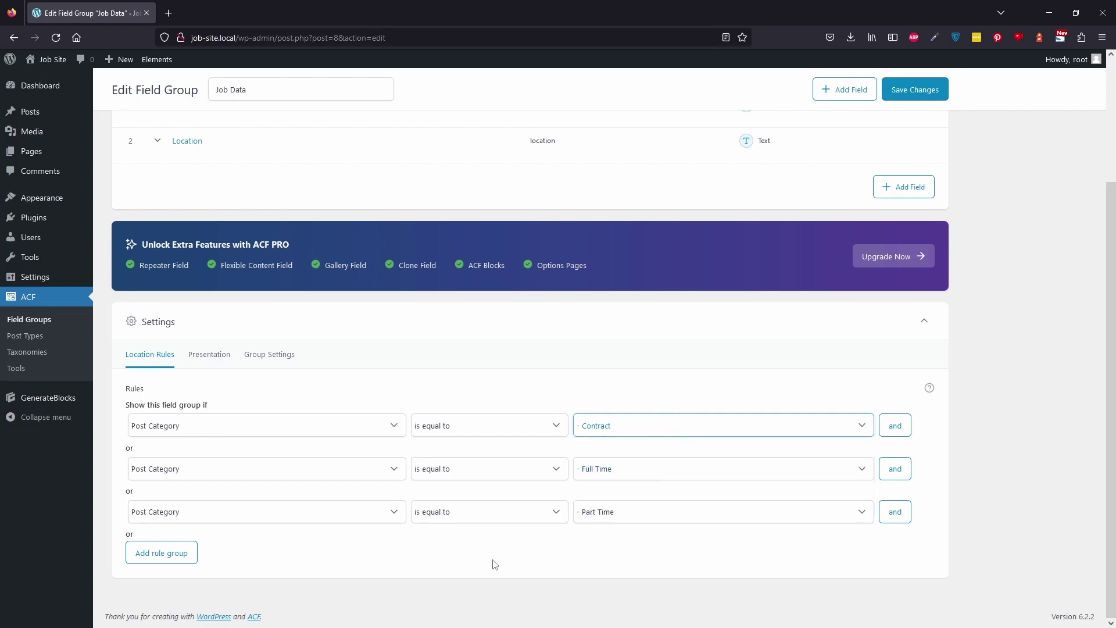
mouse_move(63, 112)
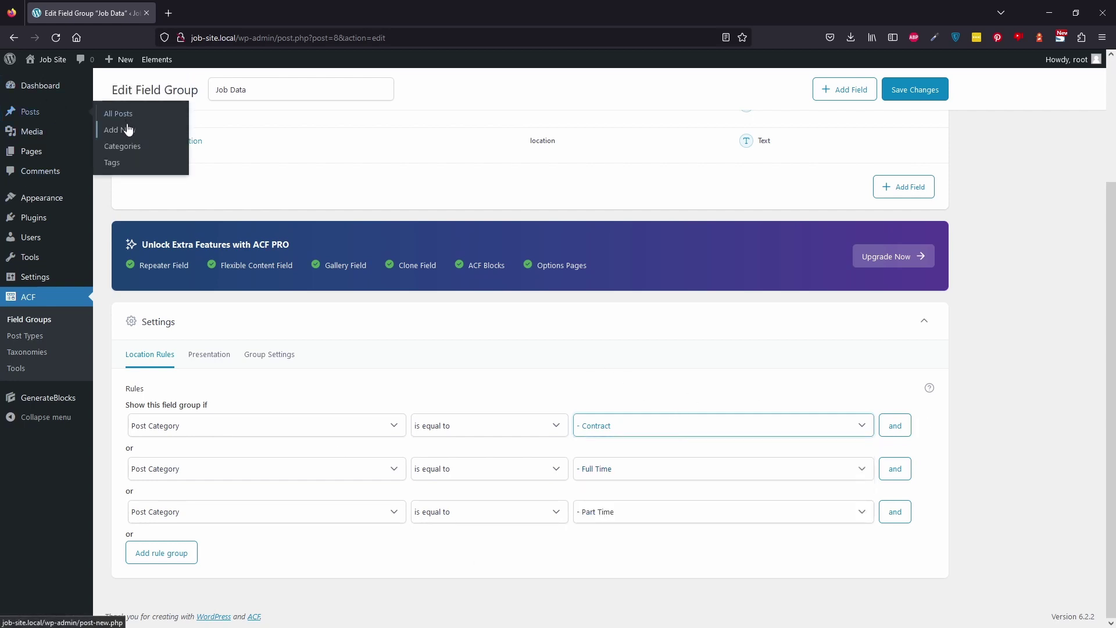
left_click(670, 425)
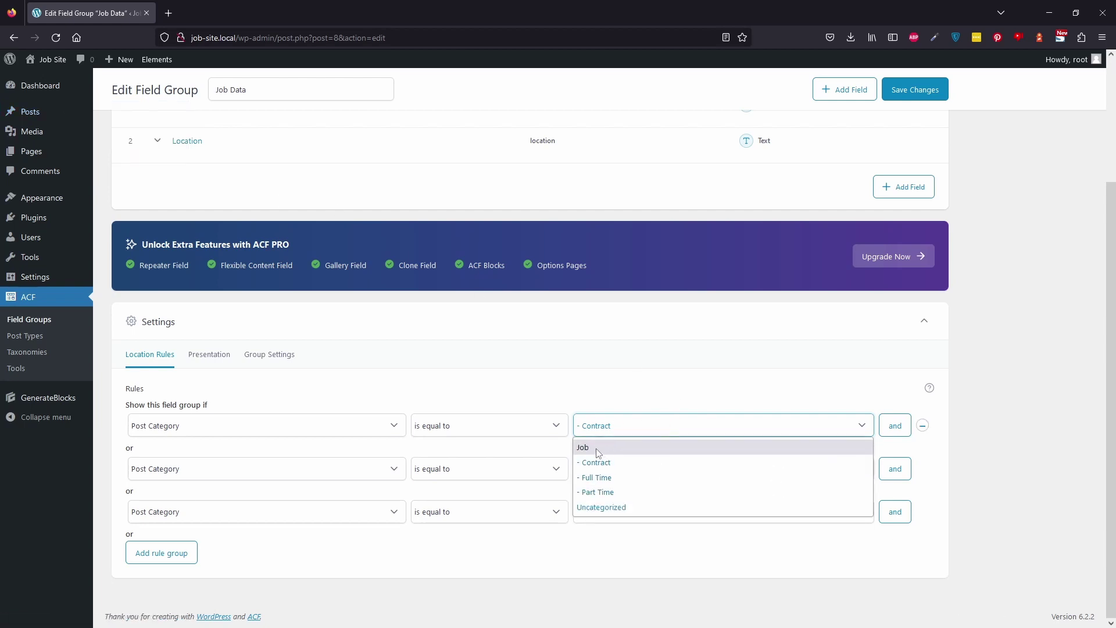
left_click(596, 388)
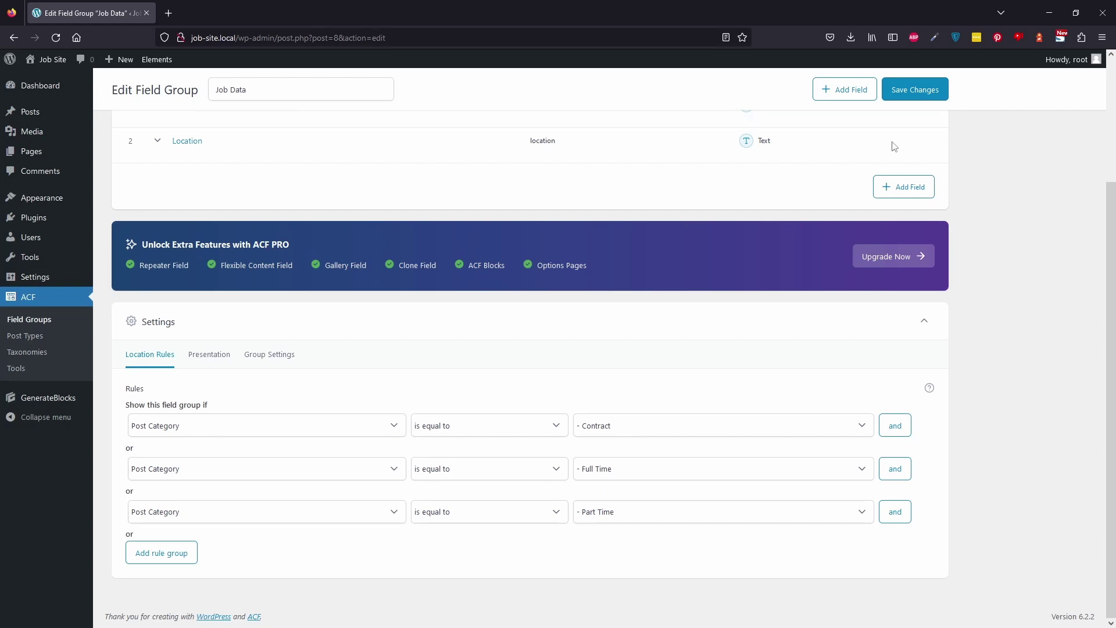
left_click(935, 88)
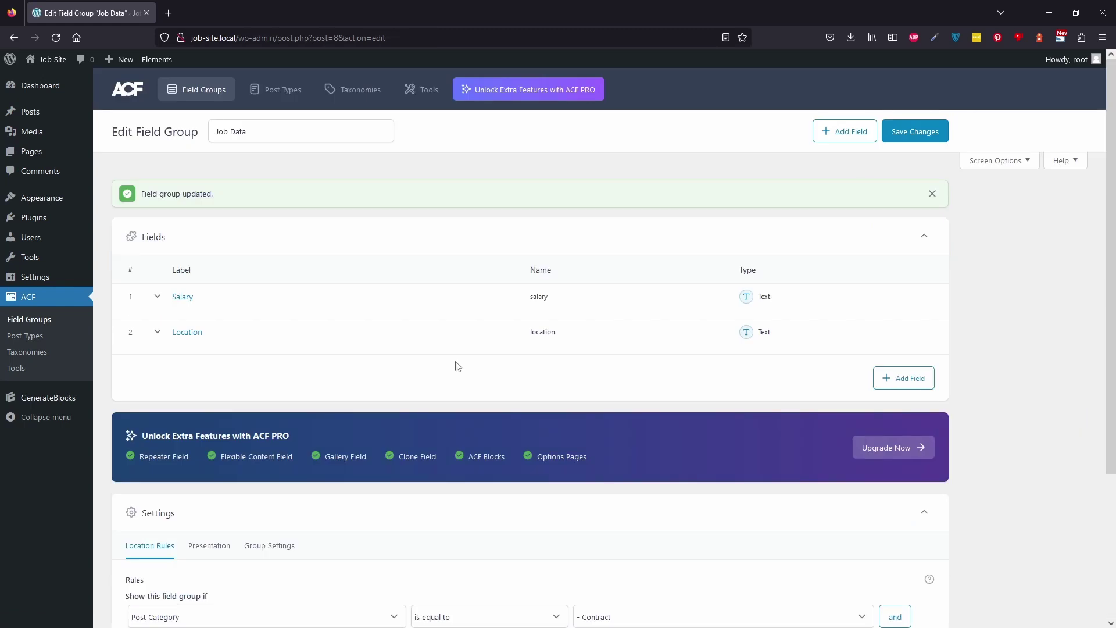
Create a new GeneratePress element of type Block and dismiss the editor's welcome guide.
left_click(171, 62)
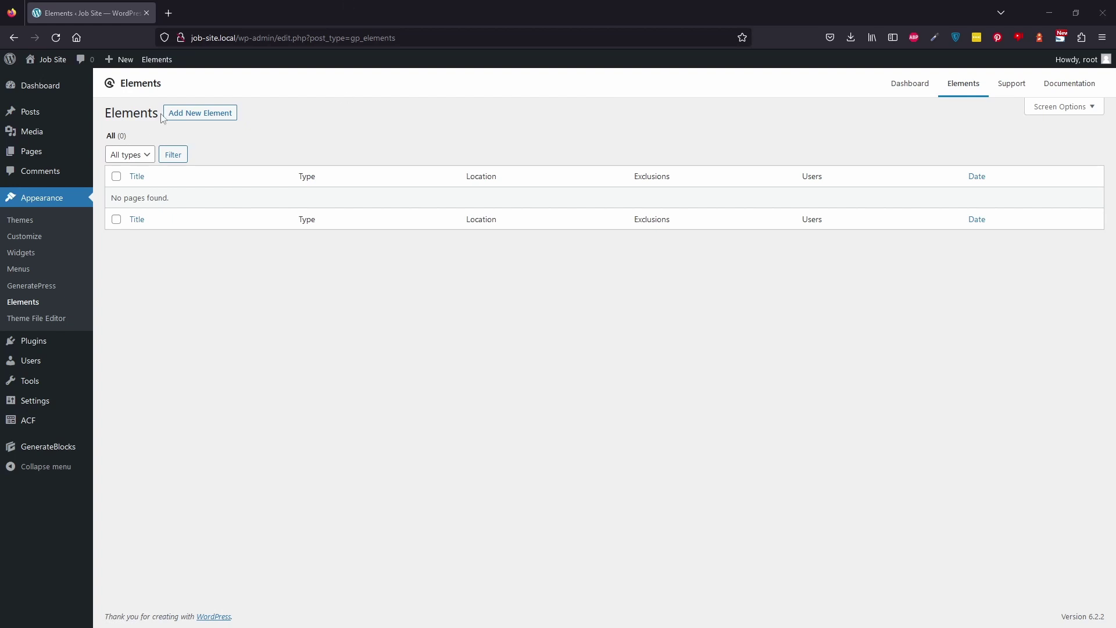
left_click(204, 114)
left_click(587, 349)
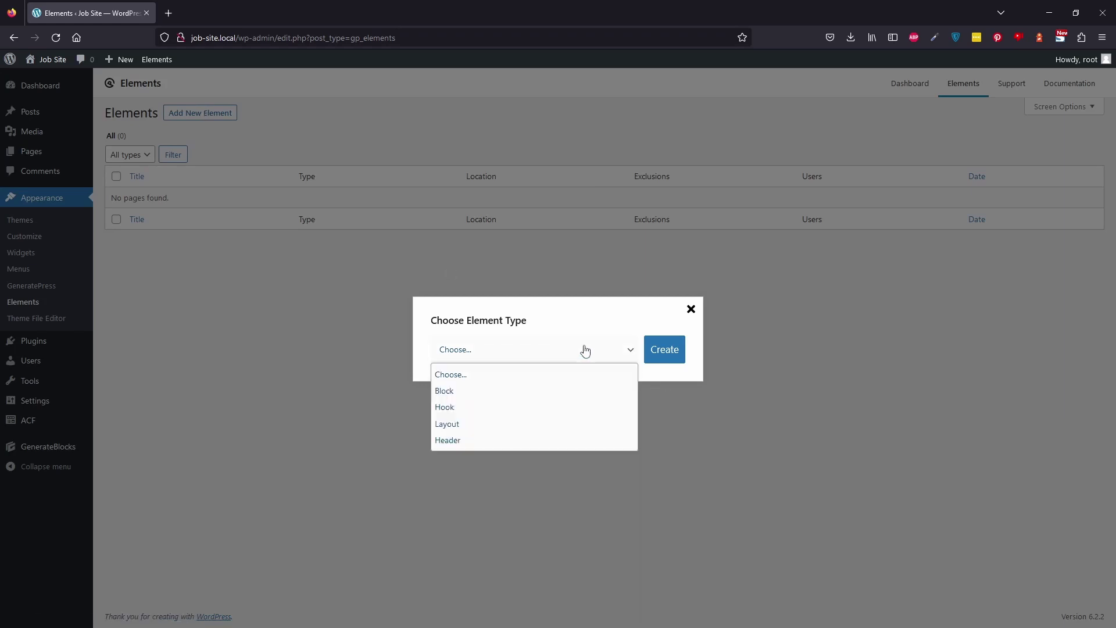
left_click(507, 390)
left_click(668, 356)
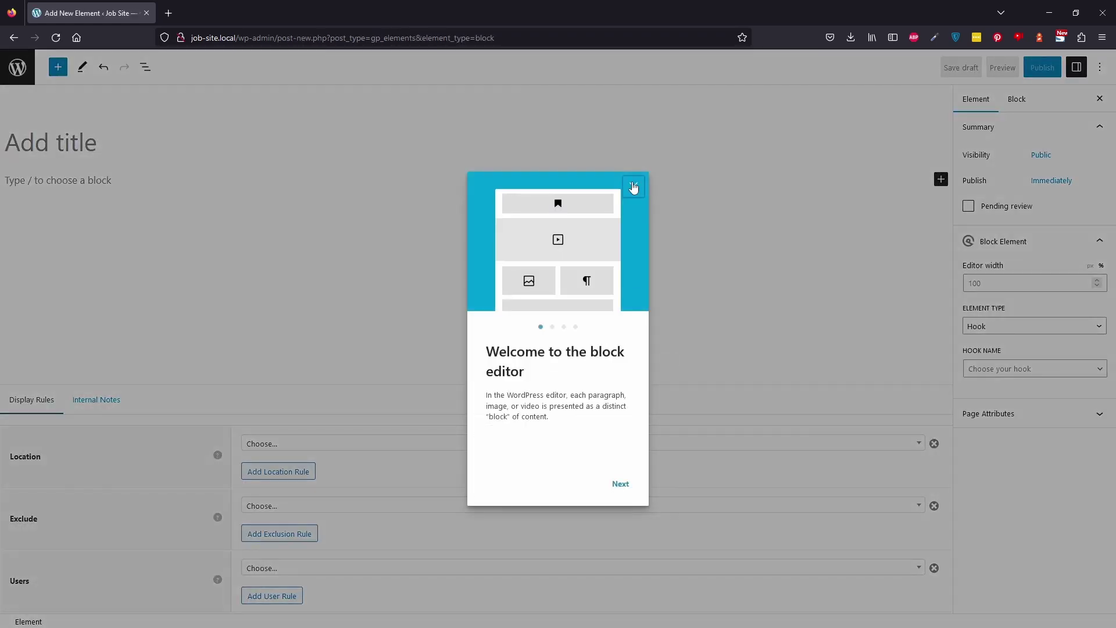
left_click(633, 186)
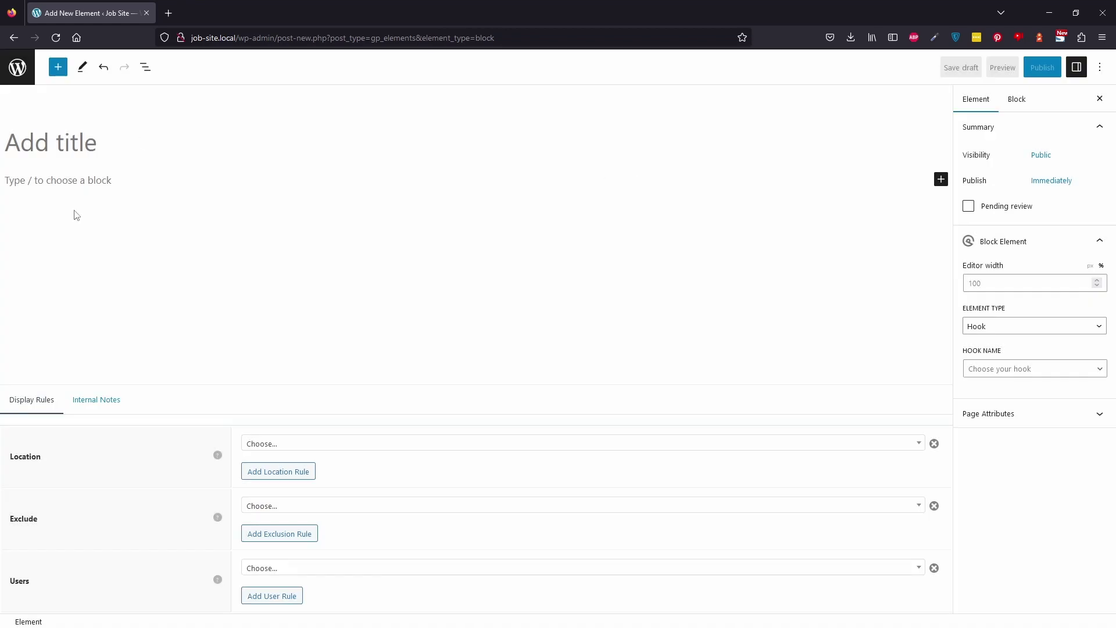
Title the new block element Single Post.
left_click(75, 151)
type("Sinle Po")
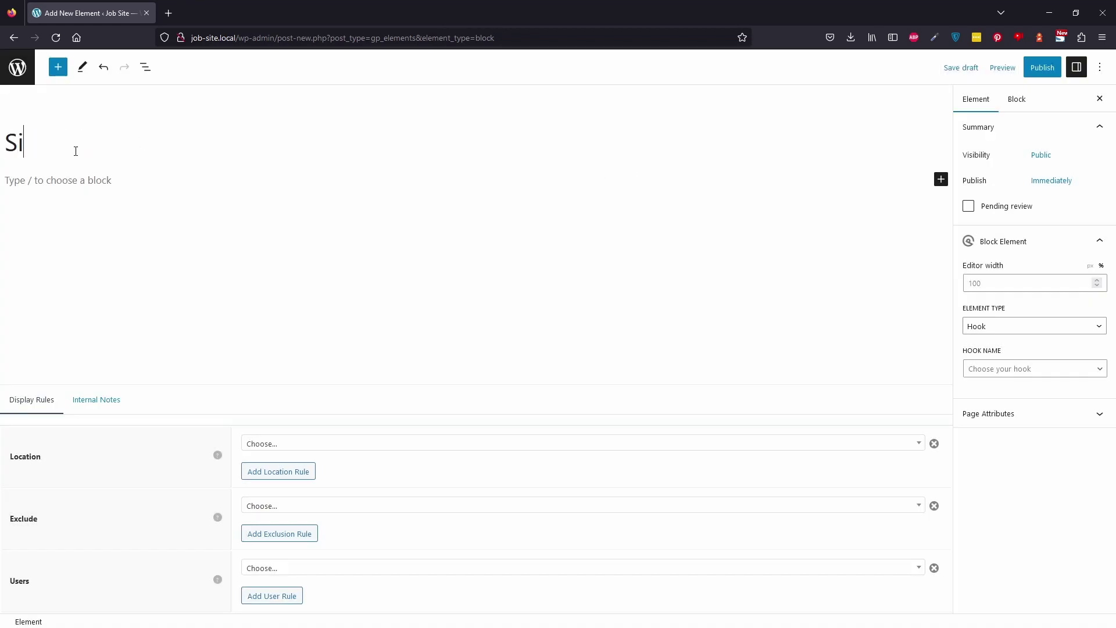
key("BackSpace")
key("BackSpace")
key("BackSpace")
key("BackSpace")
type("g")
key("BackSpace")
key("BackSpace")
type("lg")
key("BackSpace")
key("BackSpace")
type("gle Post")
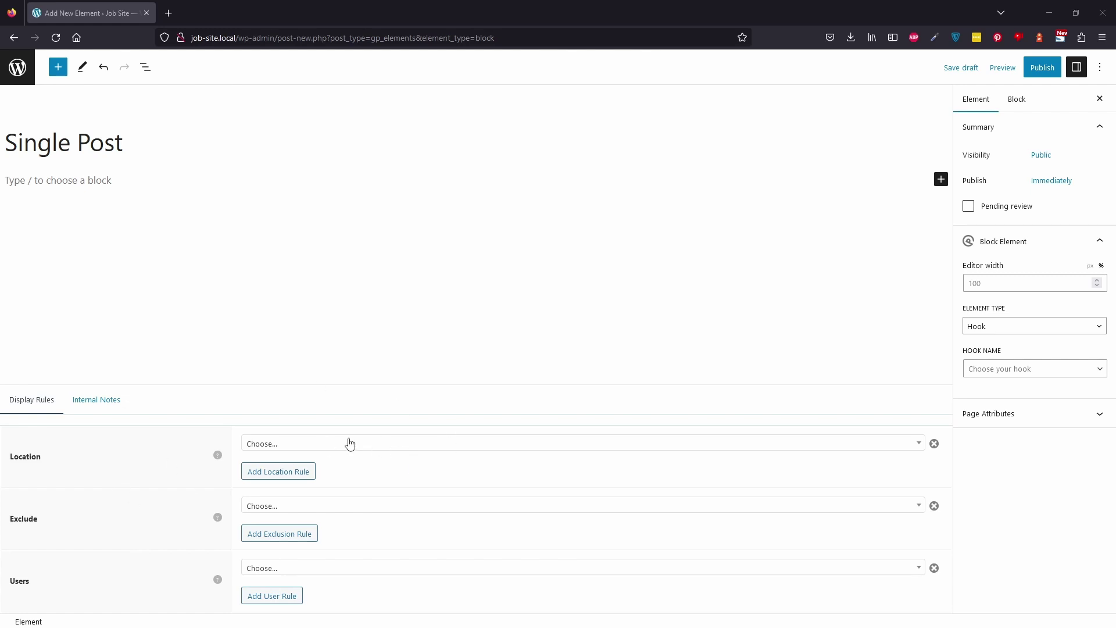
Set the element's display location to Post, All Posts and its element type to Content Template.
left_click(330, 448)
scroll(376, 559, "down", 5)
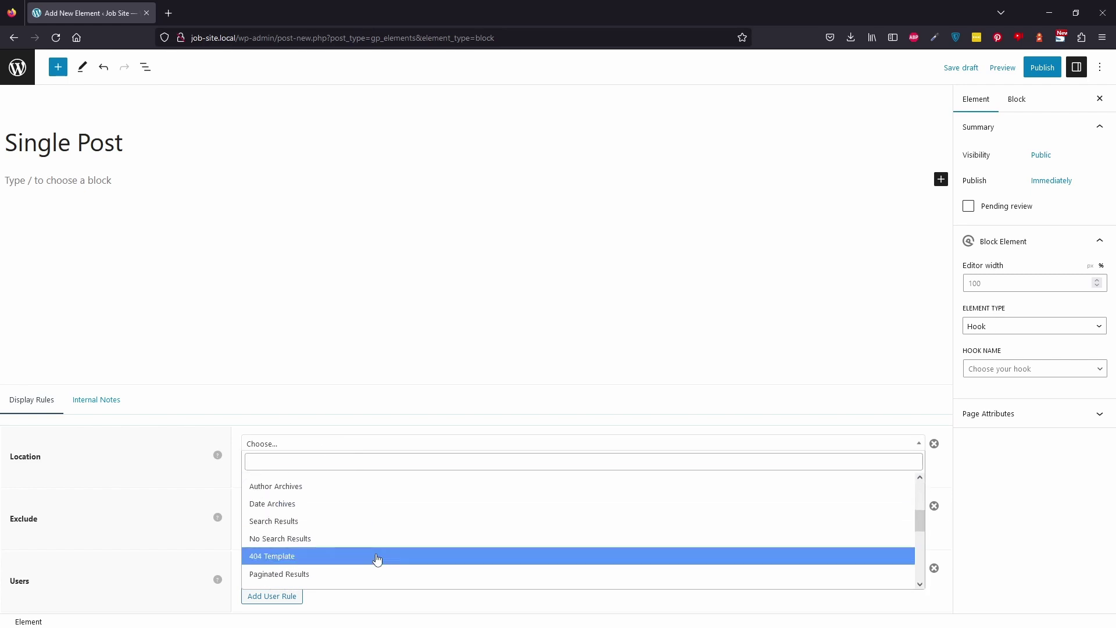
left_click(1038, 331)
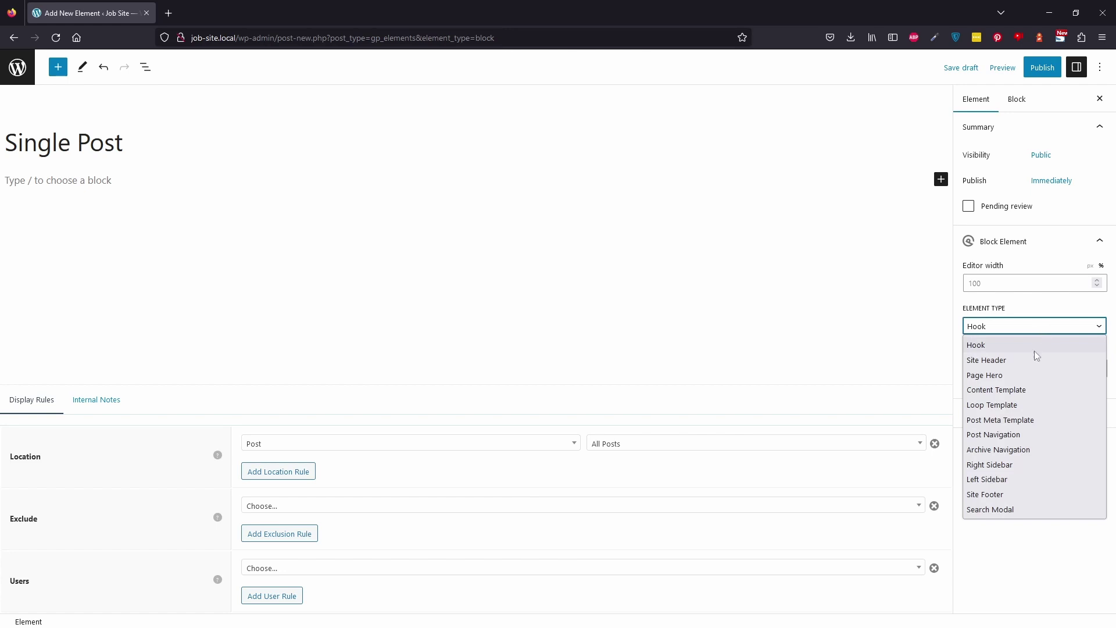
left_click(1007, 392)
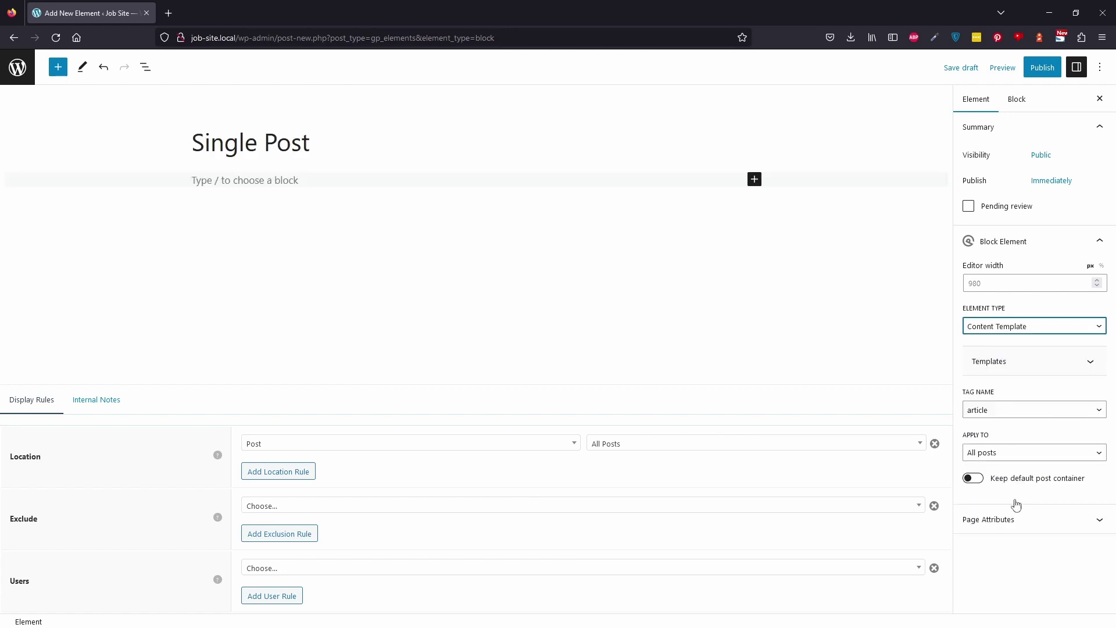
Look through the ready-made layouts offered for the content template.
left_click(1050, 369)
scroll(1032, 407, "down", 3)
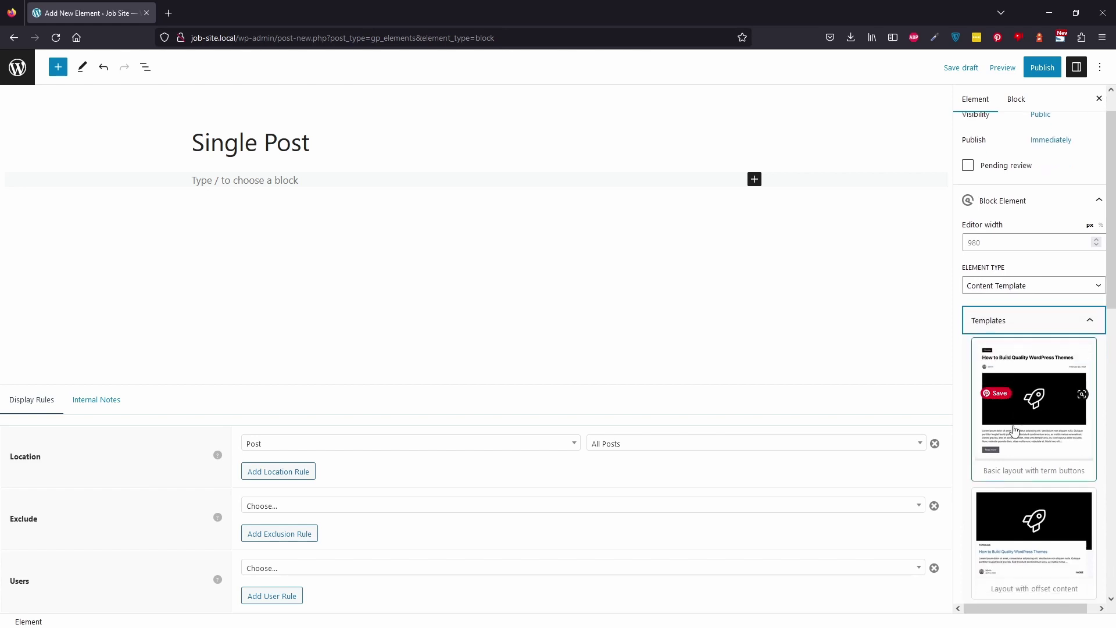
scroll(1046, 465, "down", 3)
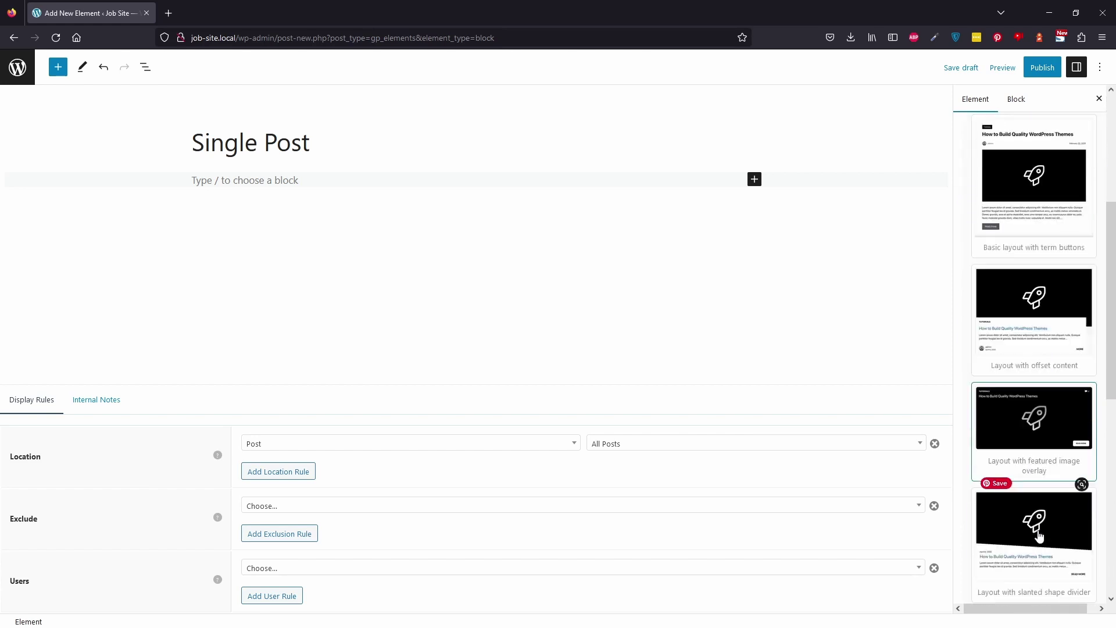
scroll(1026, 563, "down", 4)
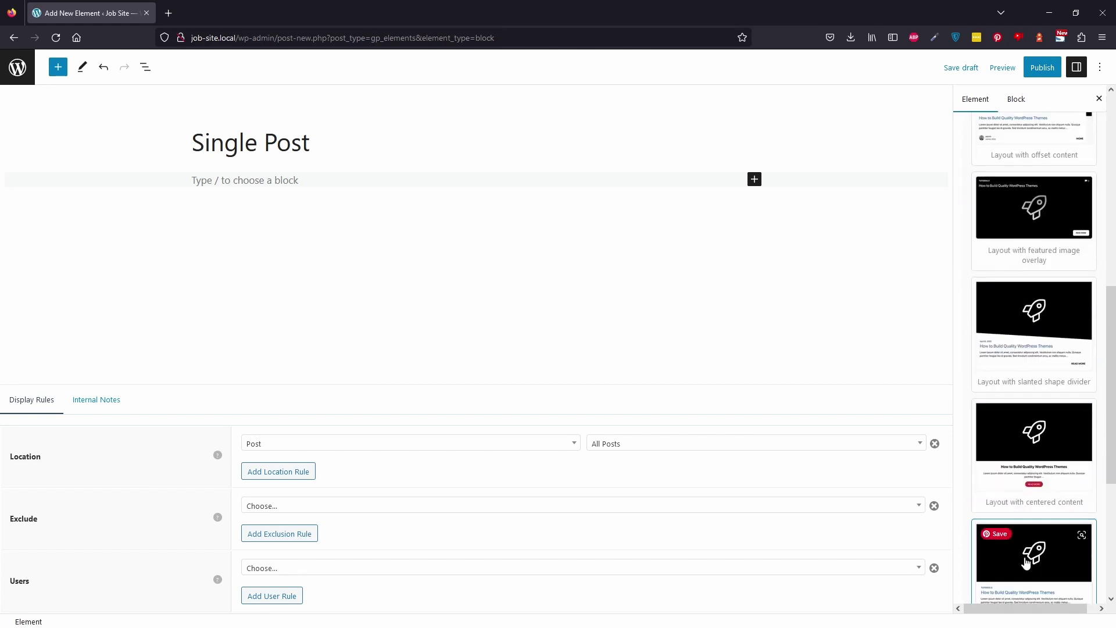
scroll(1035, 547, "up", 6)
scroll(1045, 534, "up", 4)
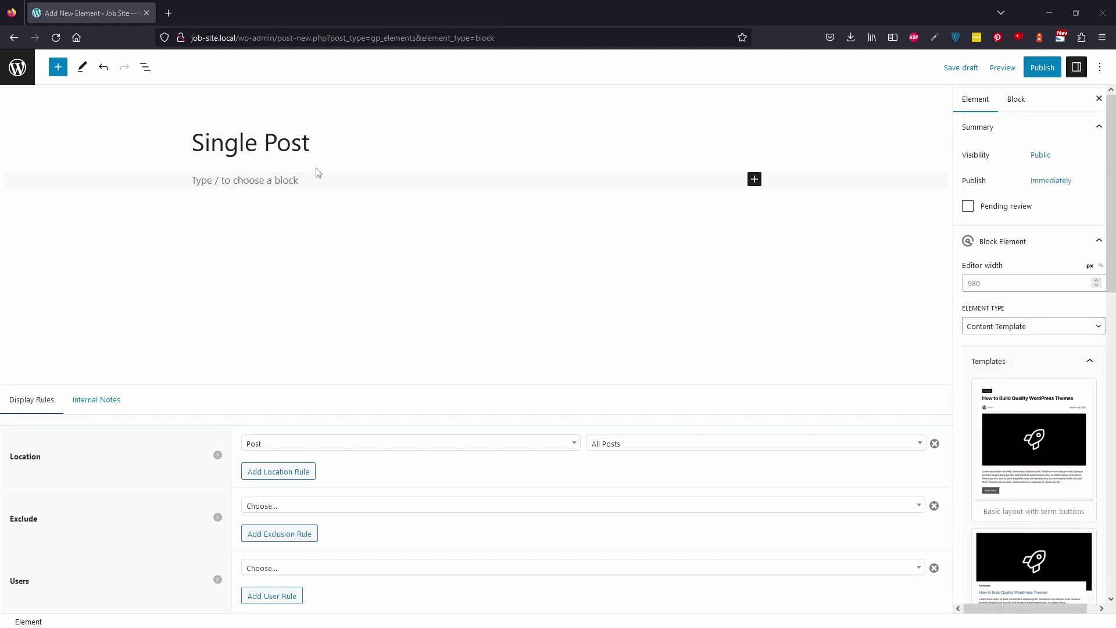
Show the block list view and insert a Container block as the element's first content block.
left_click(145, 67)
left_click(360, 182)
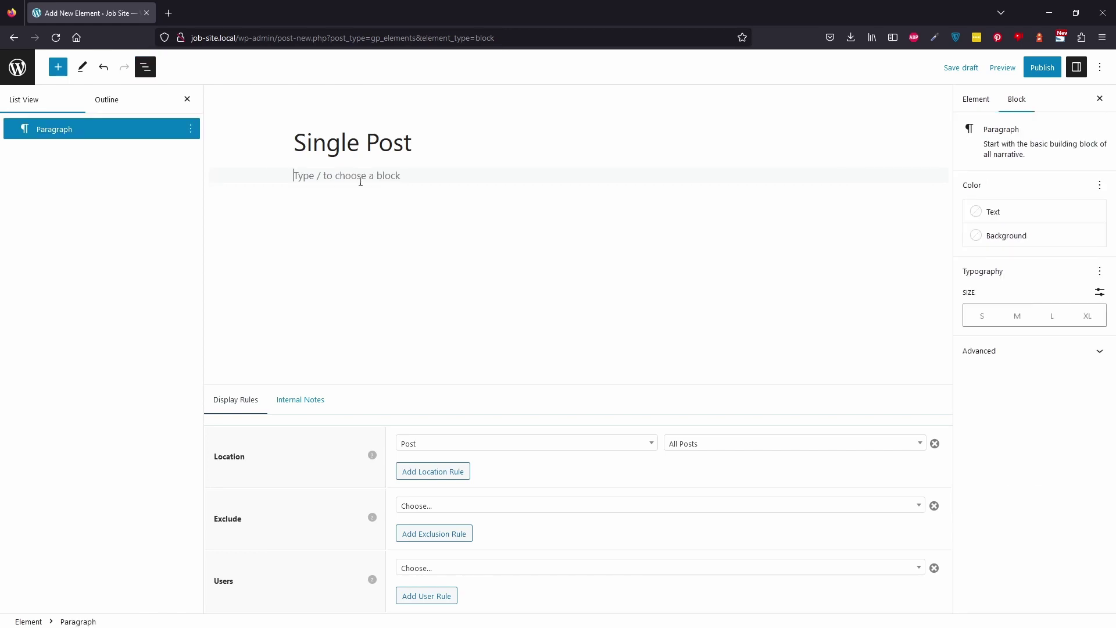
type("/")
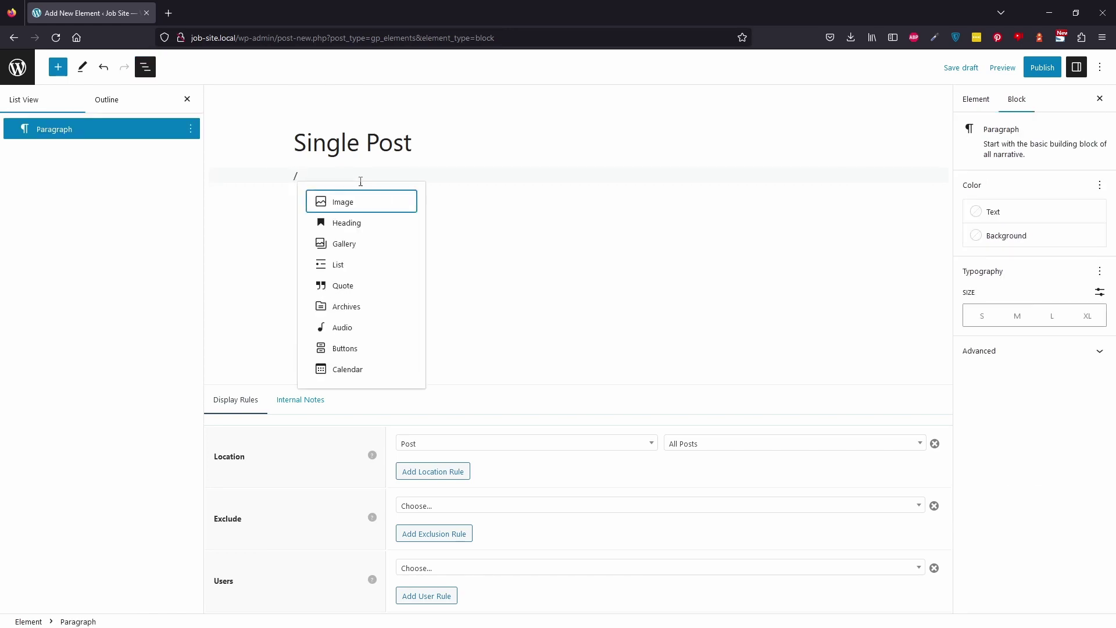
type("container")
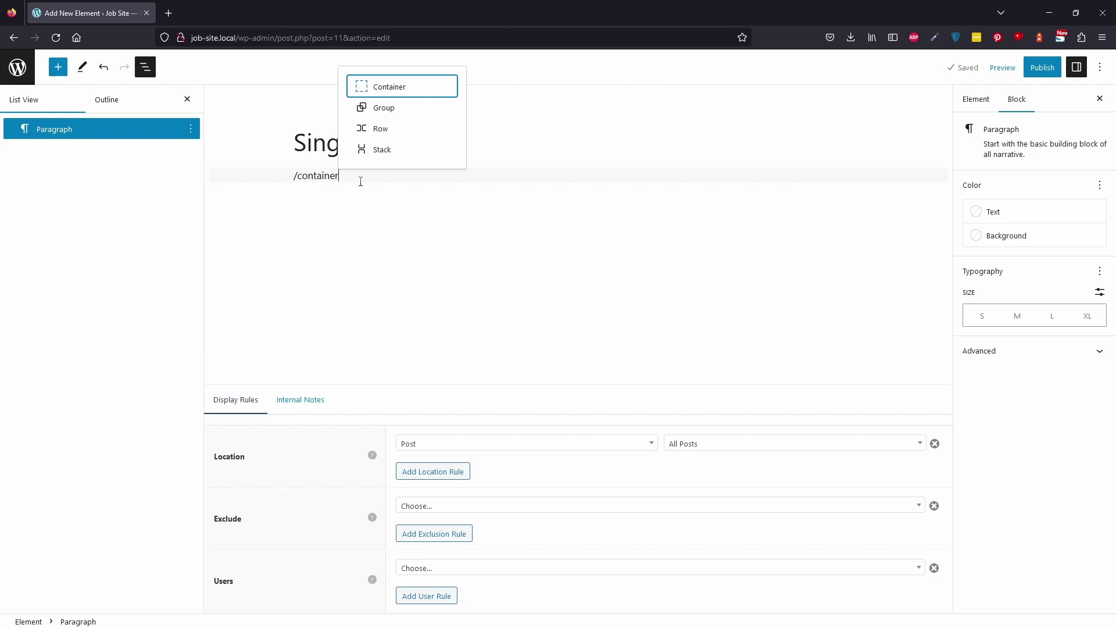
key("Return")
left_click(345, 283)
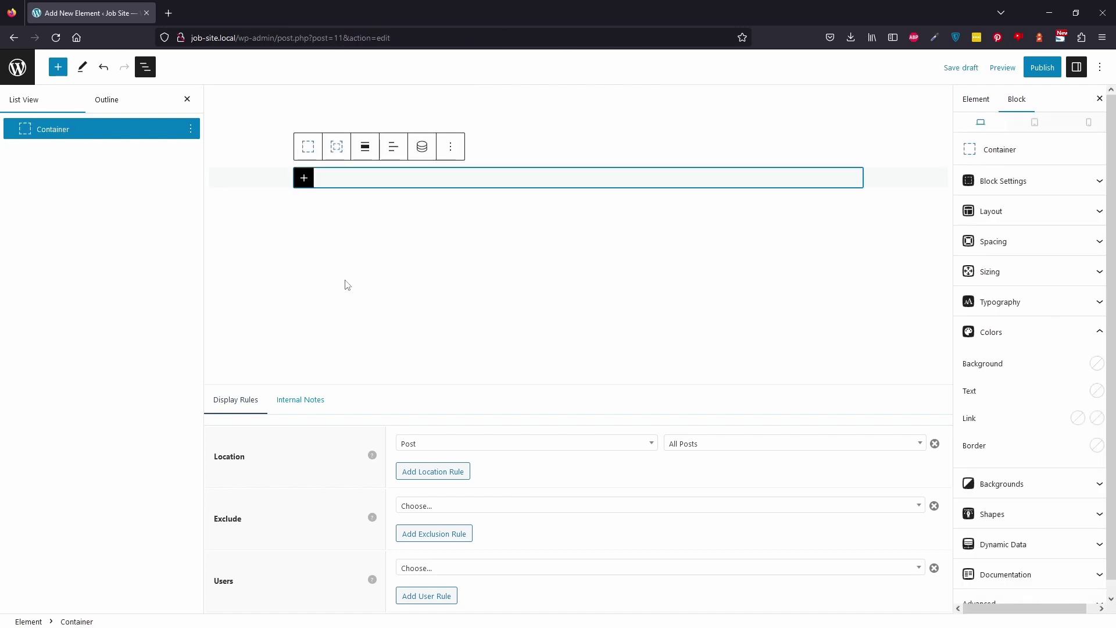
Insert a Headline block inside the container.
left_click(55, 74)
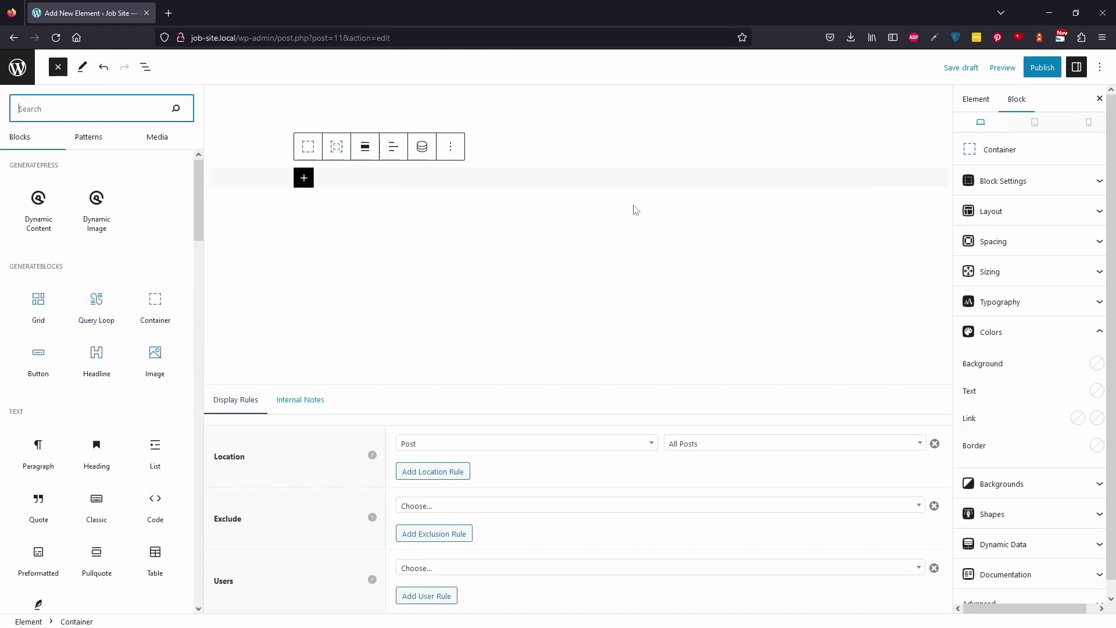
left_click(315, 177)
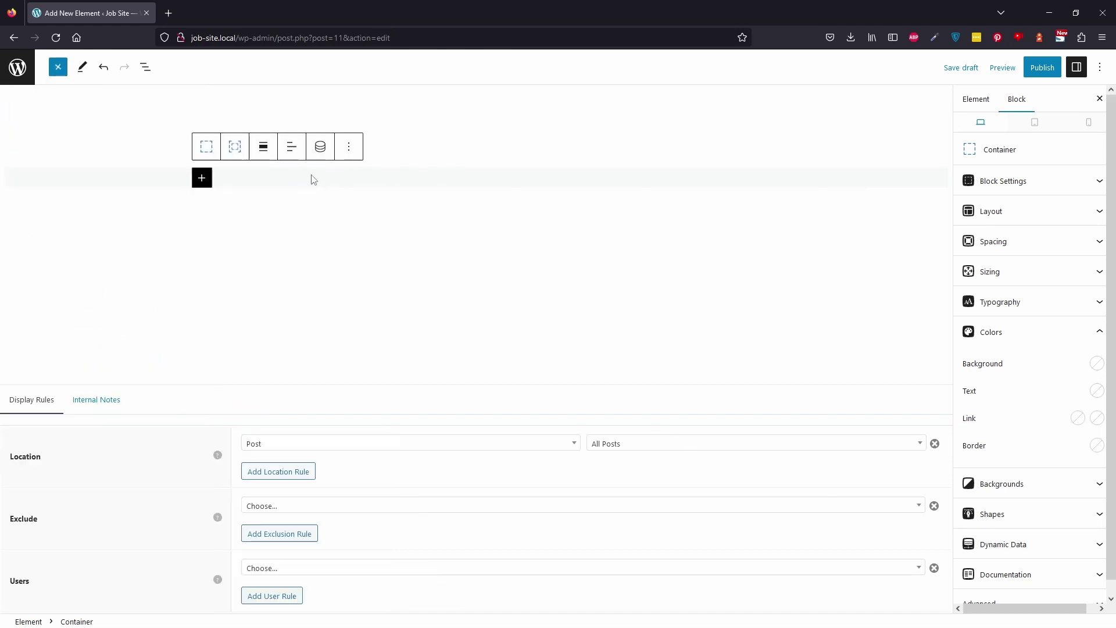
left_click(202, 178)
type("headl")
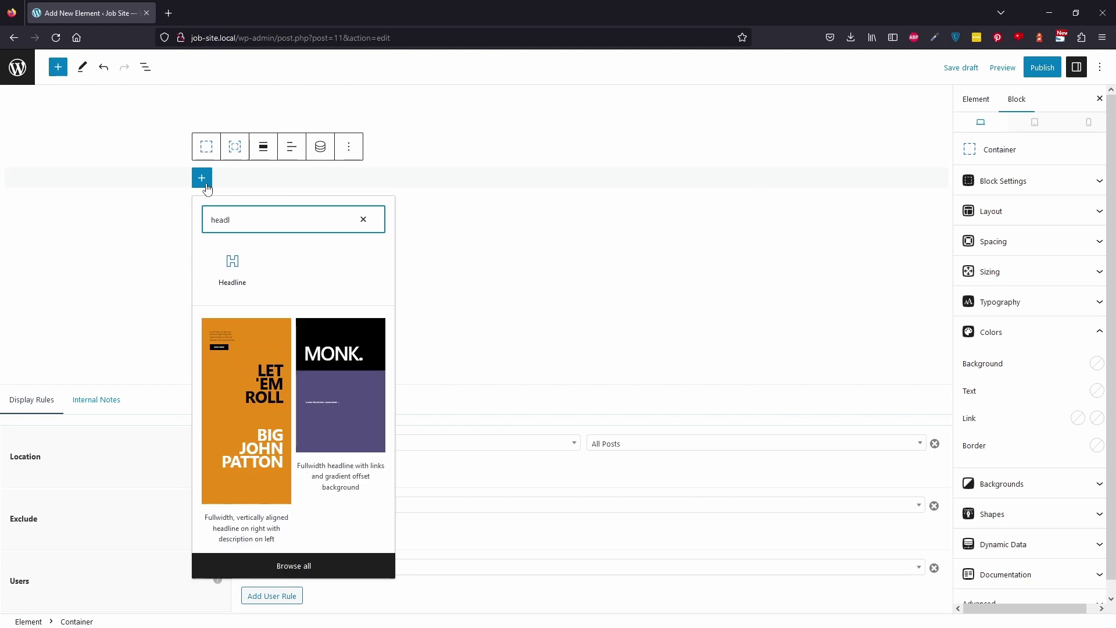
left_click(250, 268)
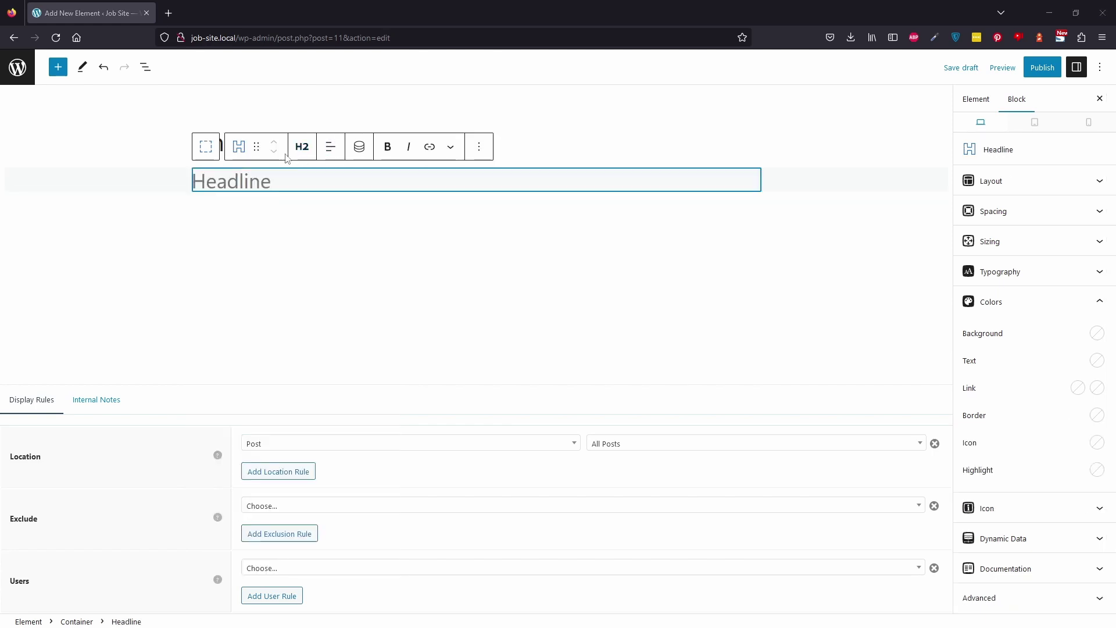
Set the headline's dynamic text type to Title and review the before-text and dynamic link options.
left_click(364, 156)
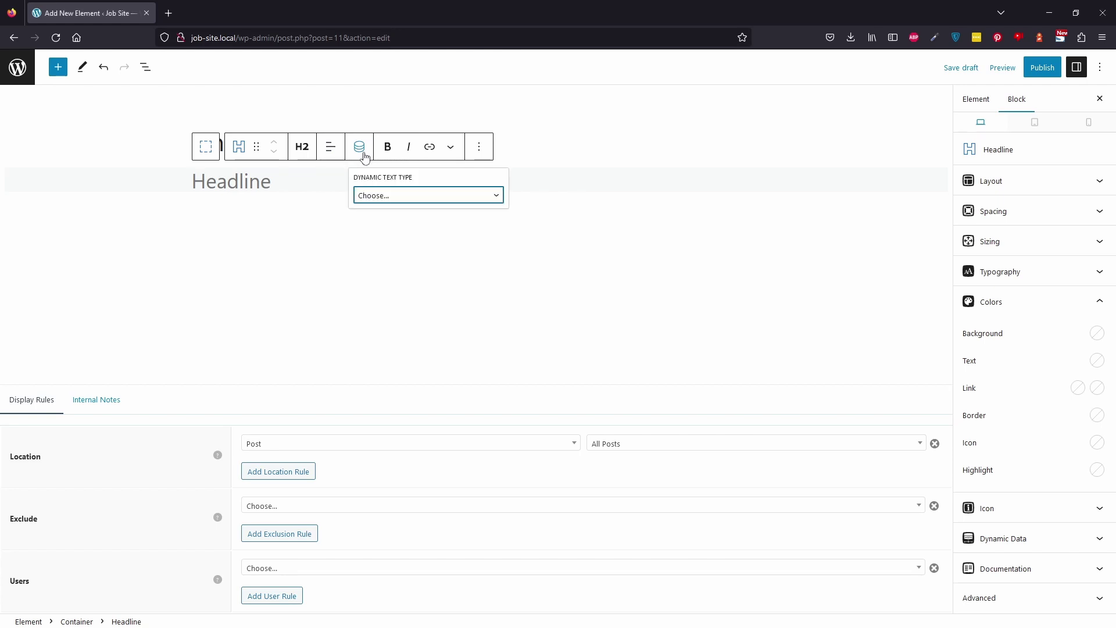
left_click(412, 198)
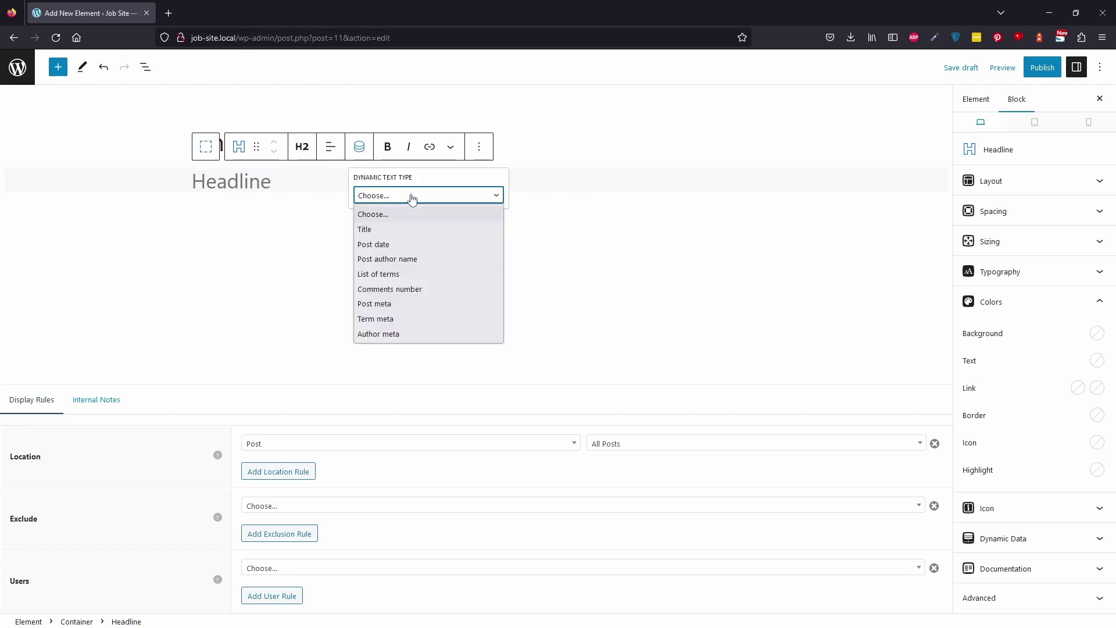
left_click(427, 230)
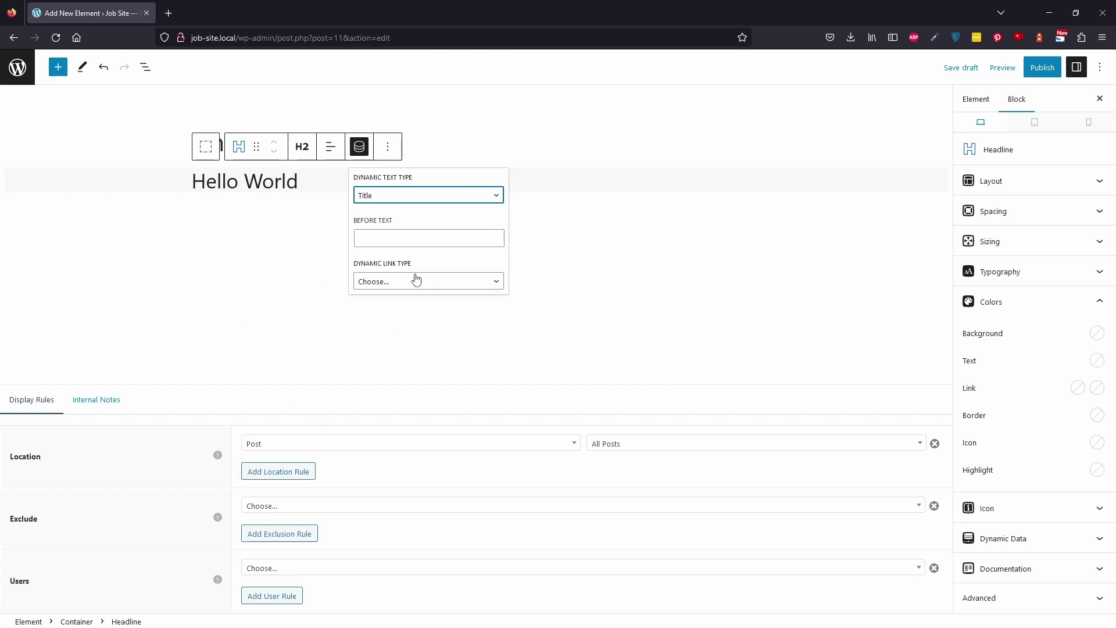
left_click(371, 244)
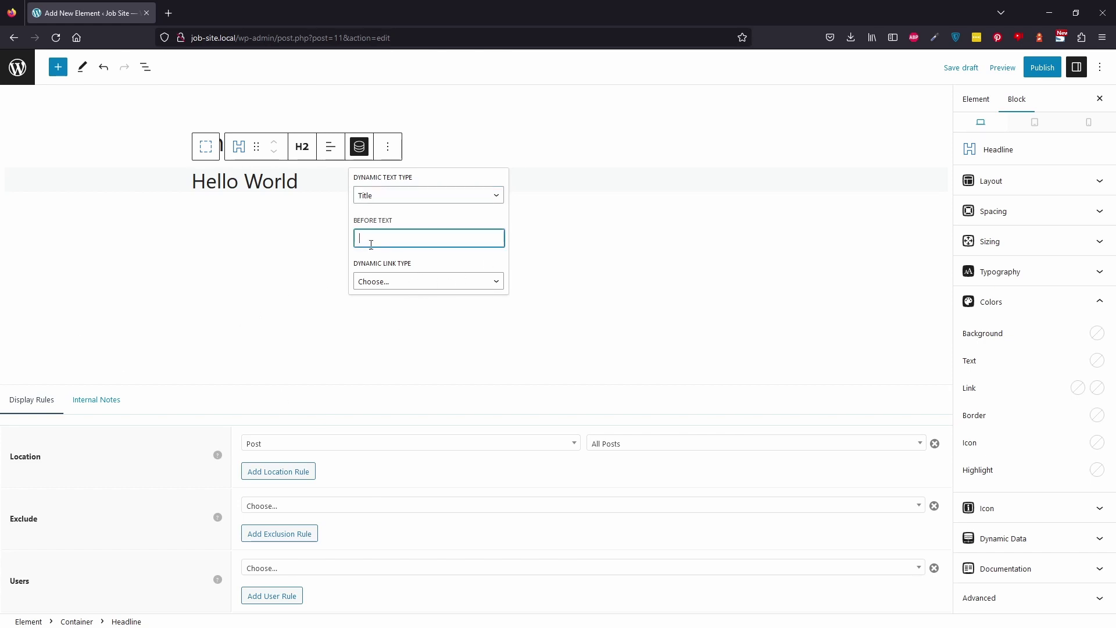
left_click(414, 284)
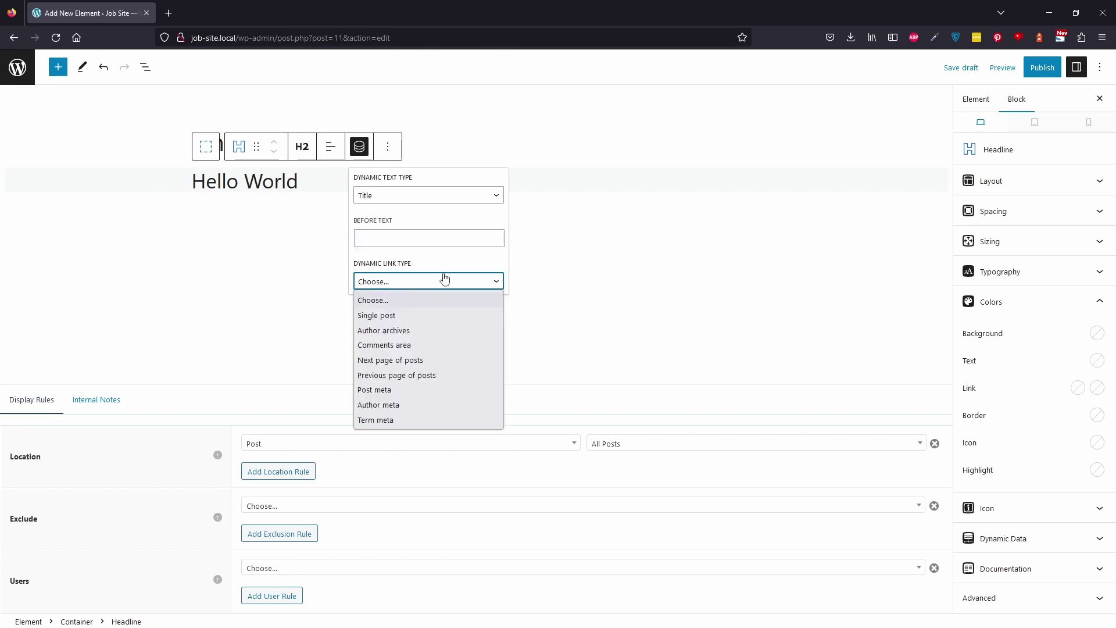
left_click(422, 269)
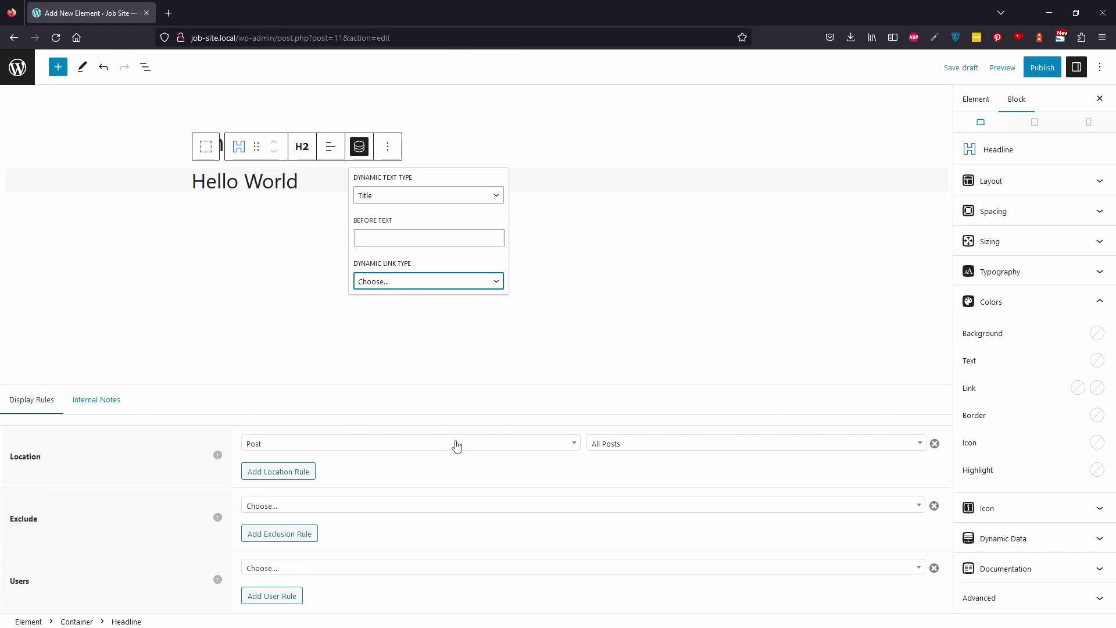
Add a nested Container below the title headline and insert a Grid with one container in it.
left_click(399, 195)
key("Return")
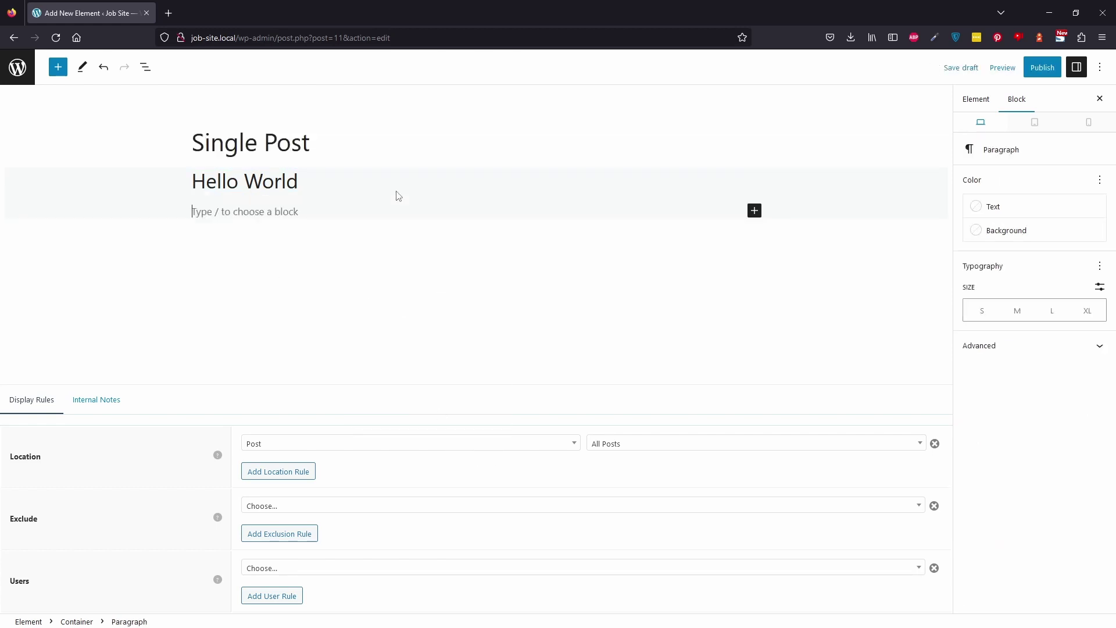
type("/conta")
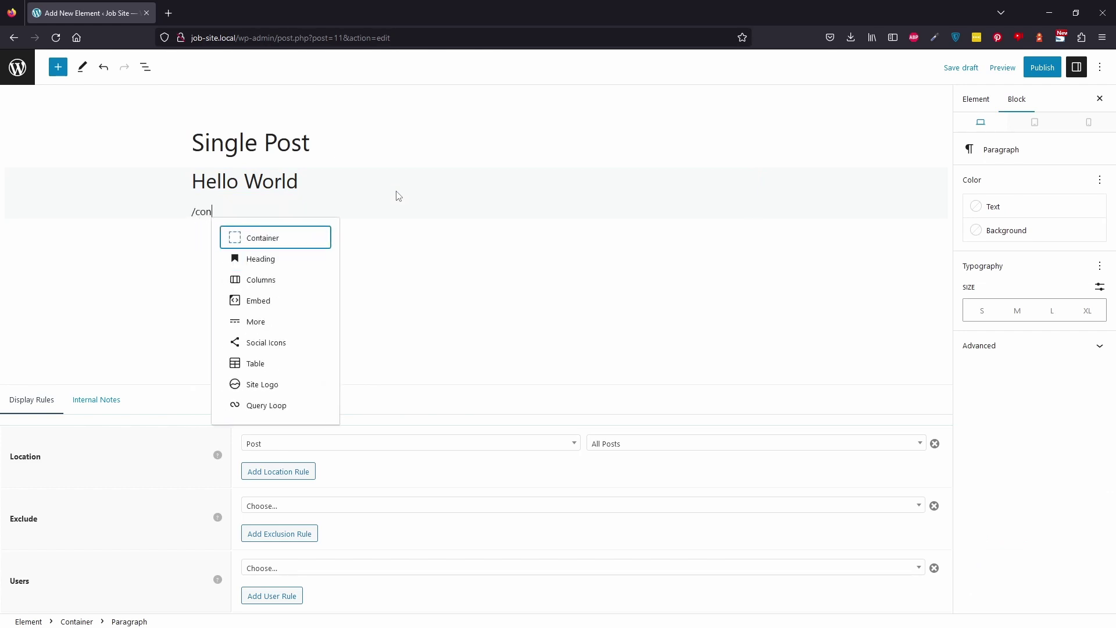
left_click(323, 123)
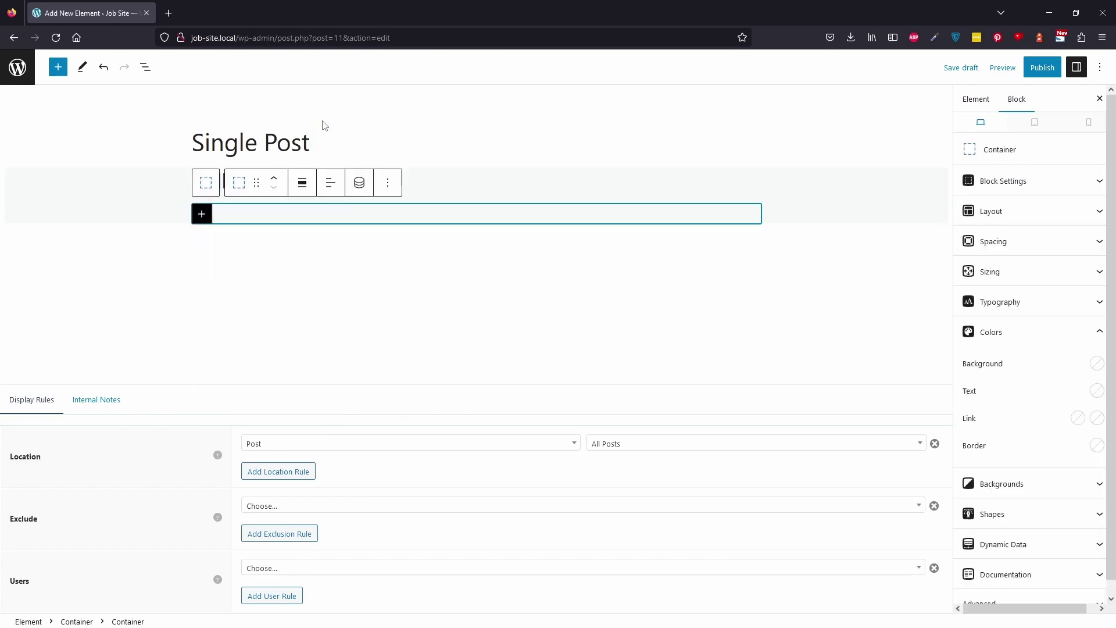
left_click(202, 214)
left_click(265, 325)
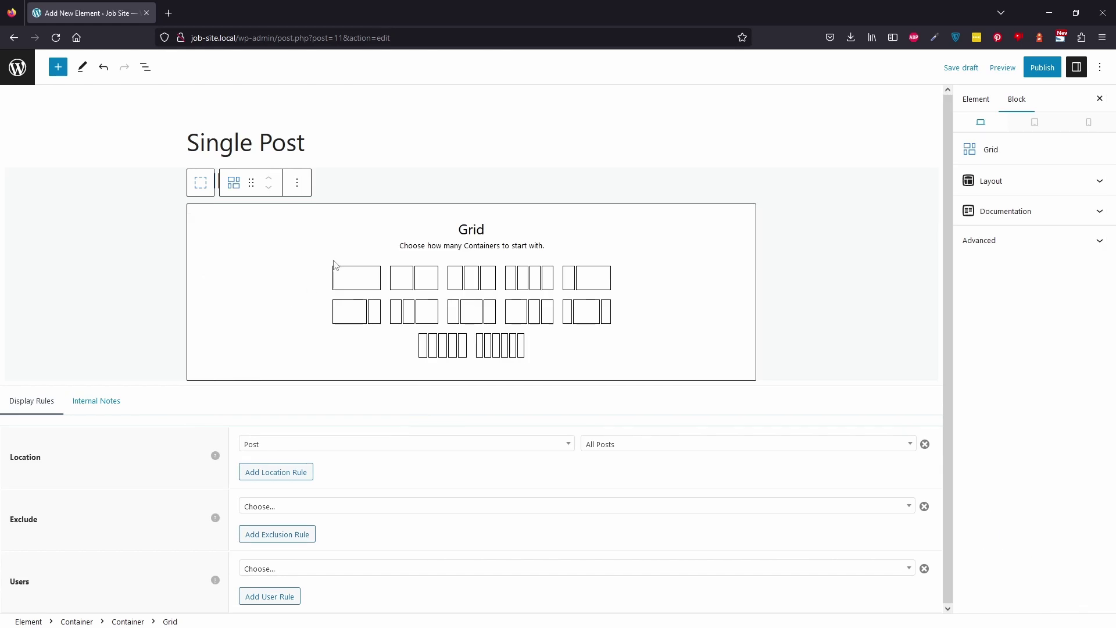
left_click(354, 290)
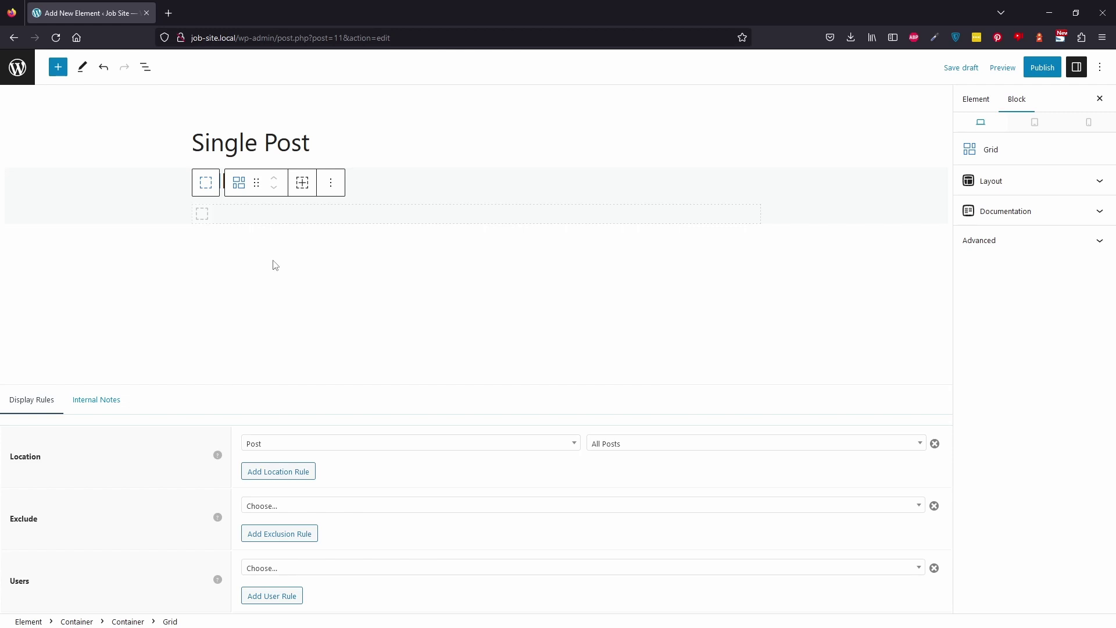
Insert a Headline block in the grid's inner container and set its tag to Paragraph.
left_click(147, 70)
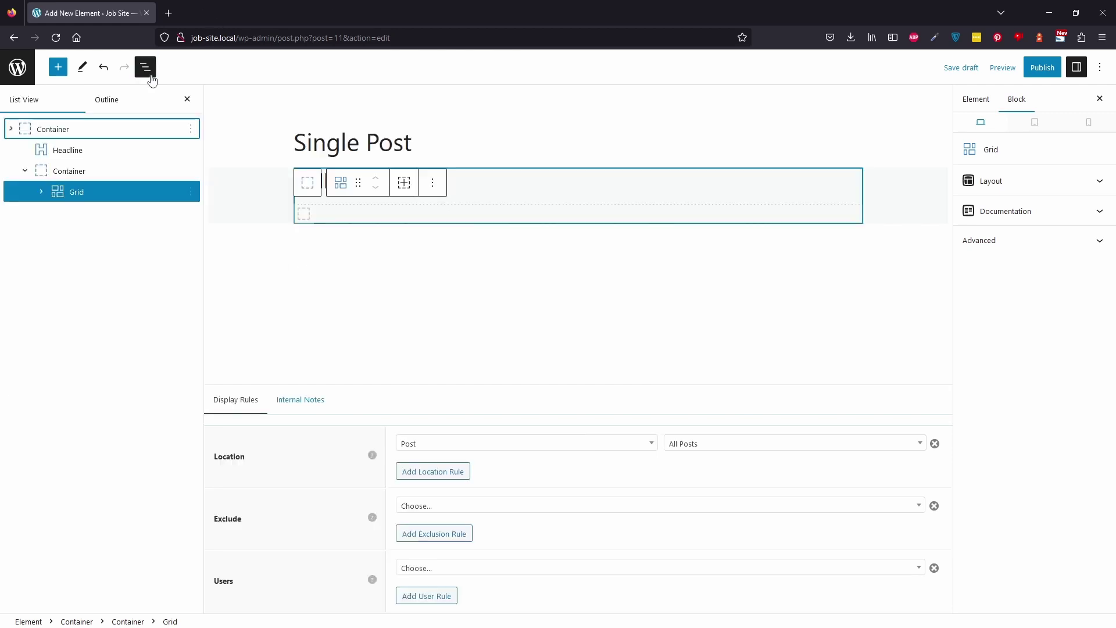
left_click(41, 191)
left_click(39, 212)
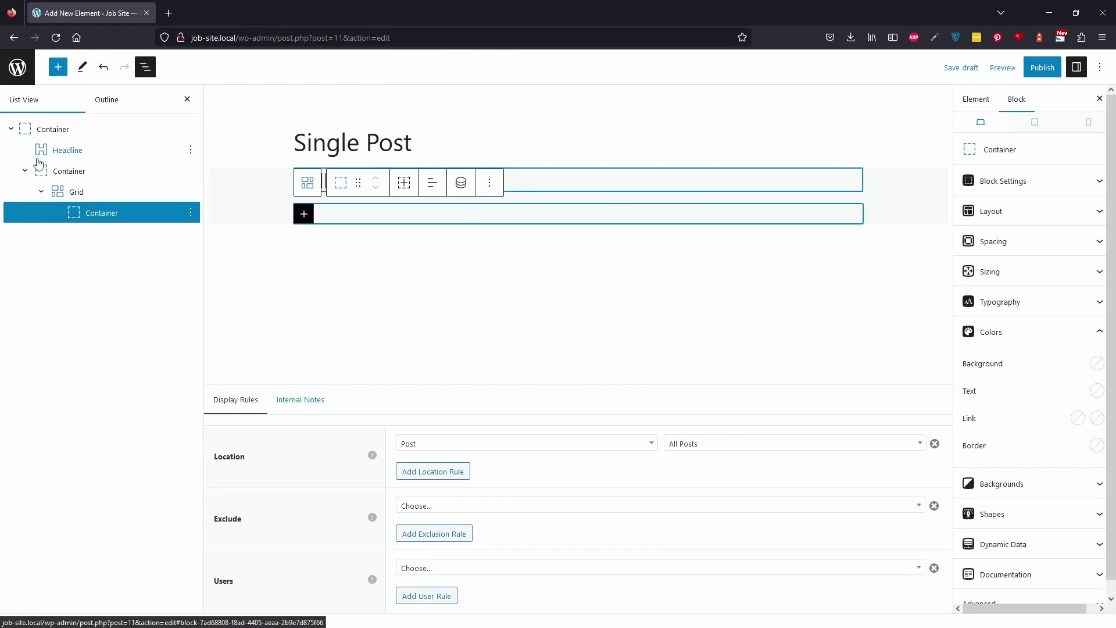
left_click(303, 214)
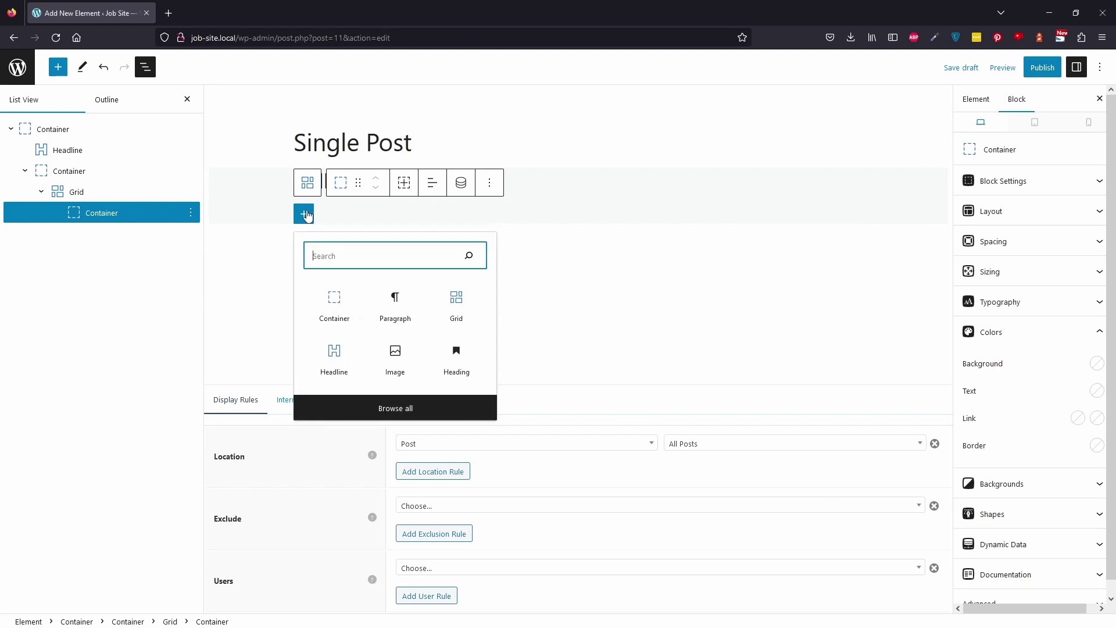
left_click(324, 358)
left_click(404, 183)
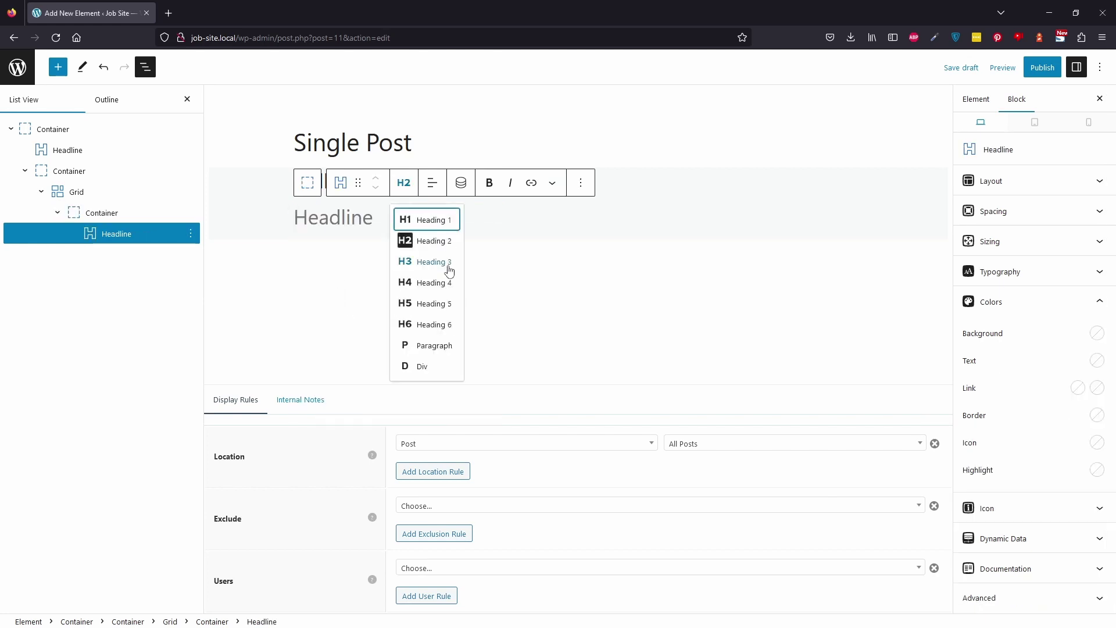
left_click(425, 349)
Give the paragraph headline the location pin icon from the General set and set the icon size to 1.5 em.
left_click(1041, 509)
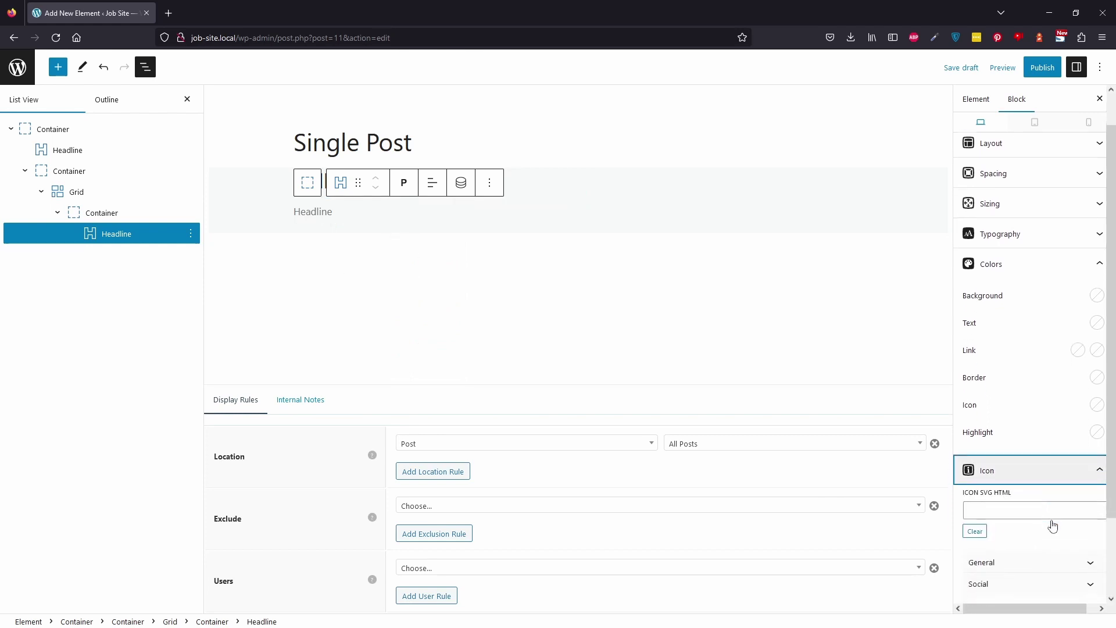
scroll(1022, 537, "down", 1)
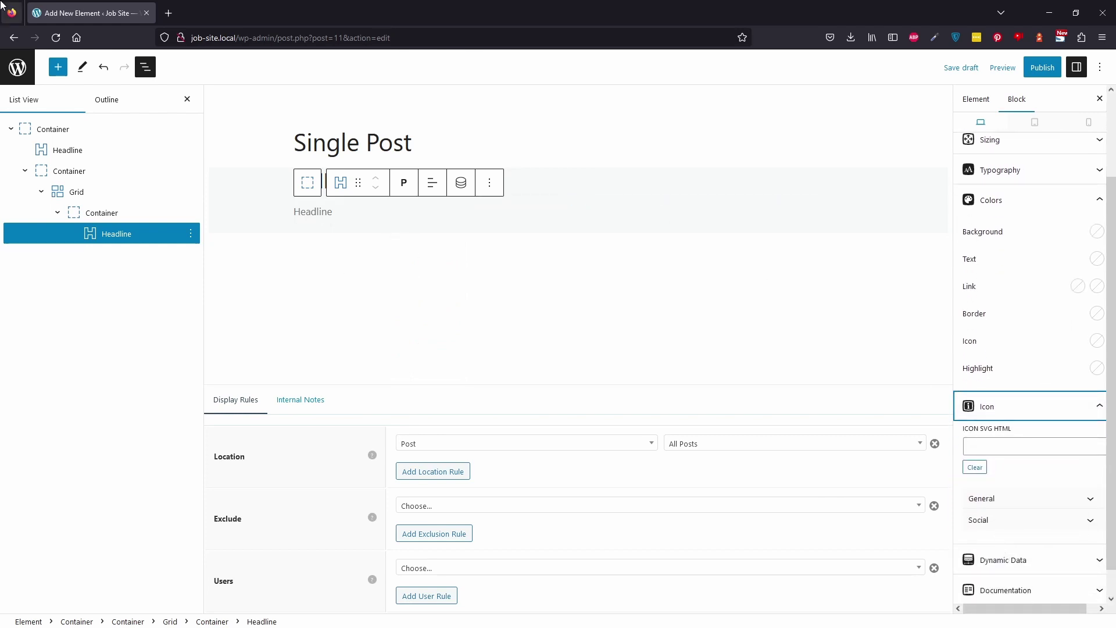
key("ctrl+s")
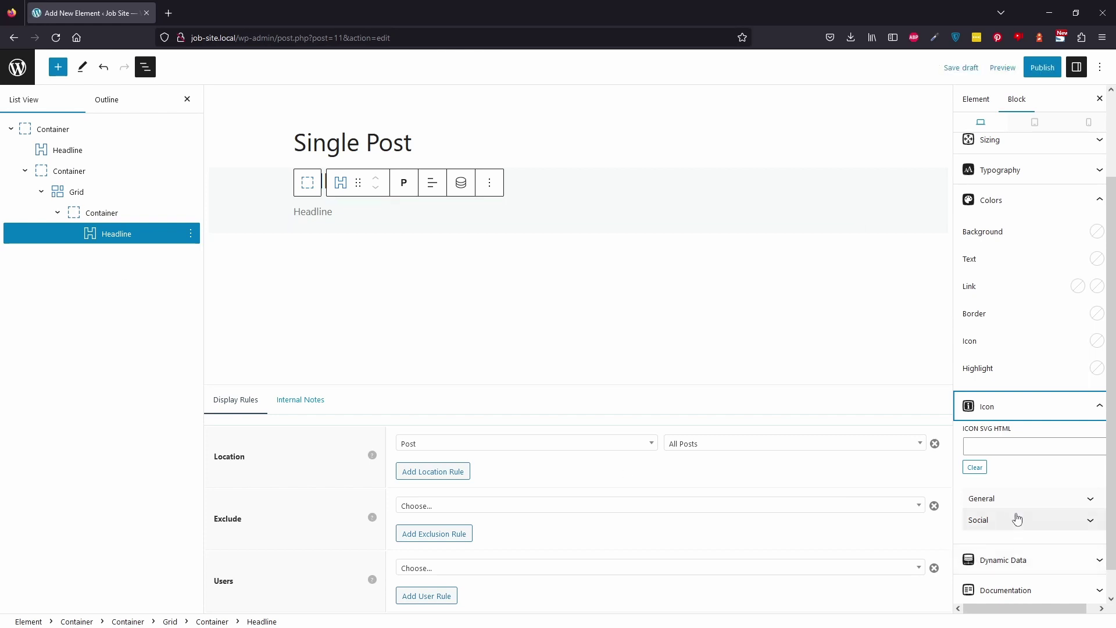
left_click(1030, 498)
scroll(1061, 552, "down", 2)
scroll(965, 516, "down", 2)
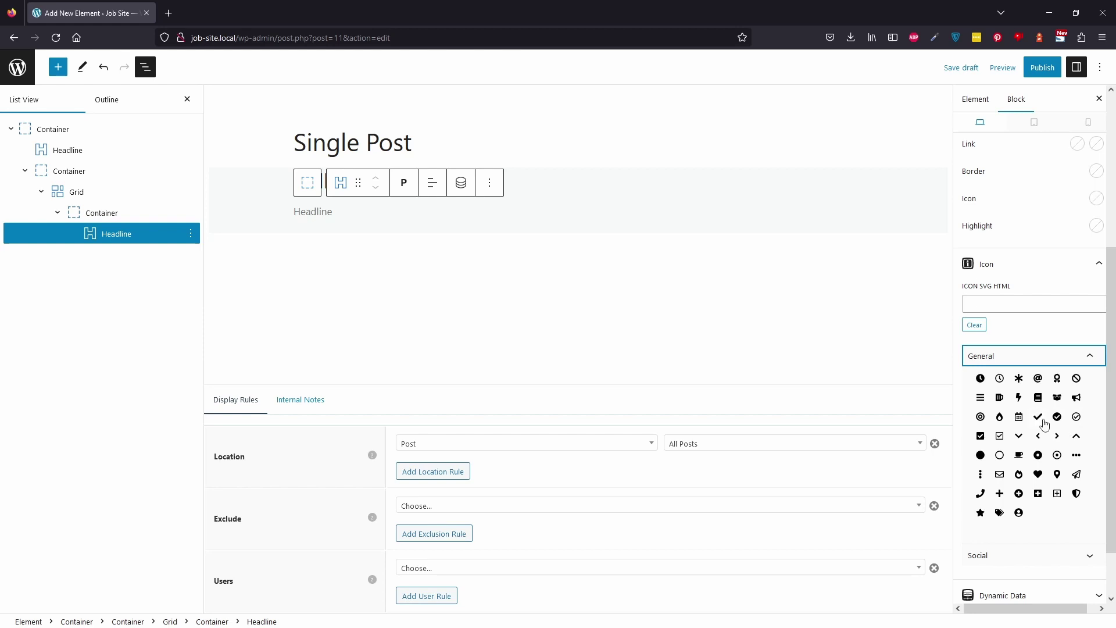
left_click(1058, 475)
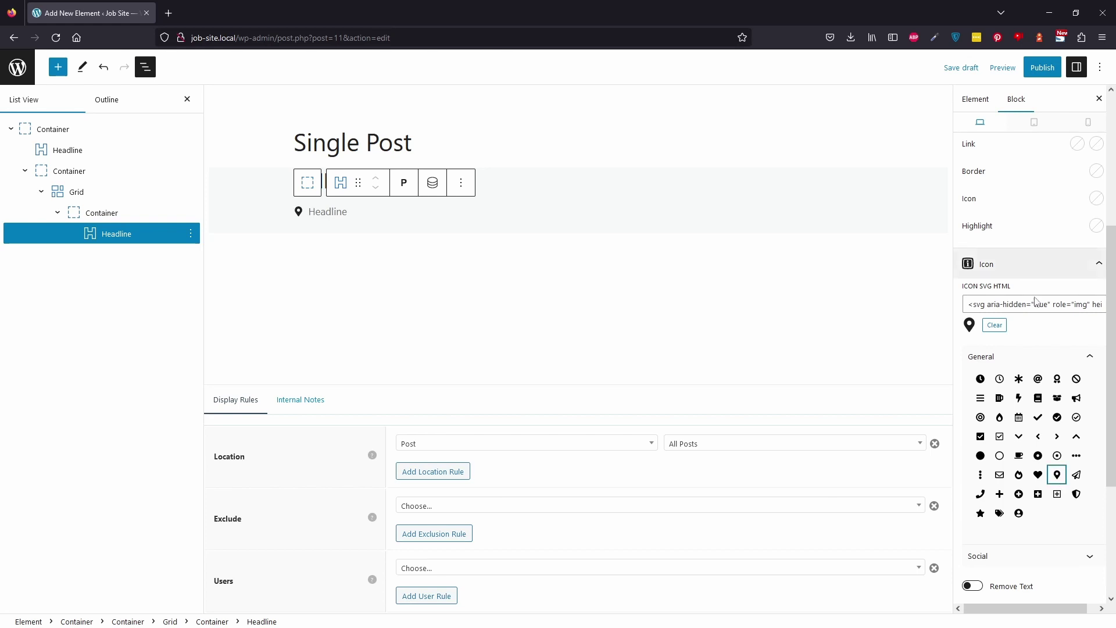
left_click(1034, 356)
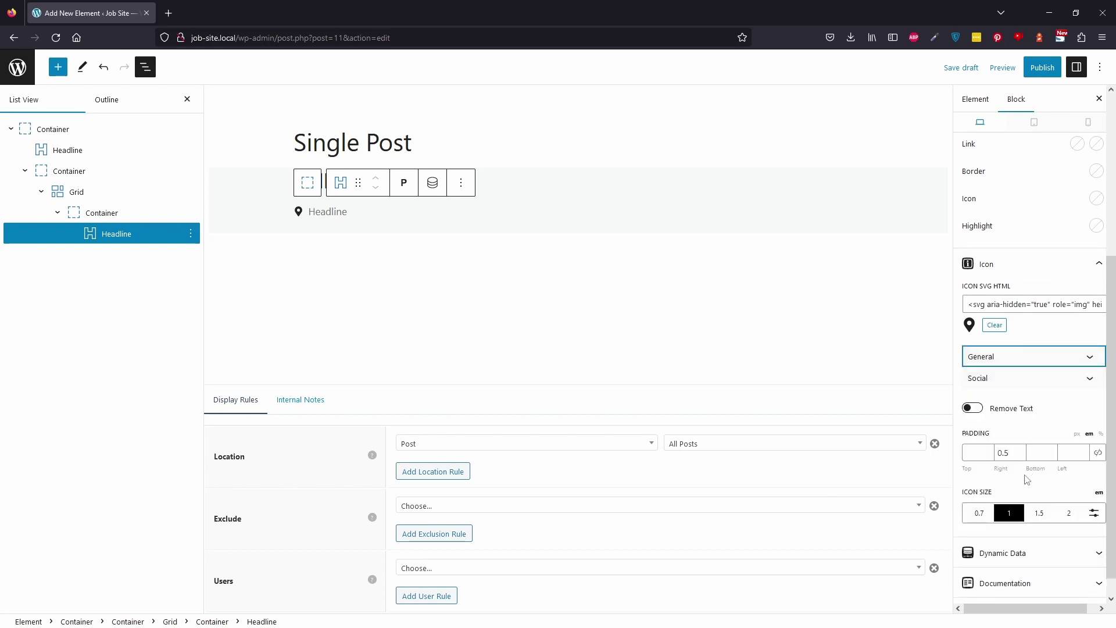
left_click(1039, 515)
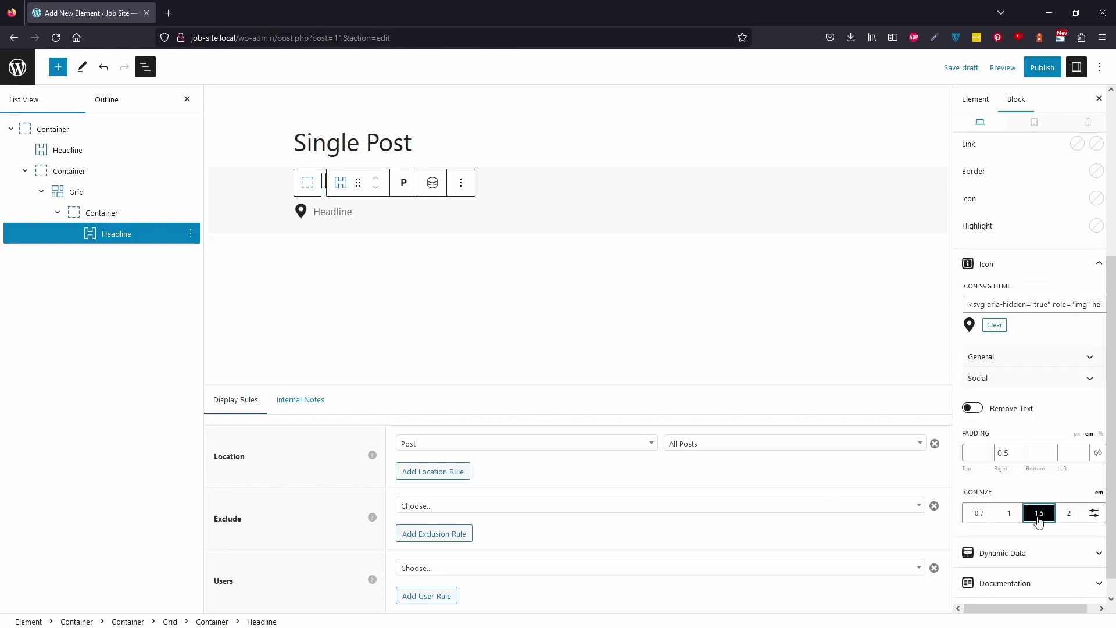
Set the pin icon's color to dark red #bf1f1f.
scroll(1039, 520, "up", 1)
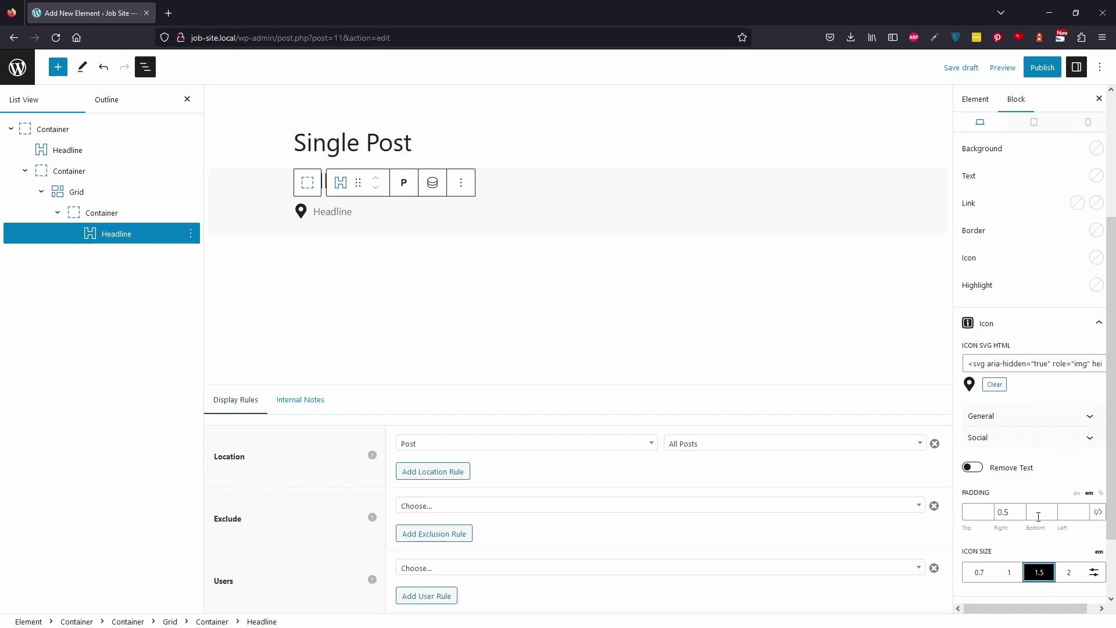
left_click(1098, 261)
left_click(1067, 223)
left_click_drag(1029, 159, 1105, 160)
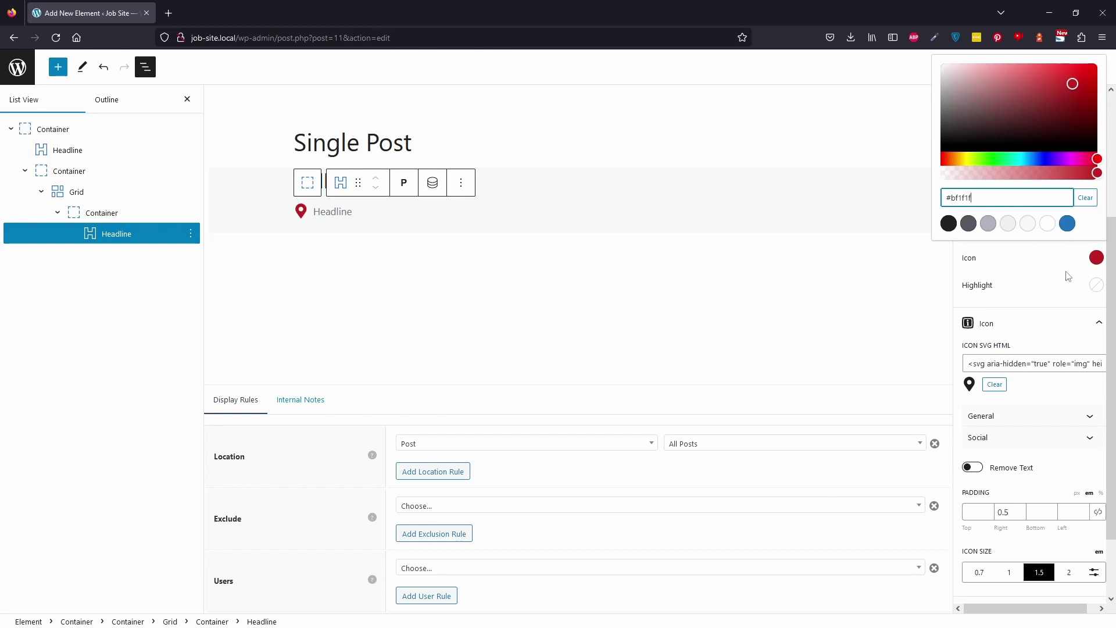
left_click(1057, 286)
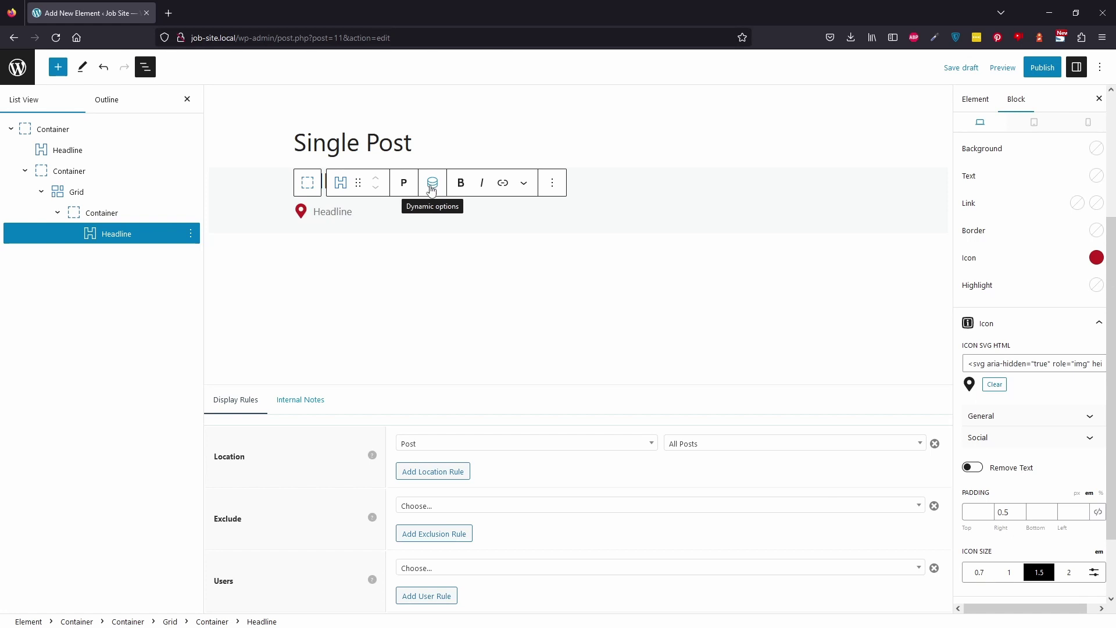
Set the pin headline's dynamic text type to Post meta.
left_click(431, 190)
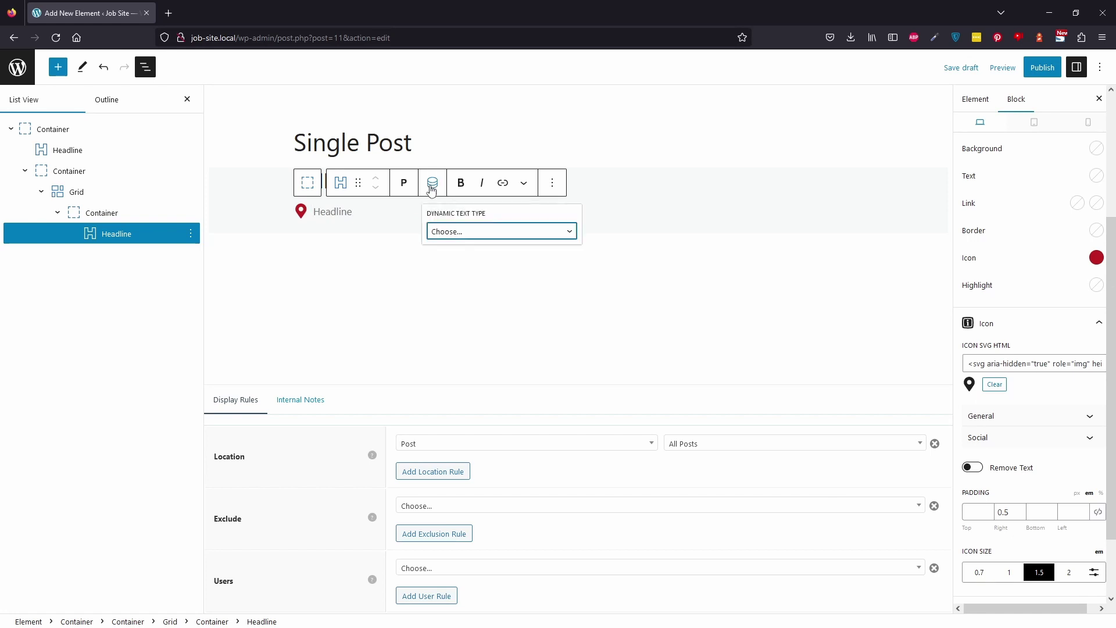
left_click(474, 235)
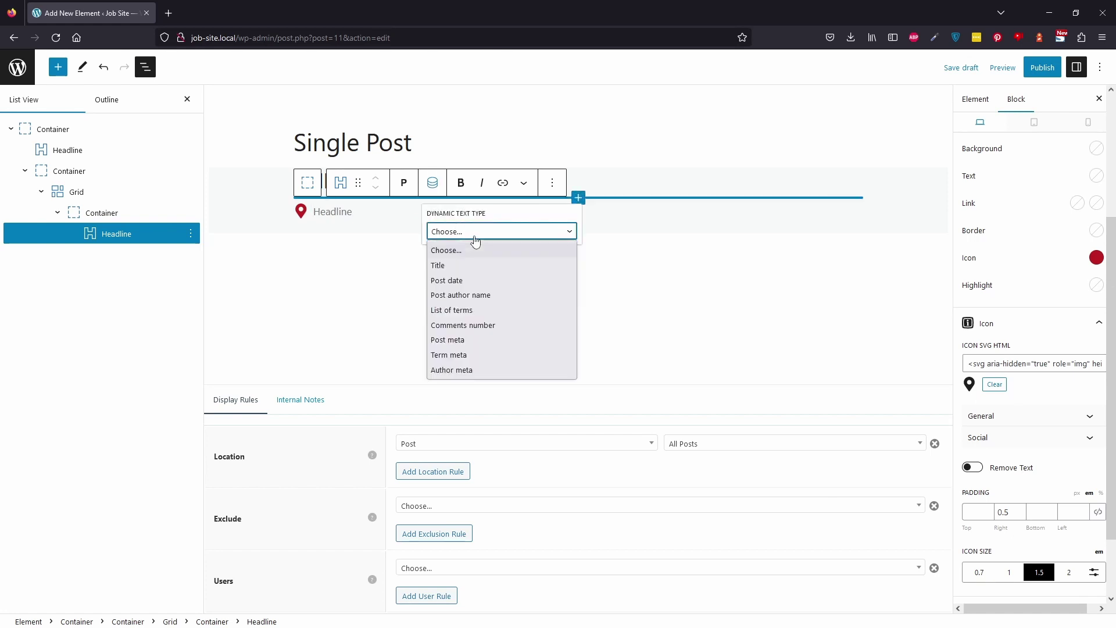
left_click(510, 339)
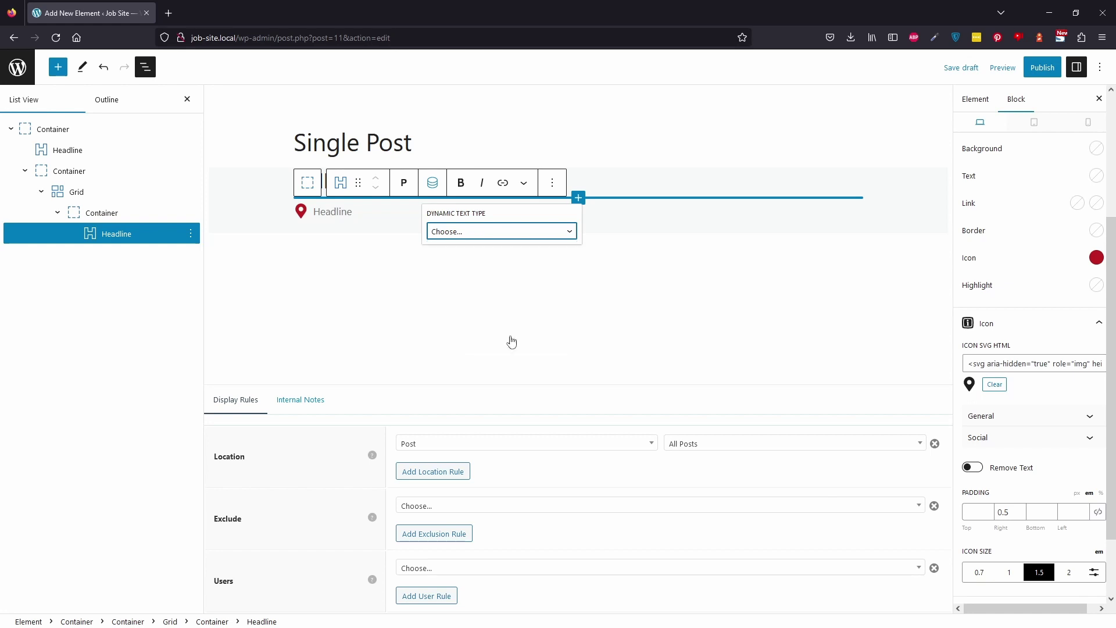
Open the ACF field group Job Data in a separate browser tab to check its field names.
middle_click(17, 67)
left_click(245, 5)
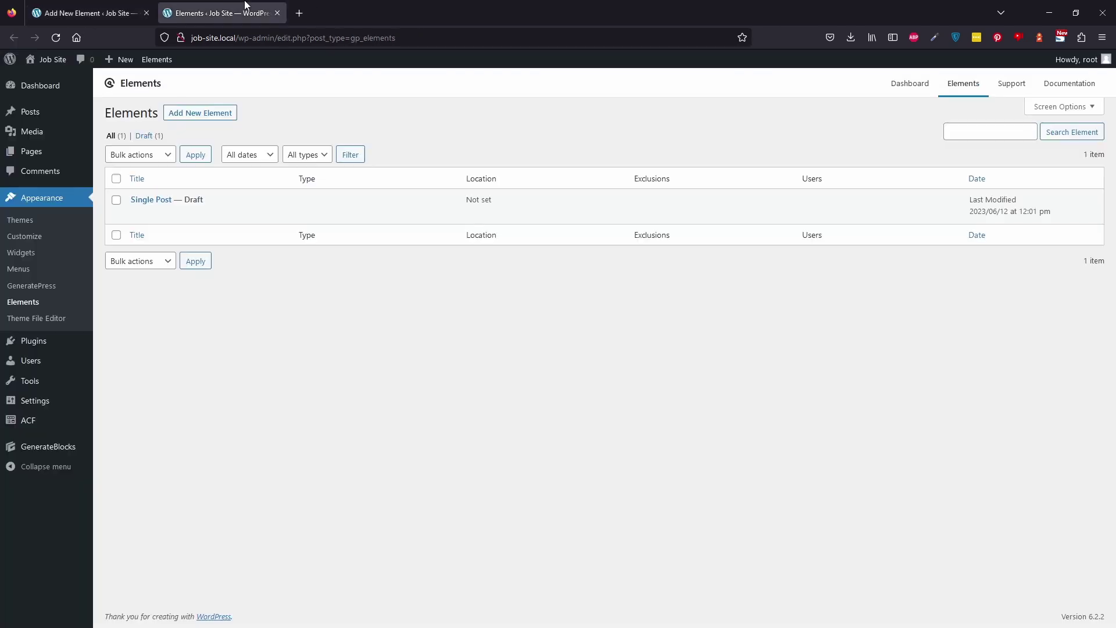
left_click(35, 421)
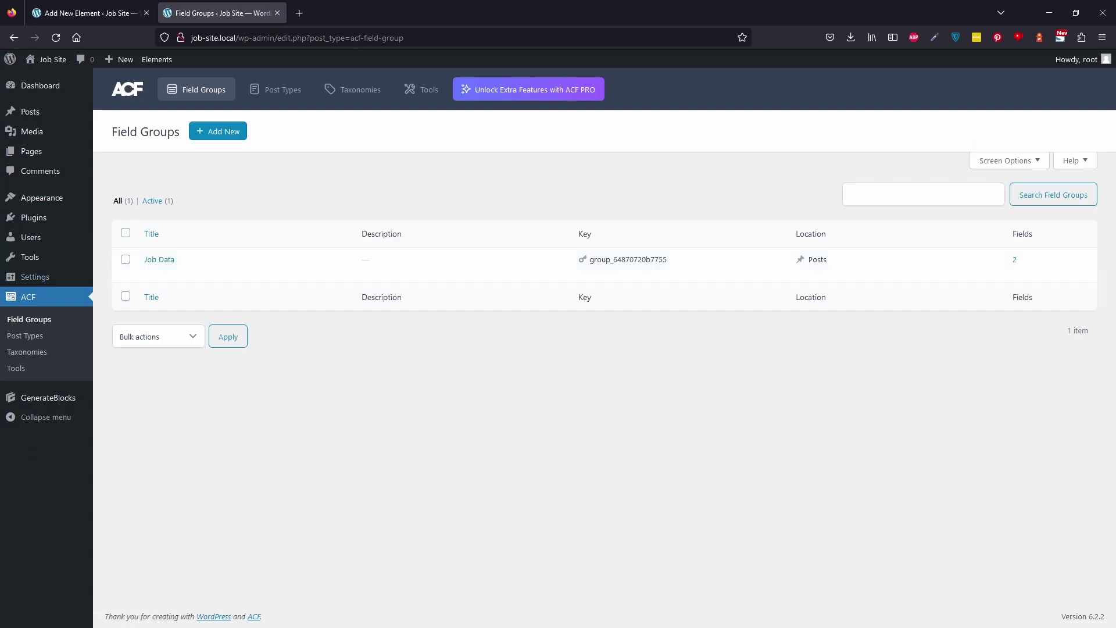
left_click(159, 260)
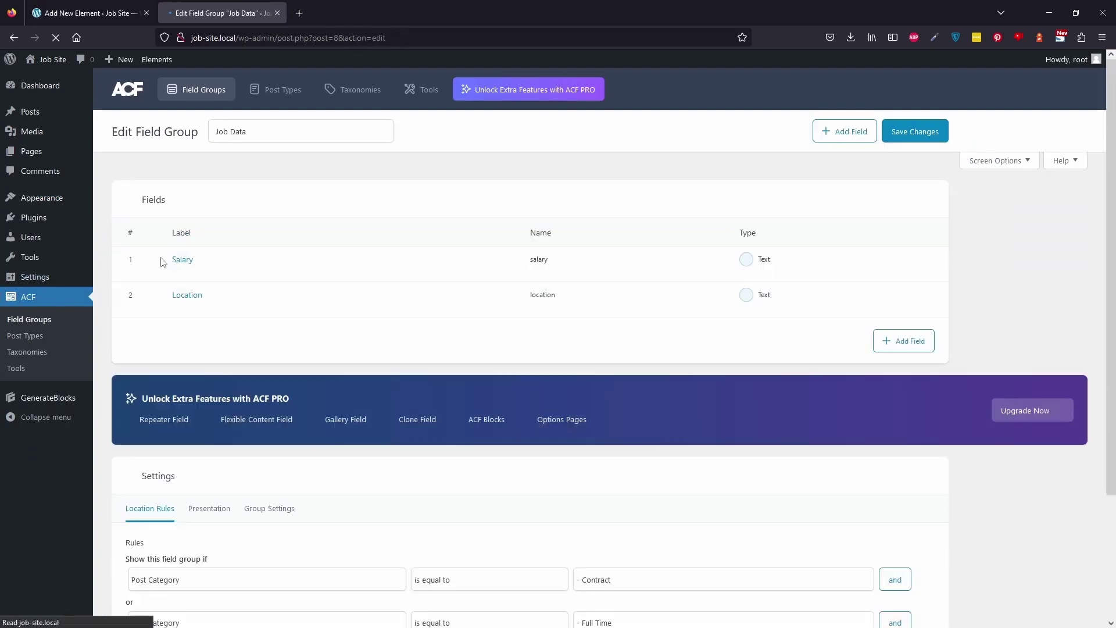
Copy the Location field's name from the Job Data field group and return to the Single Post template.
left_click(157, 295)
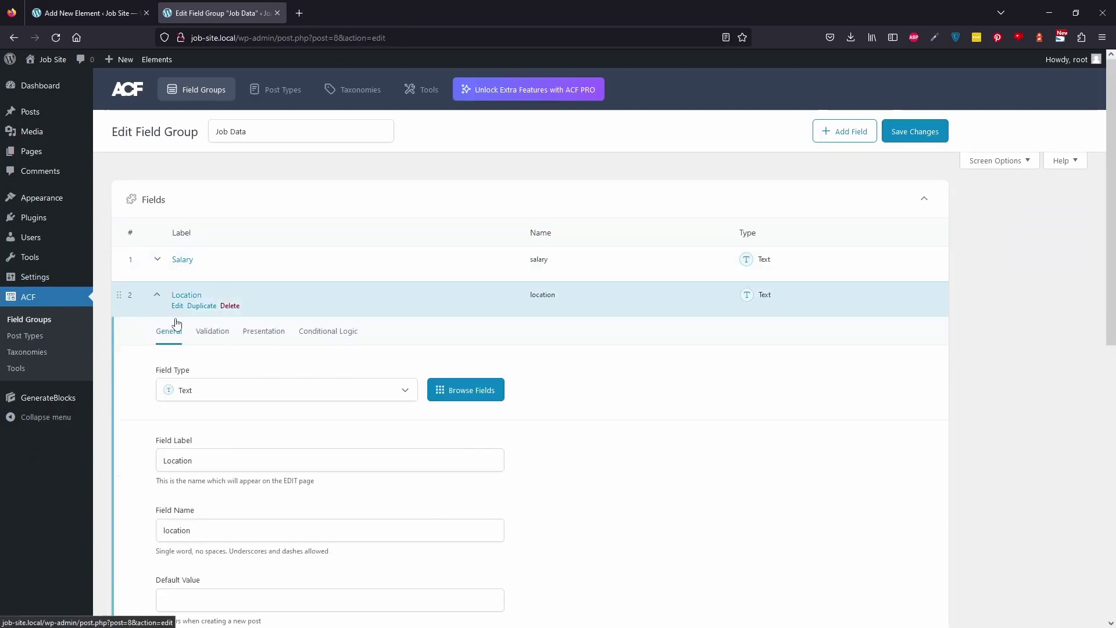
left_click_drag(190, 533, 142, 538)
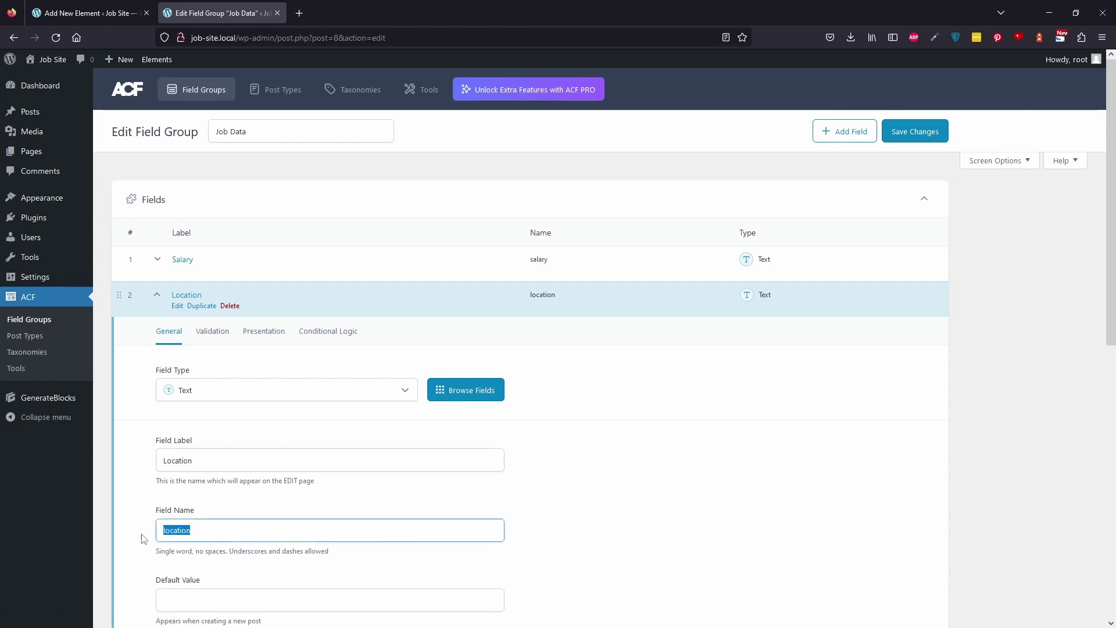
right_click(186, 528)
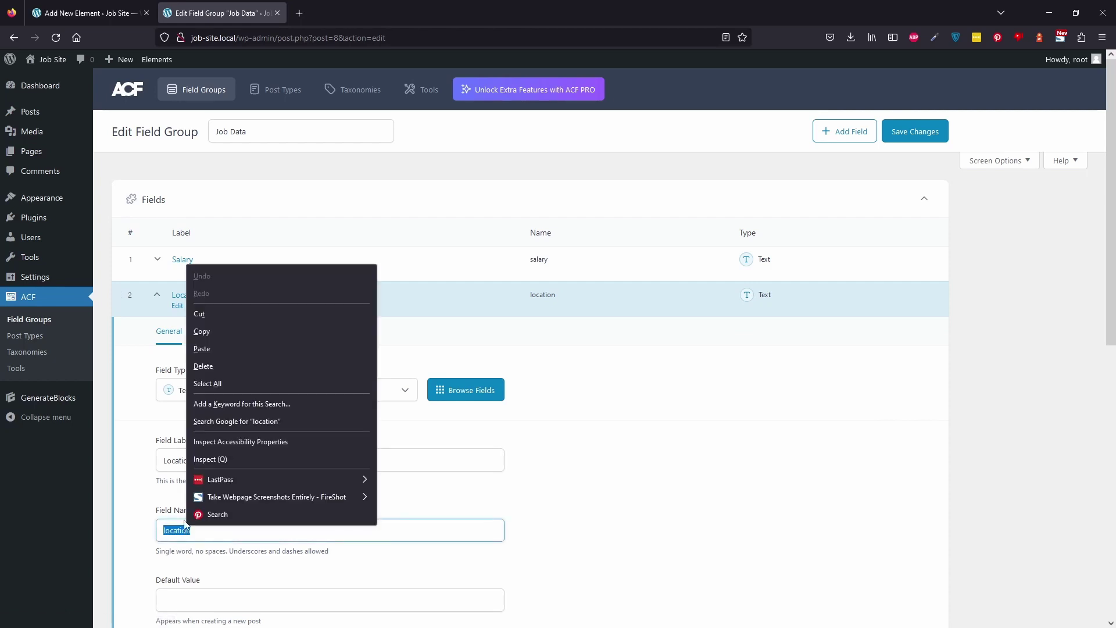
left_click(202, 342)
key("ctrl+Page_Up")
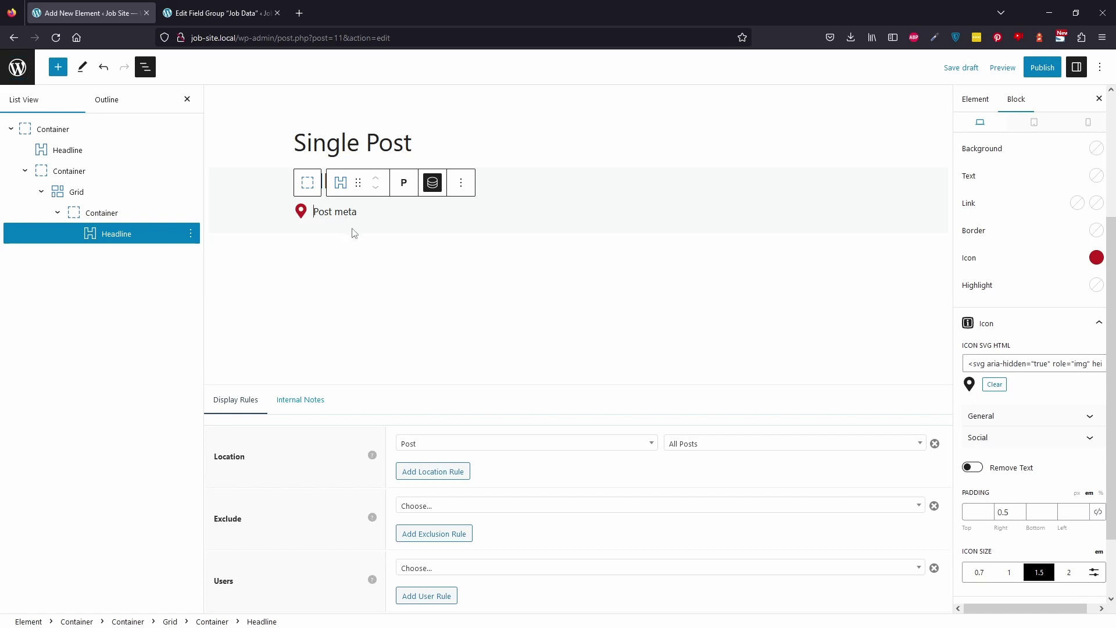
Set the pin headline's meta field name to location, checking it against the ACF field group.
left_click(432, 182)
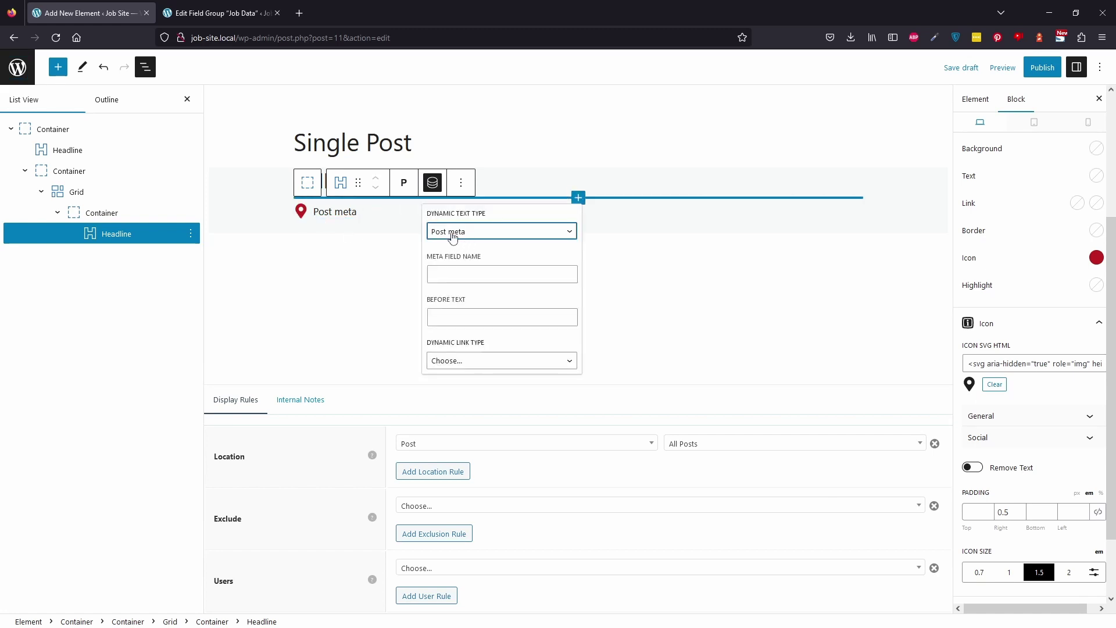
left_click(474, 272)
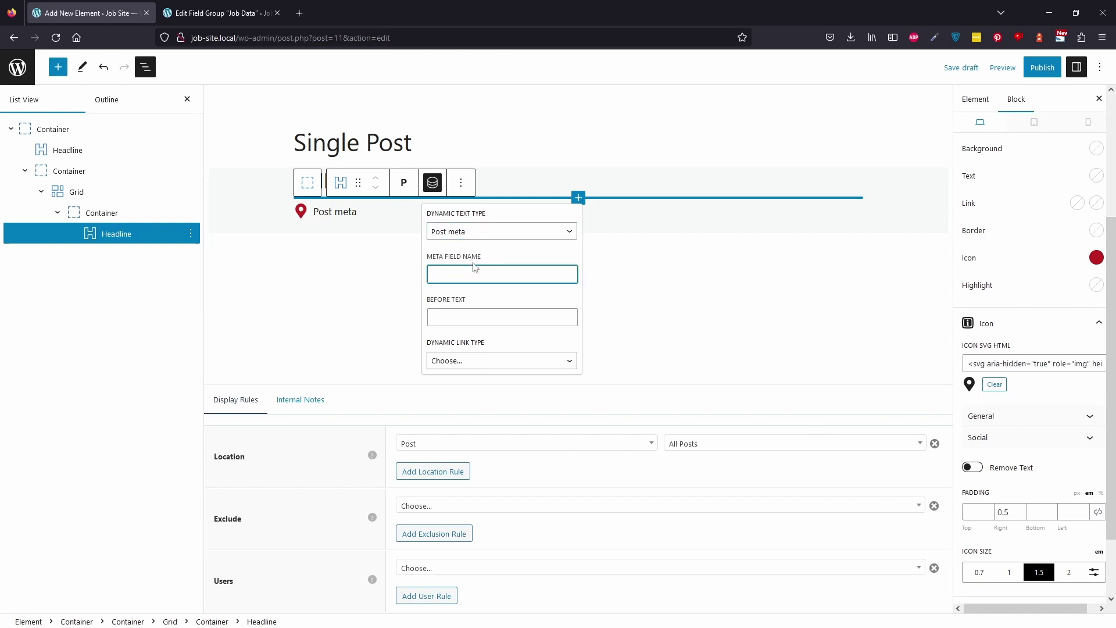
type("location")
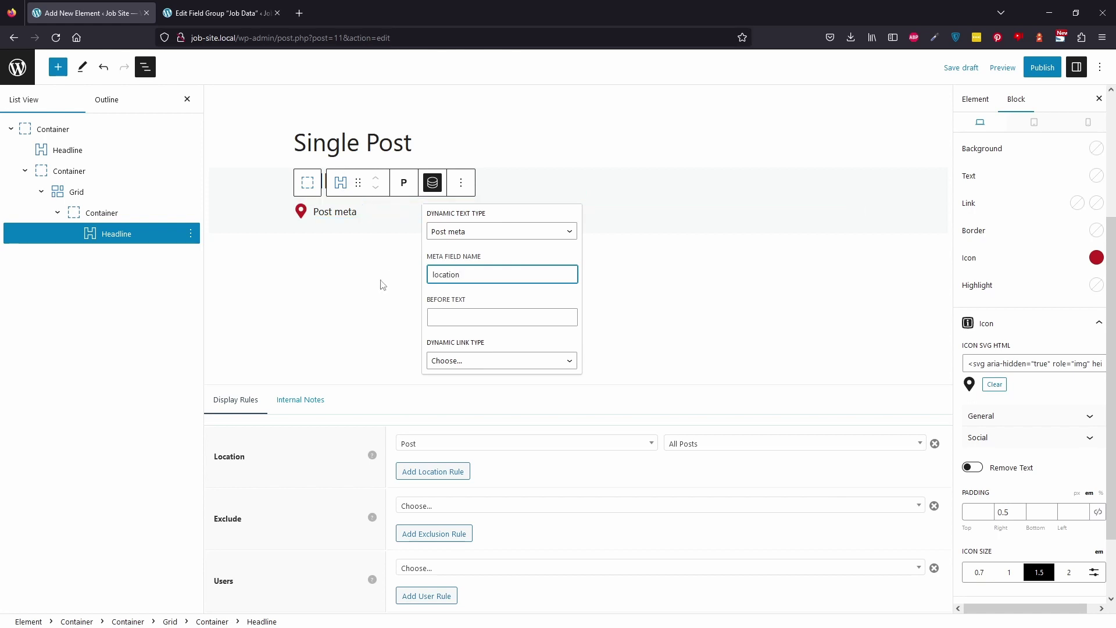
left_click(248, 7)
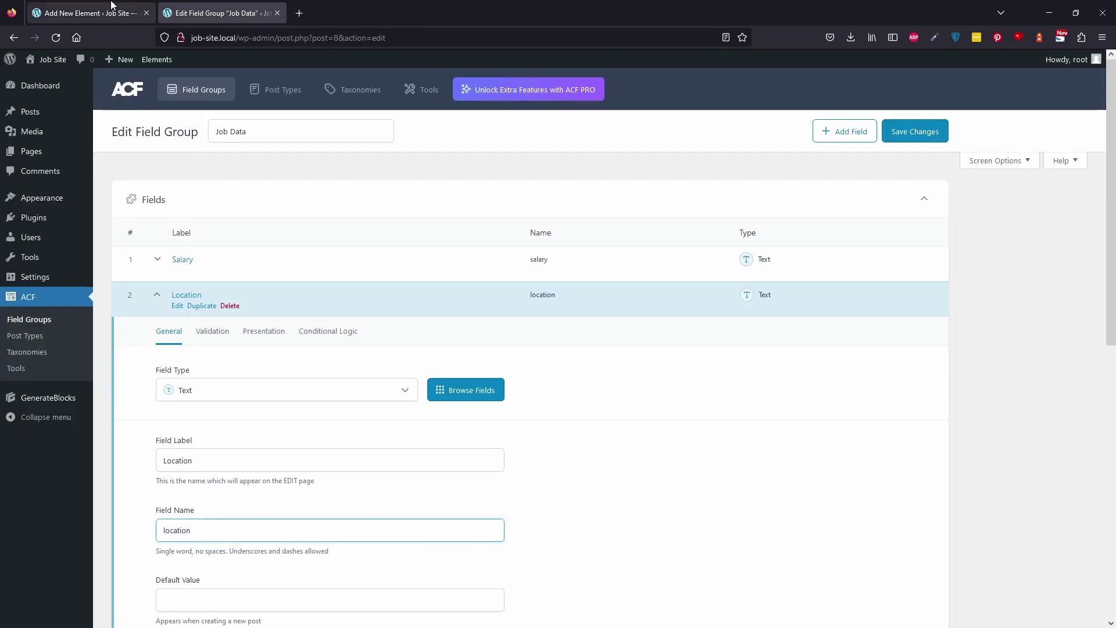
left_click(87, 12)
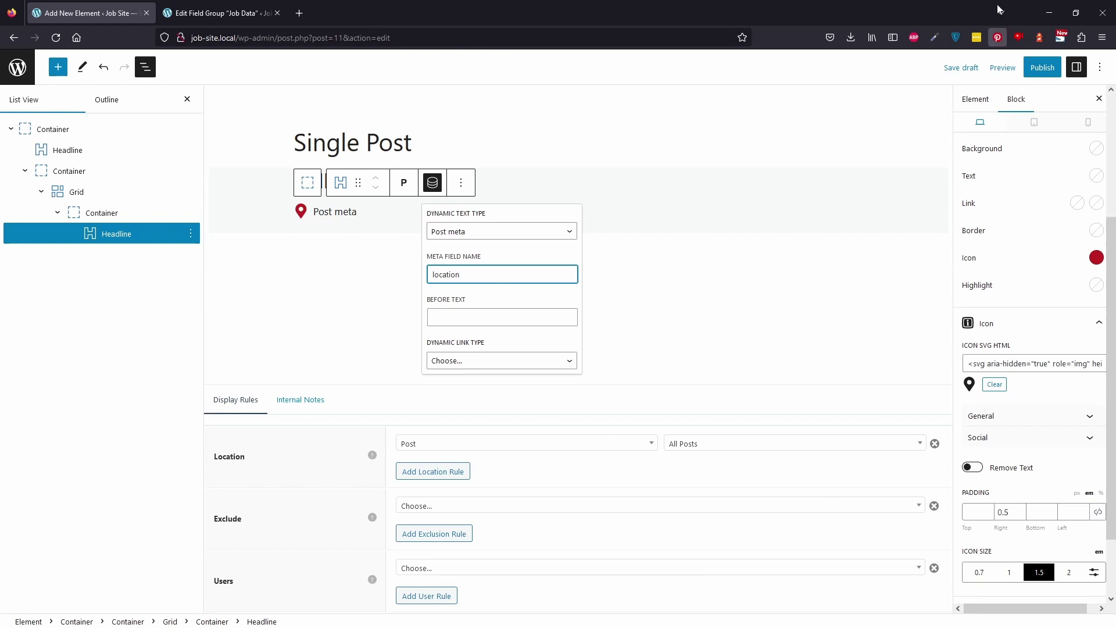
key("Escape")
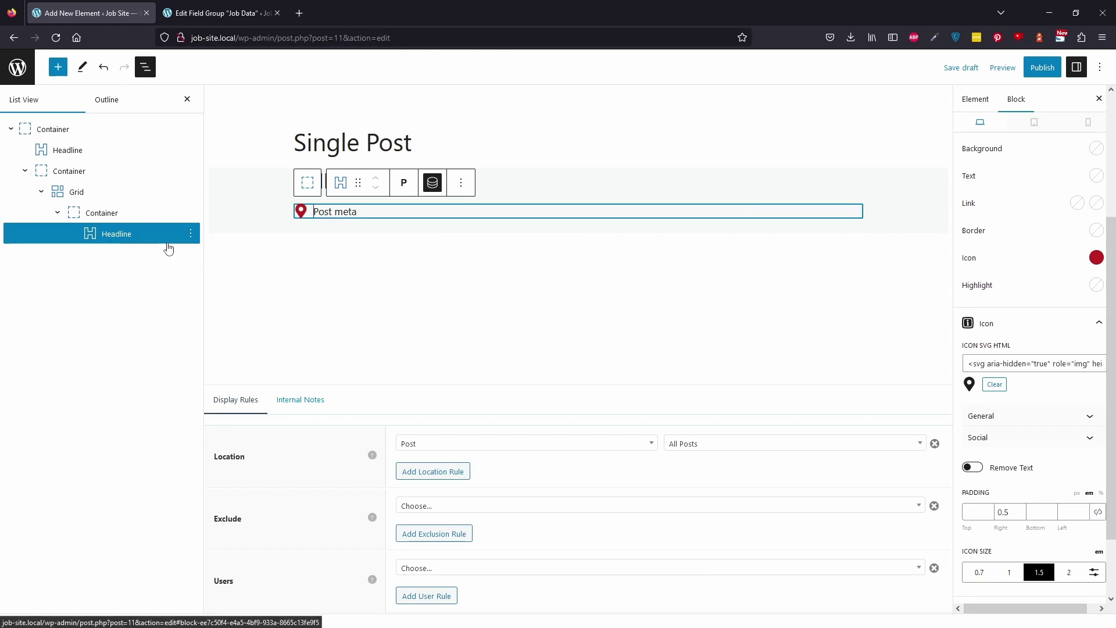
Duplicate the pin headline twice inside the grid's container.
left_click(191, 233)
left_click(205, 306)
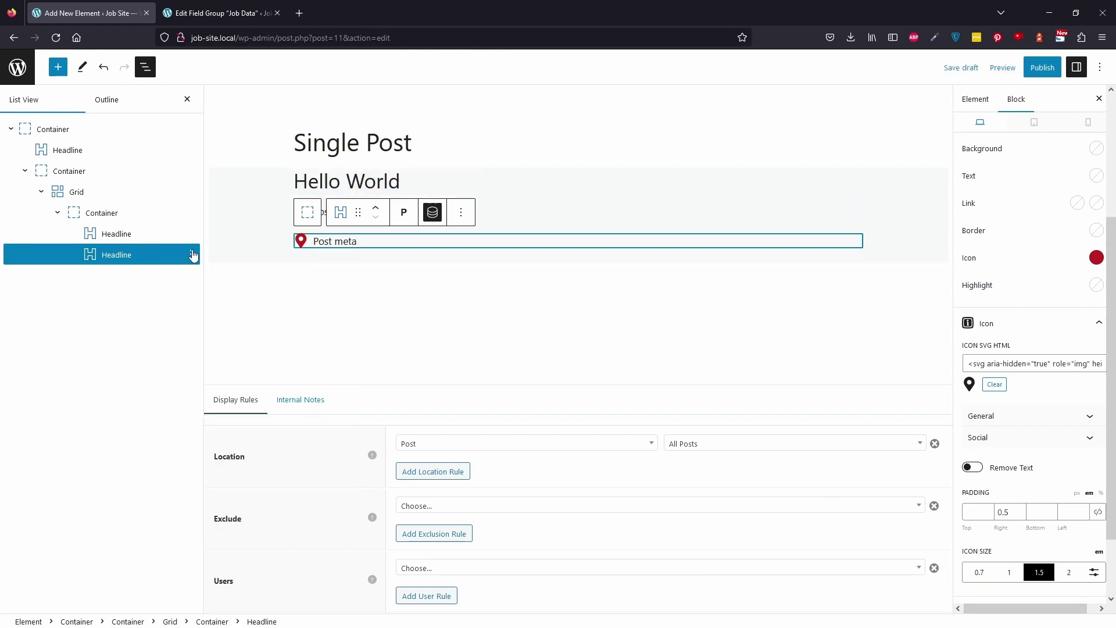
left_click(191, 255)
left_click(215, 326)
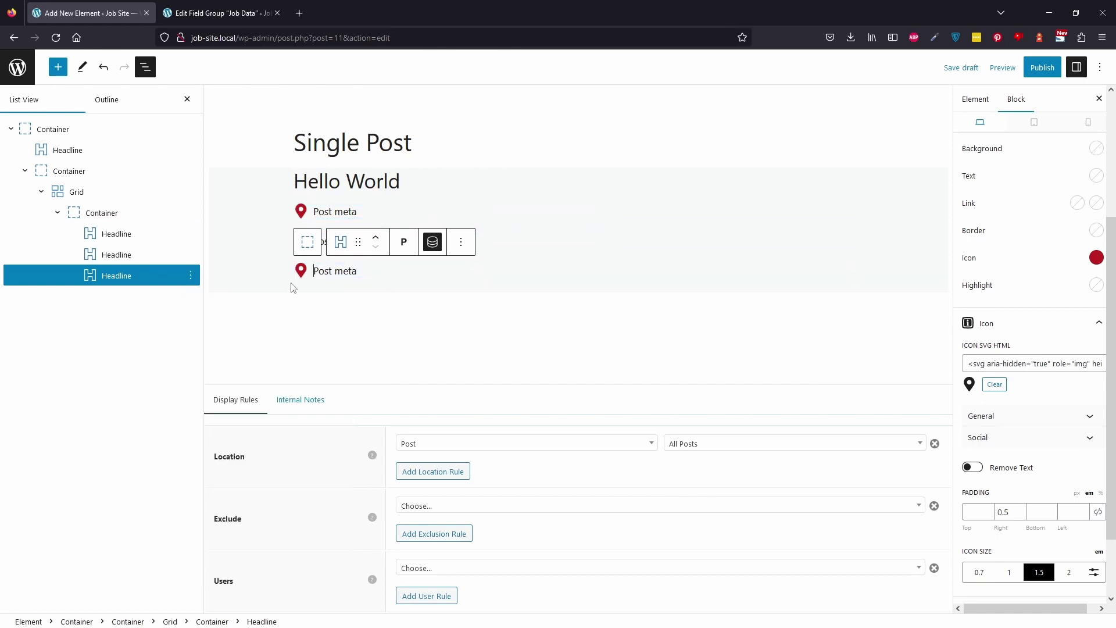
Change the second post meta headline's icon to Clock Outline from the General set.
left_click(134, 254)
scroll(1035, 465, "down", 2)
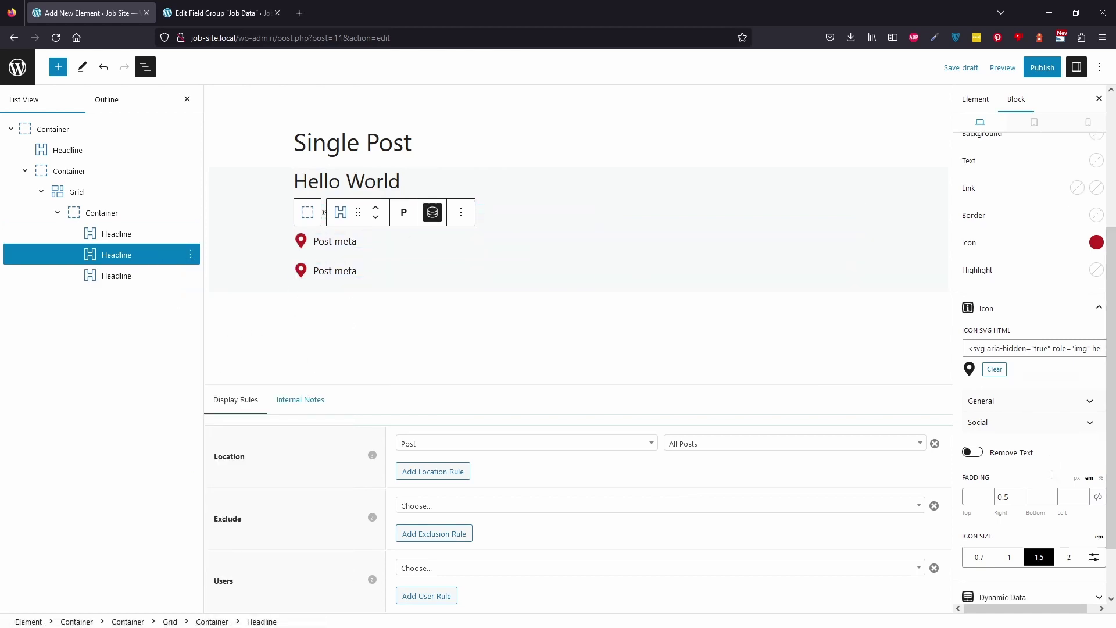
left_click(1066, 333)
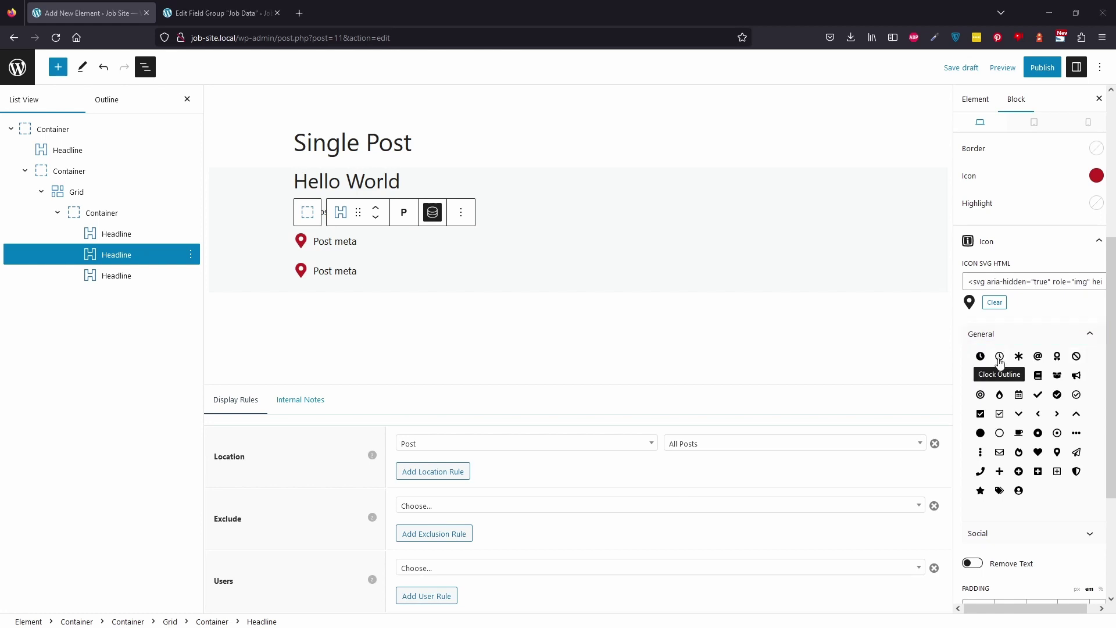
left_click(998, 356)
Set the clock headline's dynamic text type to List of terms with the category taxonomy.
left_click(435, 212)
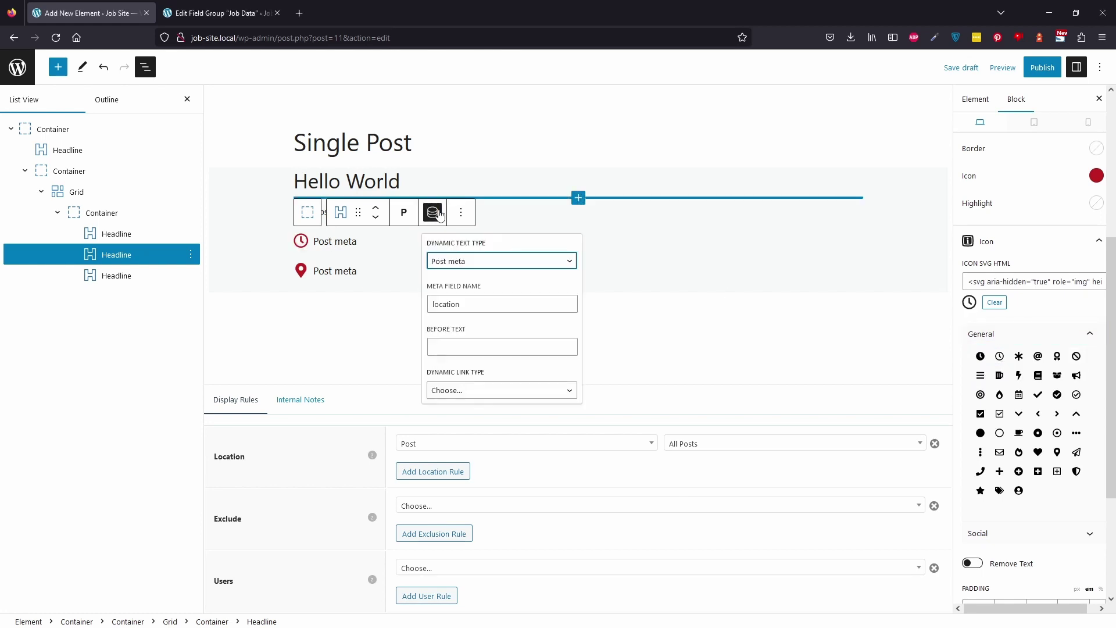
left_click(463, 265)
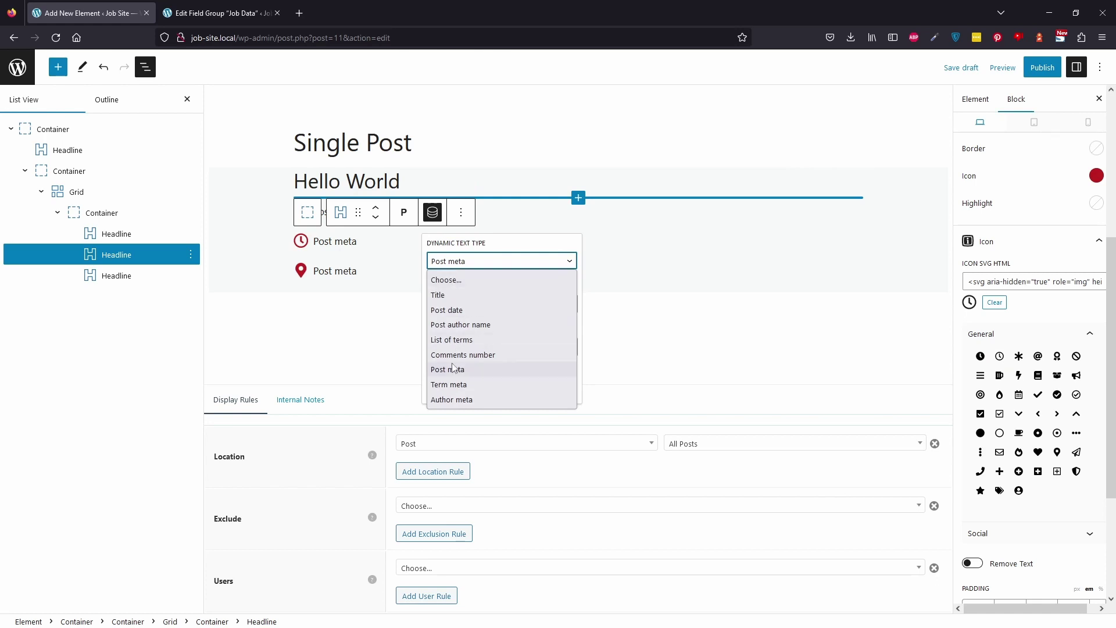
left_click(471, 341)
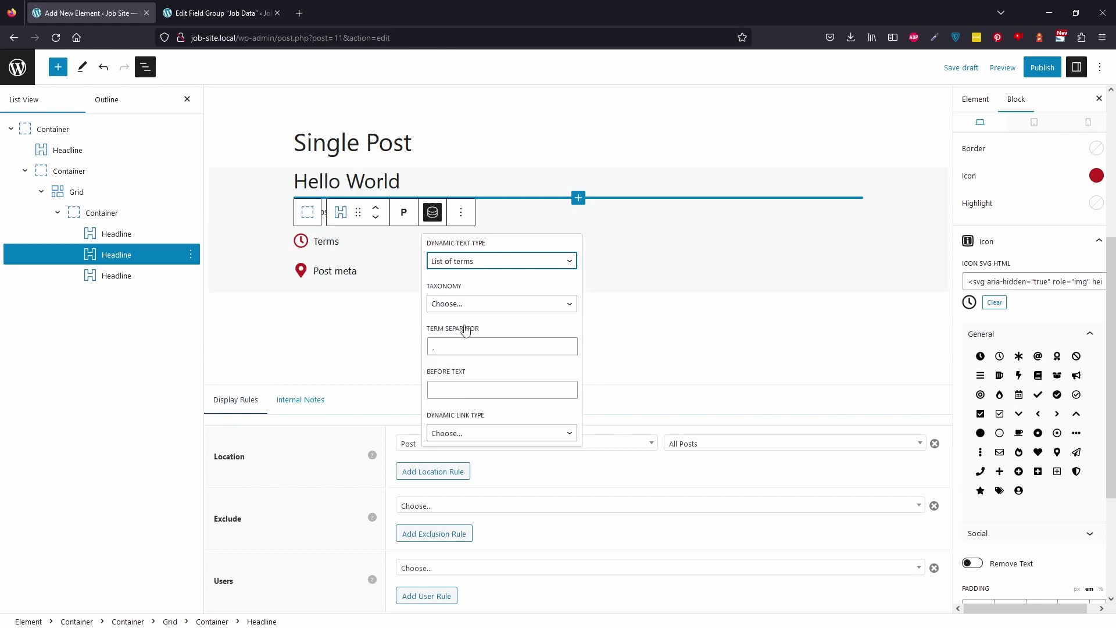
left_click(464, 303)
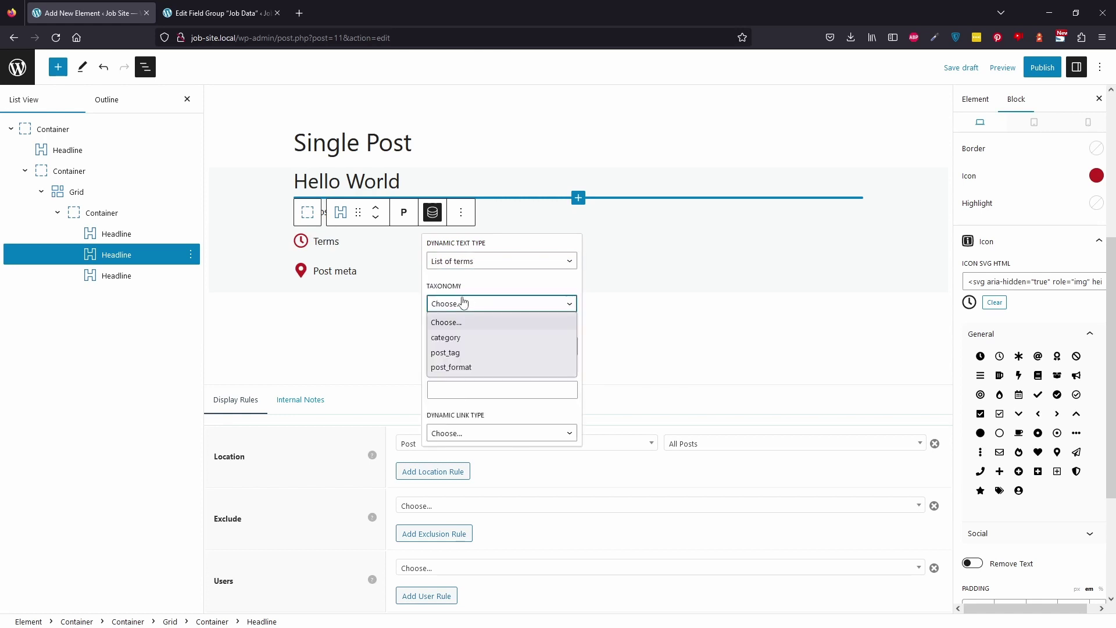
left_click(473, 340)
Change the third post meta headline's icon to the mug icon from the General set.
left_click(334, 271)
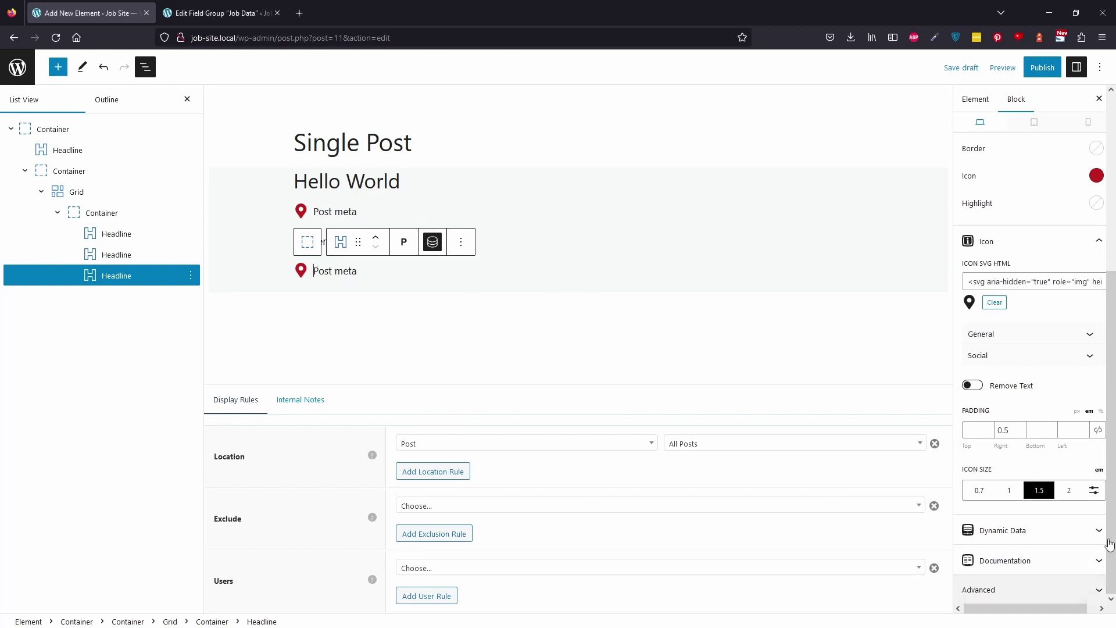
left_click(1085, 530)
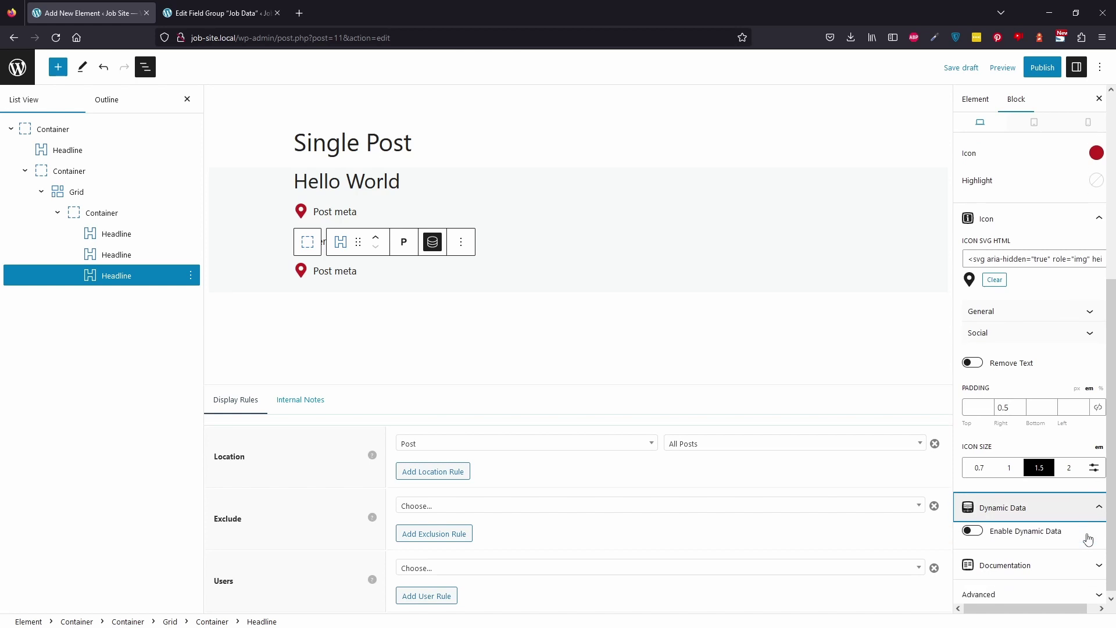
left_click(1019, 313)
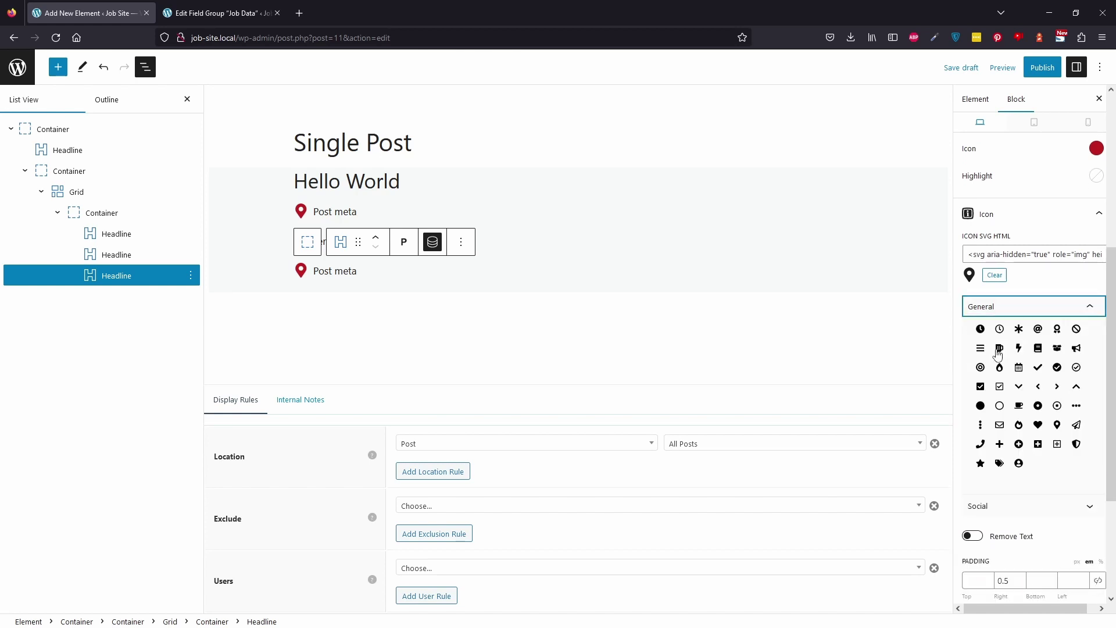
left_click(1000, 348)
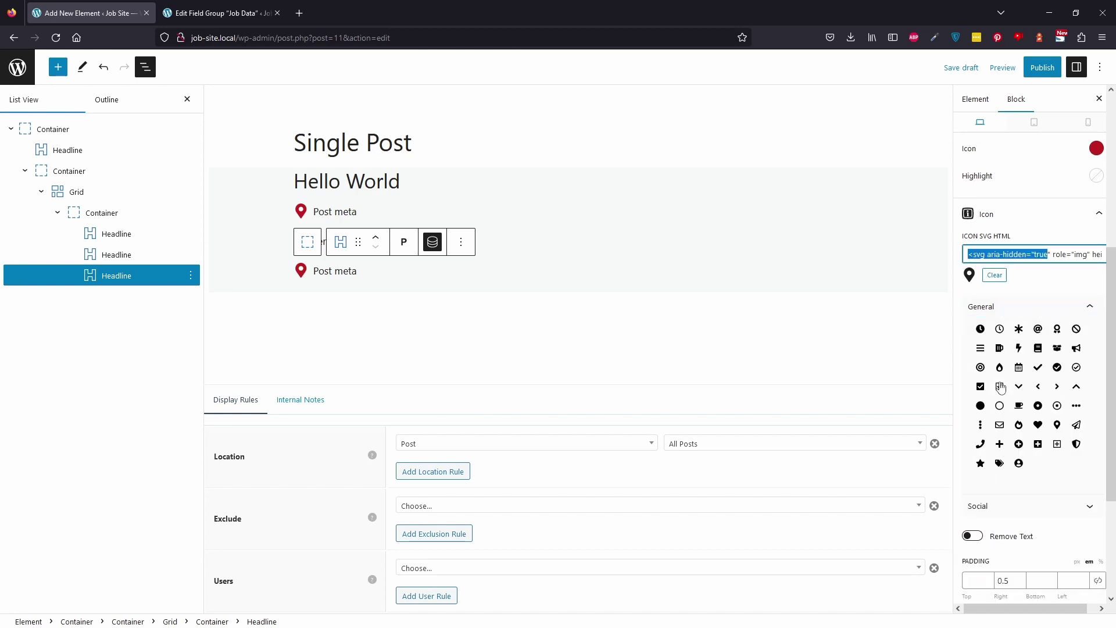
left_click(1000, 351)
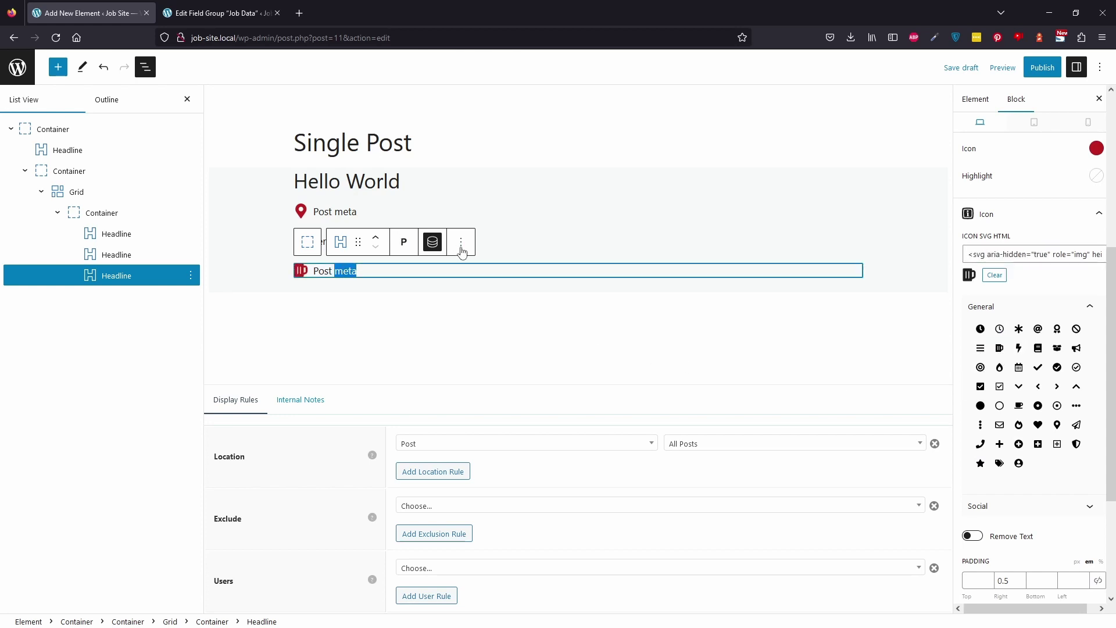
Select the mug headline's meta field name for replacement and copy the Salary field's name from the Job Data field group.
left_click(432, 242)
double_click(462, 330)
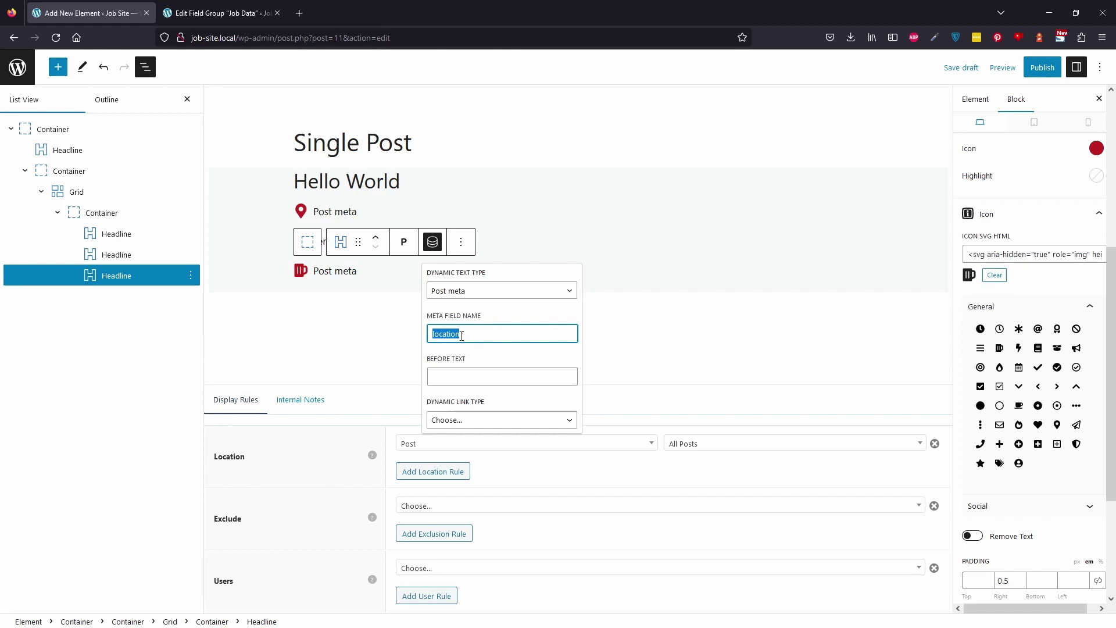
left_click(218, 13)
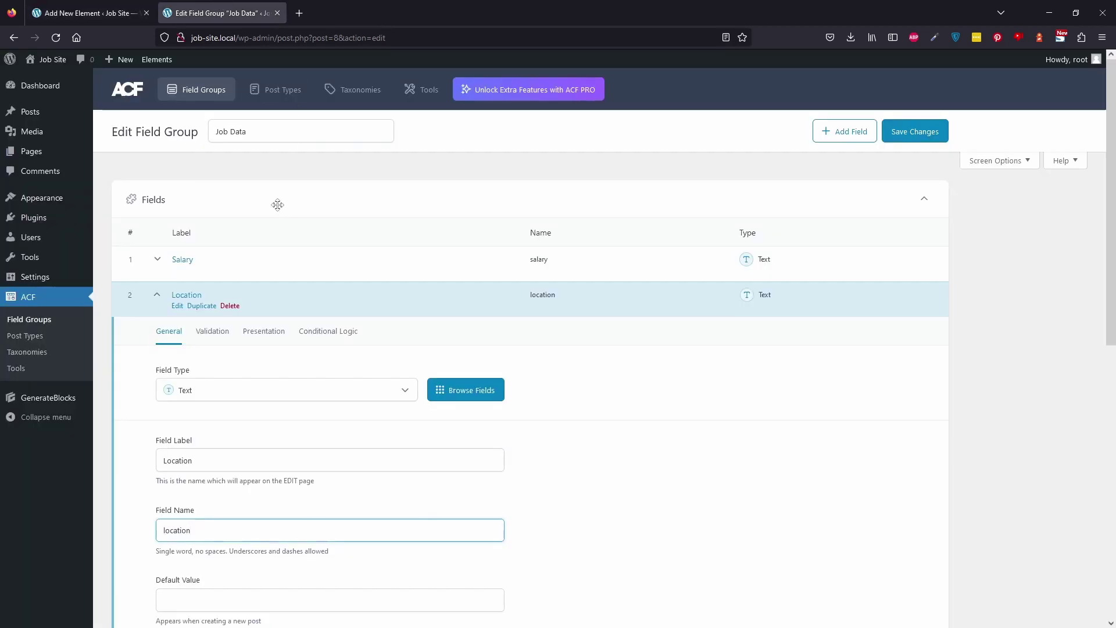
left_click(286, 269)
left_click(205, 499)
key("ctrl+a")
key("ctrl+c")
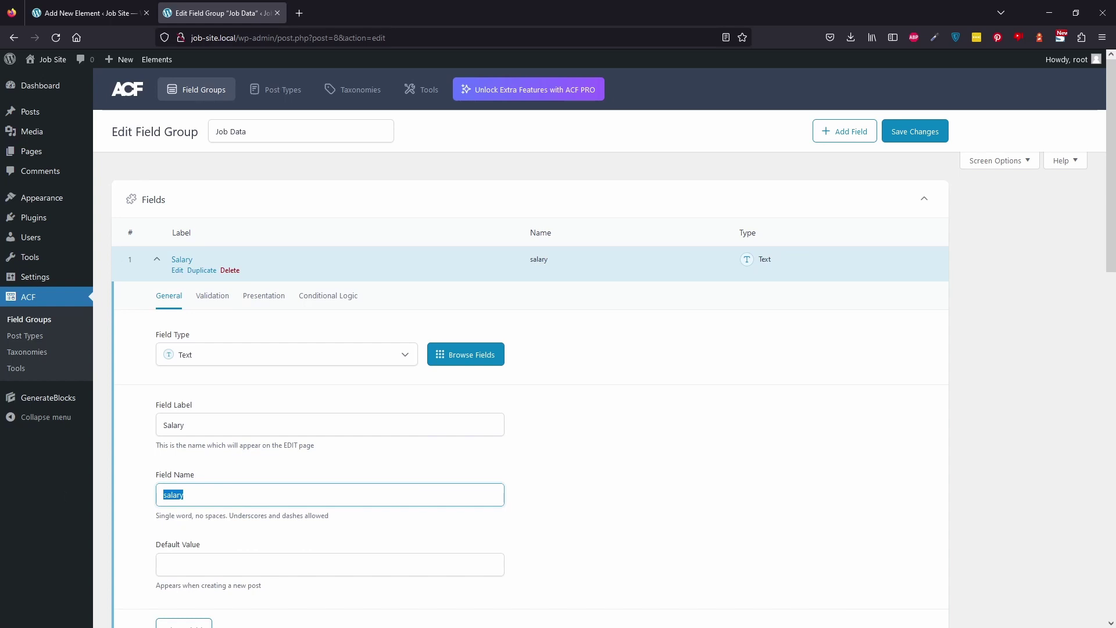
Set the mug headline's meta field name to salary in the Single Post template.
left_click(88, 13)
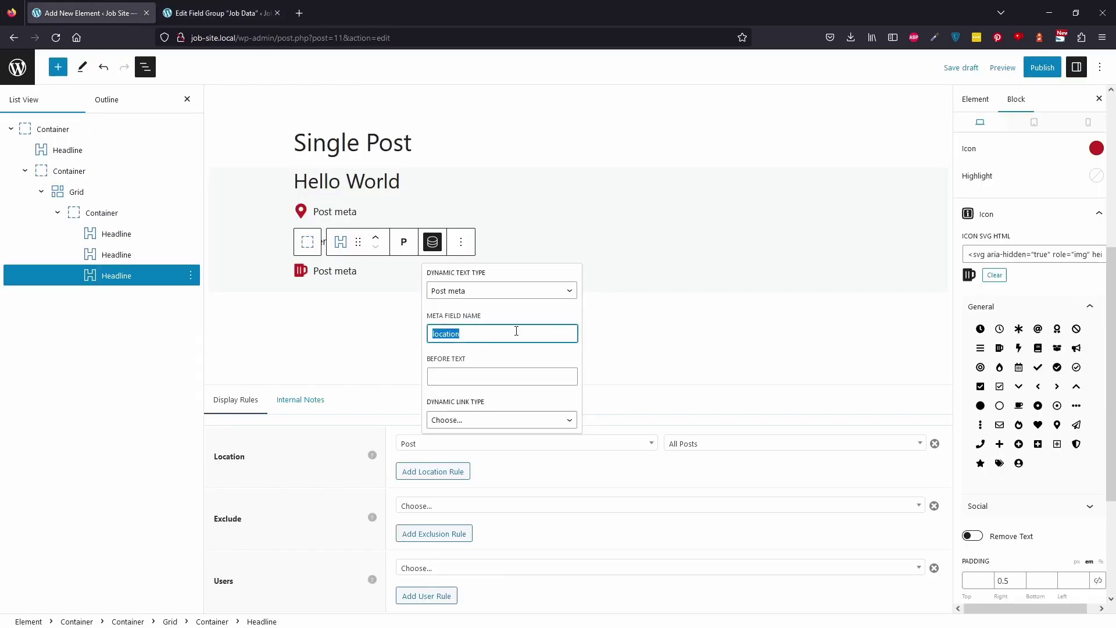
key("ctrl+v")
left_click(650, 246)
left_click(383, 277)
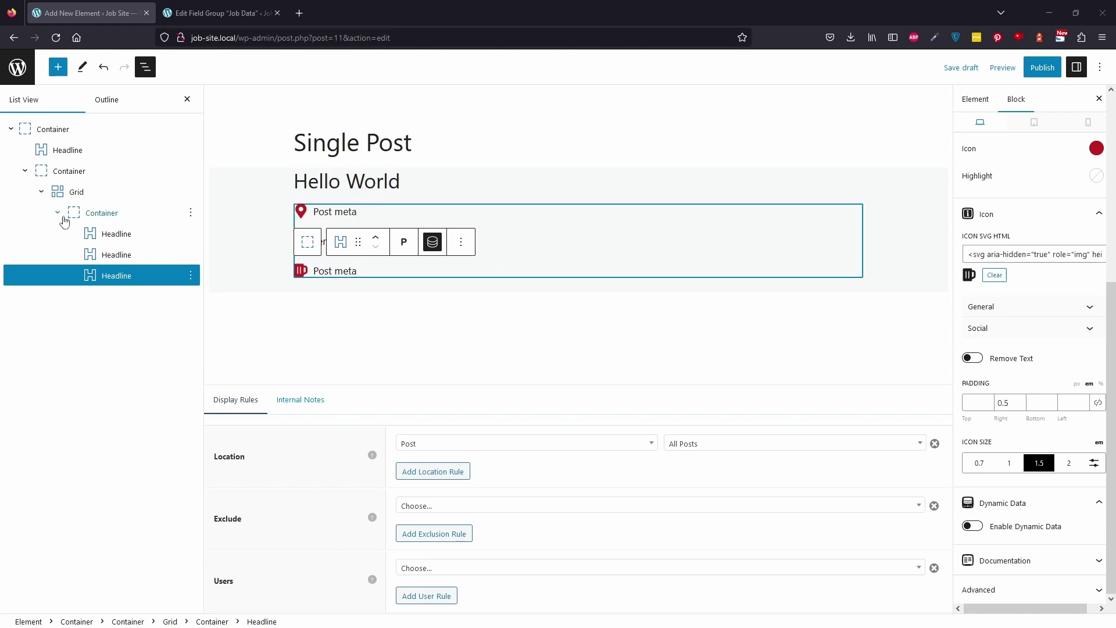
Add a Dynamic Content block below the grid in the inner container and set its type to Post content.
left_click(41, 193)
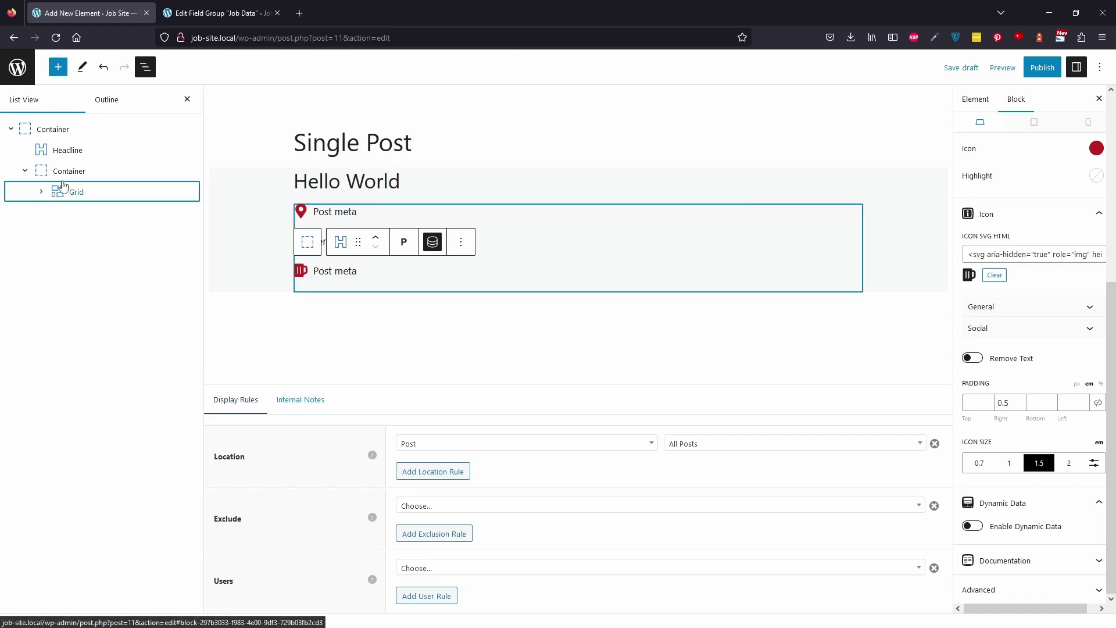
left_click(80, 192)
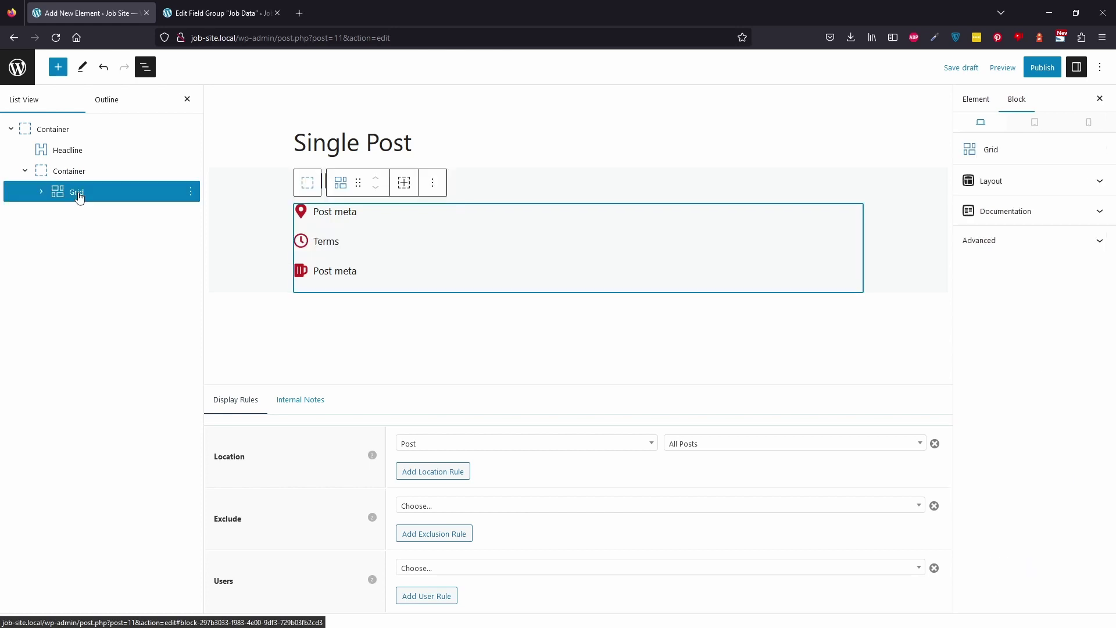
key("Return")
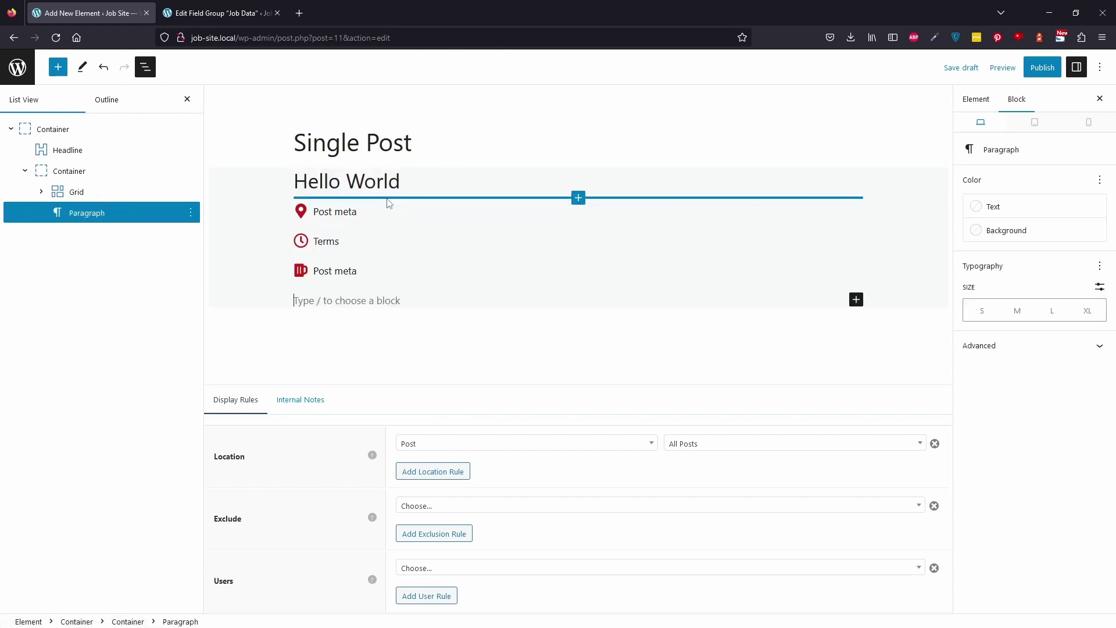
type("/dyn")
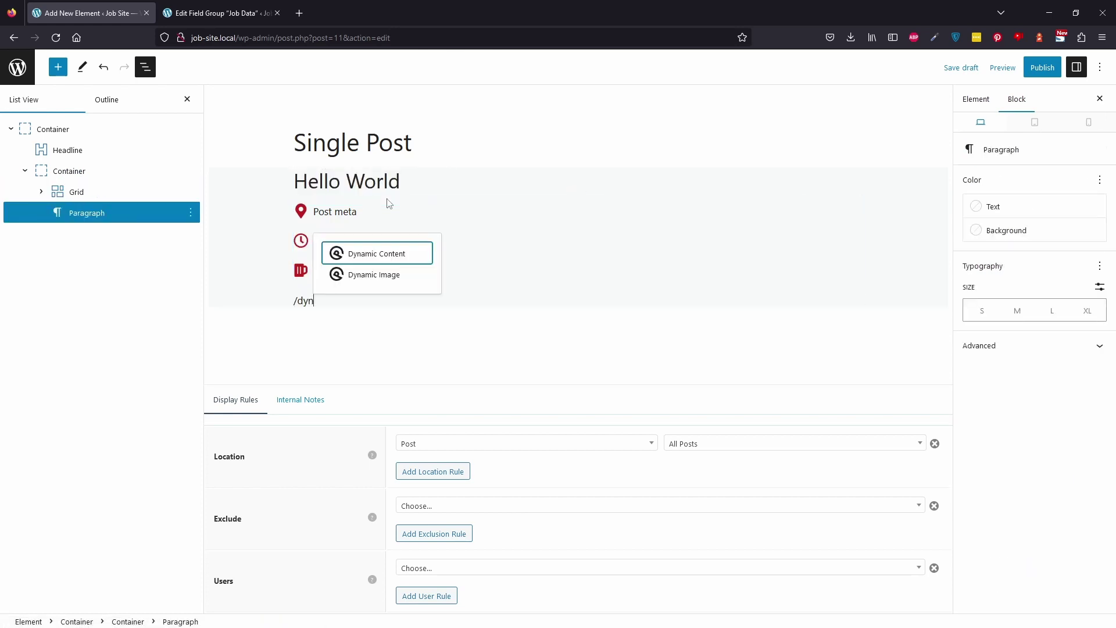
left_click(384, 261)
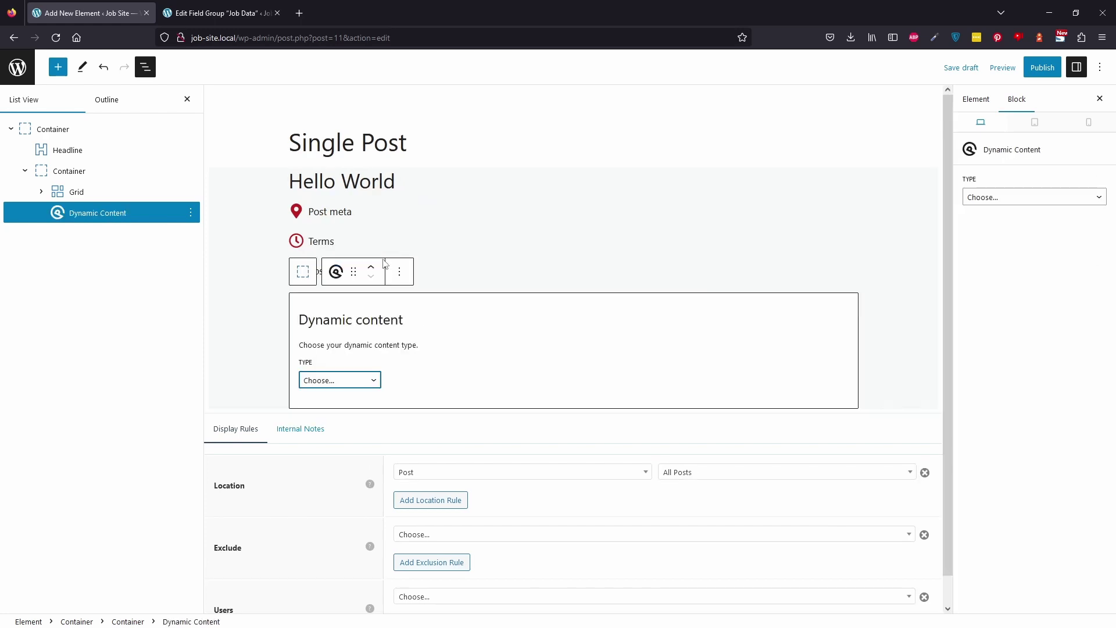
left_click(361, 385)
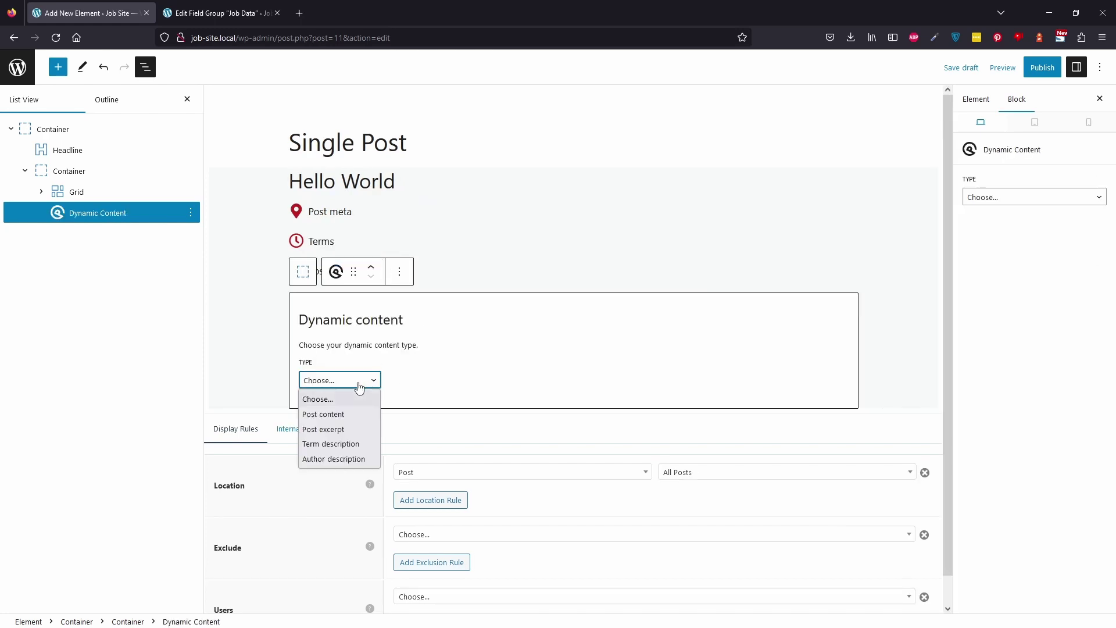
left_click(339, 415)
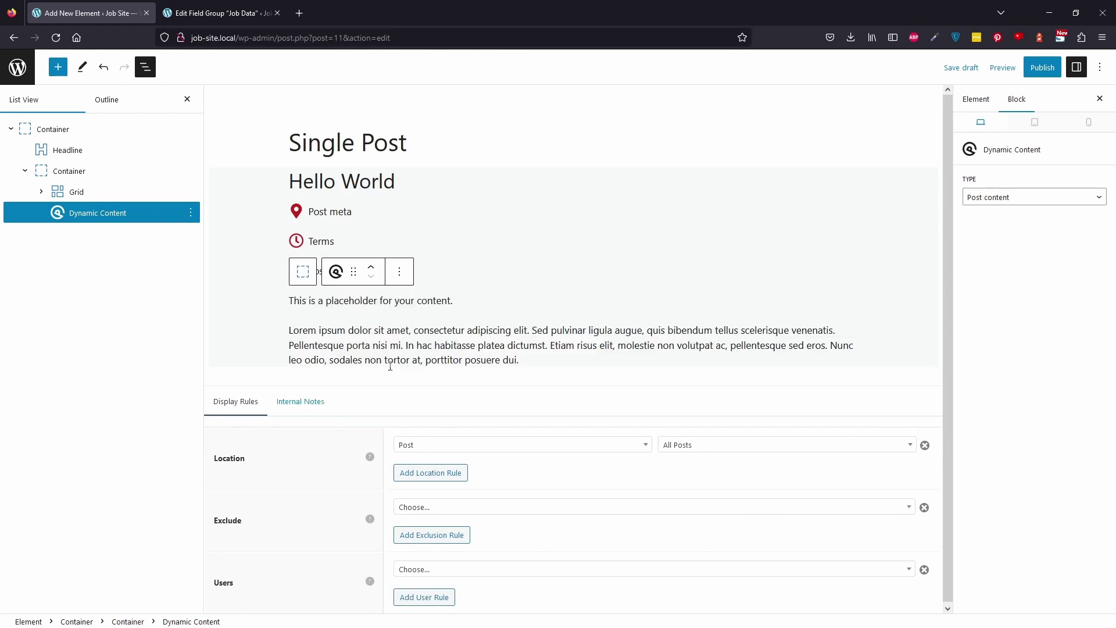
Publish the Single Post content template element.
left_click(1038, 75)
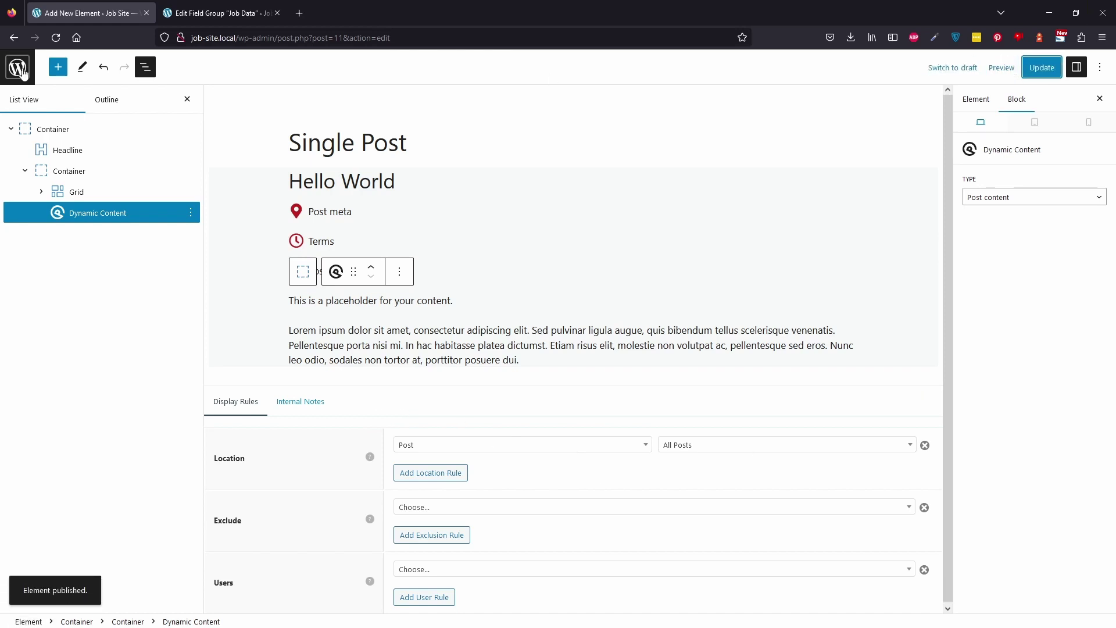
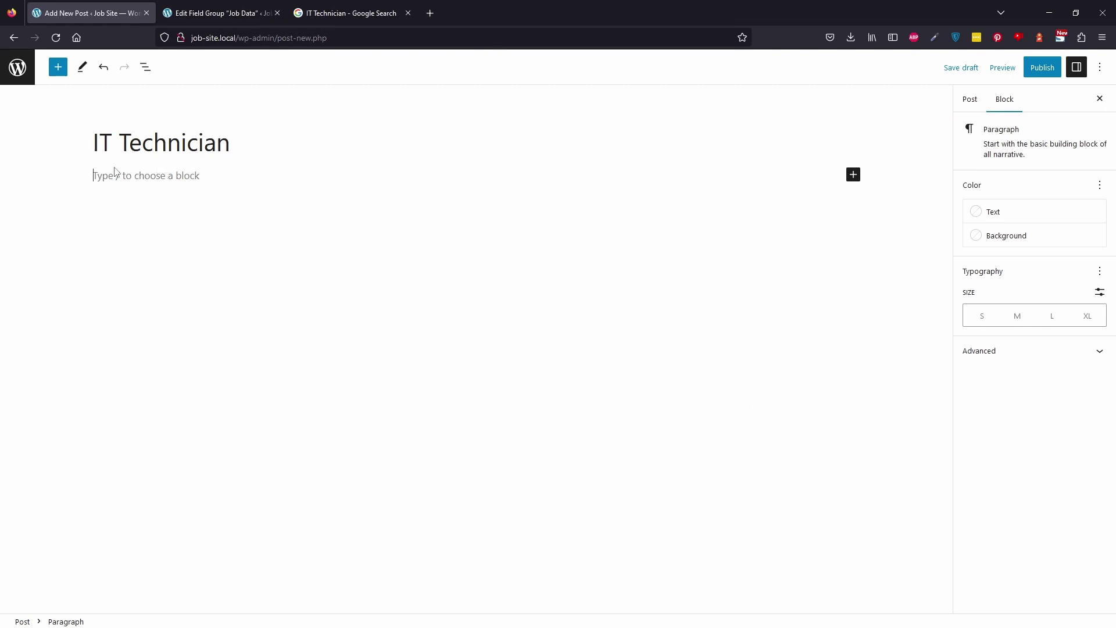
Copy the IT technician job description from the Google featured snippet into the body of the IT Technician post.
left_click(376, 7)
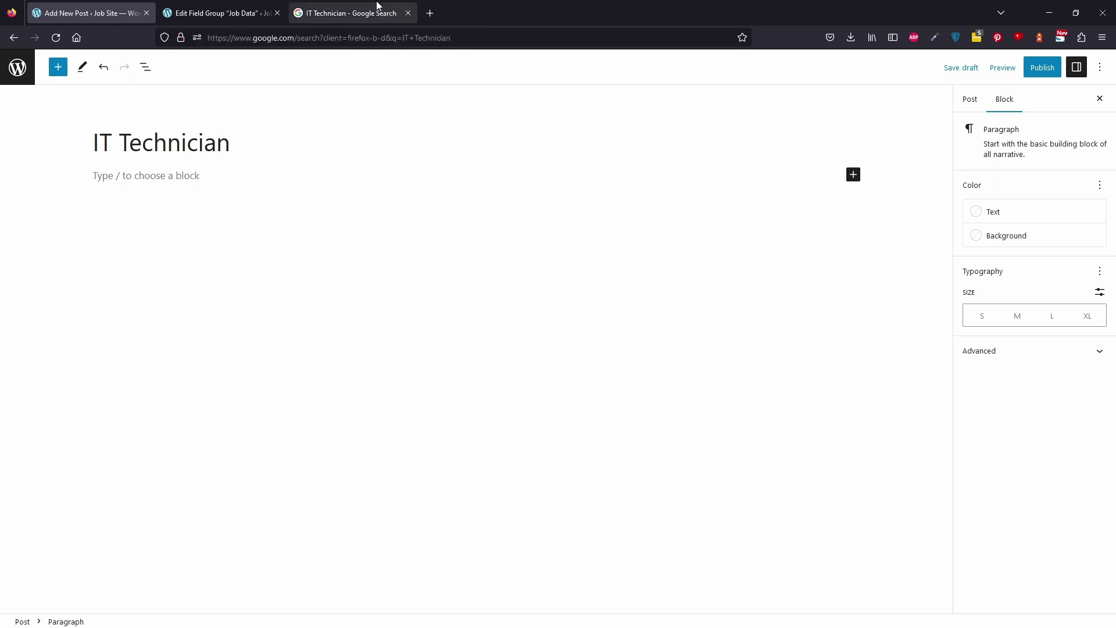
left_click_drag(375, 213, 130, 177)
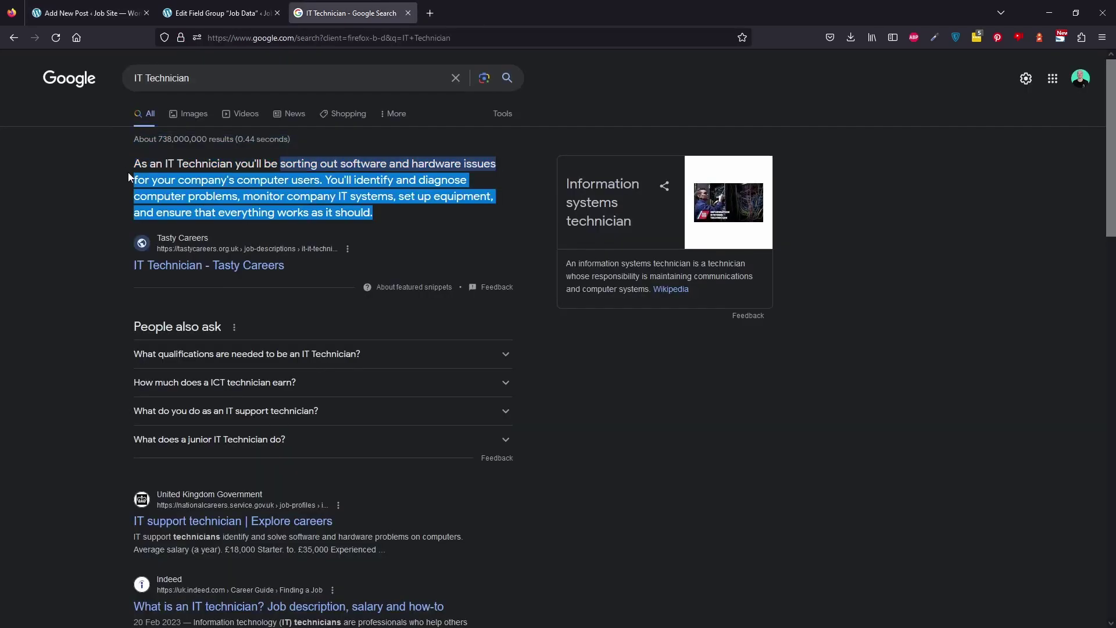
left_click(87, 13)
left_click(344, 308)
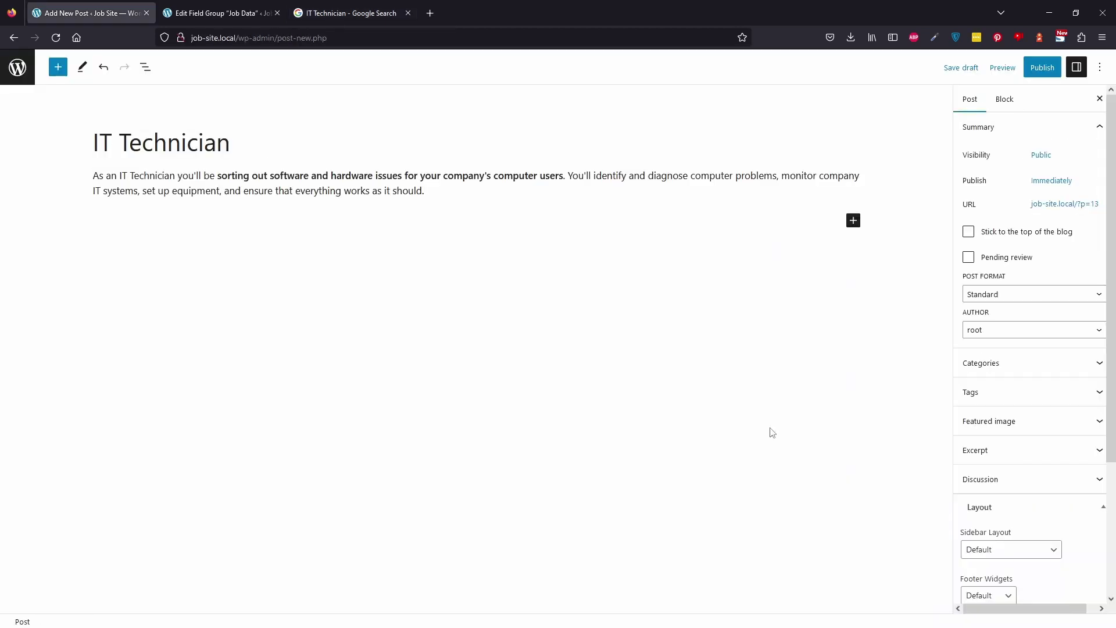
Assign the Full Time category to the IT Technician post.
left_click(1002, 390)
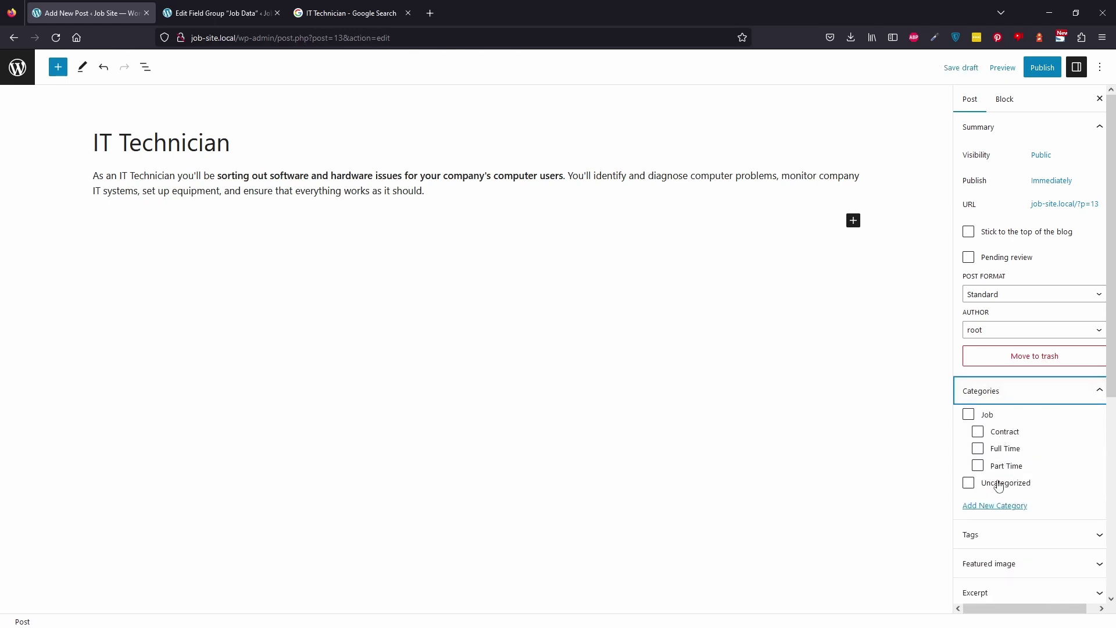
left_click(976, 450)
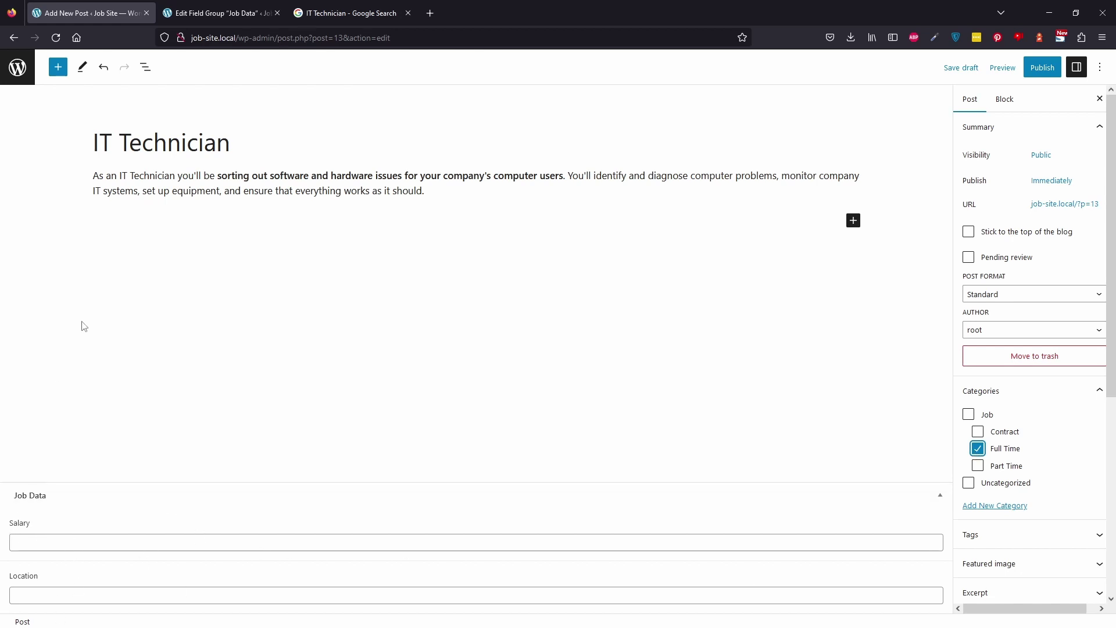
left_click(250, 8)
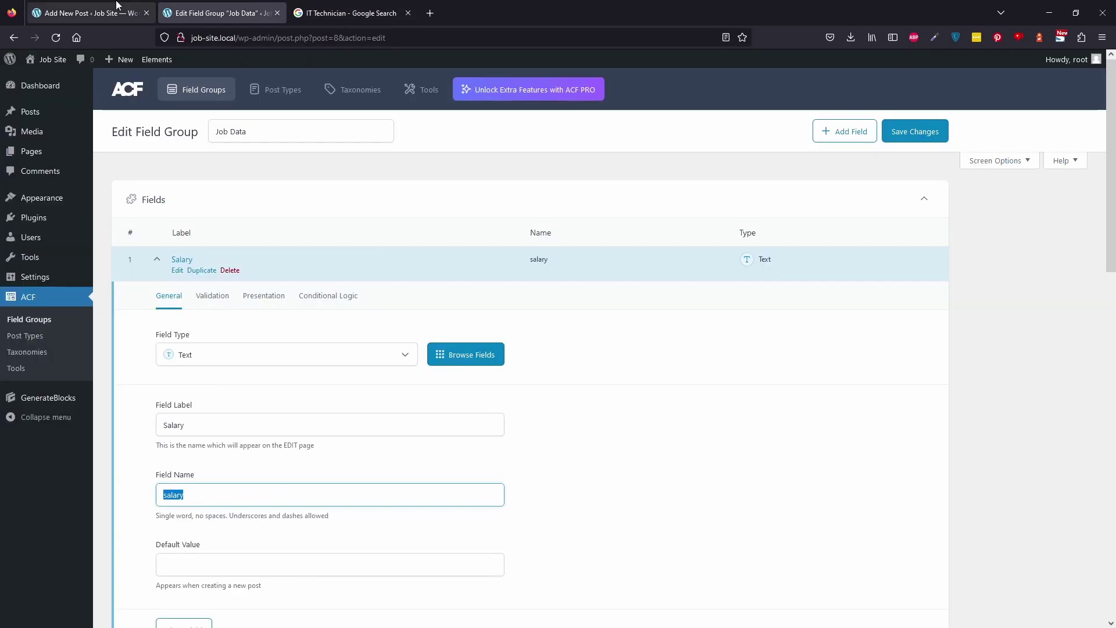
left_click(73, 6)
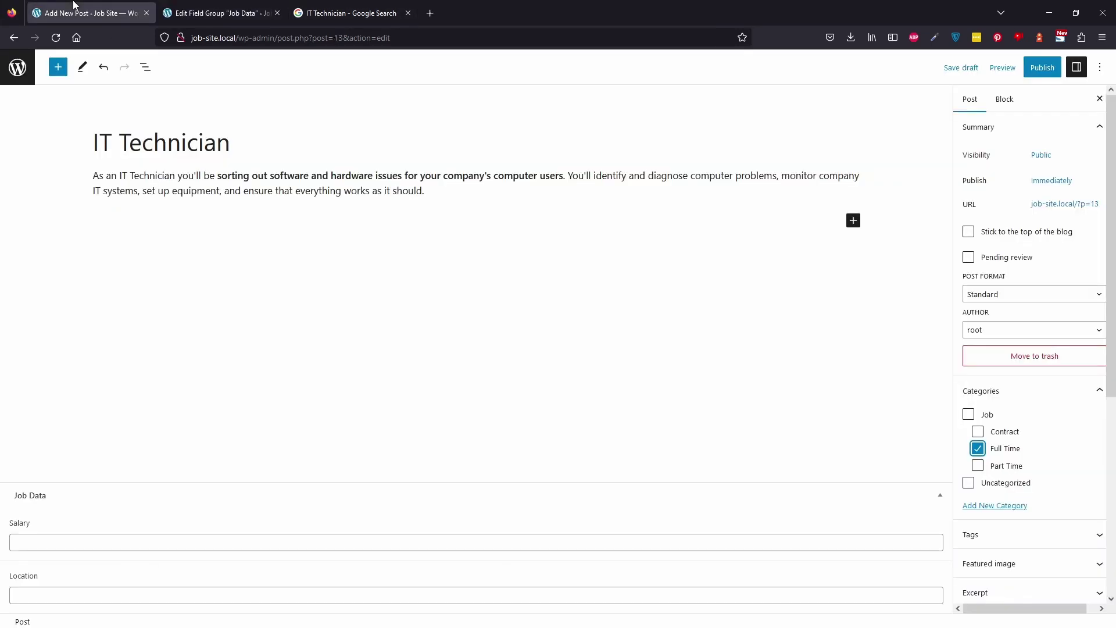
Fill in the post's Job Data with the salary £80,000 and the location Glasgow, Scotland.
left_click(166, 541)
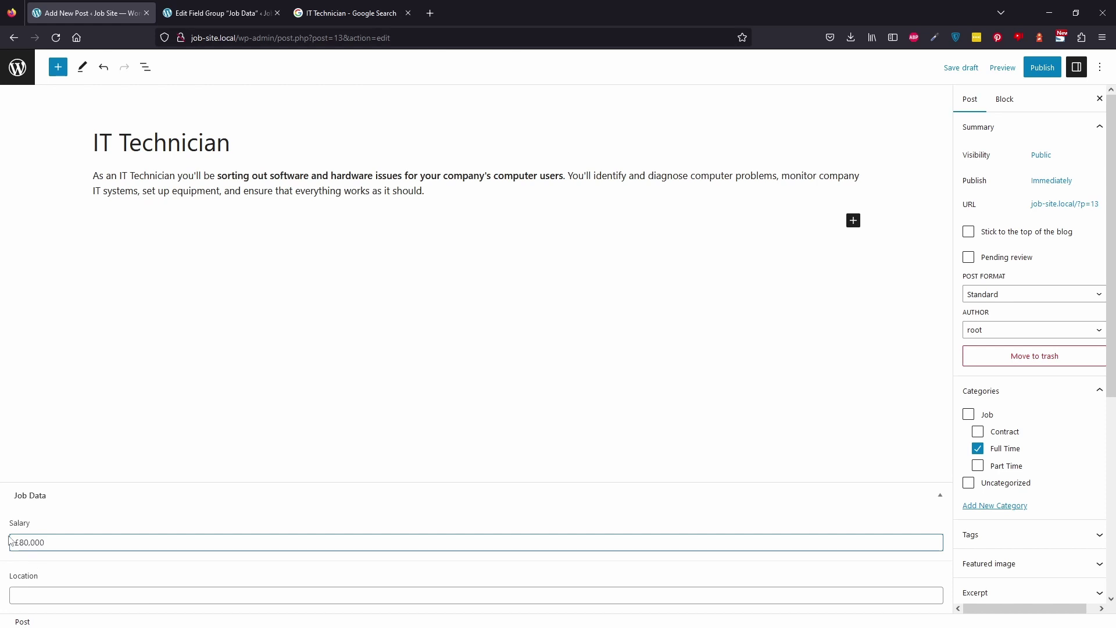
left_click_drag(17, 550, 87, 542)
left_click(87, 541)
left_click(68, 590)
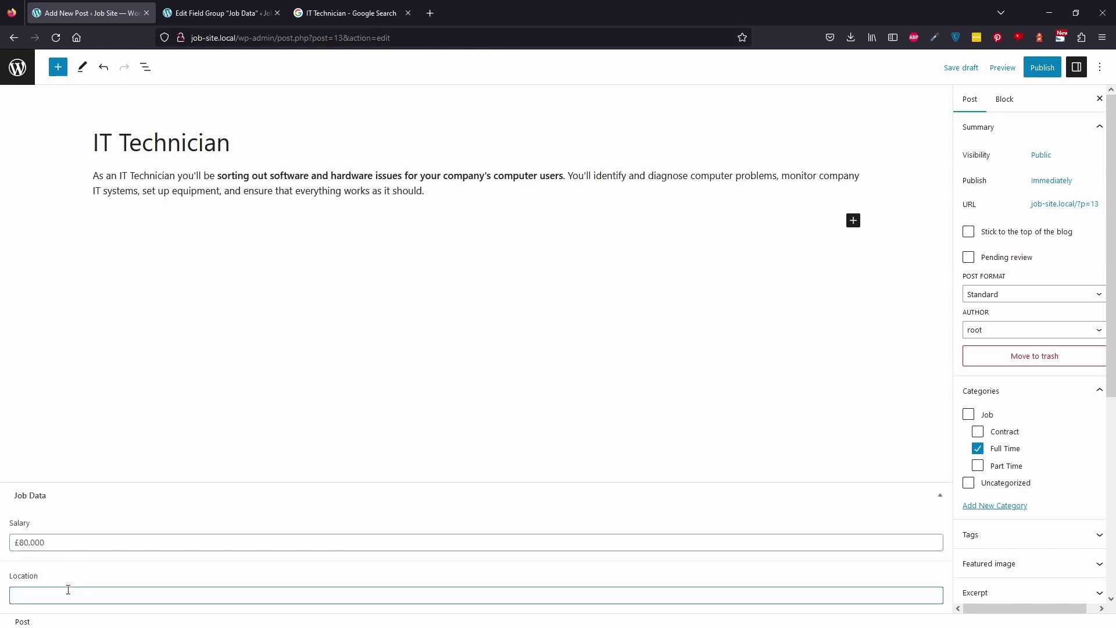
type("Glasgow, Scotland")
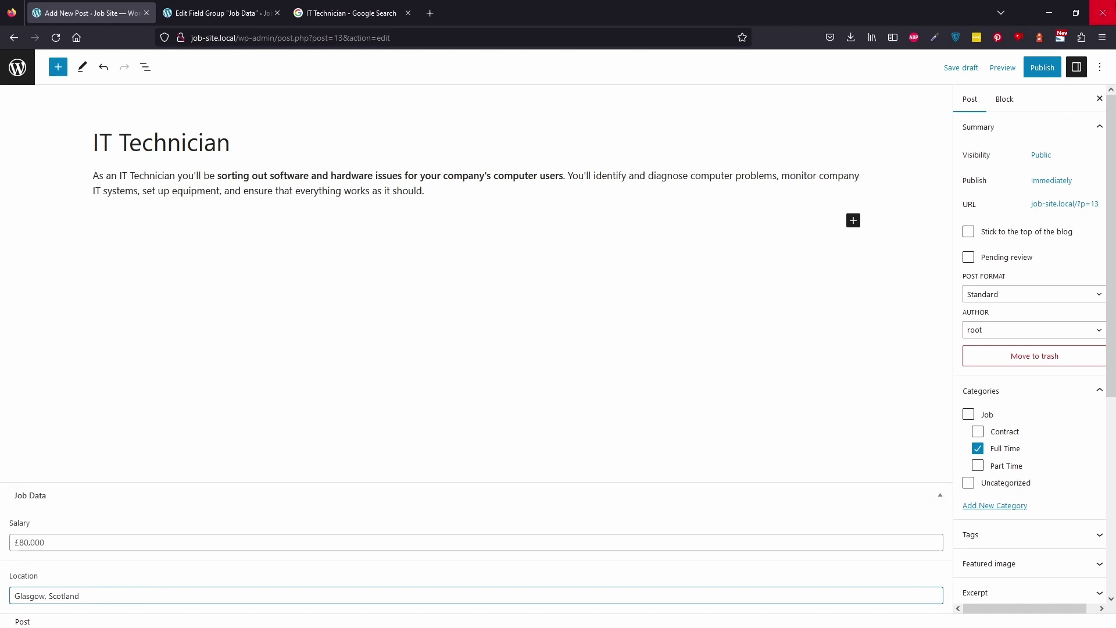
Publish the IT Technician post.
triple_click(113, 173)
left_click(465, 252)
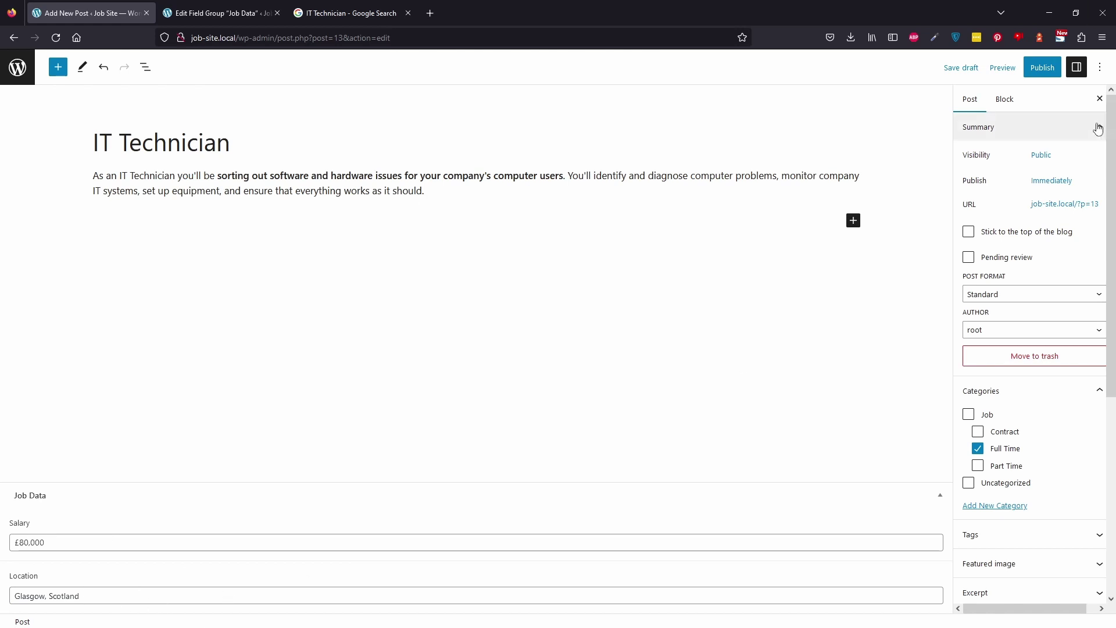
left_click(1048, 67)
left_click(1003, 68)
Open the IT Technician post on the live site and check its title, location, job type, salary and description.
left_click(215, 12)
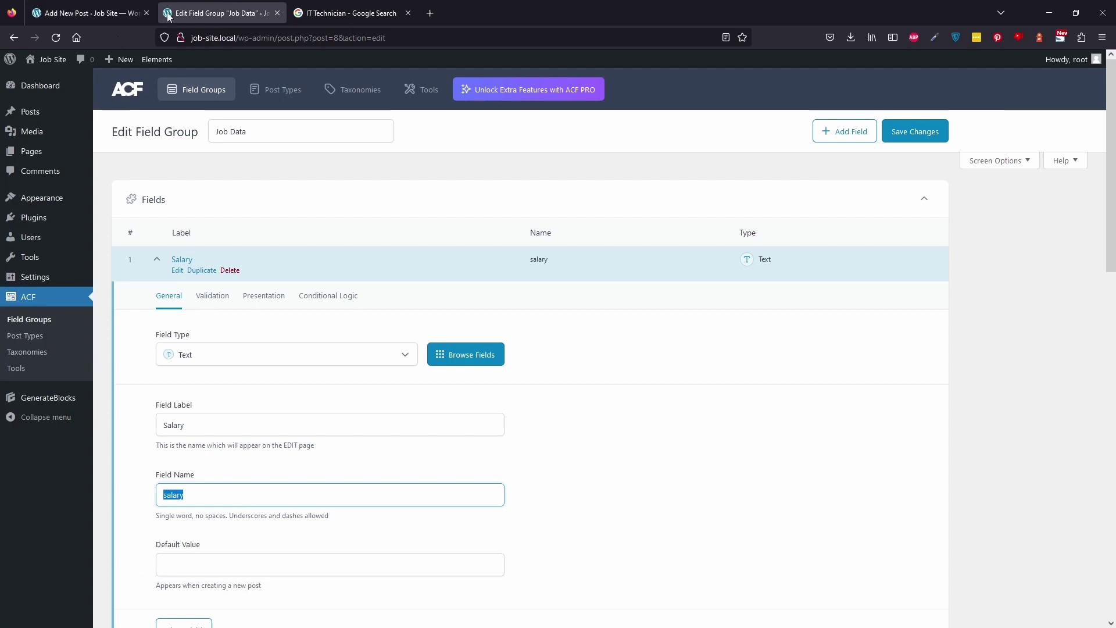
left_click(46, 59)
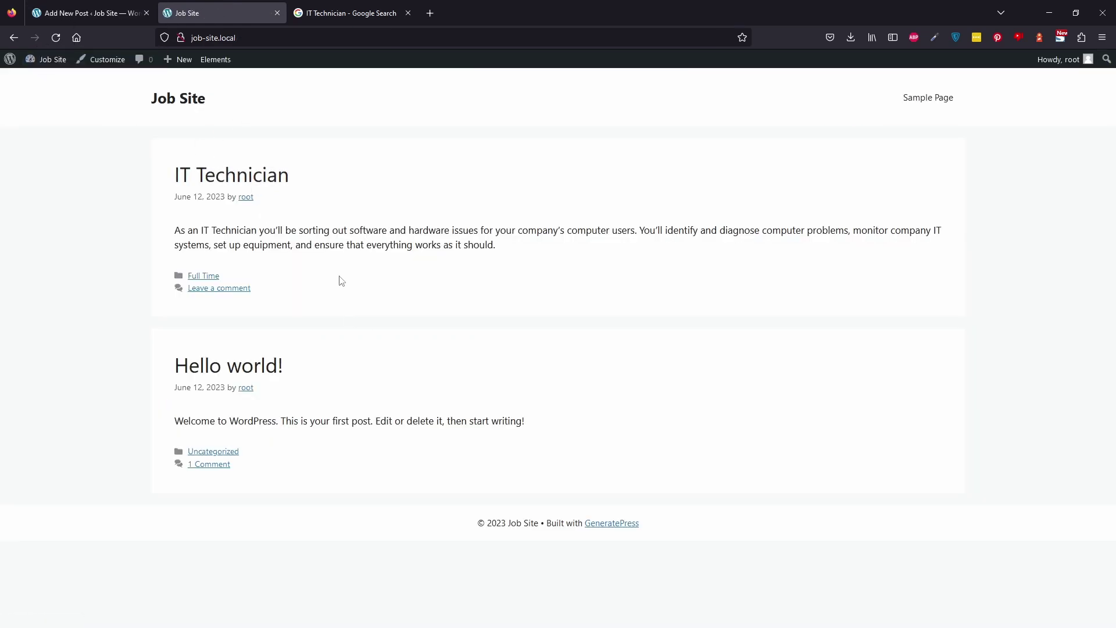
left_click(282, 176)
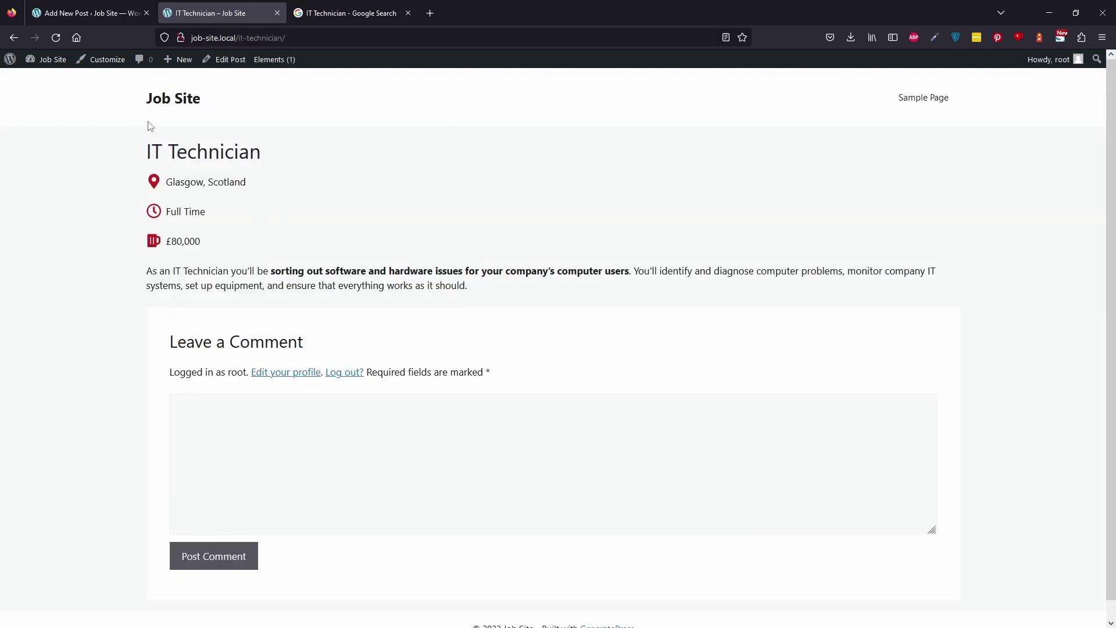
left_click_drag(150, 125, 647, 272)
left_click(647, 273)
Disallow comments on new posts in the Discussion settings and save the changes.
mouse_move(45, 351)
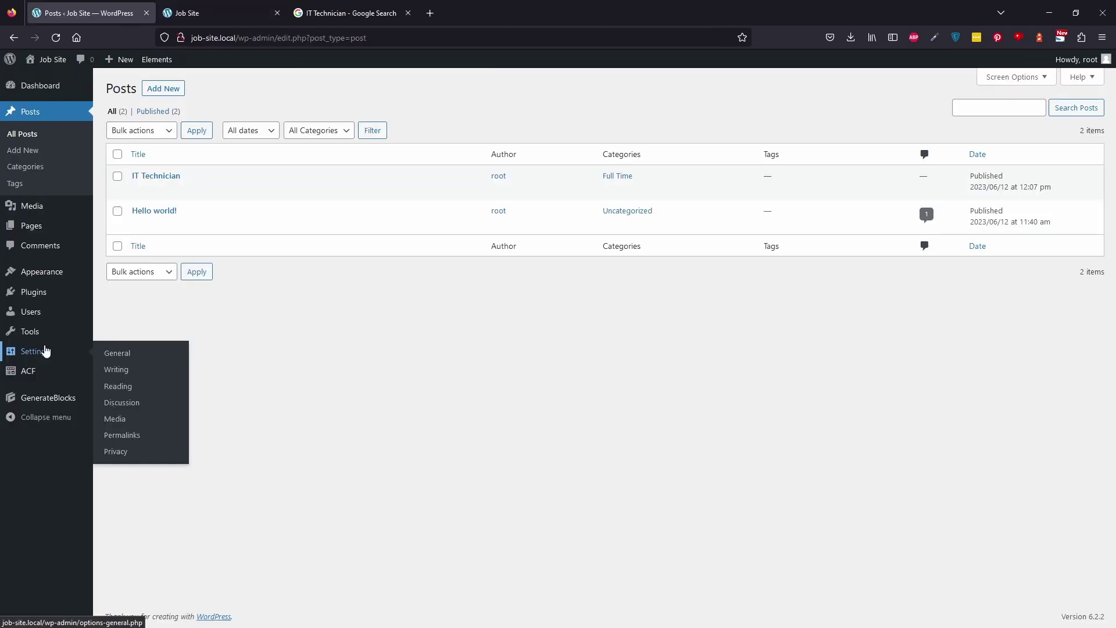
left_click(149, 403)
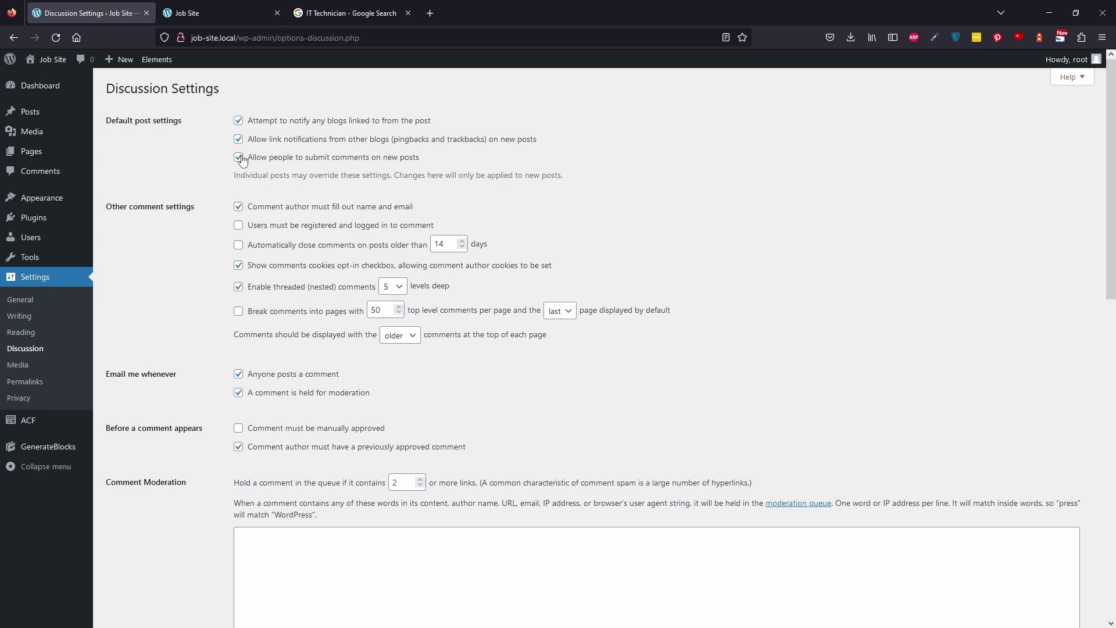
left_click(239, 157)
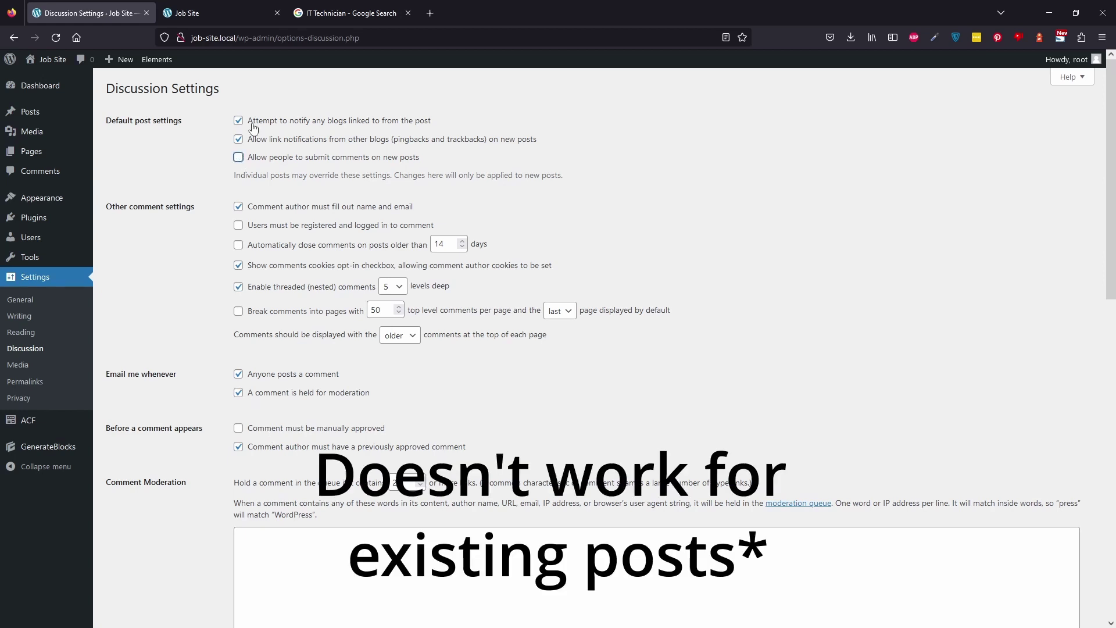
scroll(583, 462, "down", 4)
scroll(583, 462, "down", 8)
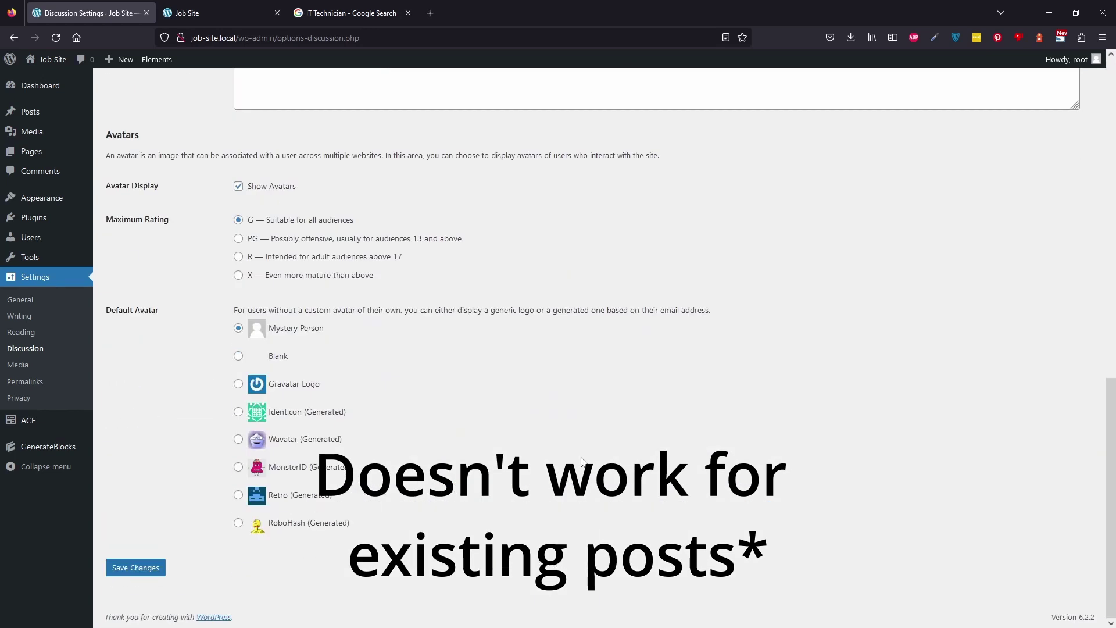
left_click(125, 568)
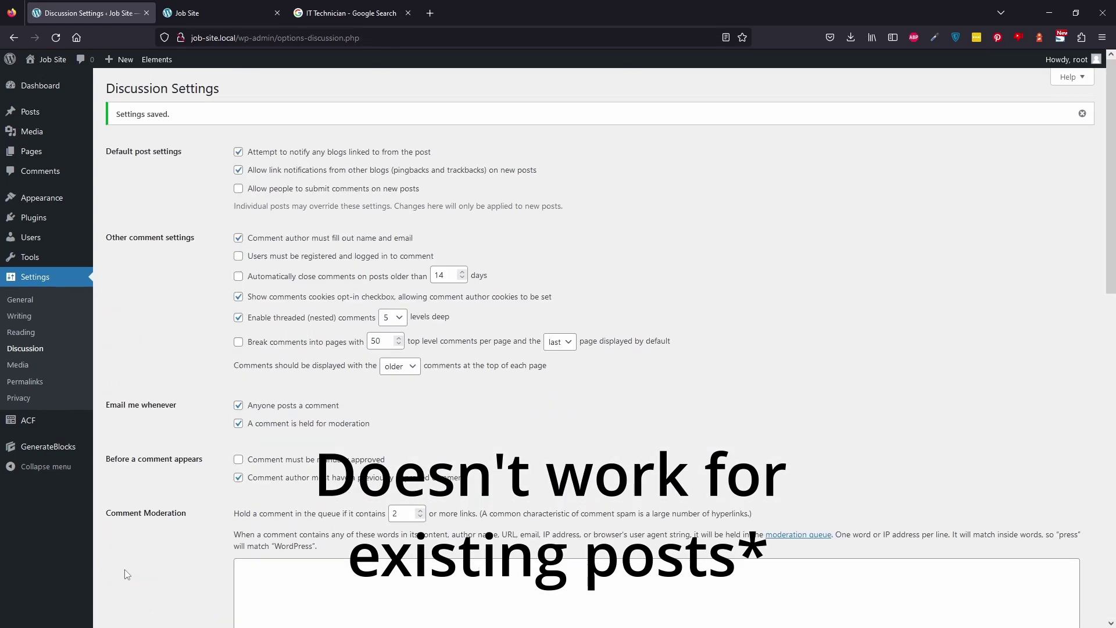
Disable comments on the existing IT Technician post through Quick Edit and update it.
left_click(62, 180)
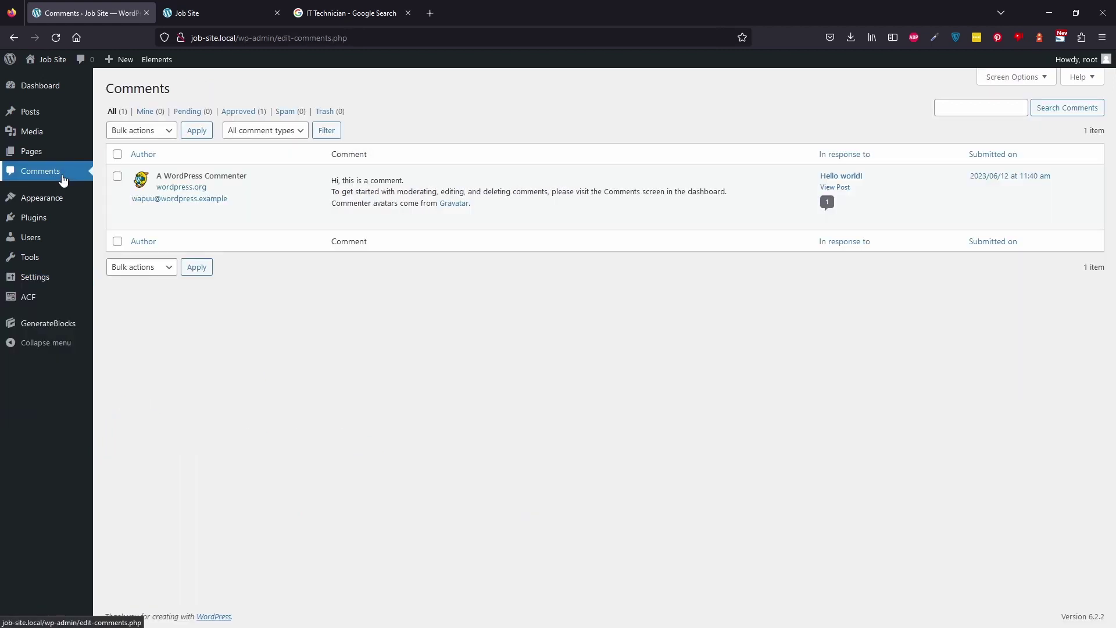
left_click(30, 112)
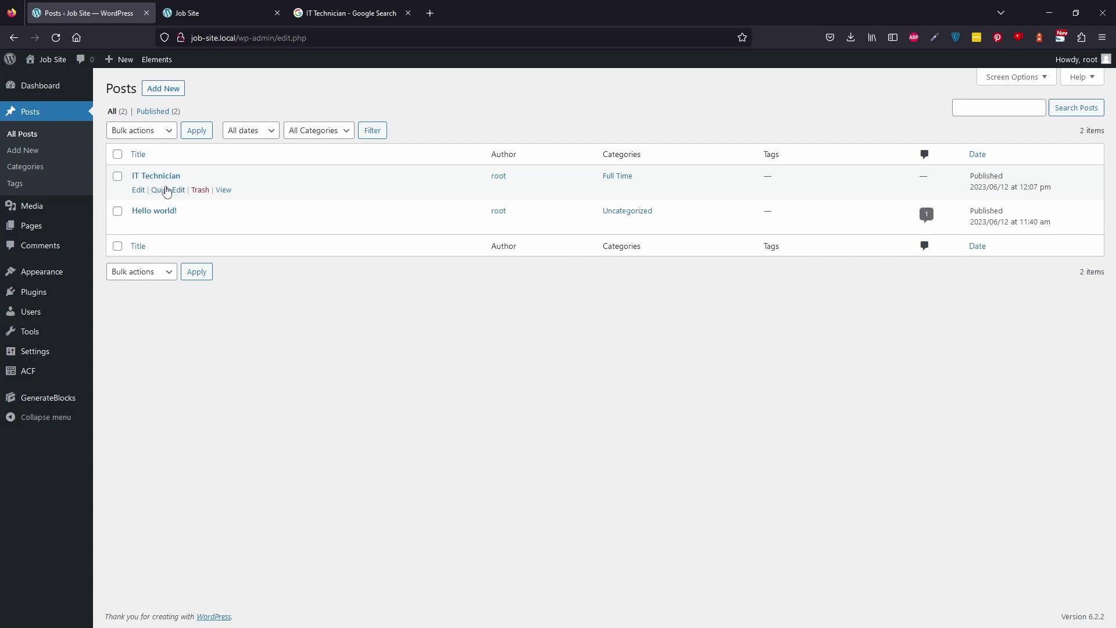
left_click(166, 190)
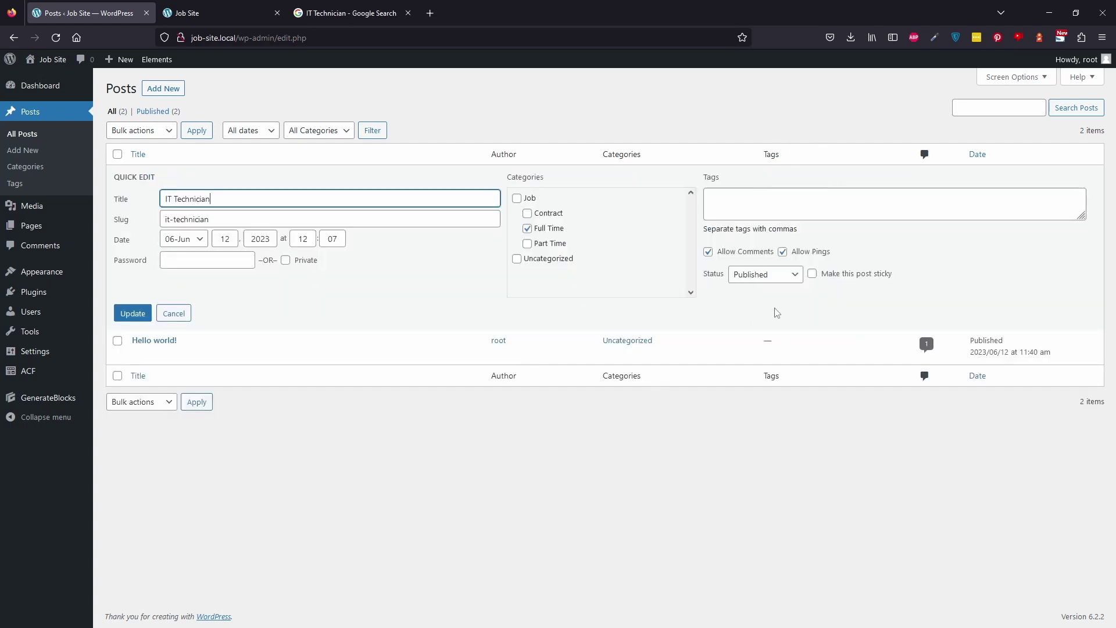
left_click(743, 255)
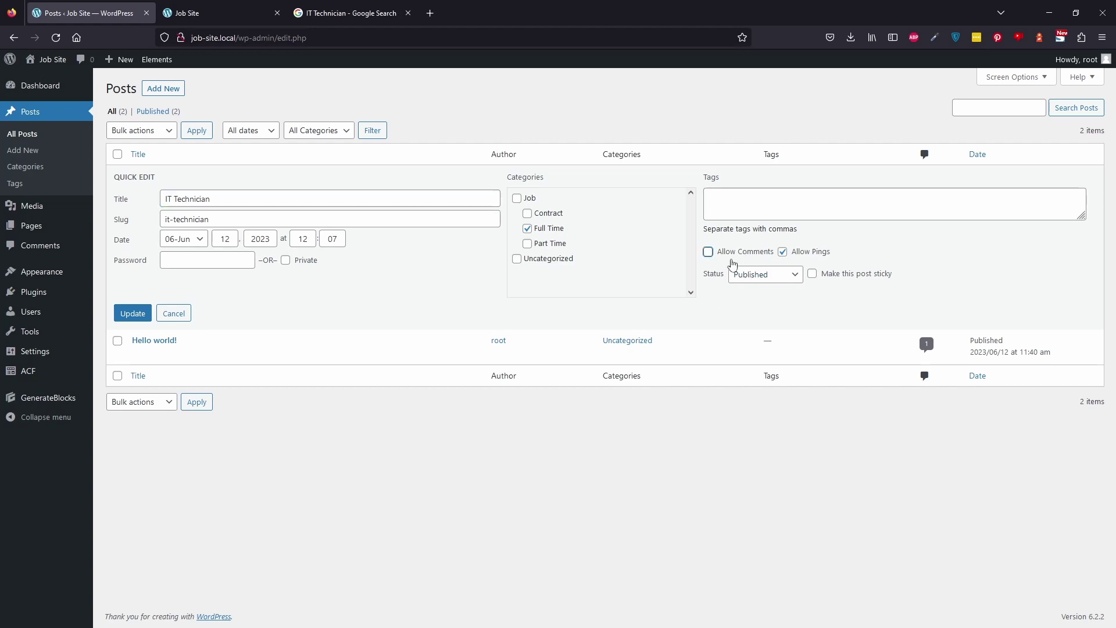
mouse_move(62, 315)
left_click(132, 314)
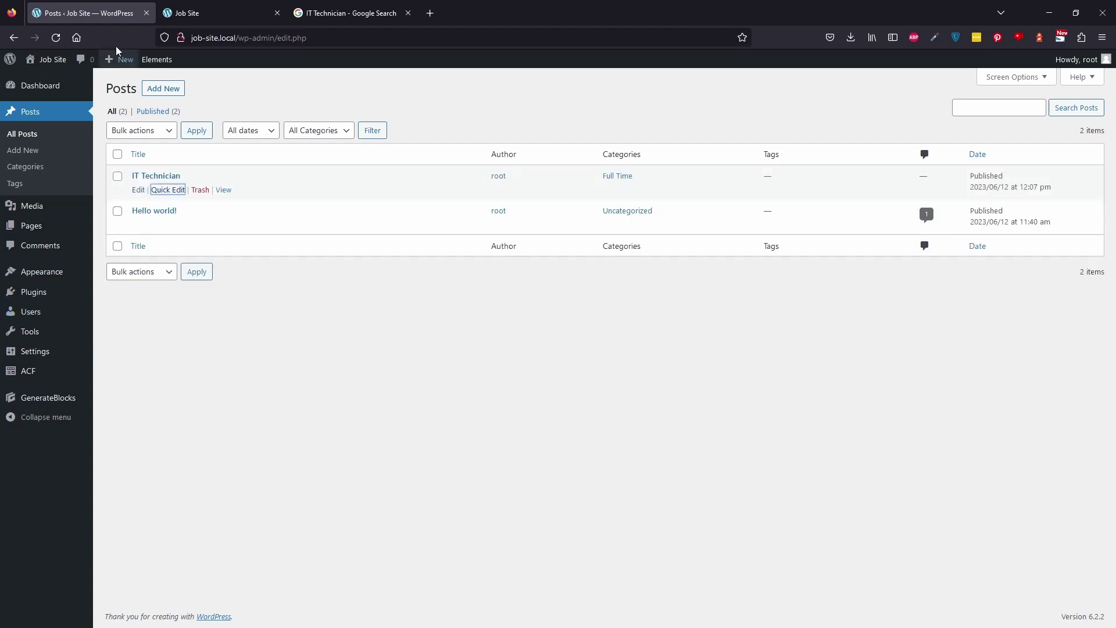
Check the live IT Technician post for the comment form and return to the site's homepage.
left_click(187, 8)
left_click(195, 174)
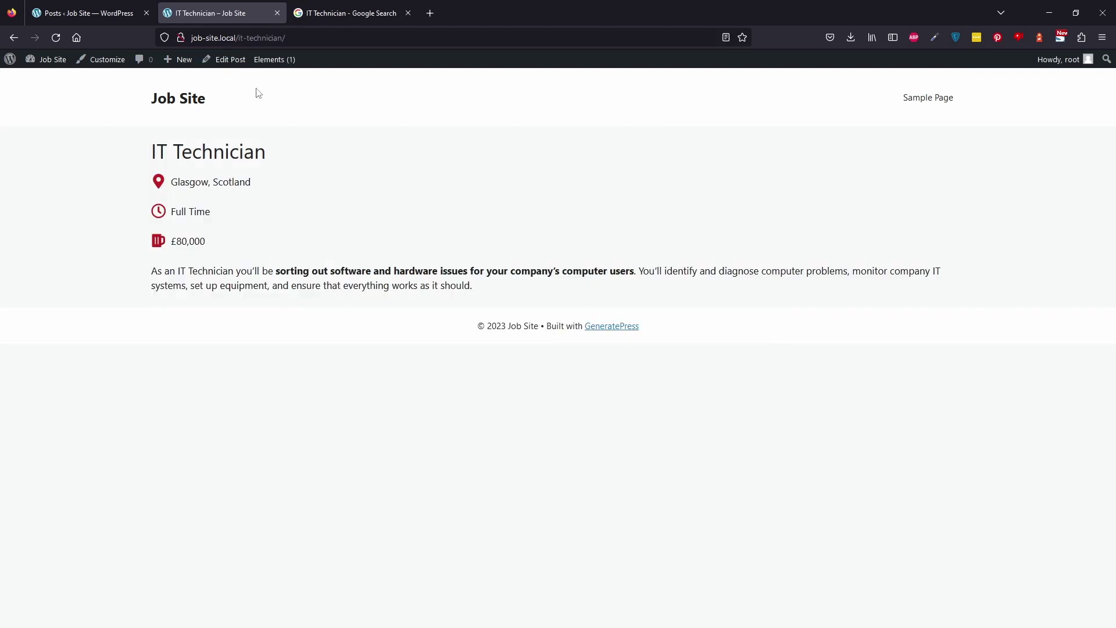
left_click(193, 105)
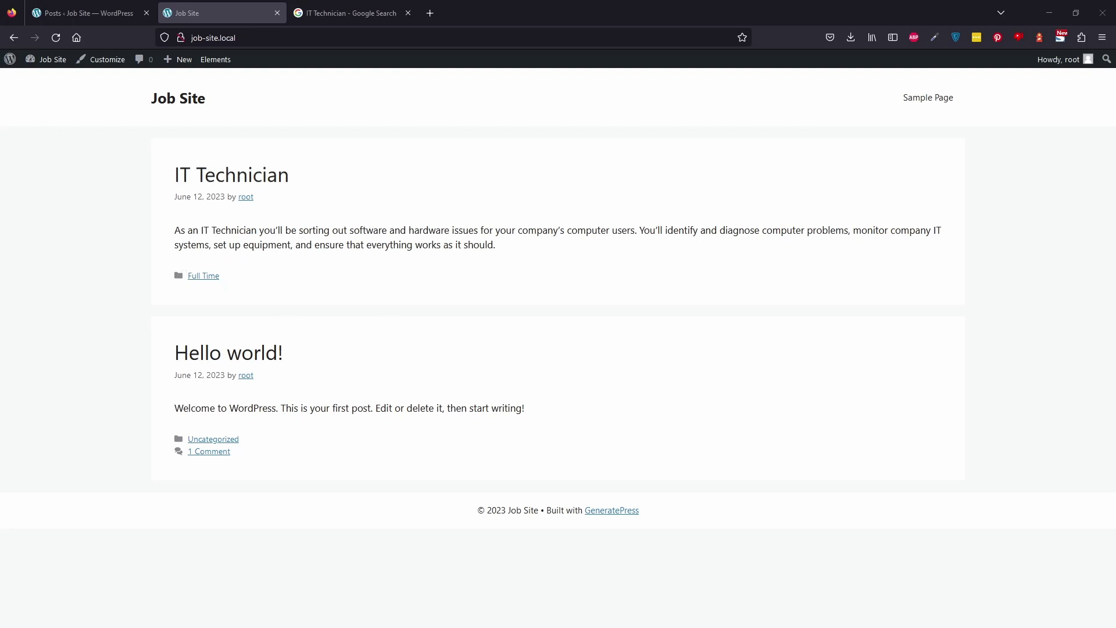
Create a new GeneratePress element of type Block and title it "Job Archive".
left_click(232, 64)
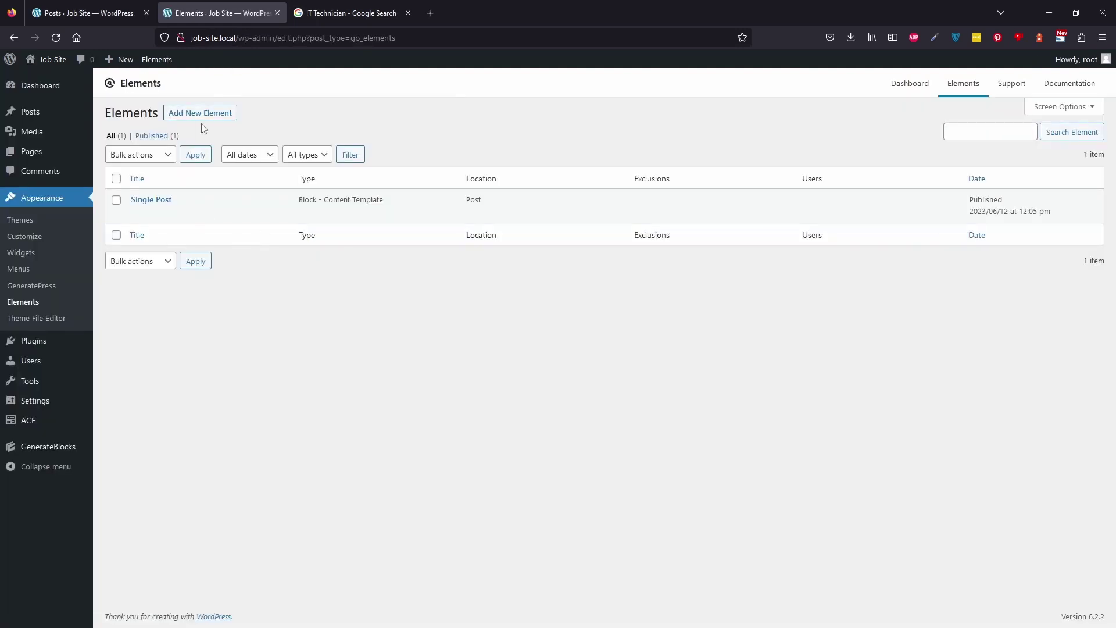
left_click(194, 113)
left_click(500, 349)
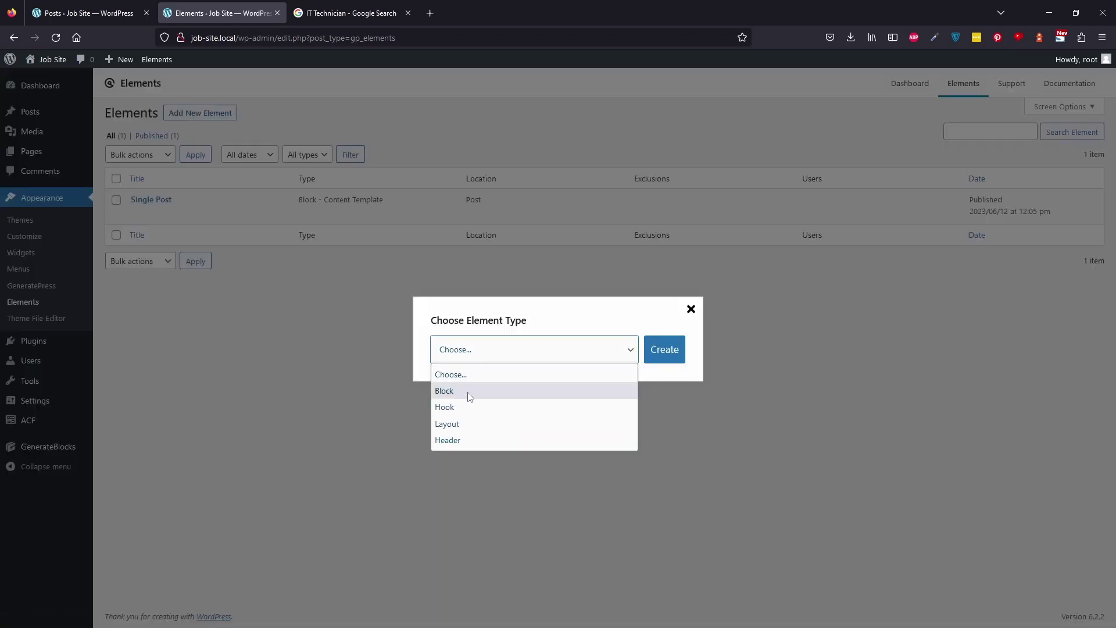
left_click(470, 391)
left_click(663, 353)
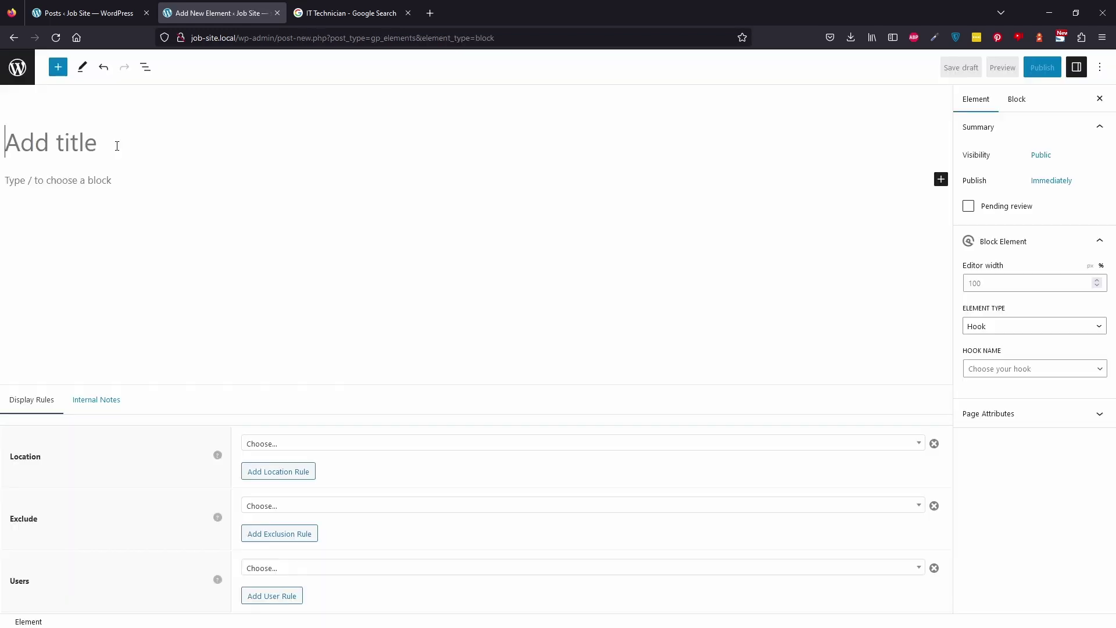
type("Job ")
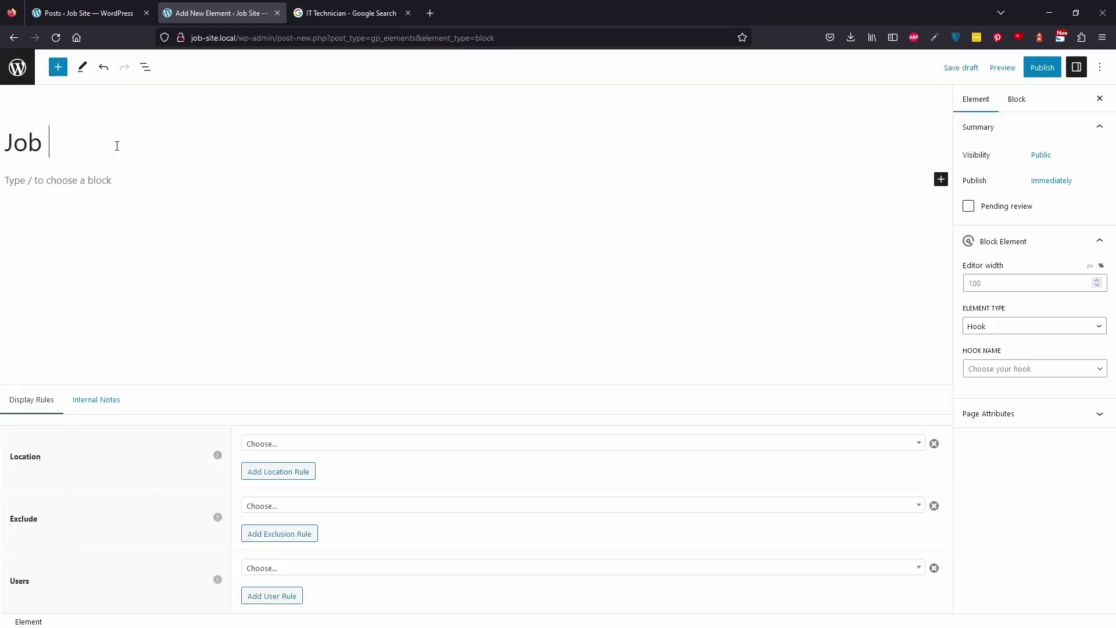
type("Archive")
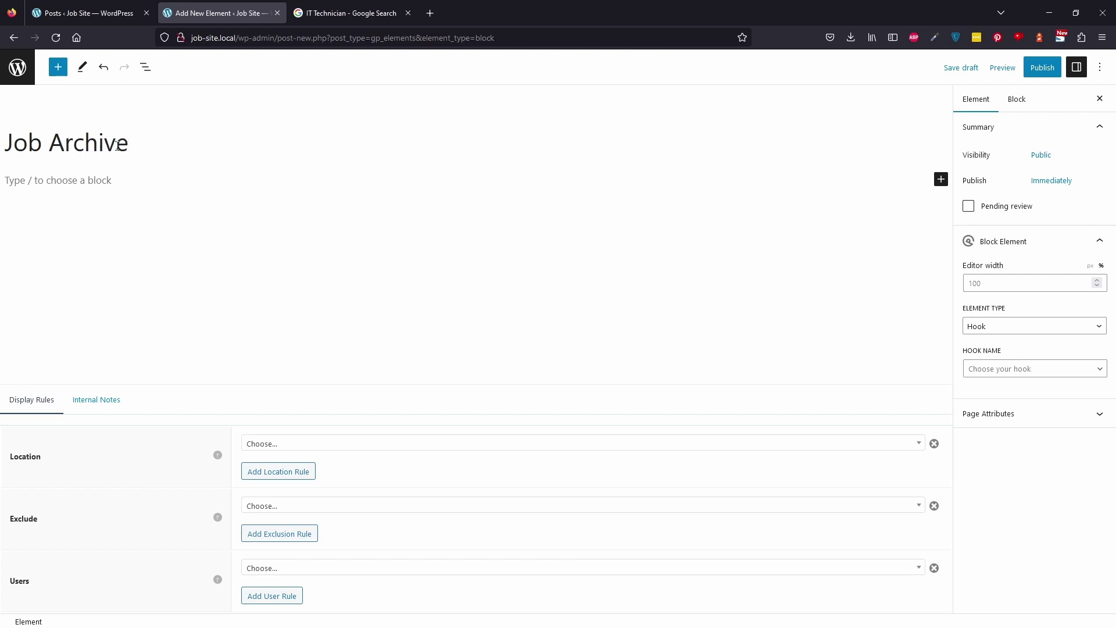
Insert a Container block below the Job Archive title and place a Grid with one full-width column inside it.
left_click(127, 177)
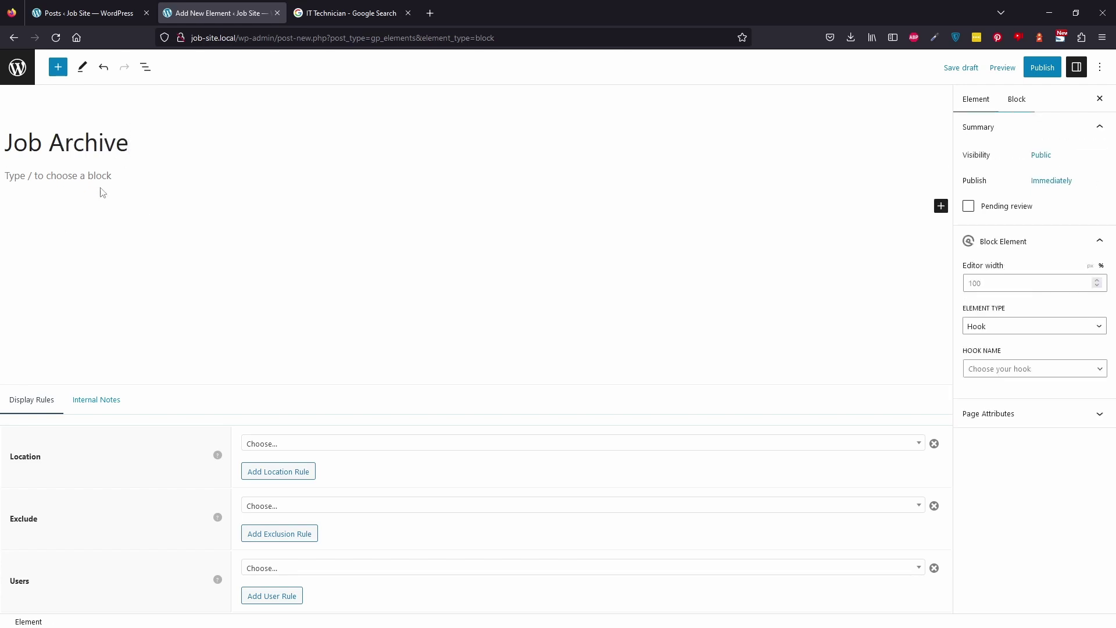
left_click(115, 176)
type("/conta")
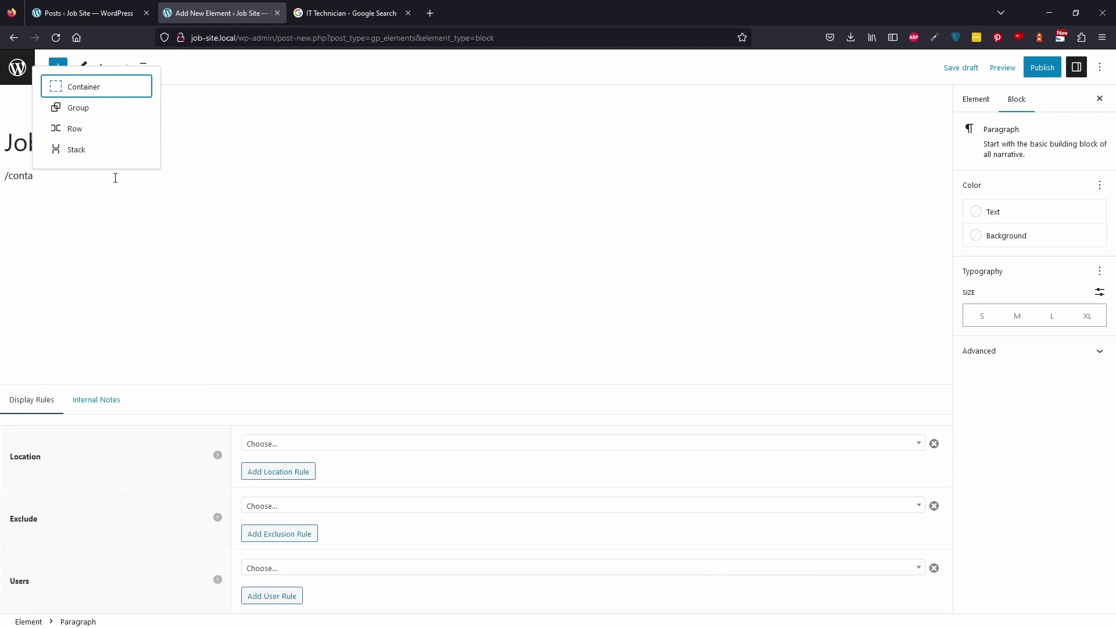
key("Return")
left_click(14, 178)
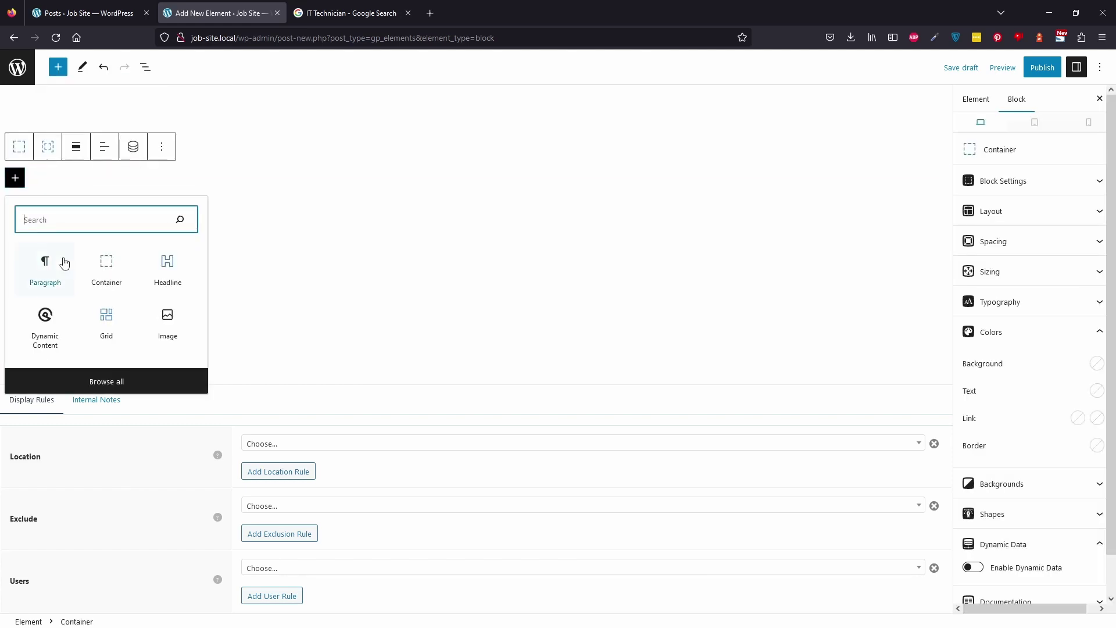
left_click(109, 325)
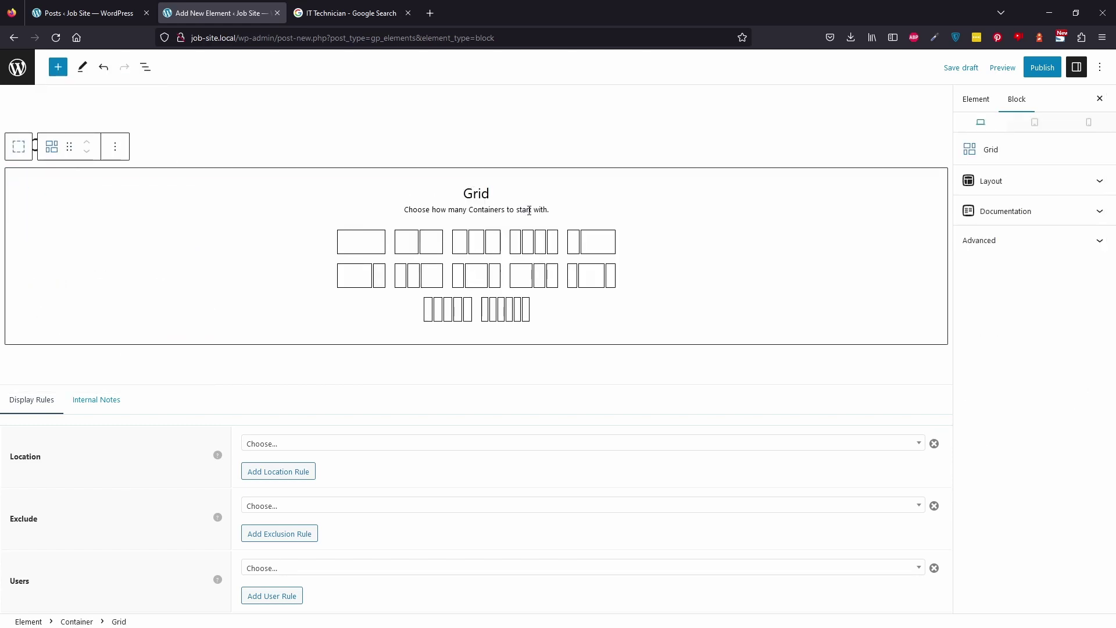
left_click(355, 250)
Show the block structure, expand the Grid and add a nested Container inside its column container.
left_click(145, 67)
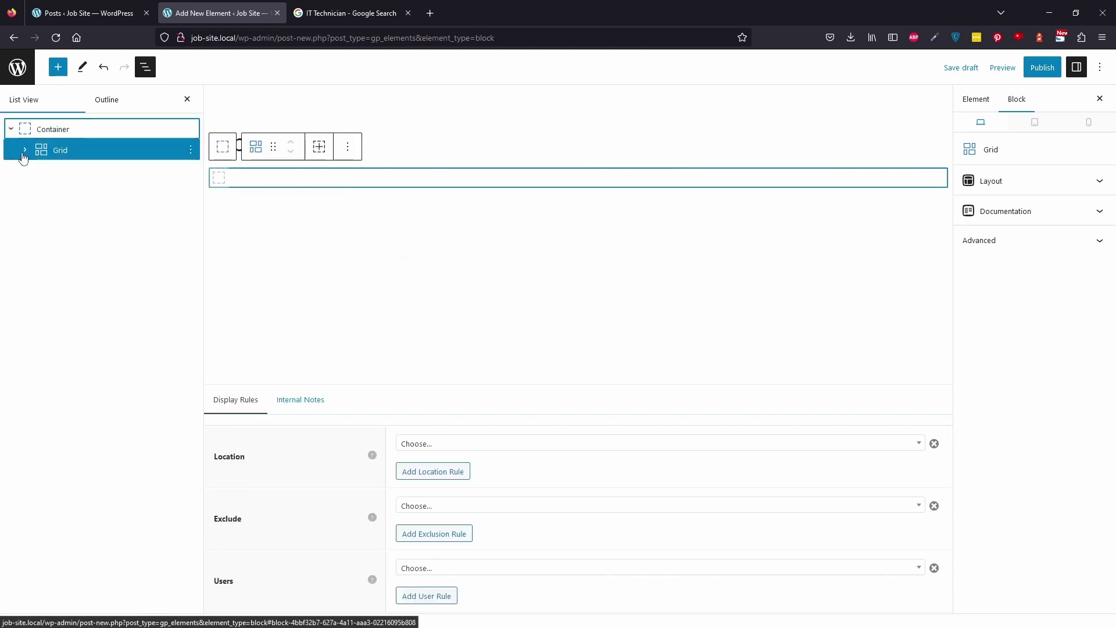
left_click(24, 149)
left_click(82, 172)
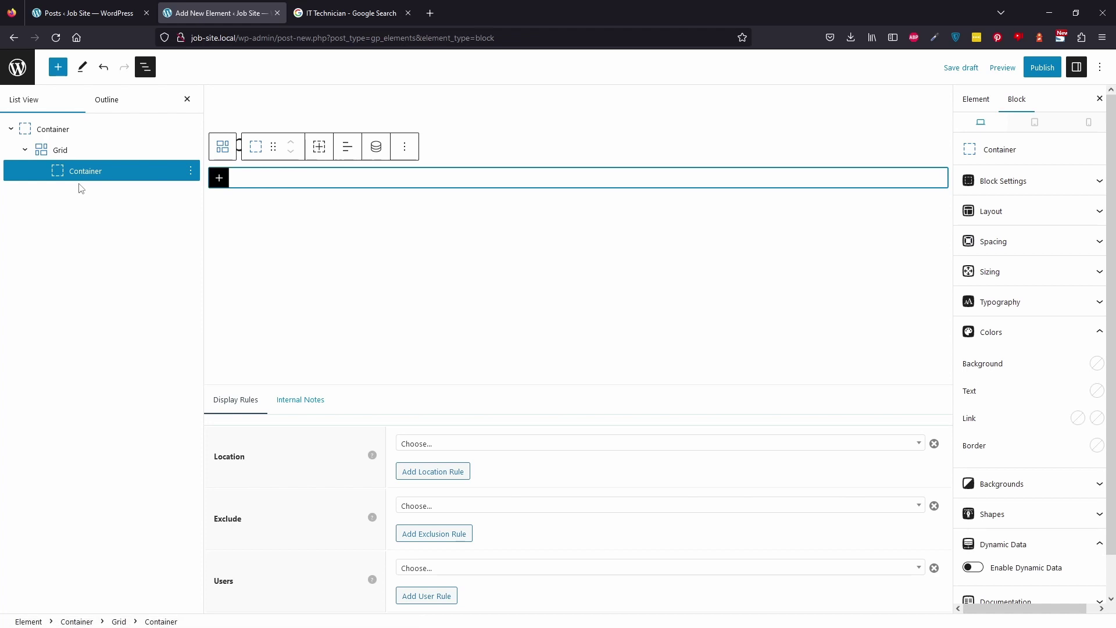
left_click(219, 178)
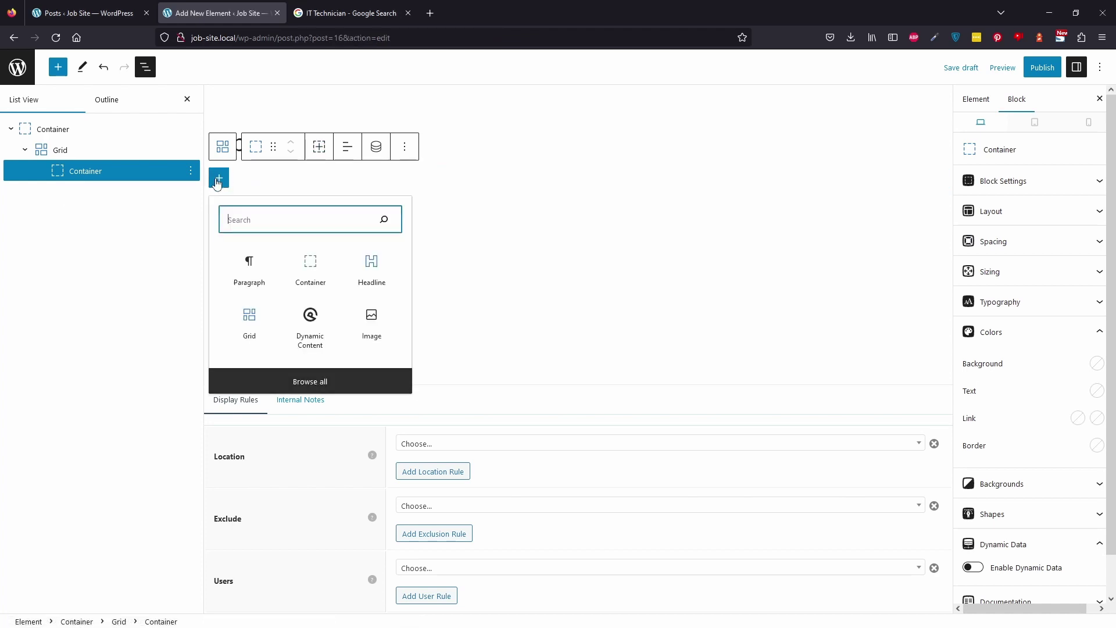
left_click(320, 286)
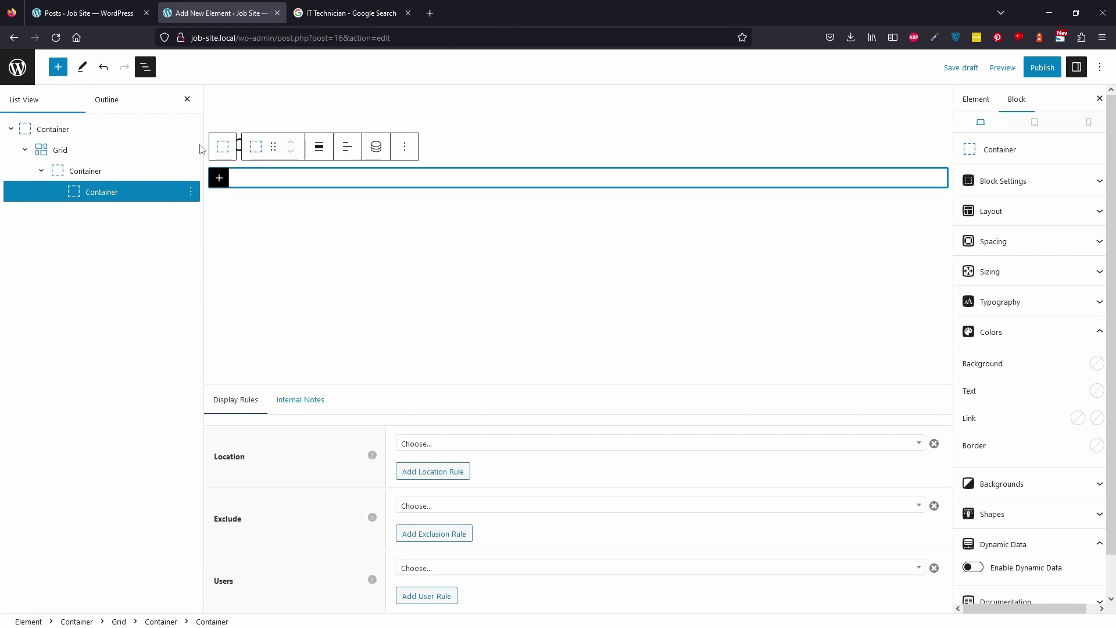
Add a Headline block to the innermost Container and change its tag to paragraph.
left_click(220, 178)
left_click(375, 277)
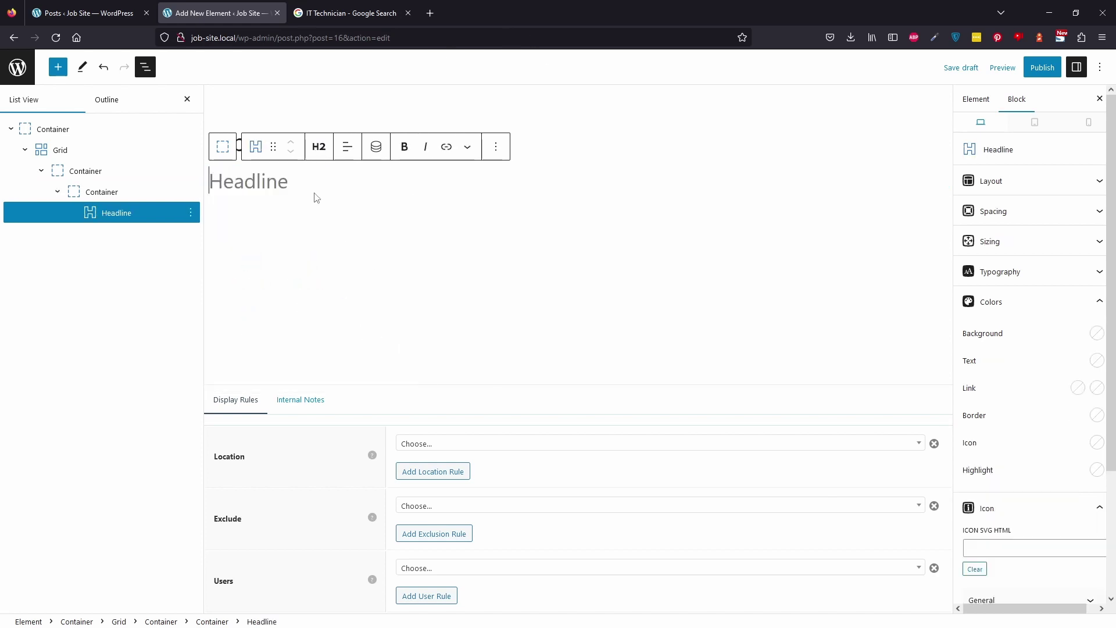
left_click(319, 146)
left_click(339, 307)
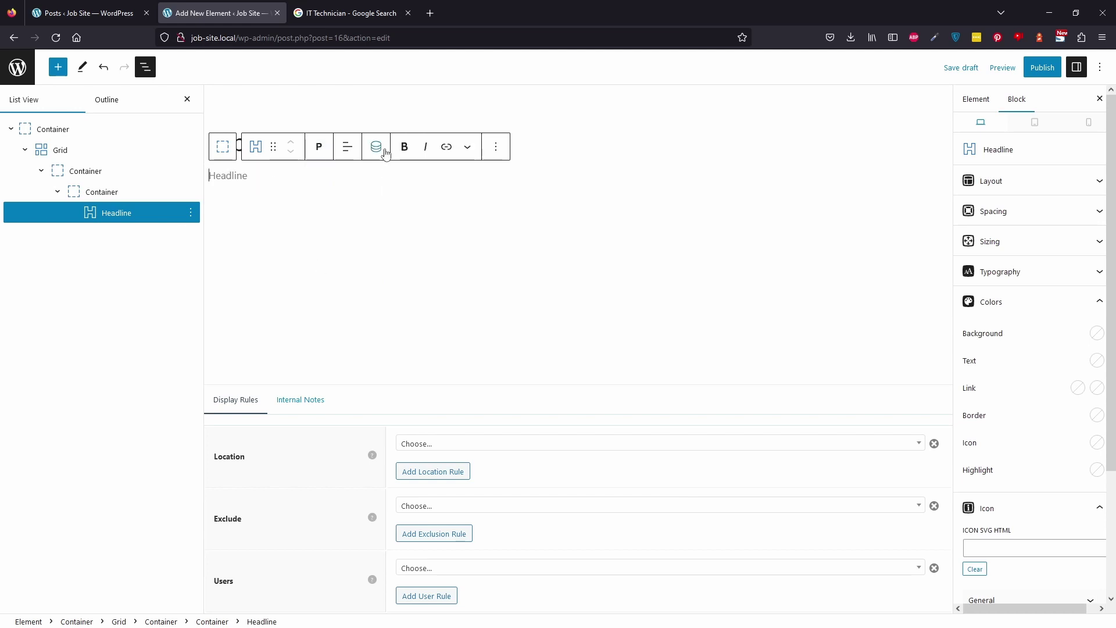
Make the headline's text dynamic, using List of terms with the category taxonomy.
left_click(384, 151)
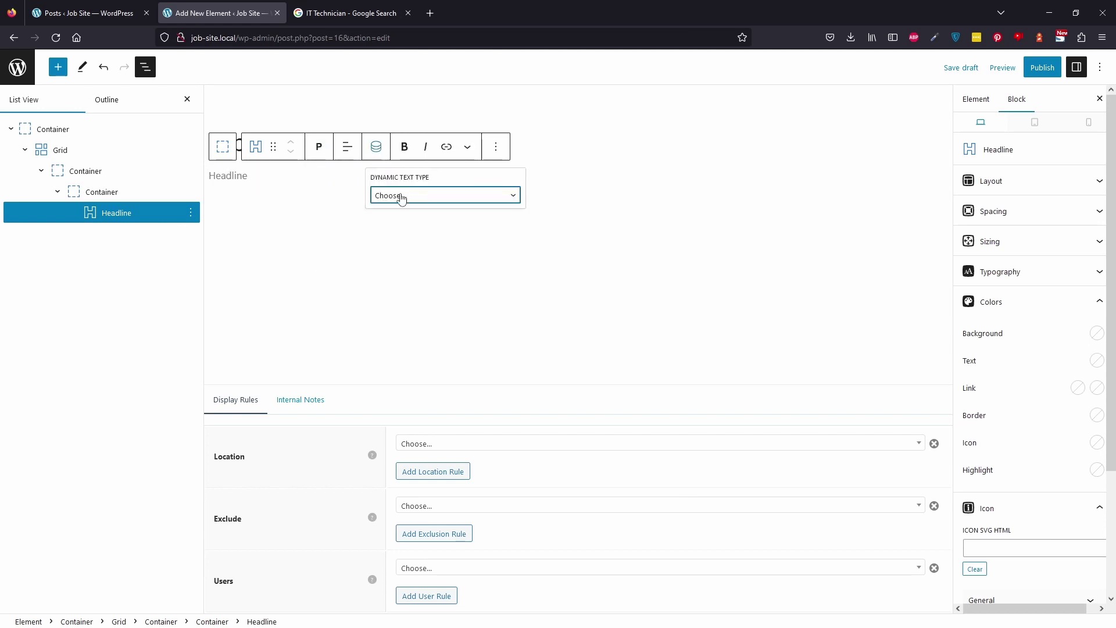
left_click(401, 198)
left_click(407, 271)
left_click(417, 239)
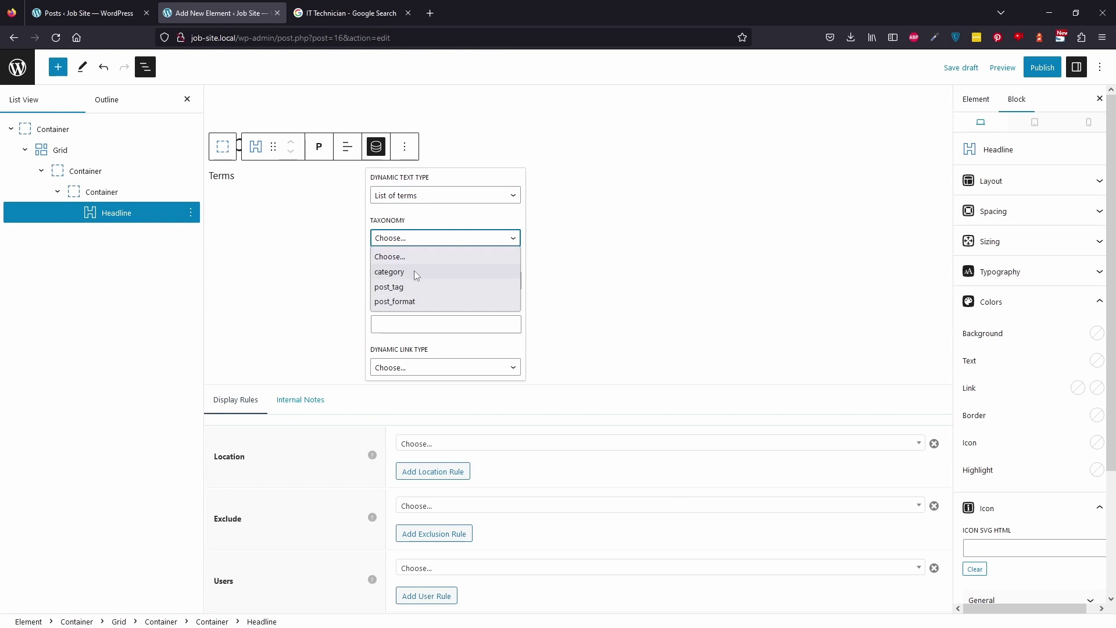
left_click(414, 272)
left_click(230, 176)
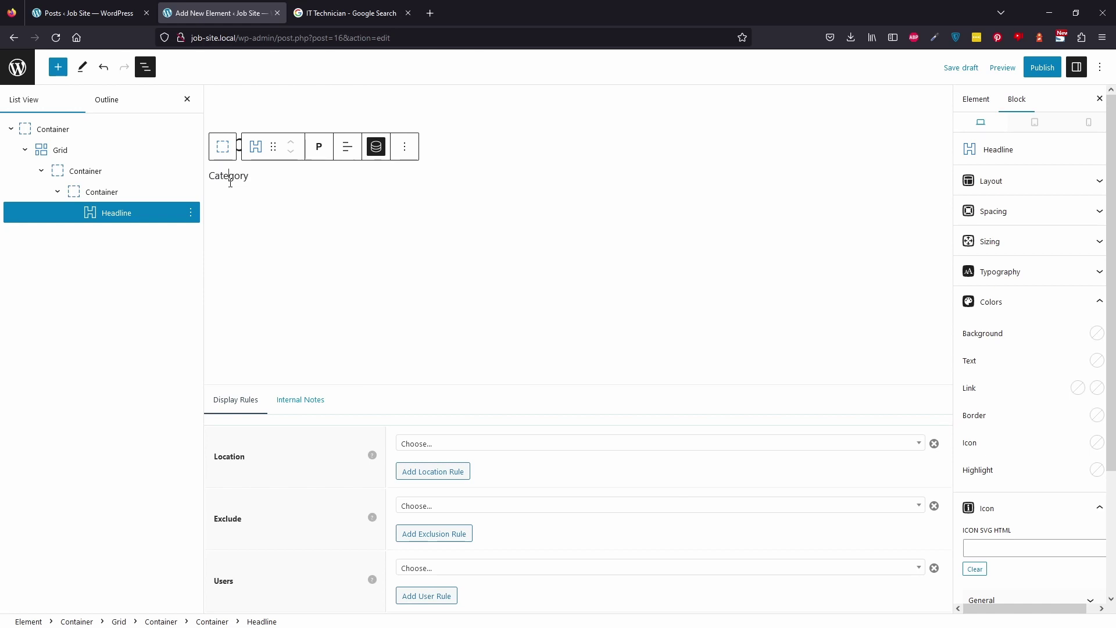
left_click(376, 150)
double_click(237, 177)
left_click(229, 182)
left_click_drag(238, 174, 208, 175)
key("Right")
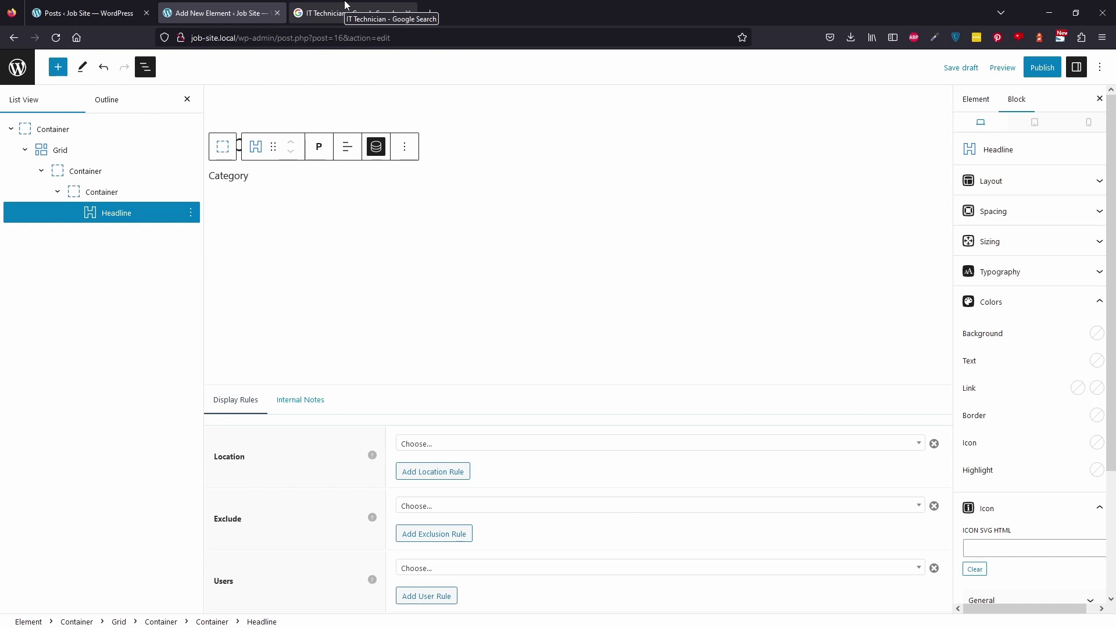
Duplicate the category headline and change the copy's dynamic text type to Post date.
left_click(191, 214)
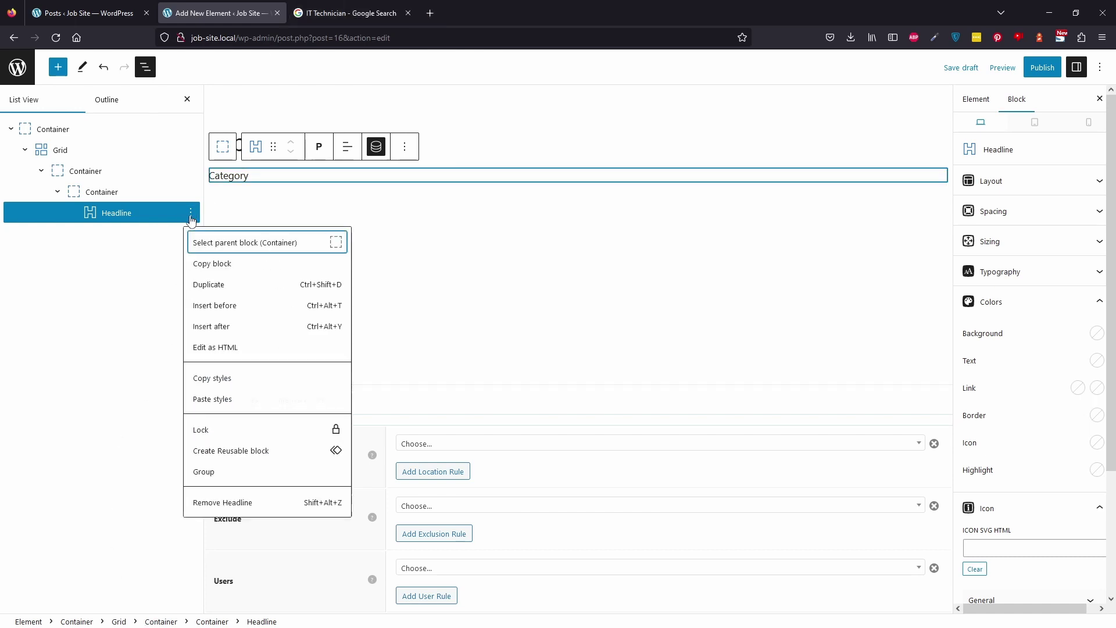
left_click(218, 285)
left_click(376, 176)
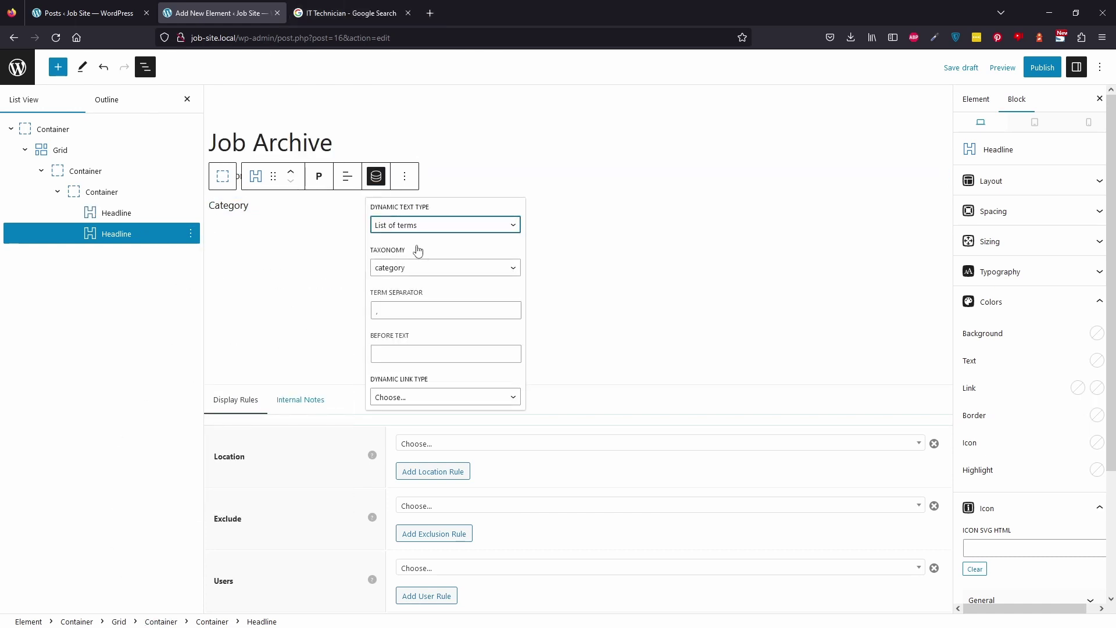
left_click(405, 225)
key("Escape")
key("p")
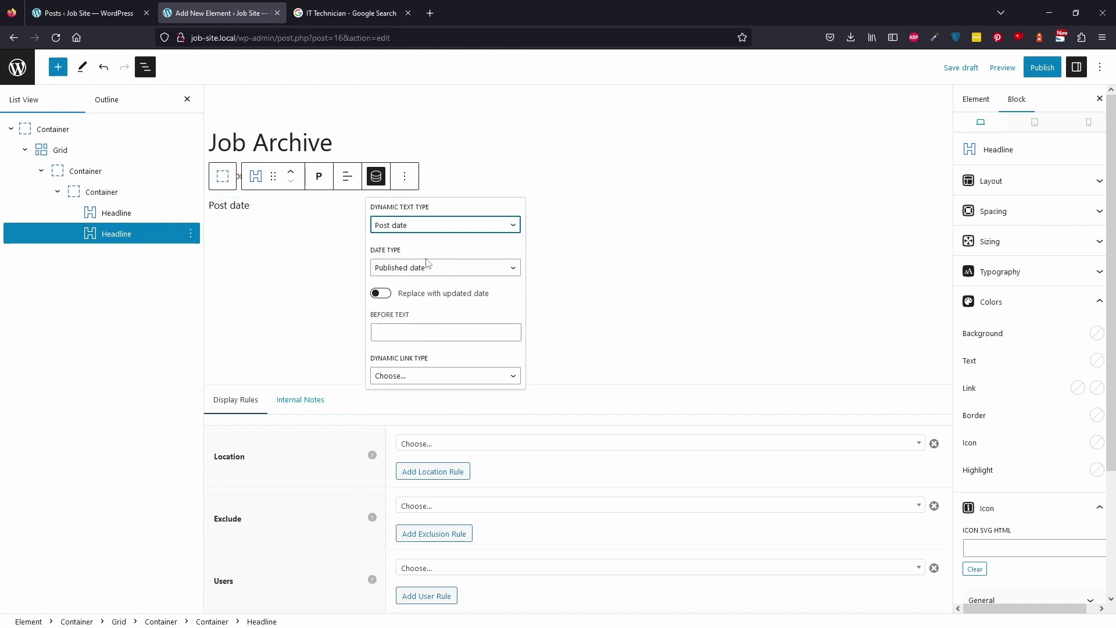
Set the Container holding both headlines to Flex display with a column gap of 15.
left_click(108, 199)
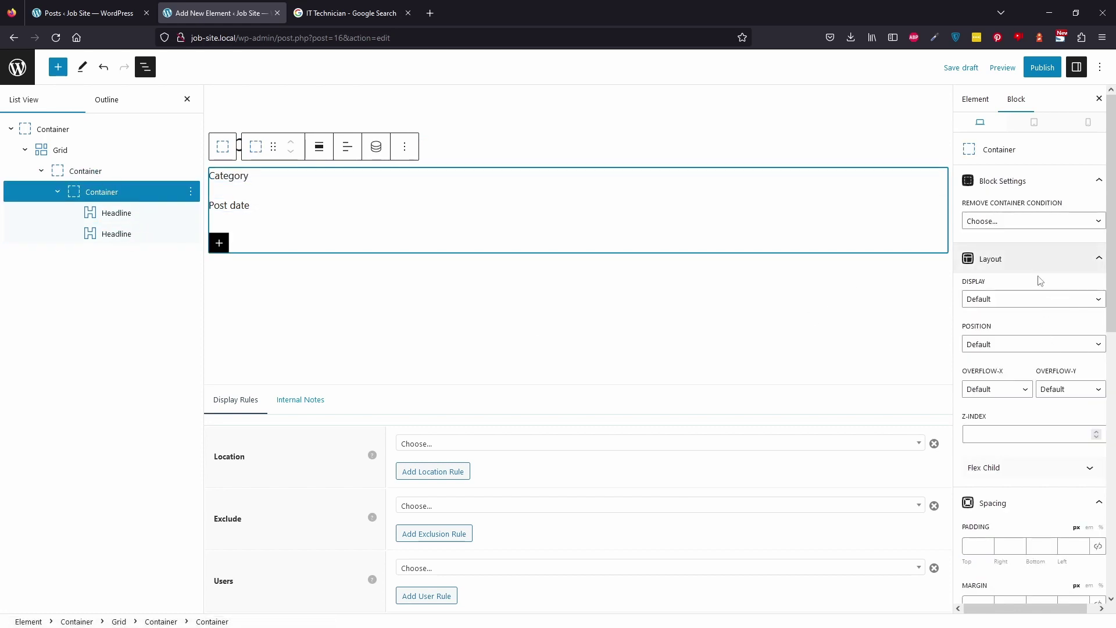
left_click(1023, 301)
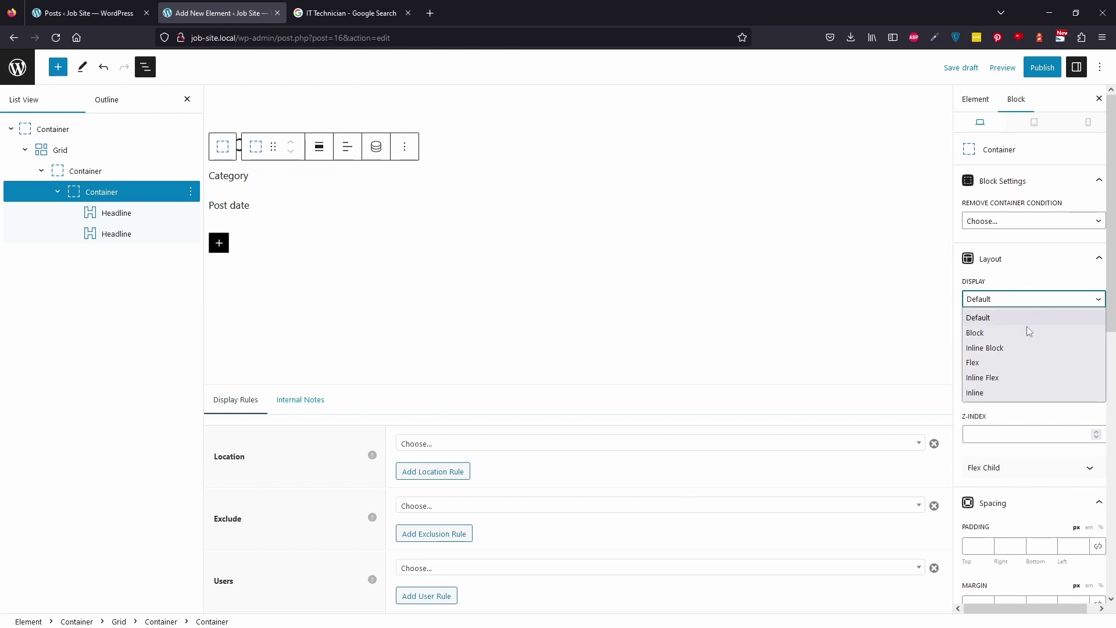
left_click(1014, 364)
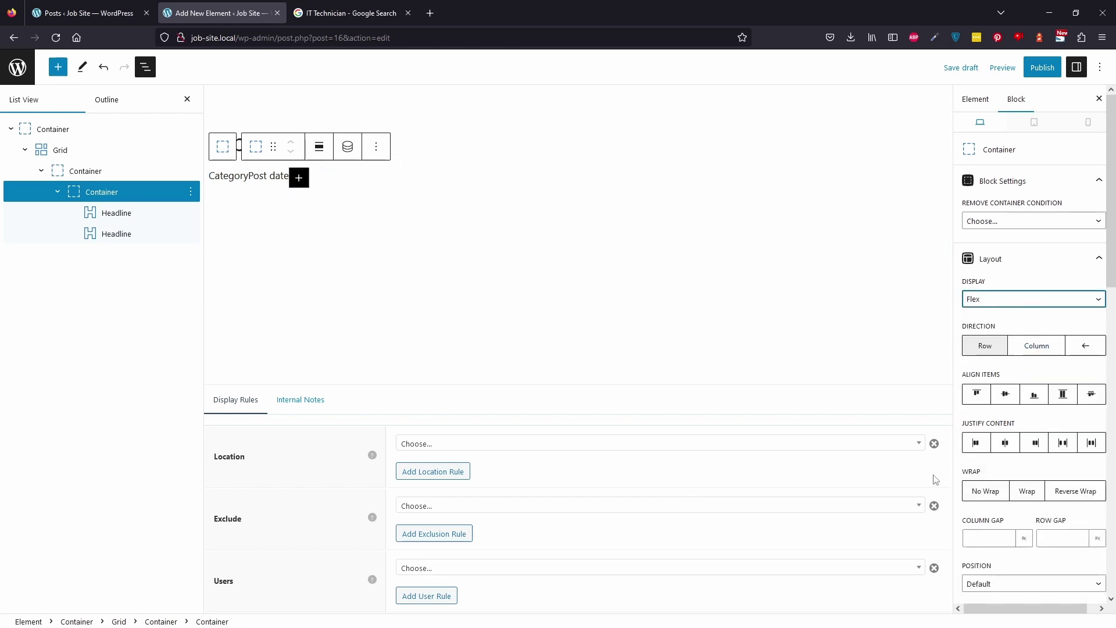
scroll(1040, 465, "down", 2)
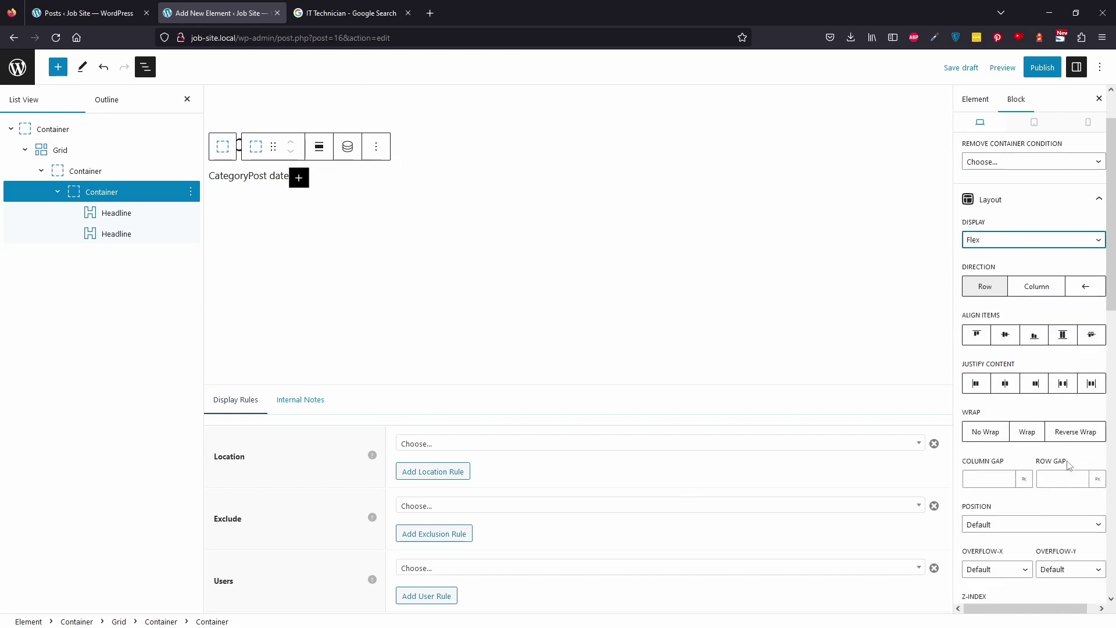
left_click(1003, 483)
type("15")
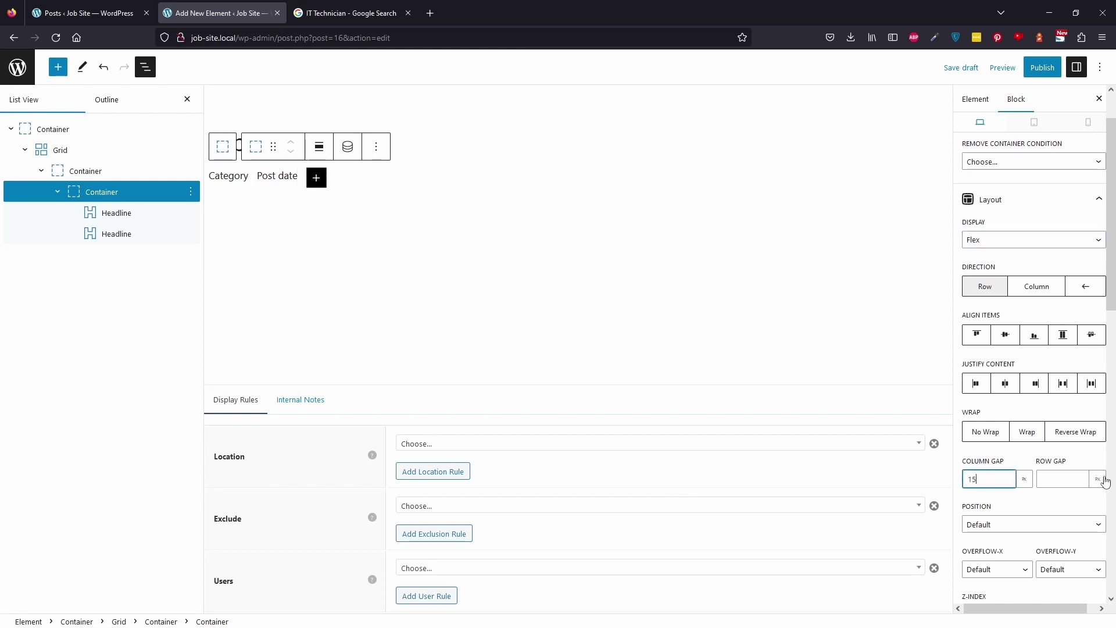
Give the category headline a right padding of 15 px.
left_click(140, 213)
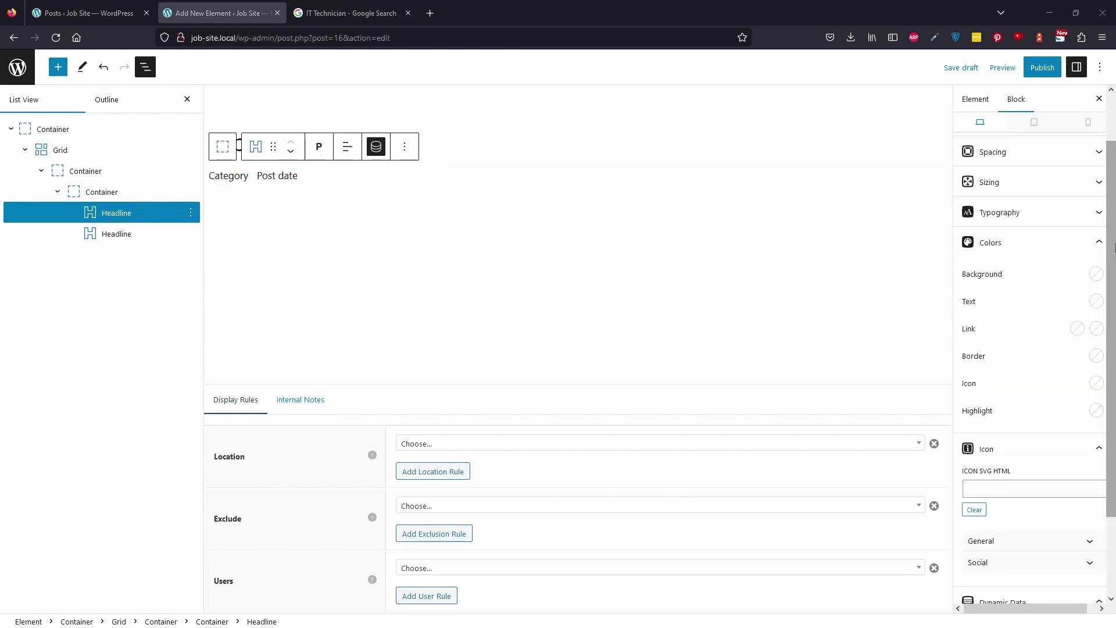
scroll(1028, 337, "down", 3)
scroll(1087, 535, "up", 3)
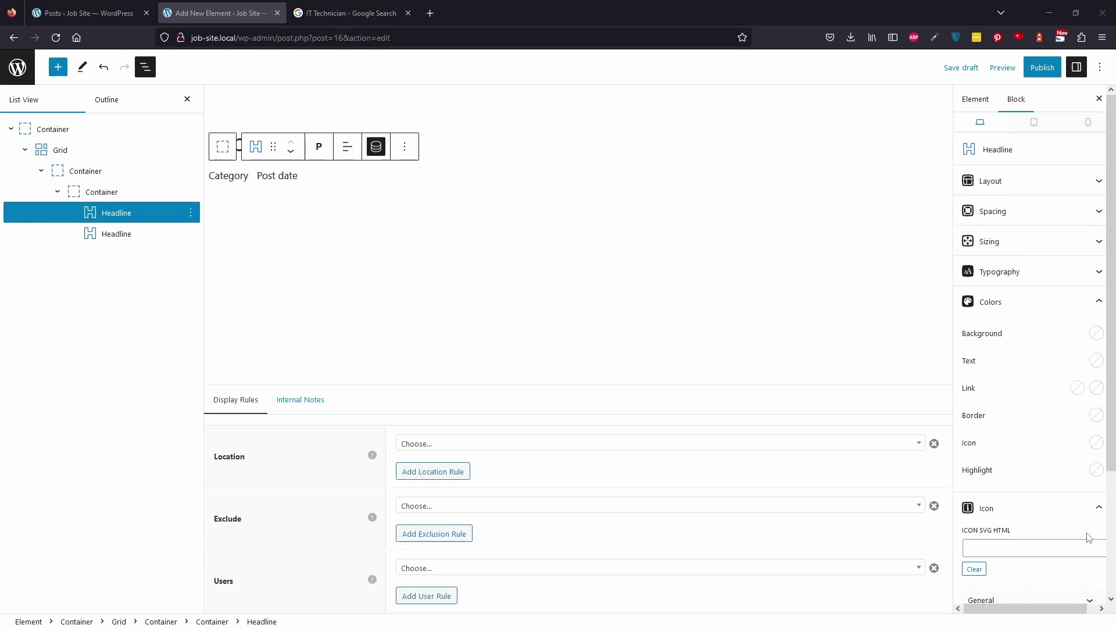
left_click(1023, 211)
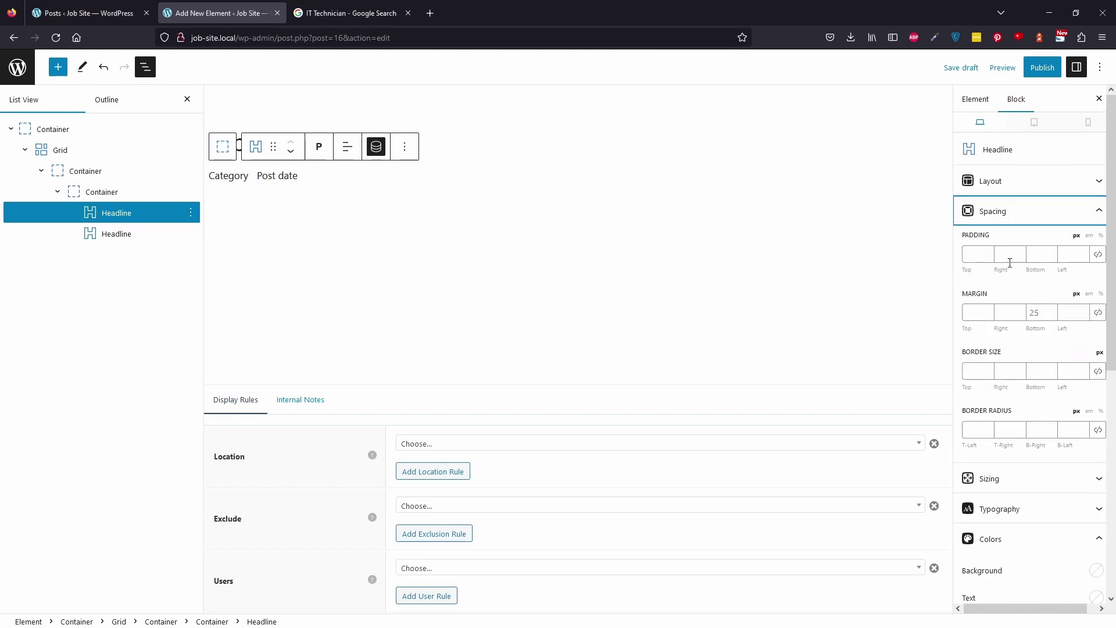
left_click(1010, 263)
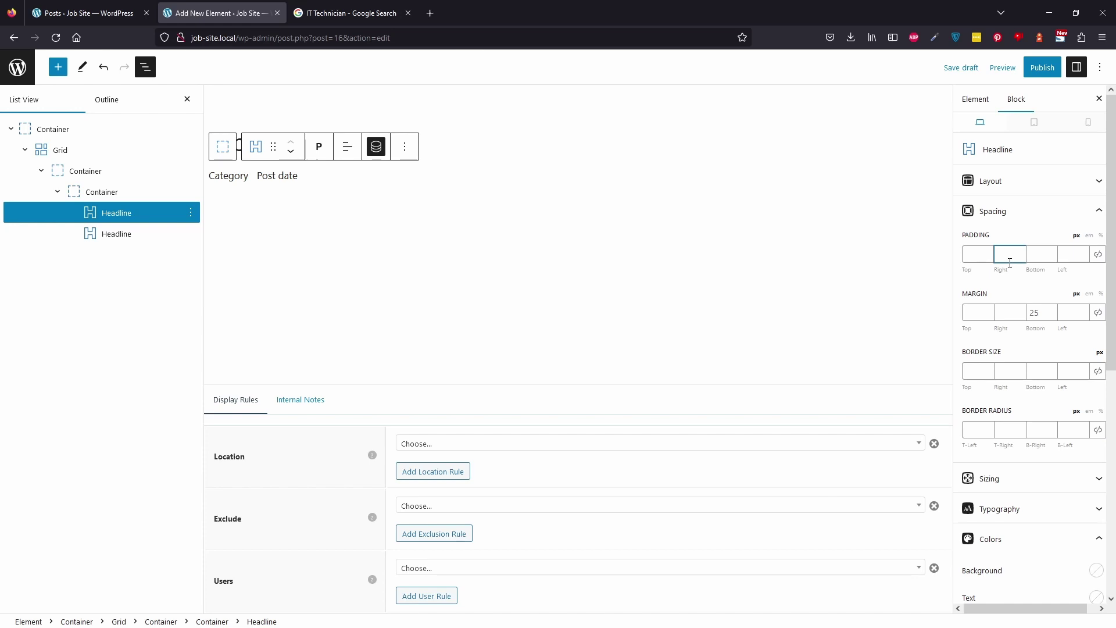
type("515")
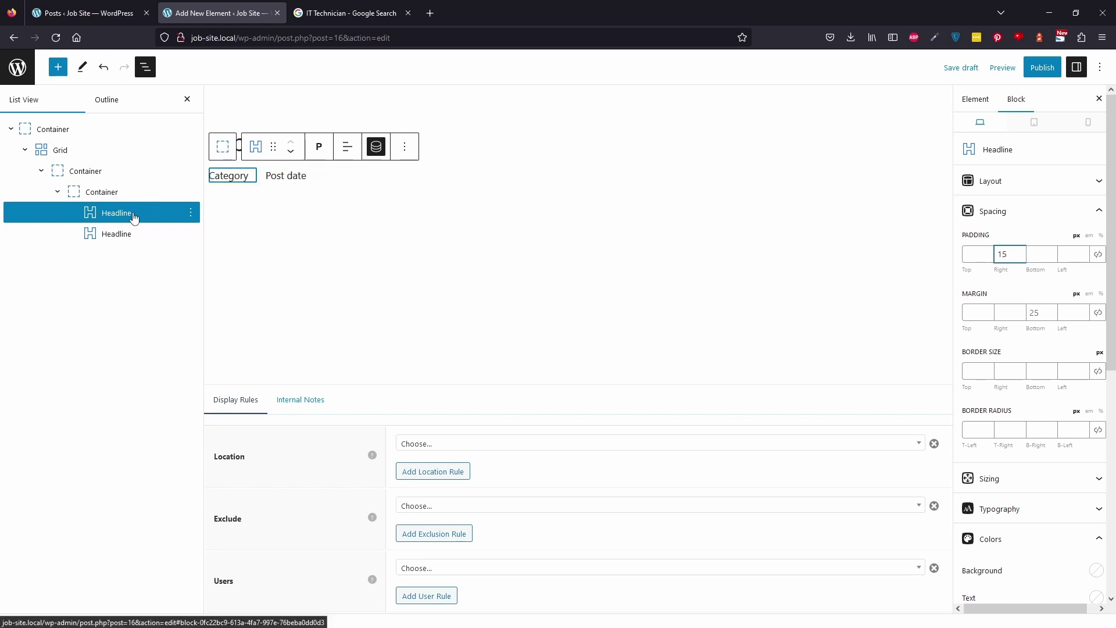
Reduce the column gap of the Container around the two headlines to 5.
left_click(130, 192)
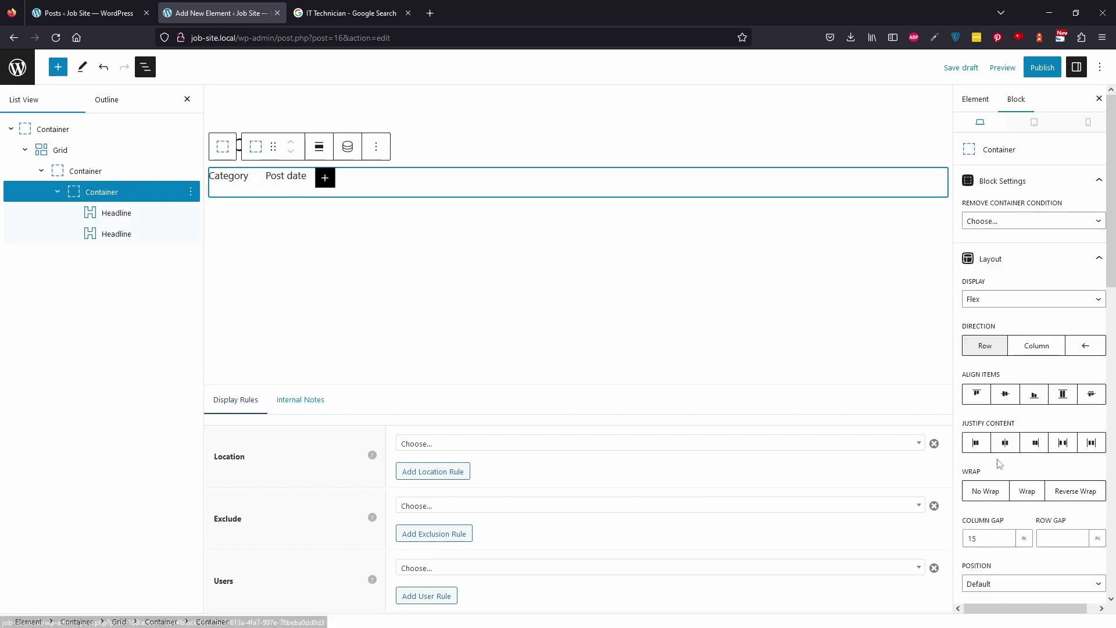
double_click(1004, 540)
type("5")
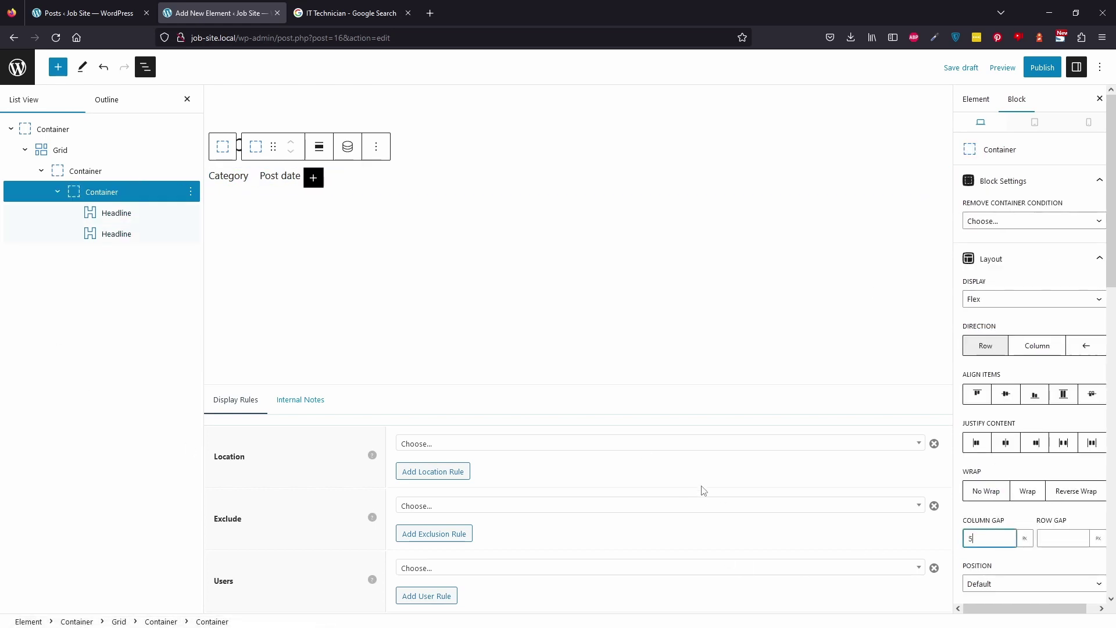
Set the category headline's border colour to the dark grey contrast-2 palette colour.
left_click(129, 213)
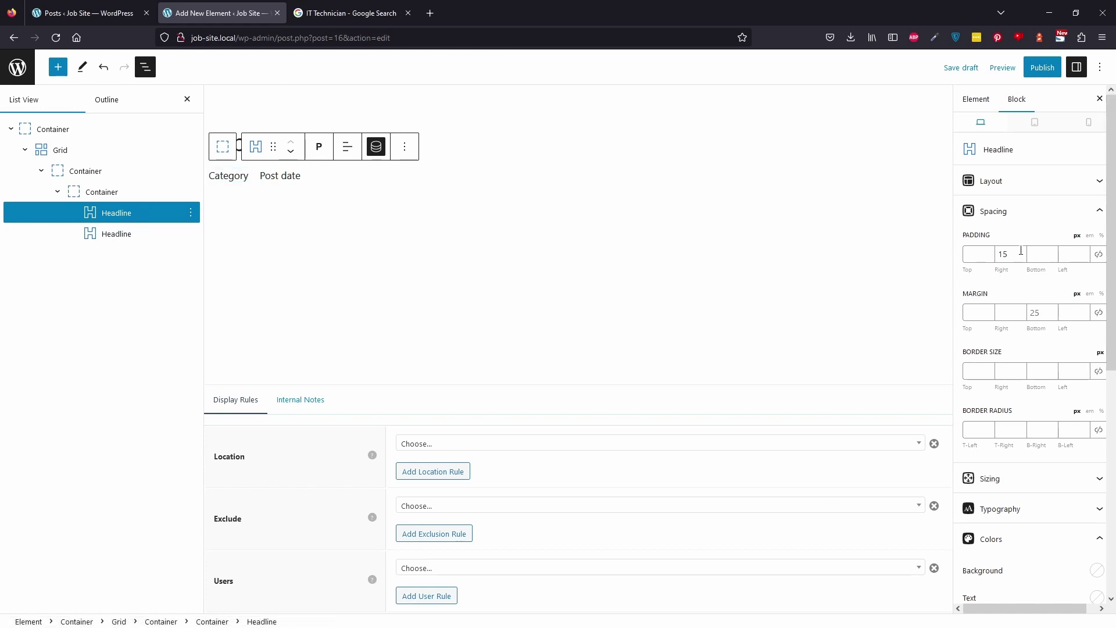
scroll(1025, 427, "down", 1)
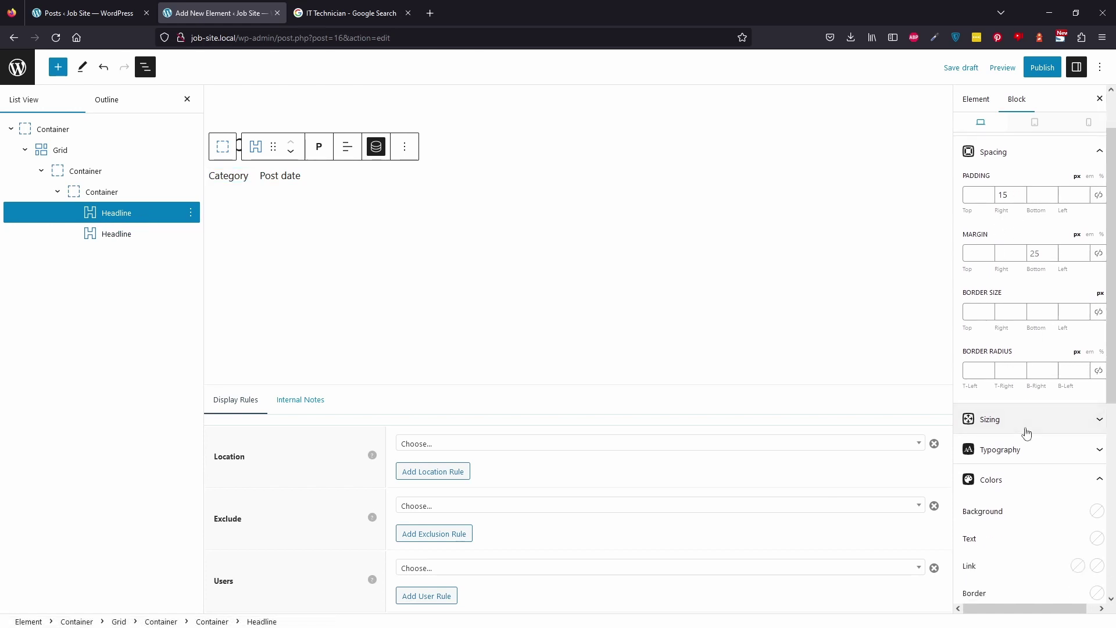
scroll(1000, 510, "down", 2)
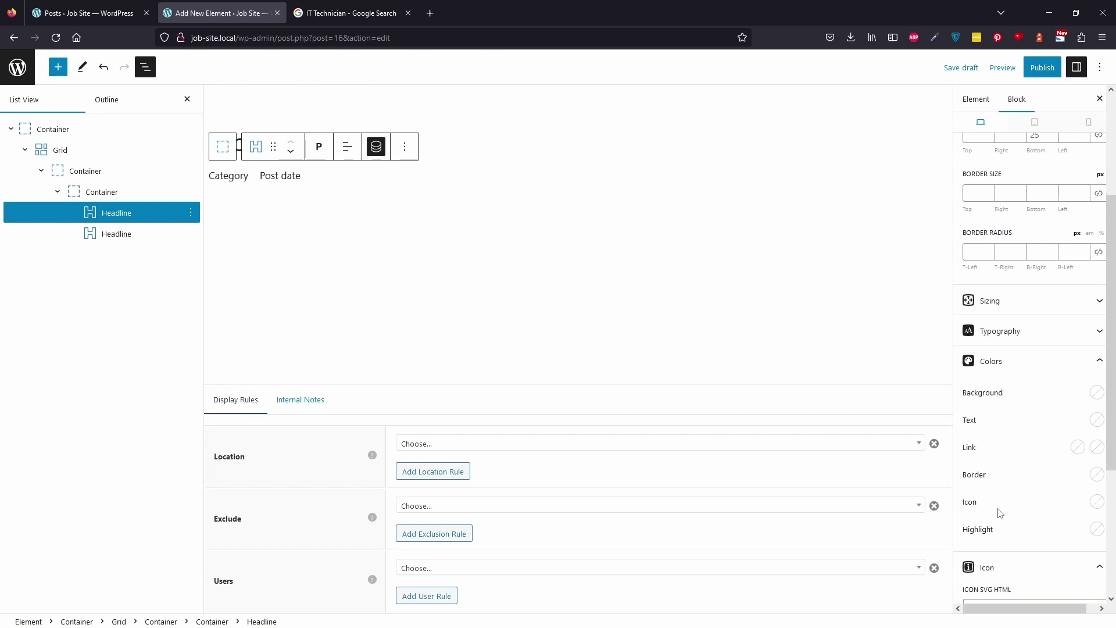
left_click(1093, 478)
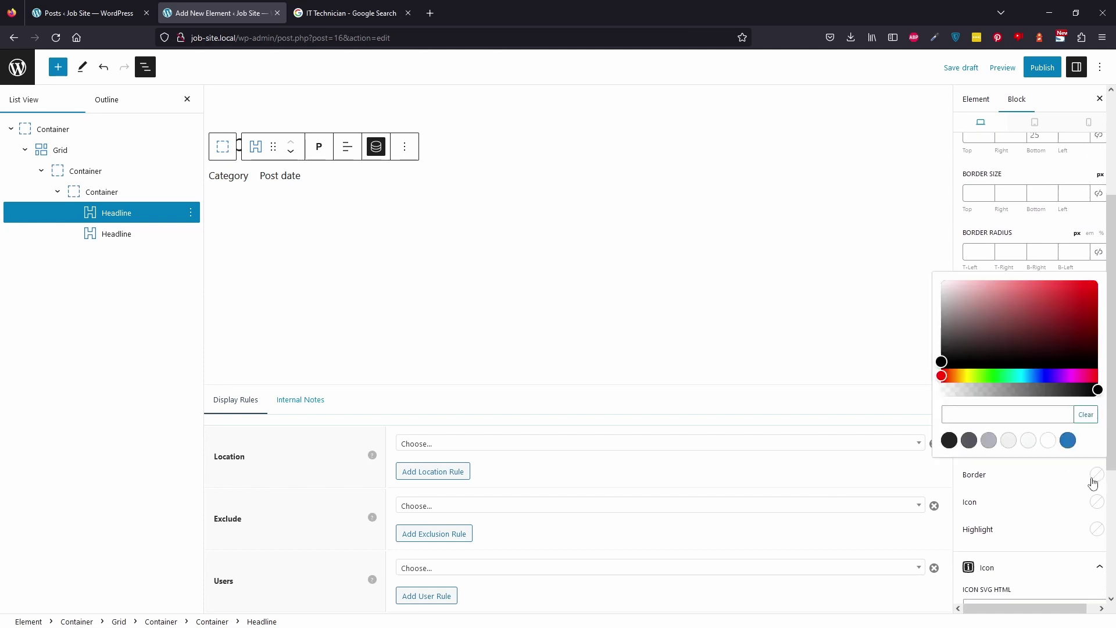
left_click(970, 441)
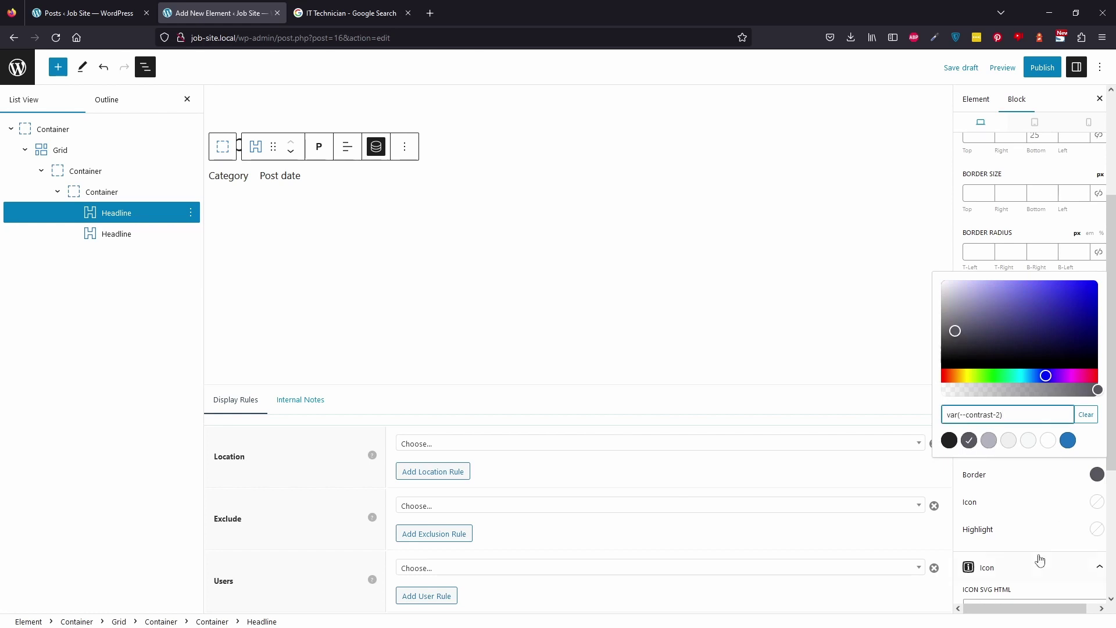
left_click(1043, 467)
scroll(1041, 501, "down", 1)
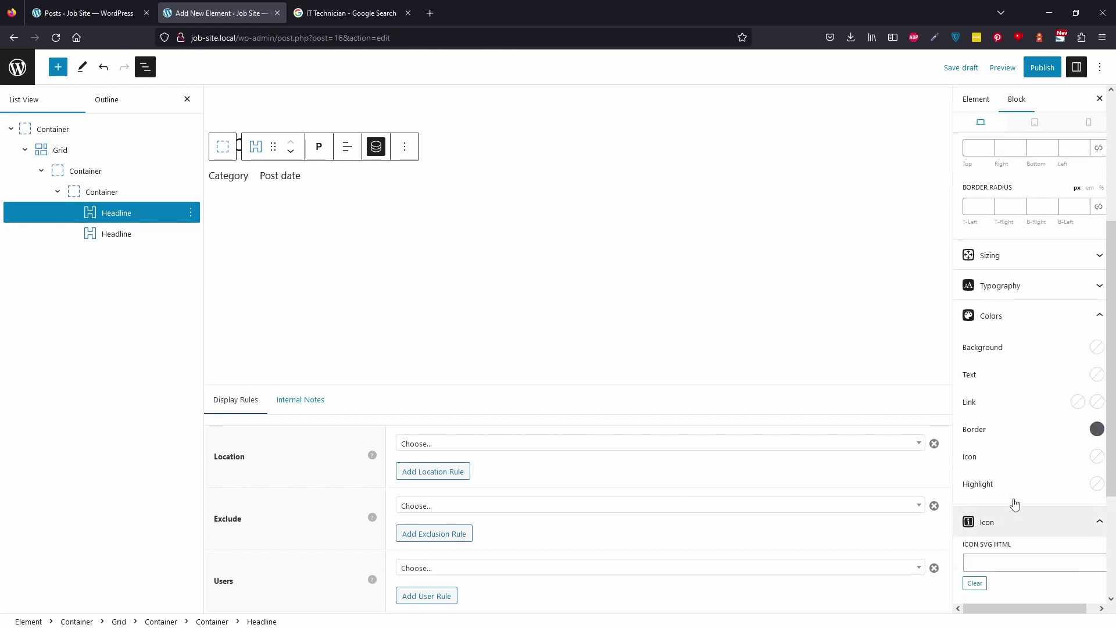
Give the category headline a right border size of 2 px.
scroll(1040, 501, "up", 3)
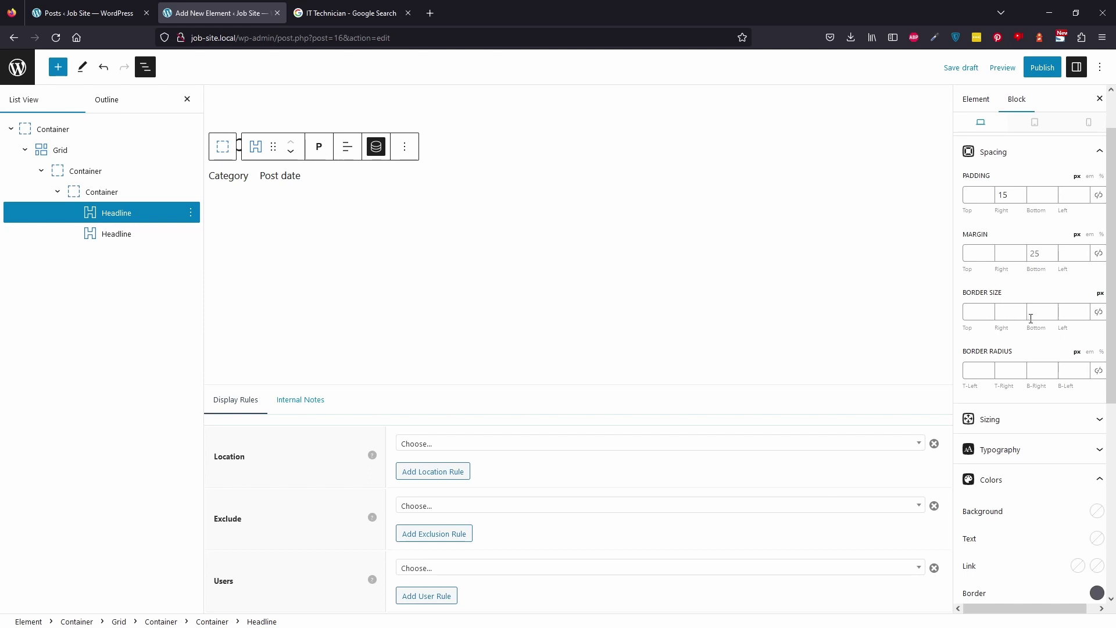
left_click(1015, 317)
type("2")
Set the column gap of the Container around the two headlines to 15.
left_click(161, 191)
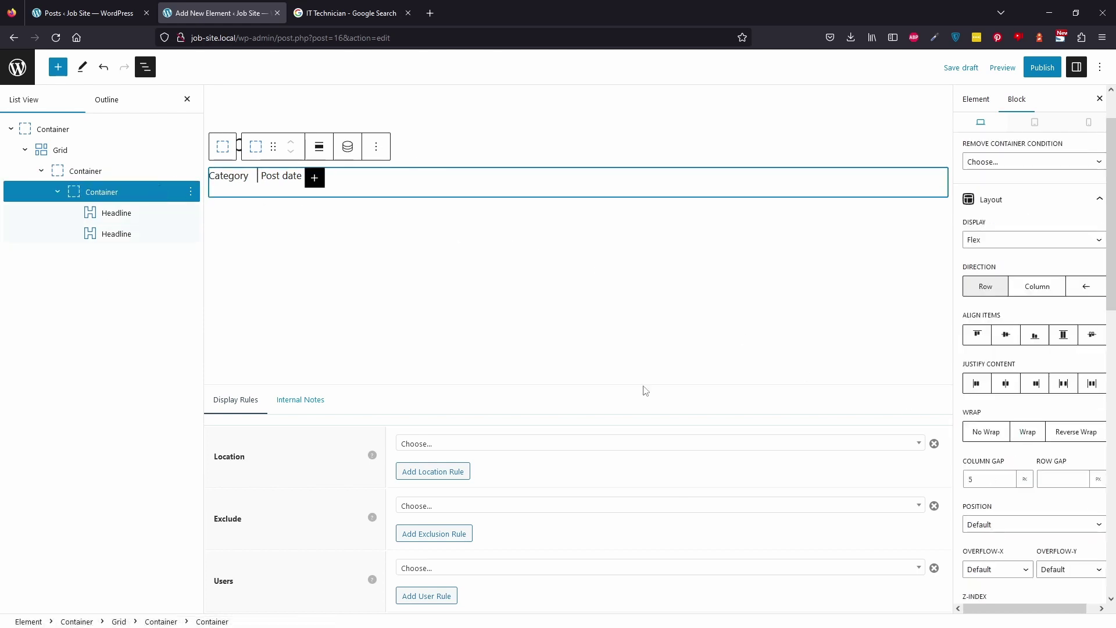
double_click(993, 472)
type("15")
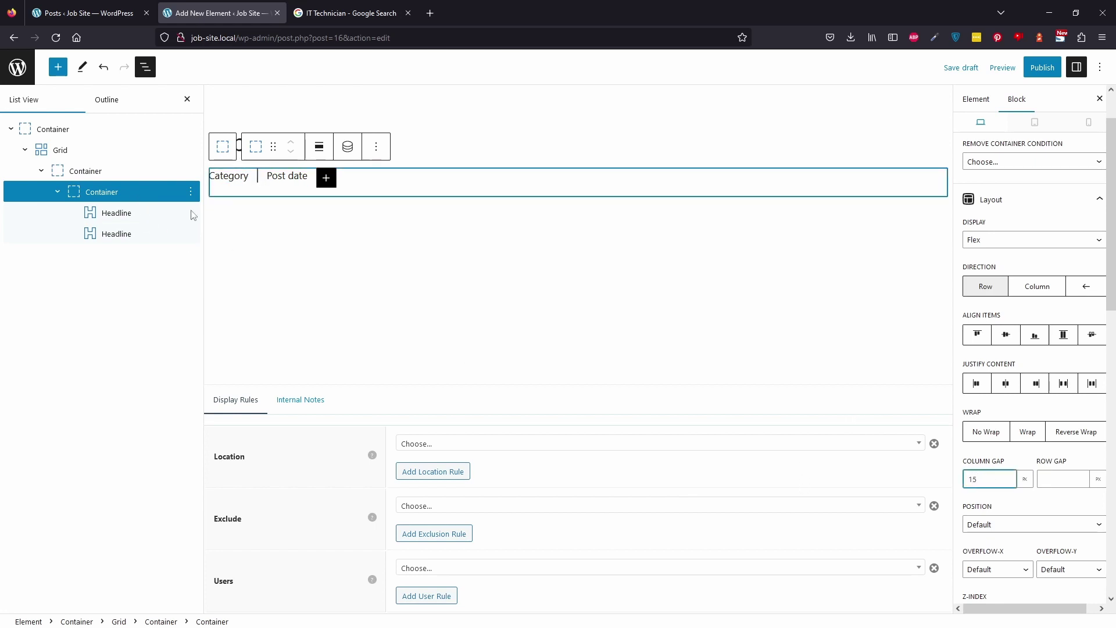
Set the category headline's typography to a 20 px font size and 700 - Bold font weight.
left_click(159, 233)
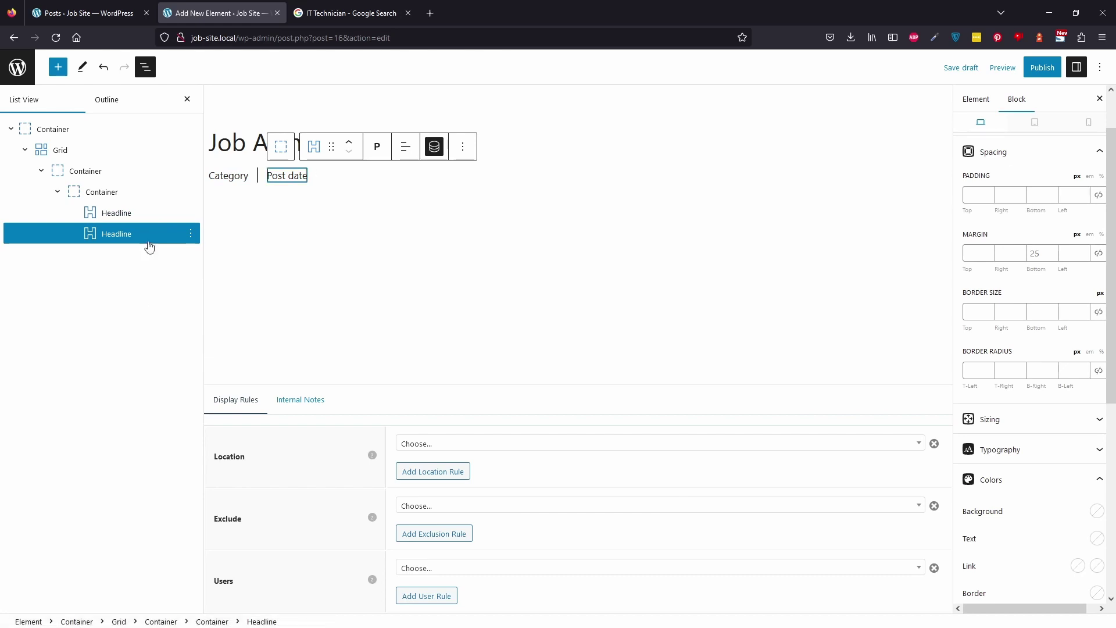
left_click(133, 216)
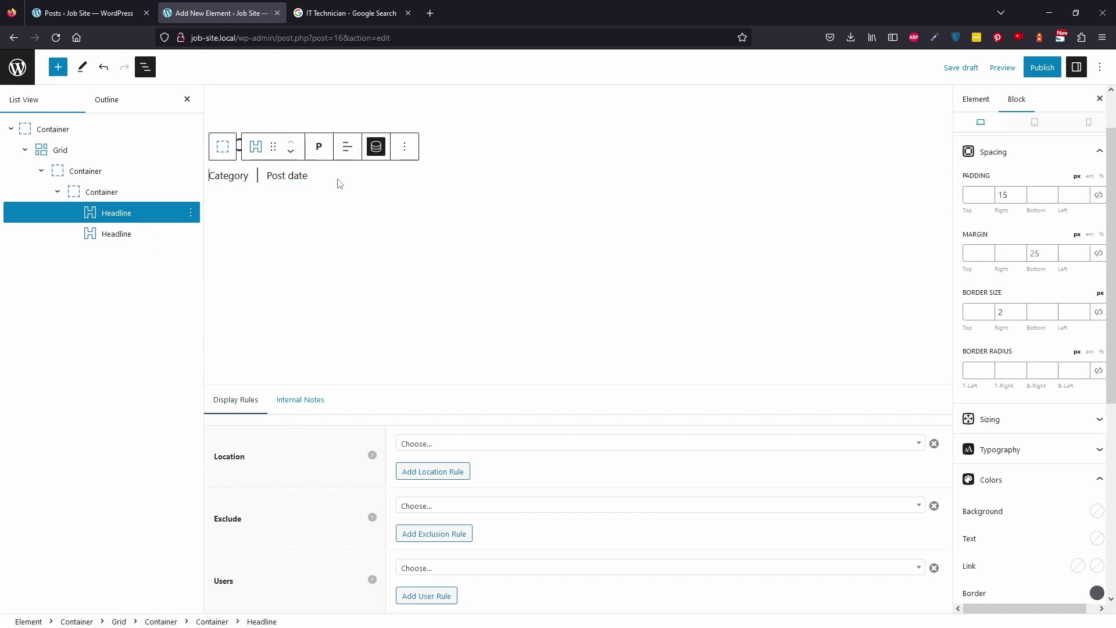
left_click(1029, 425)
left_click(1024, 450)
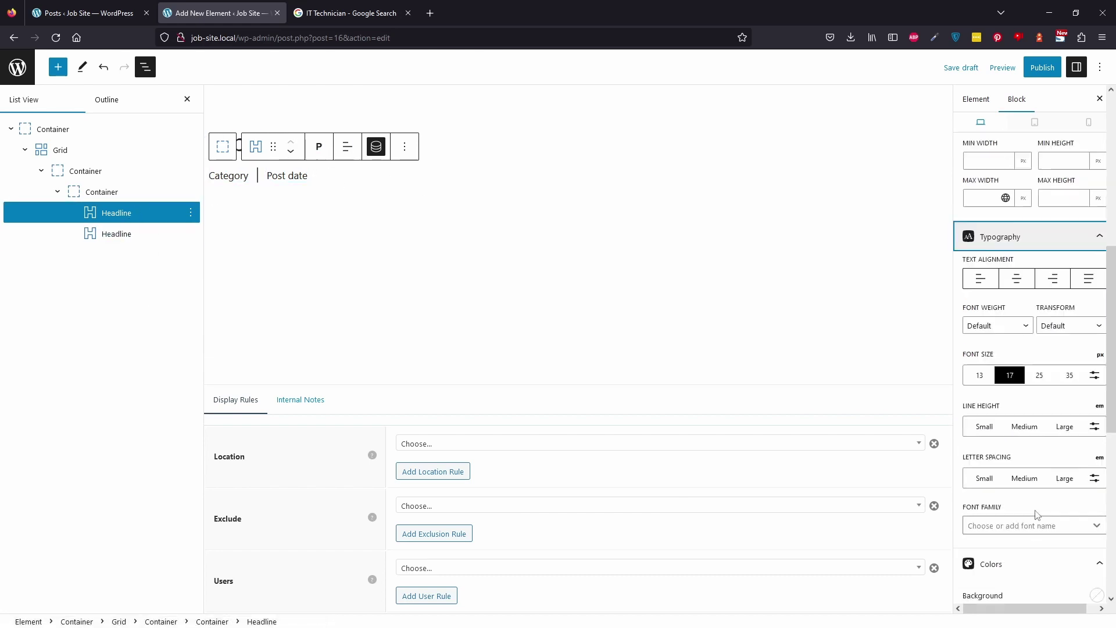
left_click(1095, 375)
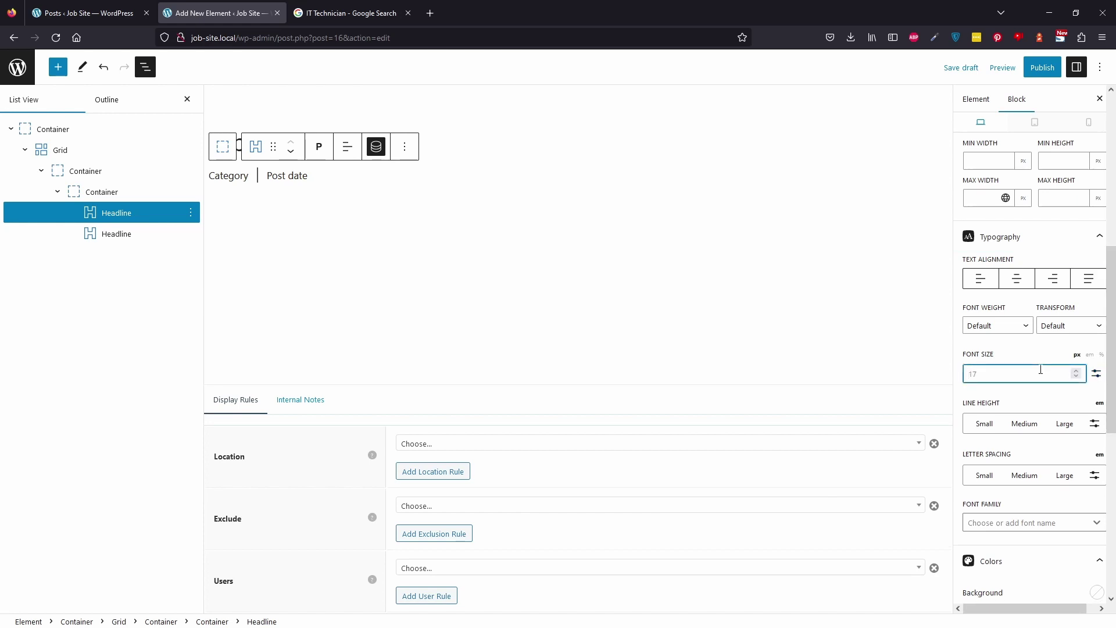
type("20")
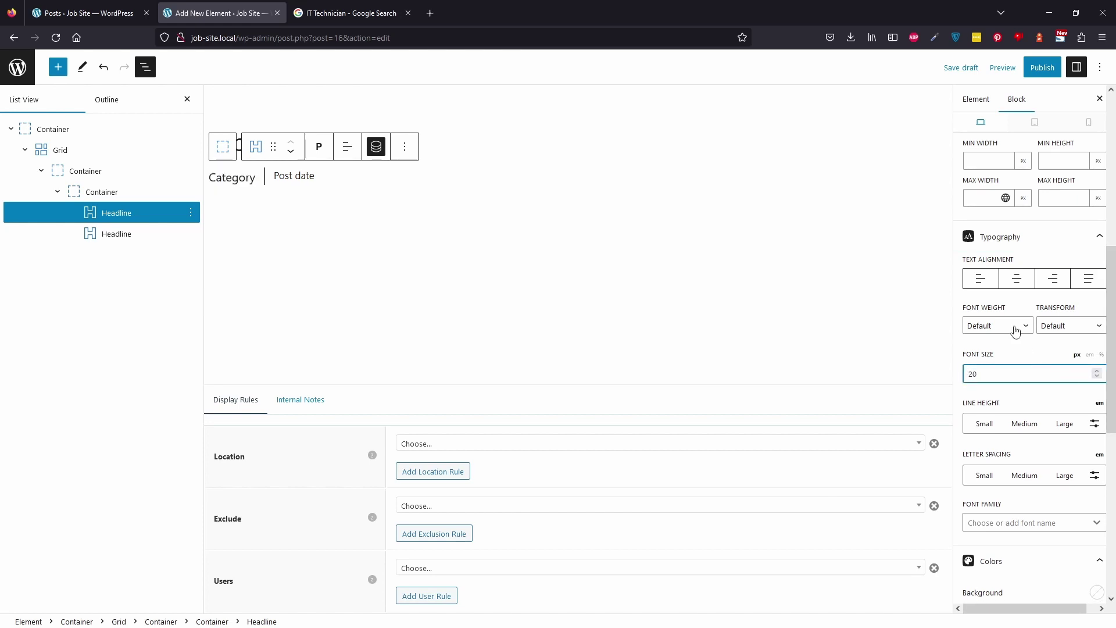
left_click(1015, 331)
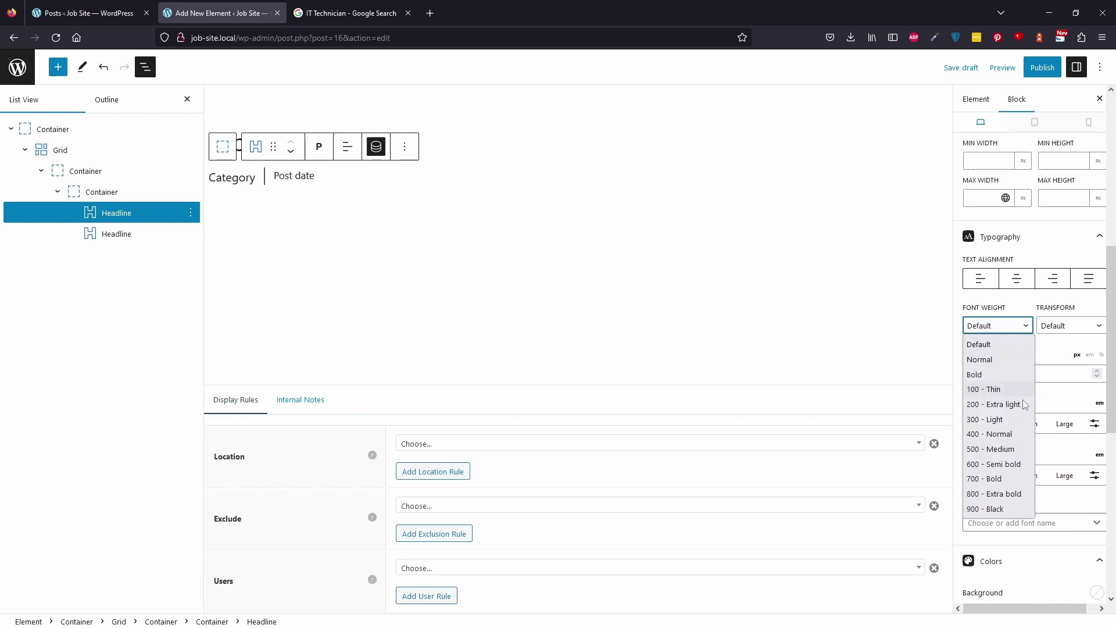
left_click(1007, 481)
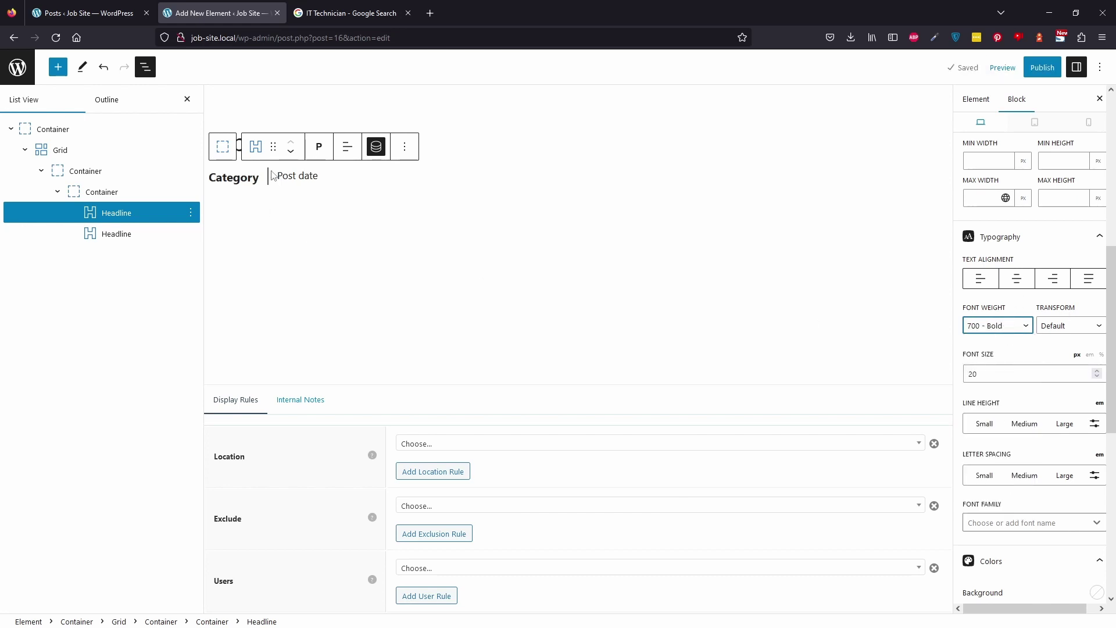
Set the Align Items option of the Container around the two headlines to center.
left_click(151, 199)
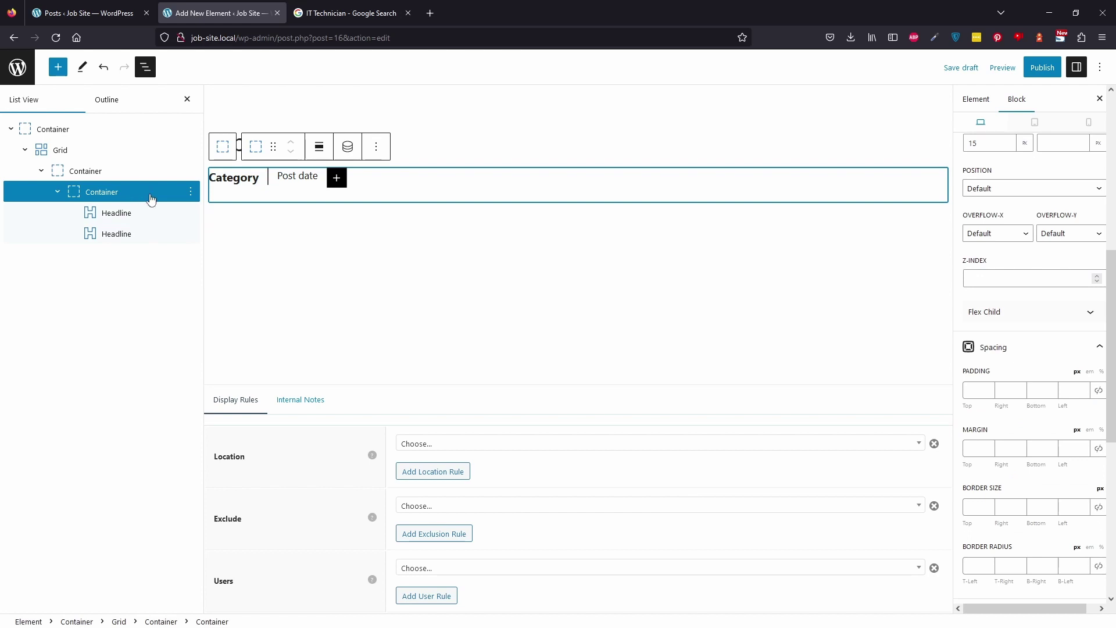
left_click(1006, 354)
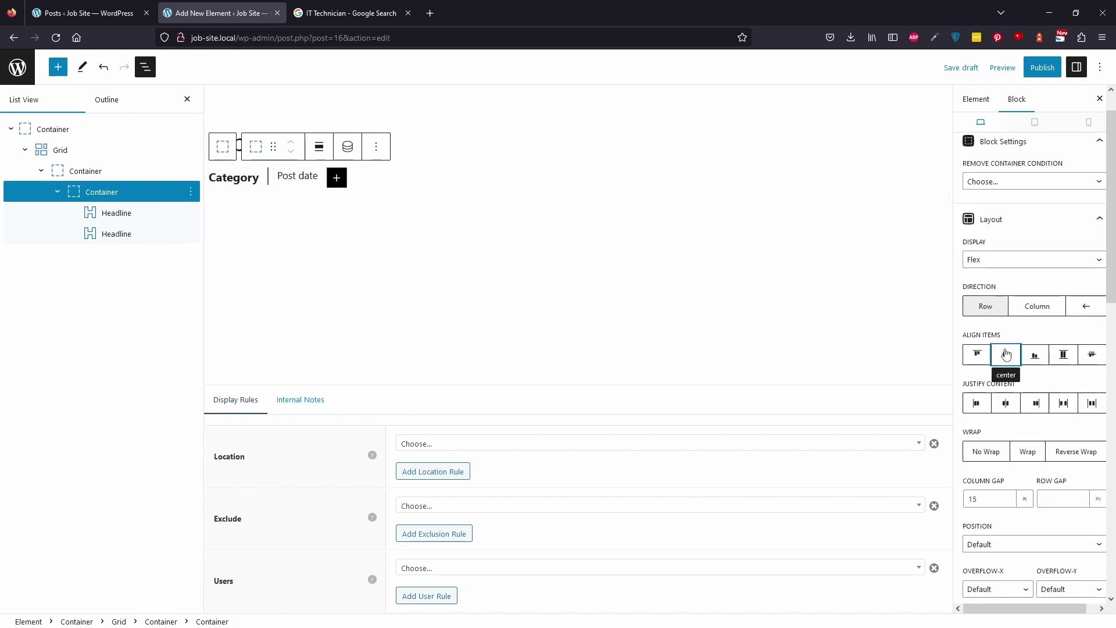
left_click(1006, 354)
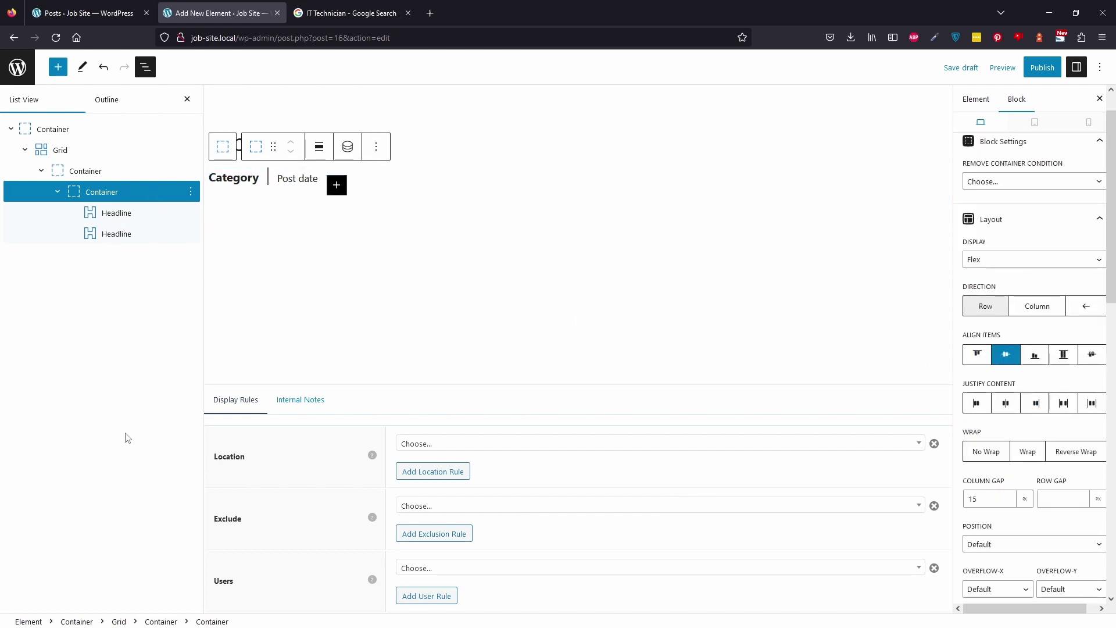
Add a Headline block below the category and date row within the Grid's Container and make it a Paragraph element.
left_click(113, 170)
left_click(219, 218)
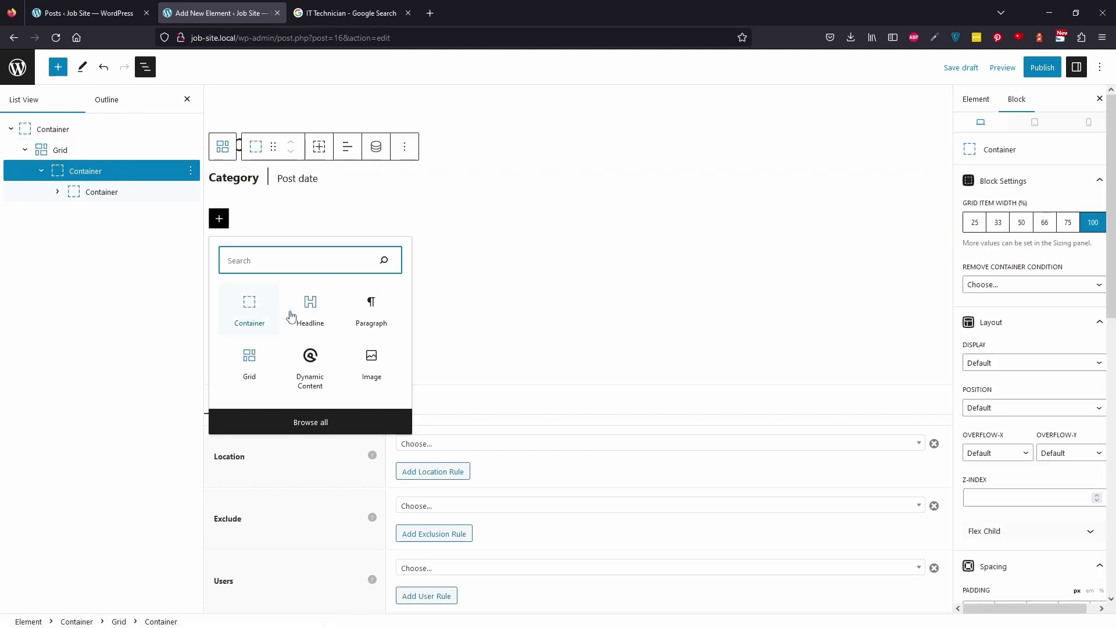
left_click(307, 312)
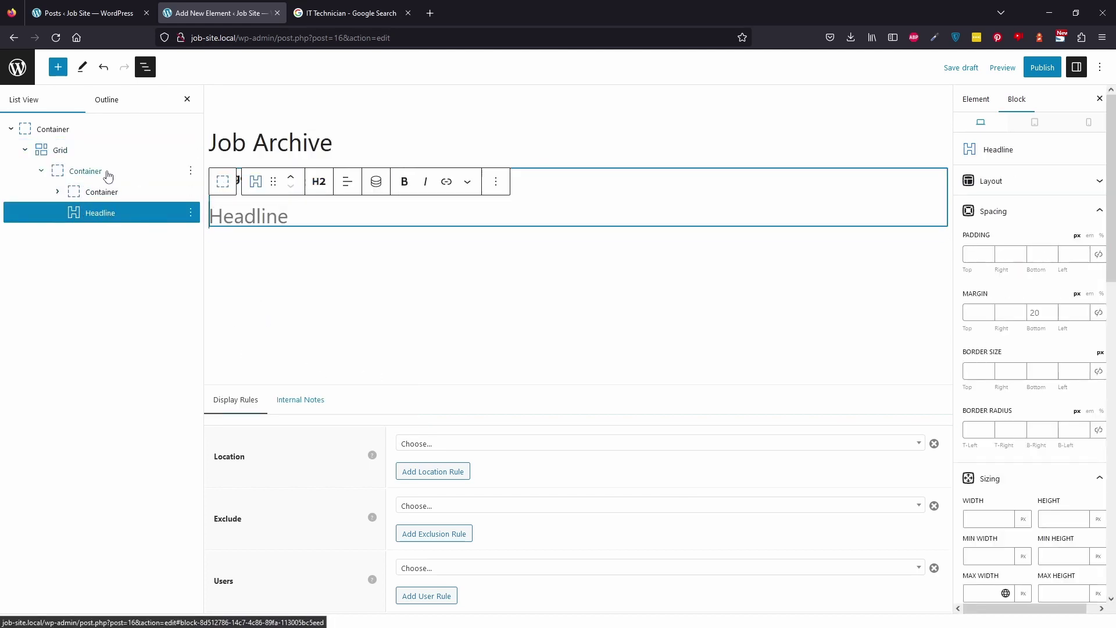
left_click(320, 184)
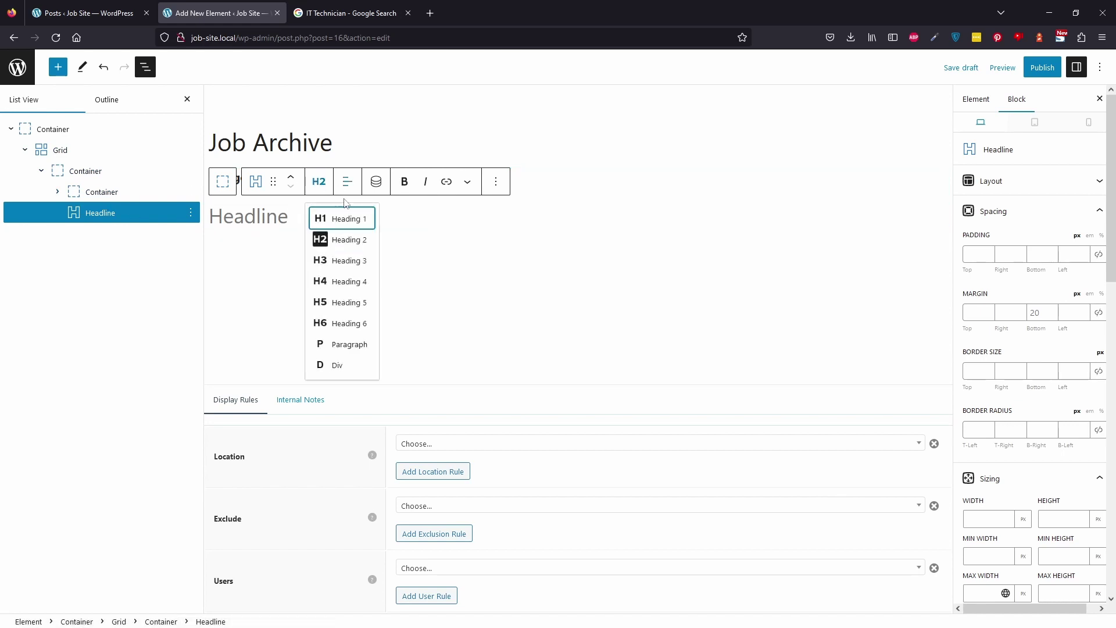
left_click(347, 349)
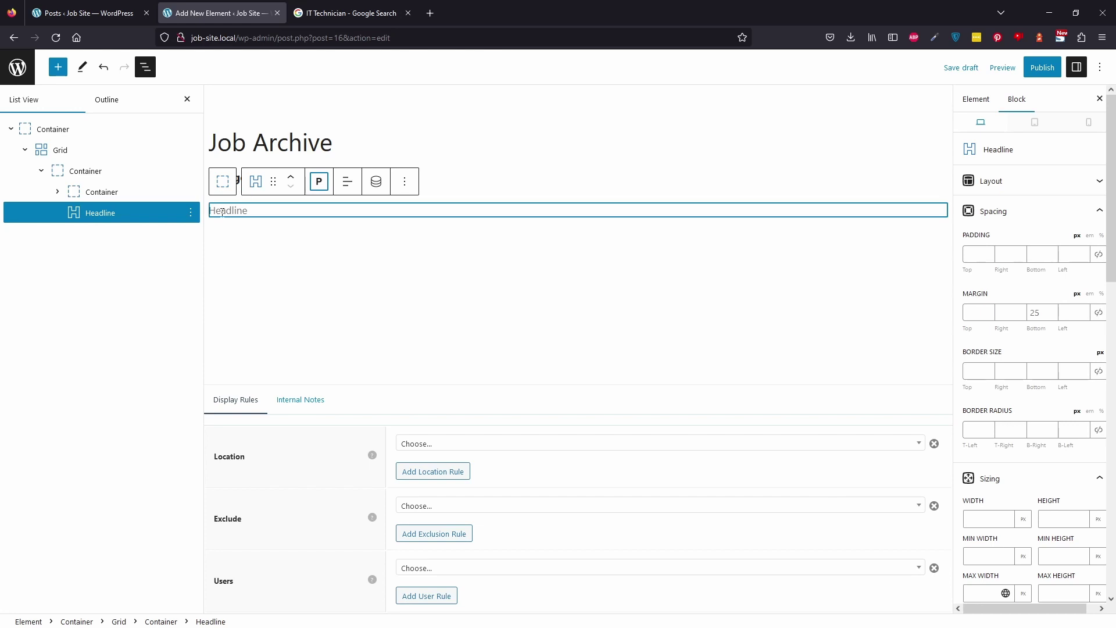
Set the new headline's dynamic text type to Post meta with the meta field name salary.
left_click(376, 182)
left_click(401, 231)
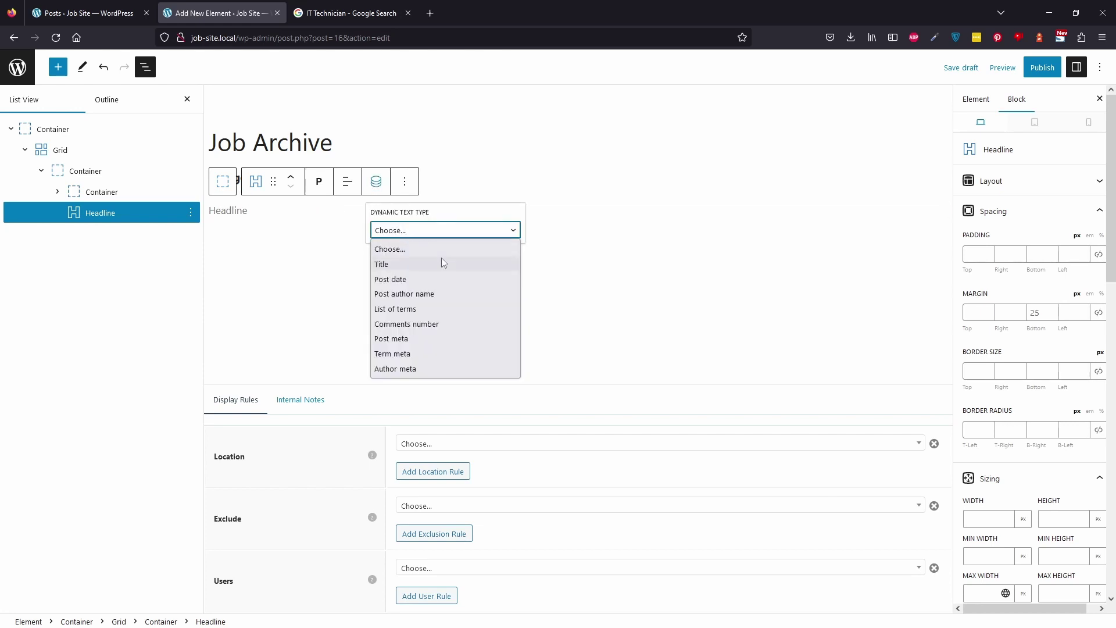
left_click(435, 337)
left_click(417, 276)
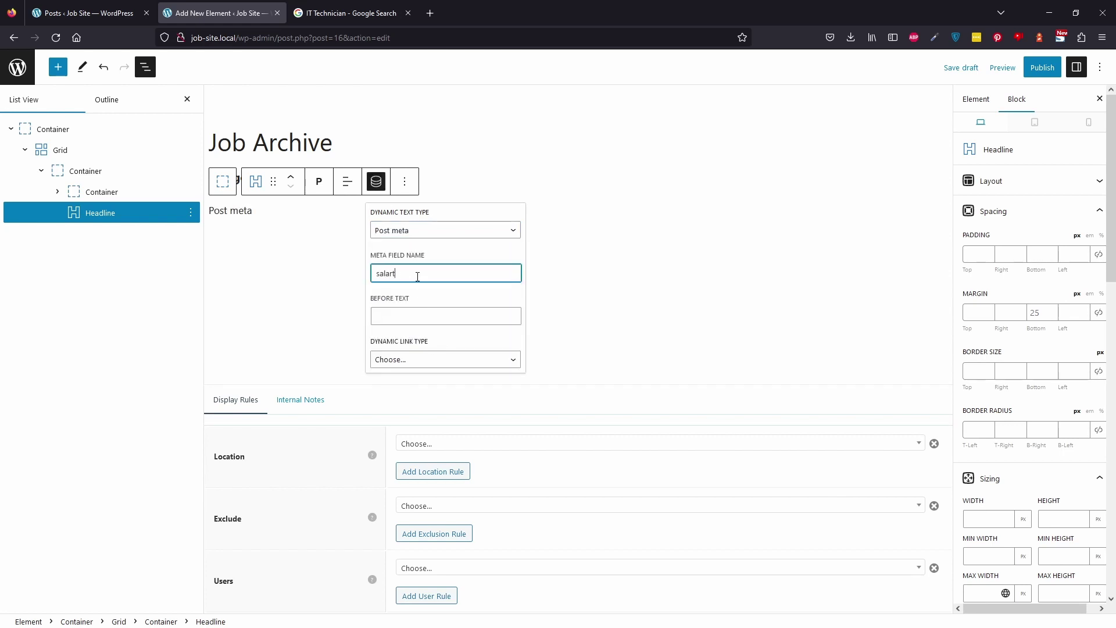
left_click(114, 286)
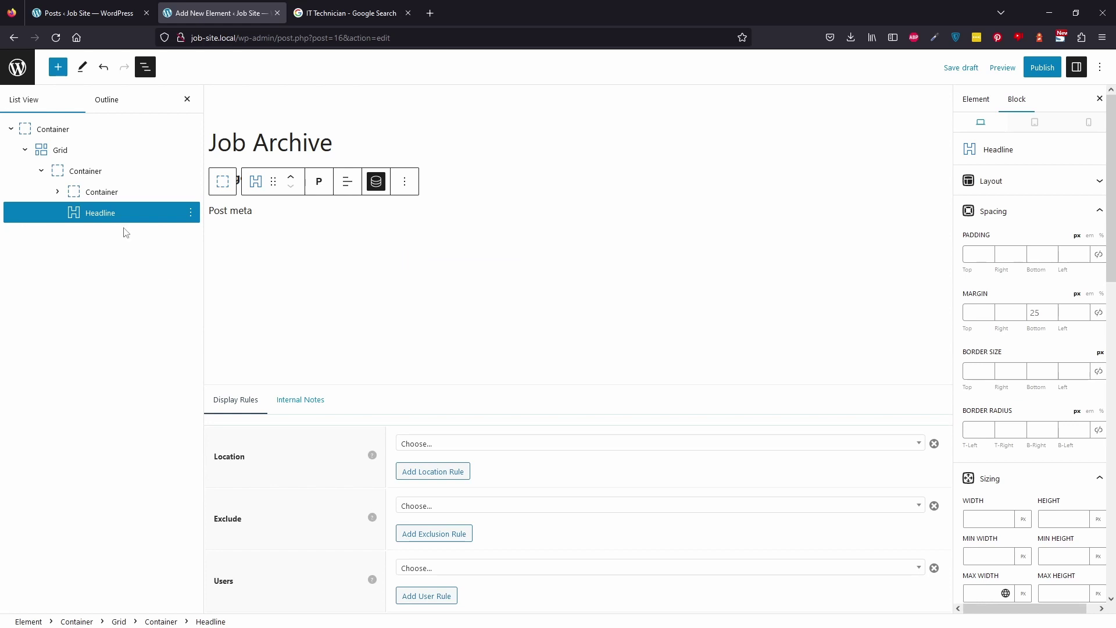
Duplicate the salary headline and change the copy's element to Heading 2.
left_click(190, 213)
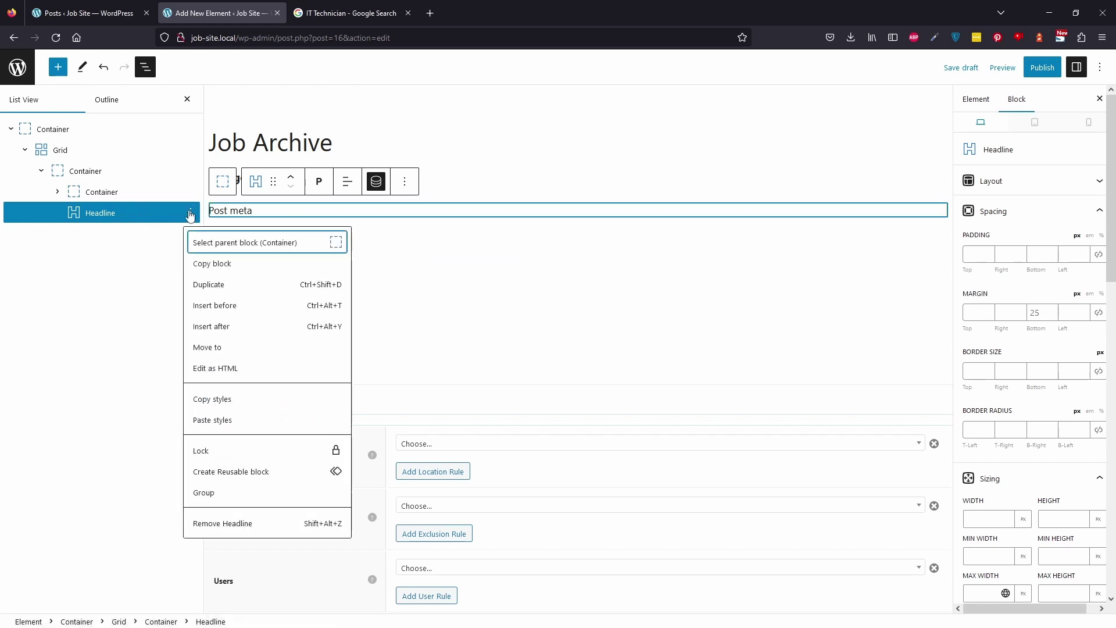
left_click(209, 286)
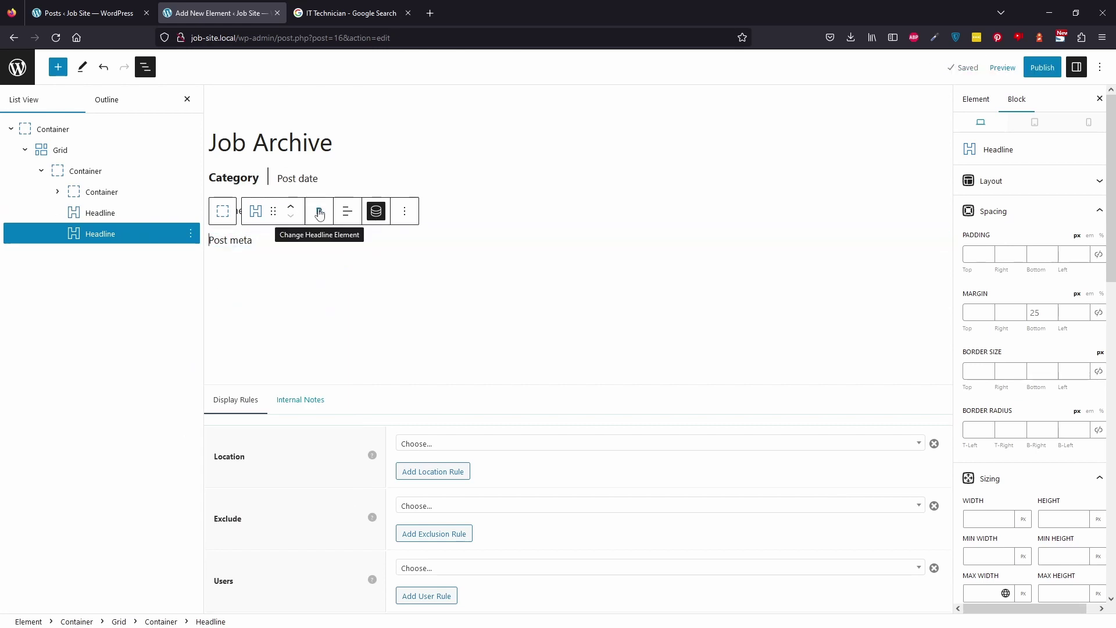
left_click(319, 214)
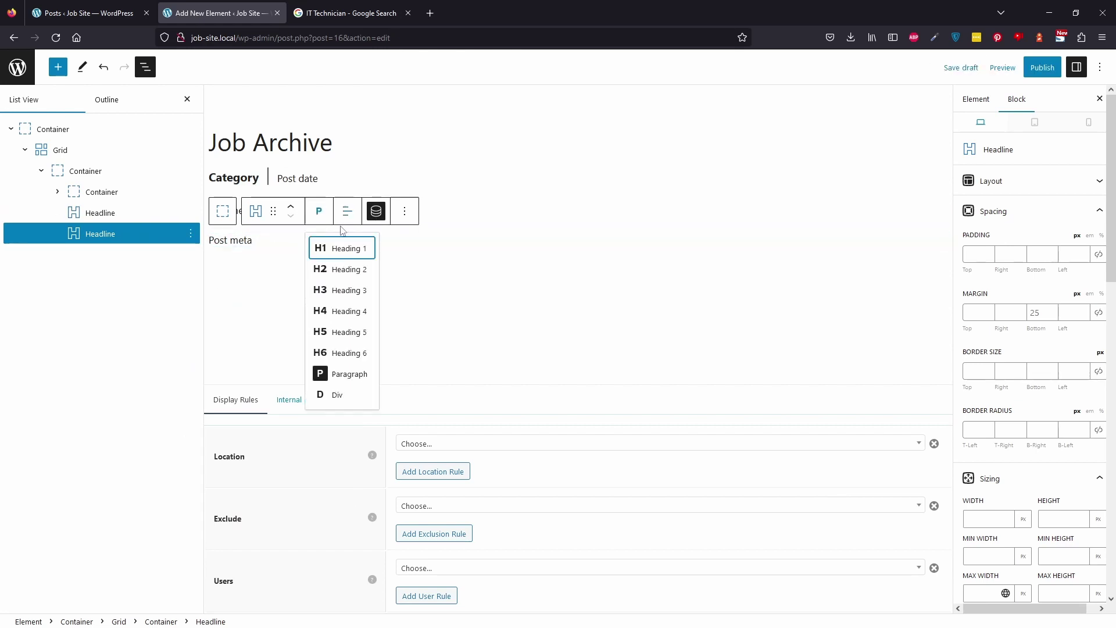
left_click(354, 273)
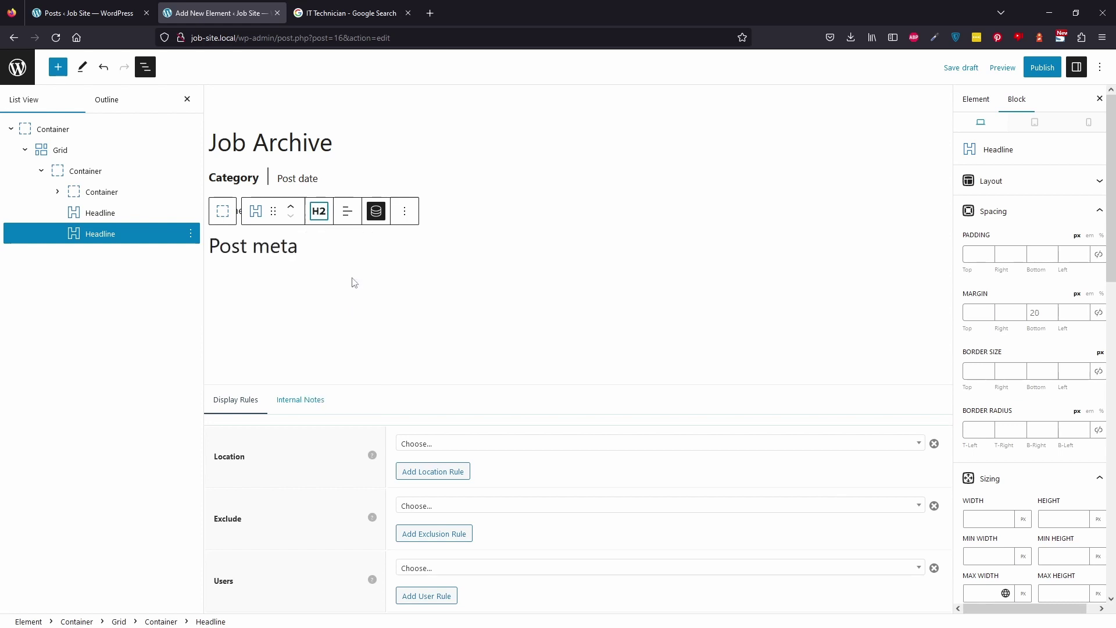
Set the Heading 2 headline's dynamic text type to Title and its dynamic link type to Single post.
left_click(377, 211)
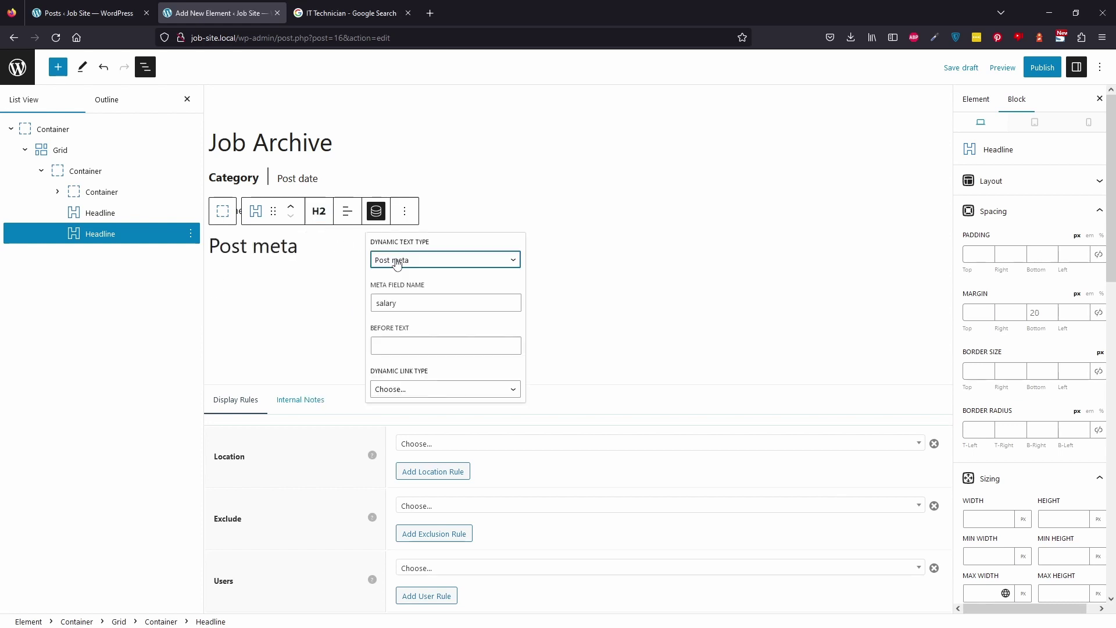
left_click(397, 259)
left_click(423, 293)
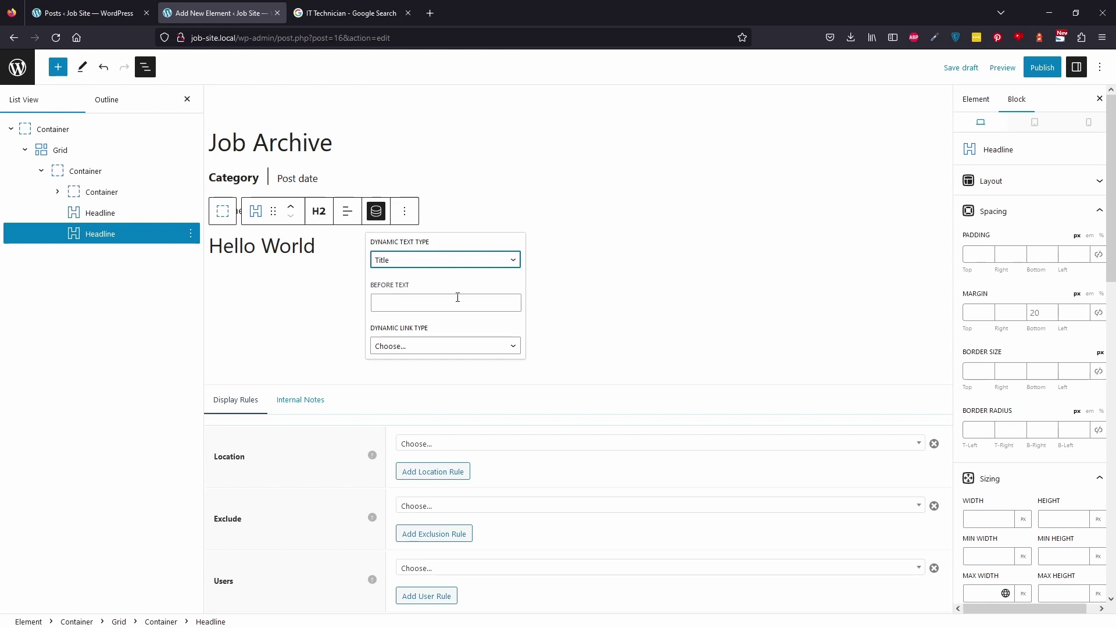
left_click(437, 351)
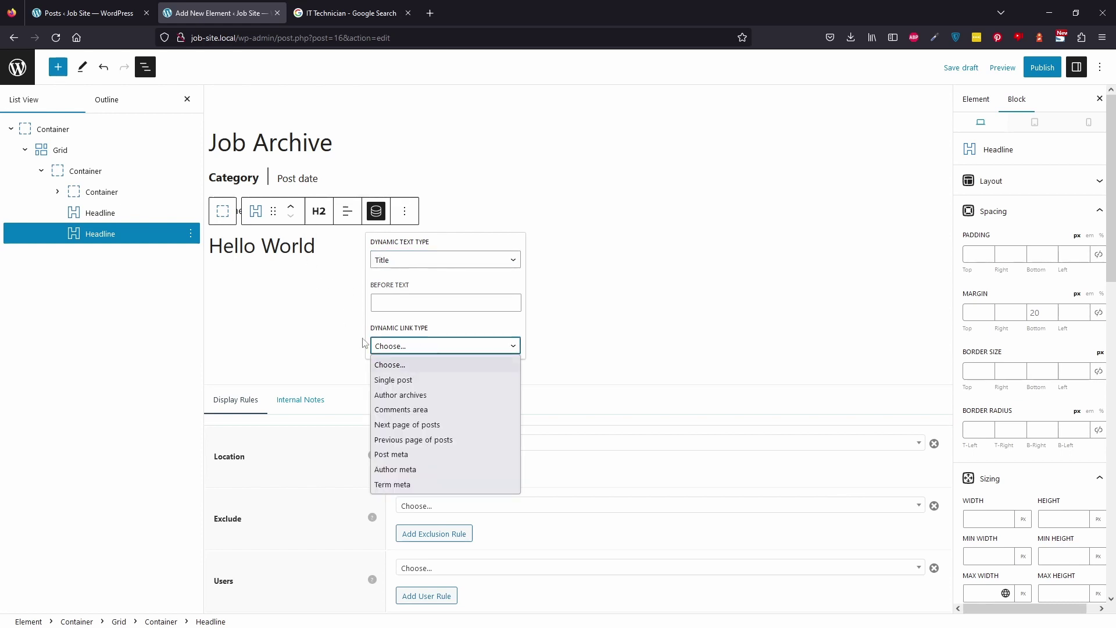
left_click(395, 380)
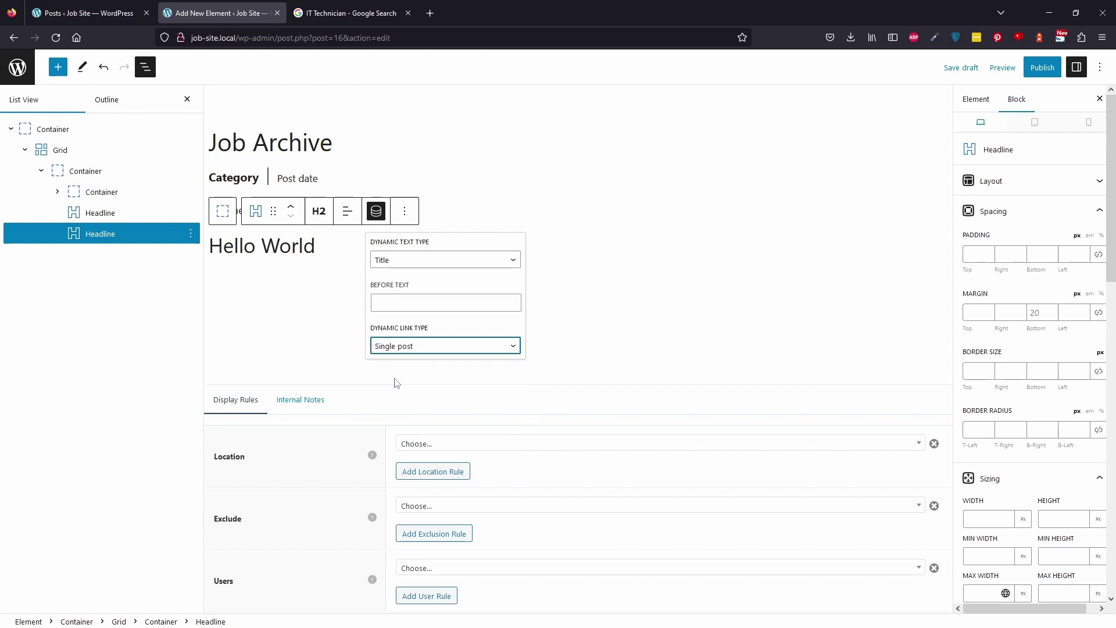
left_click(303, 447)
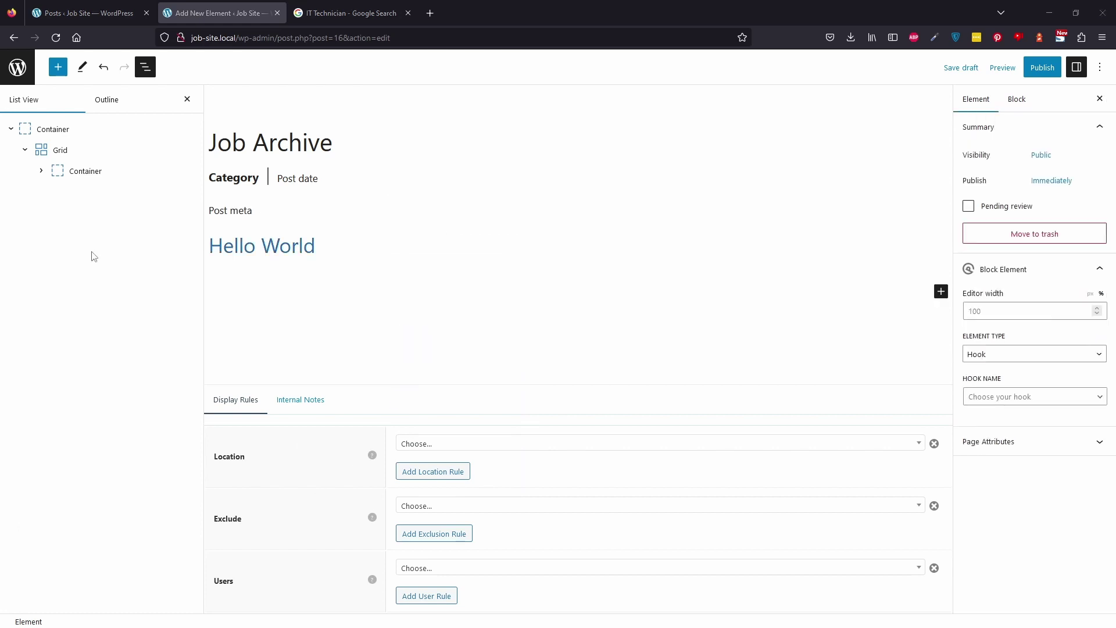
Add a Dynamic Content block below the Grid showing the Post excerpt with an excerpt length of 15.
left_click(49, 150)
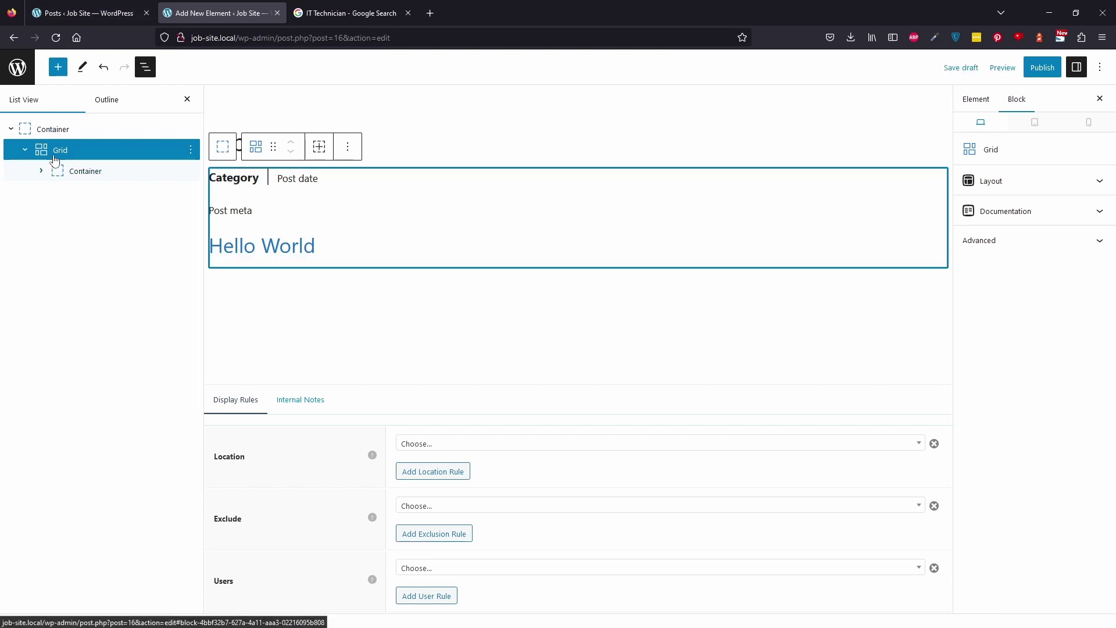
left_click(775, 302)
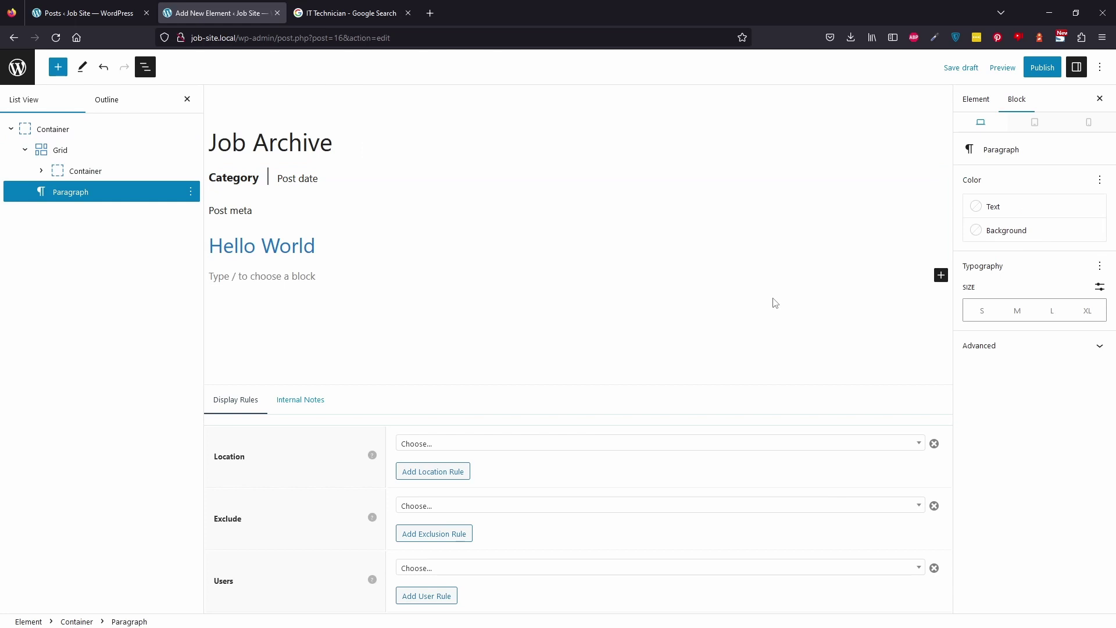
type("/dy")
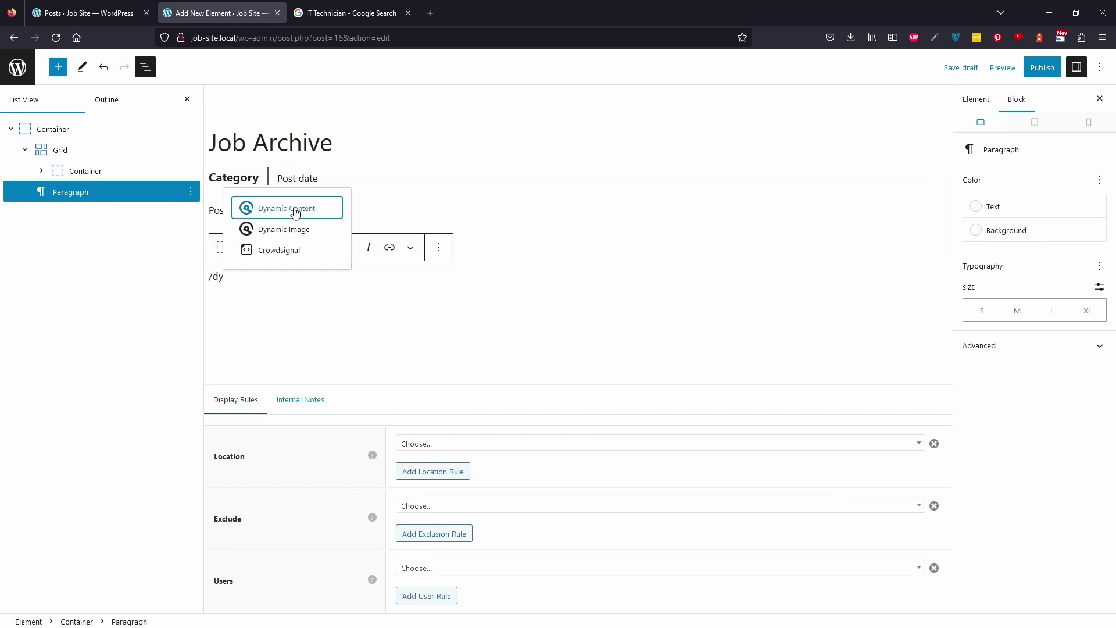
left_click(295, 209)
left_click(259, 356)
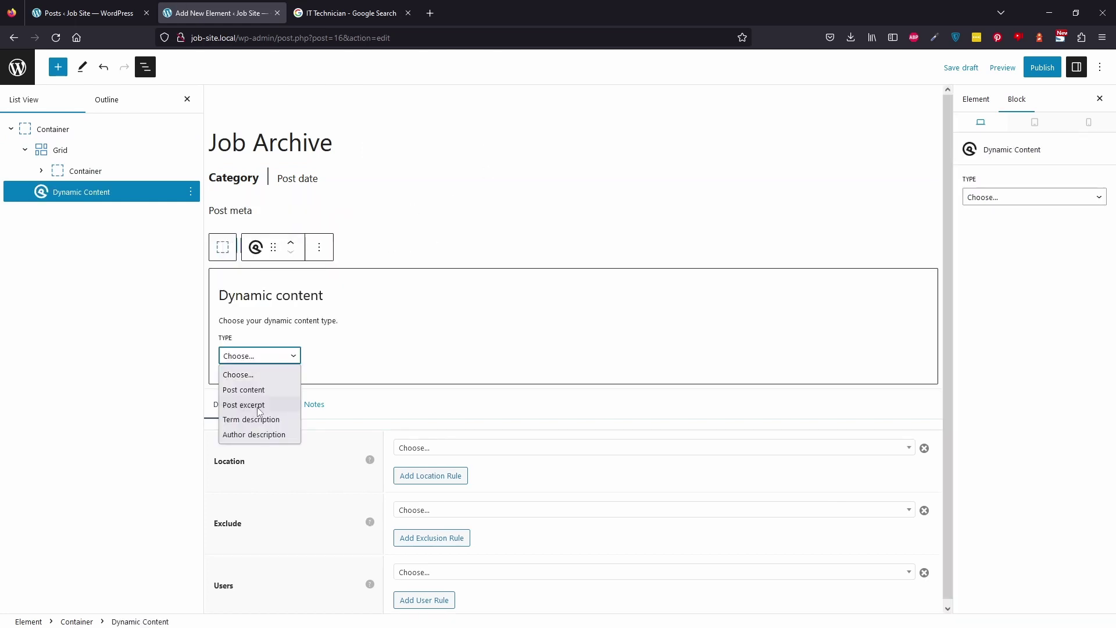
left_click(260, 405)
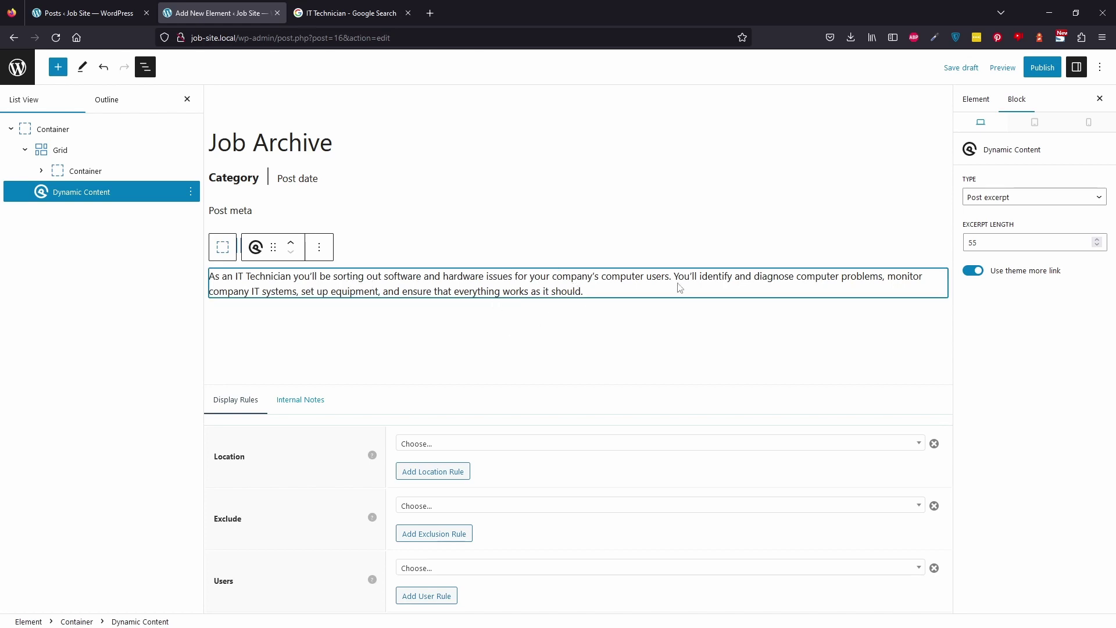
left_click(1008, 244)
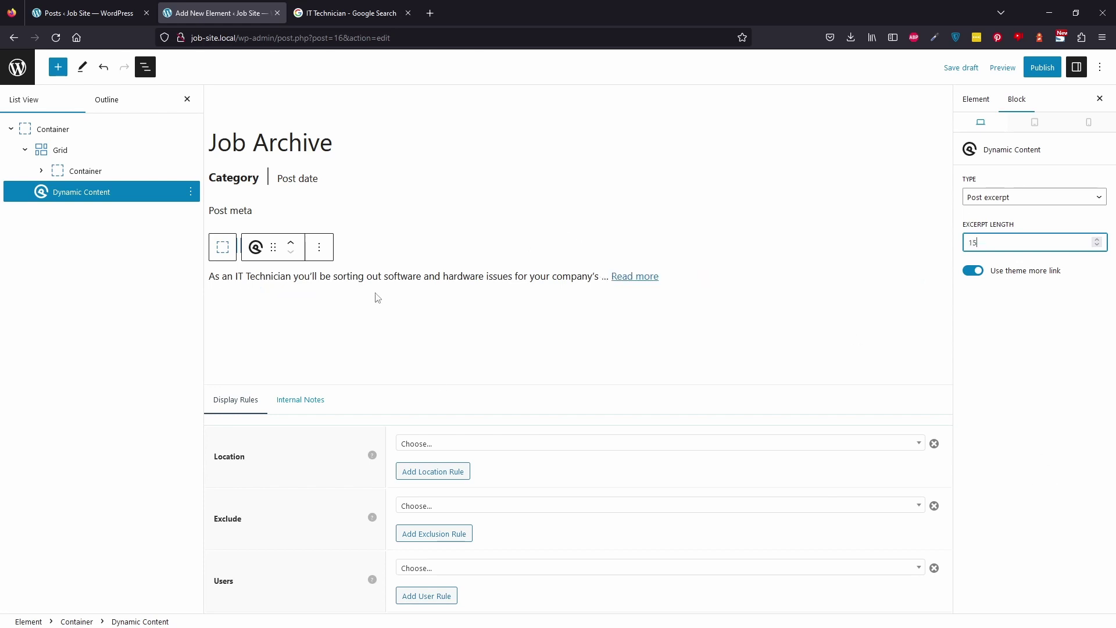
Set the outer Container's padding to 15 px on all four sides.
key("alt+Tab")
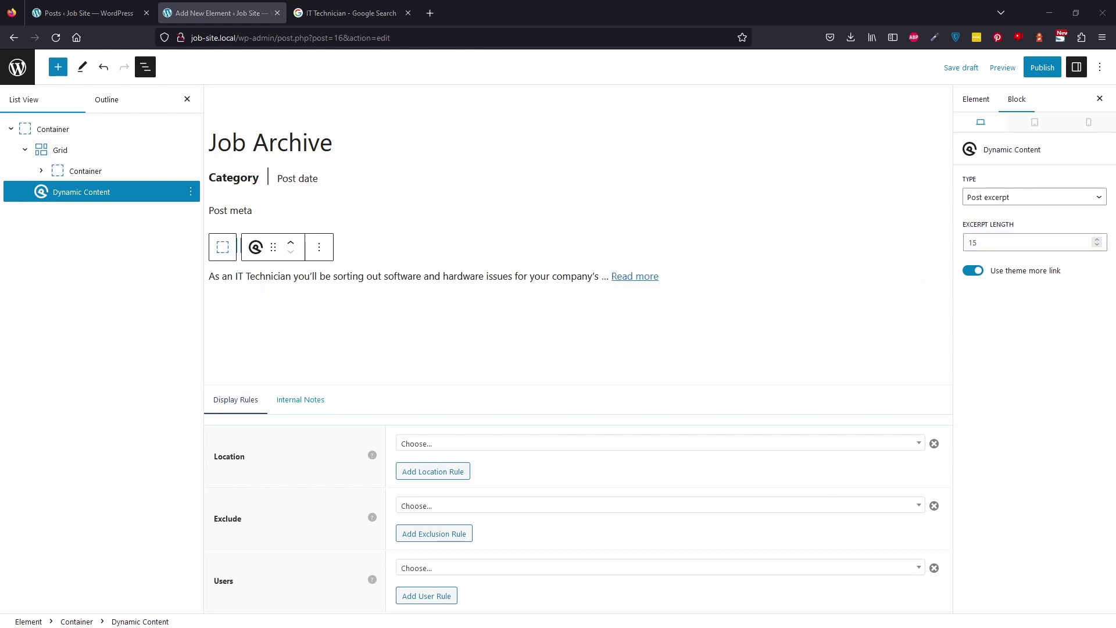
left_click(825, 218)
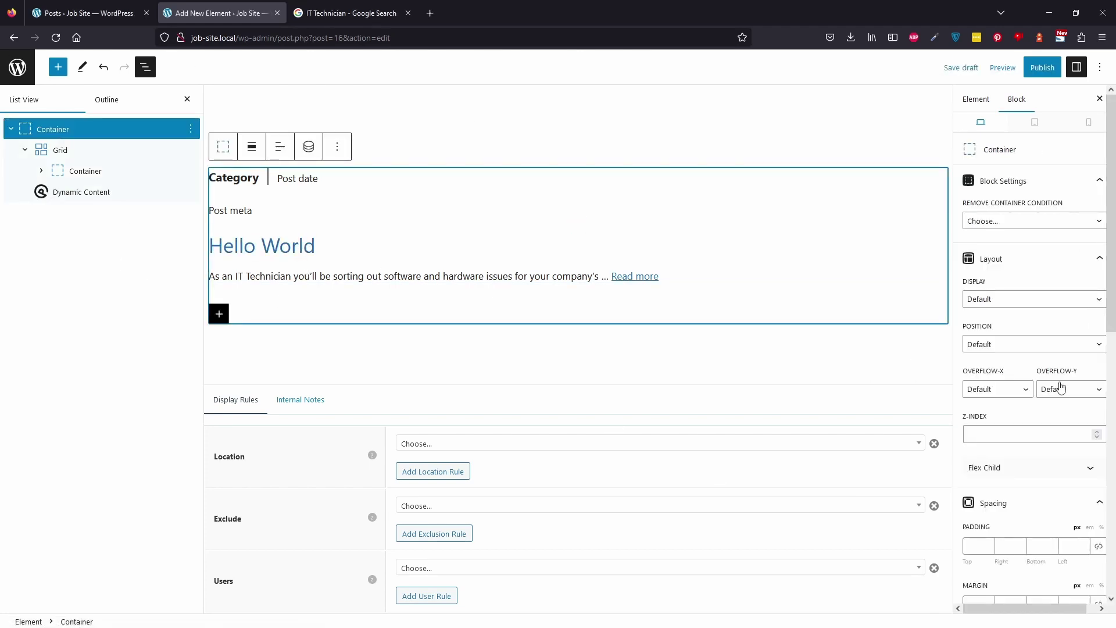
scroll(1055, 407, "down", 3)
scroll(1051, 422, "down", 3)
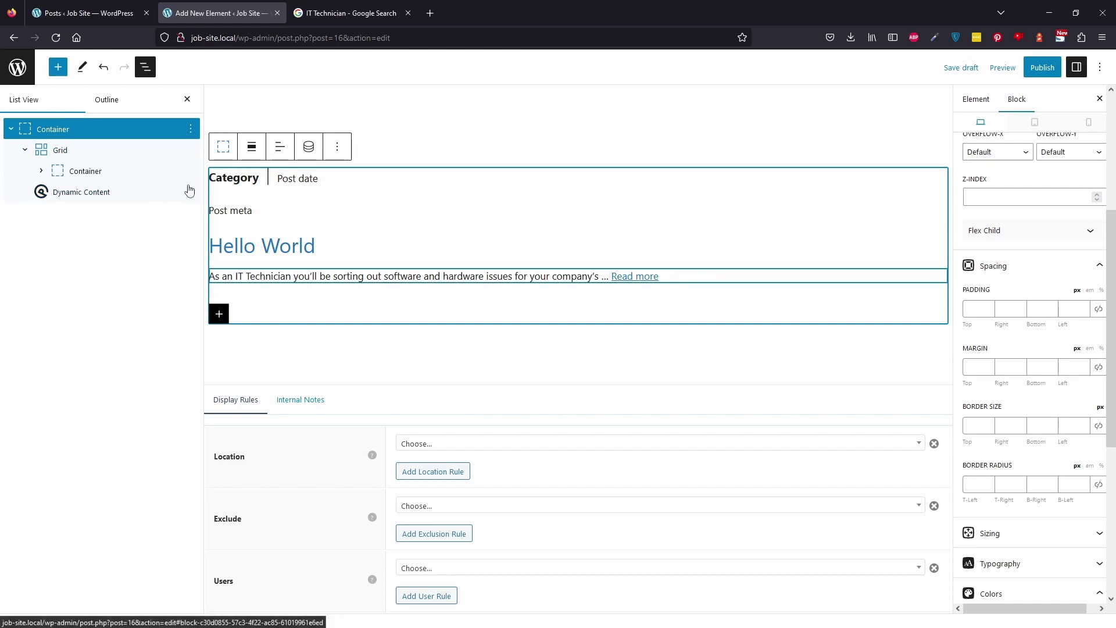
left_click(991, 310)
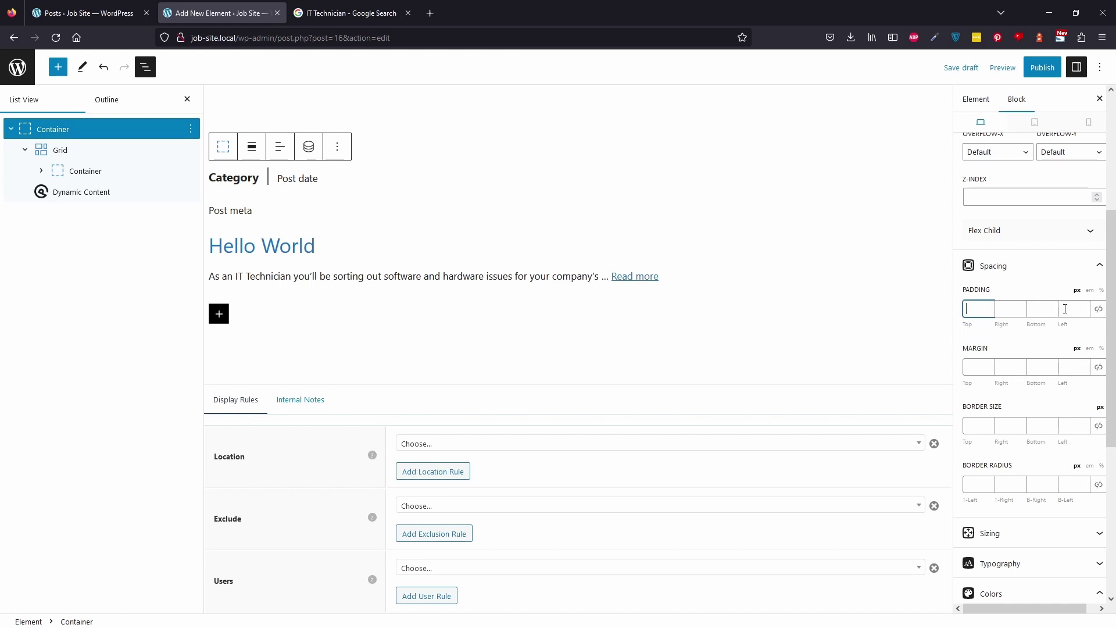
left_click(1098, 309)
left_click(978, 309)
type("15")
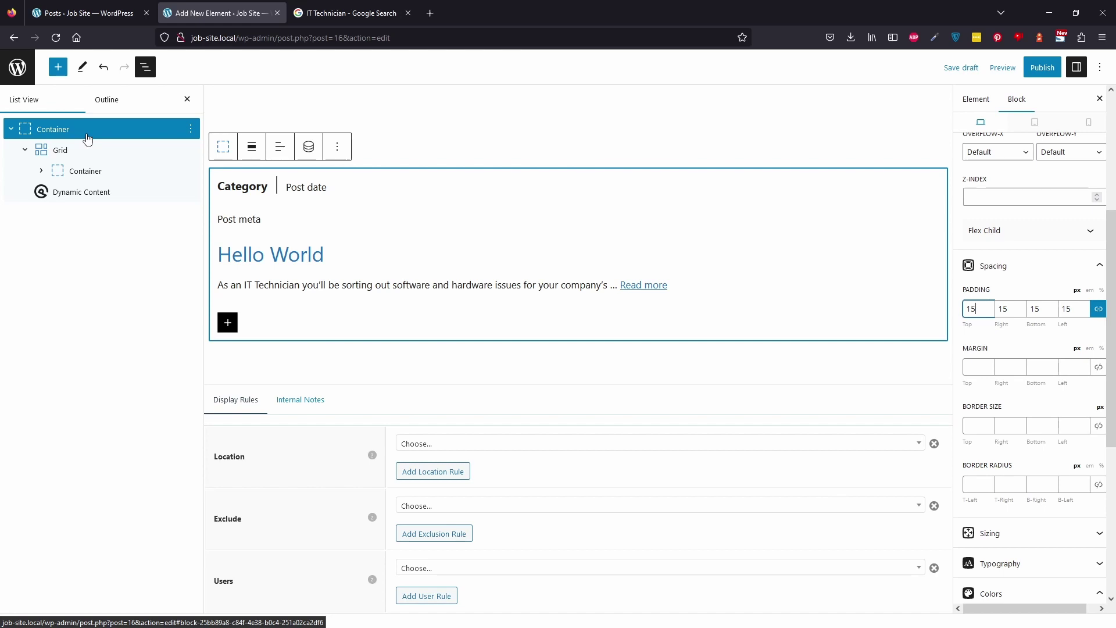
Give the outer Container a 1 px border on all sides and a 15 px border radius on all corners.
left_click(1098, 426)
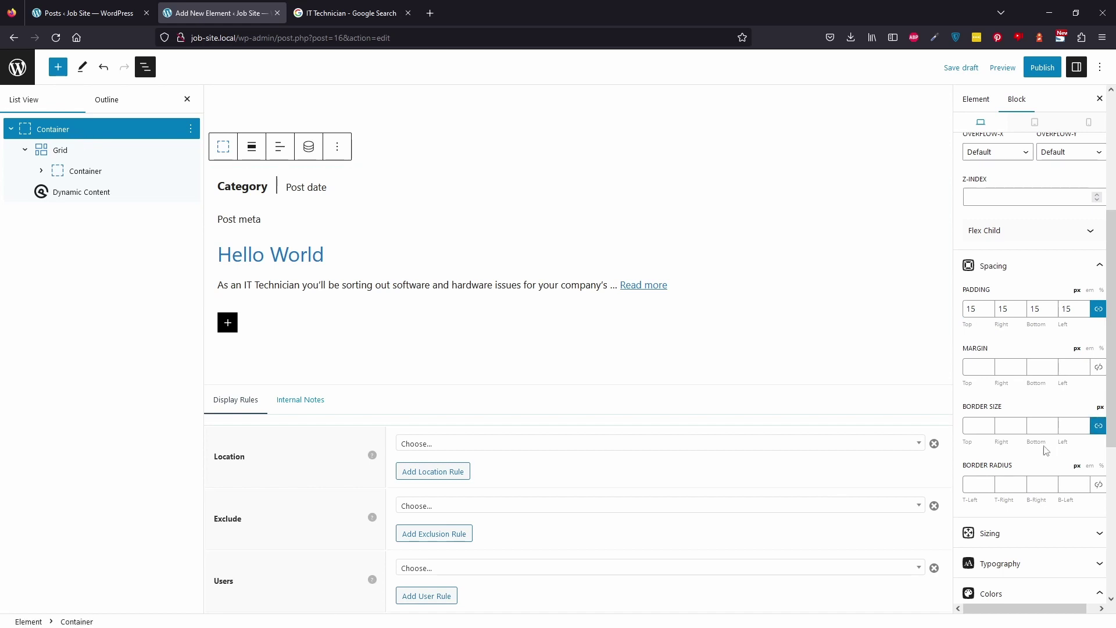
left_click(979, 428)
type("1")
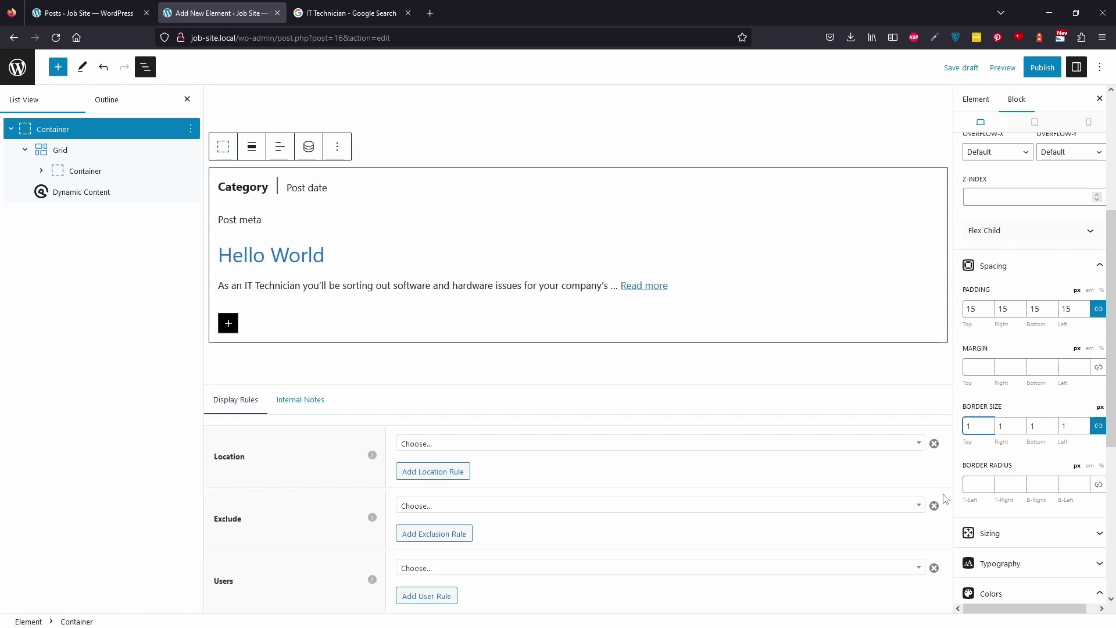
left_click(1099, 484)
left_click(968, 481)
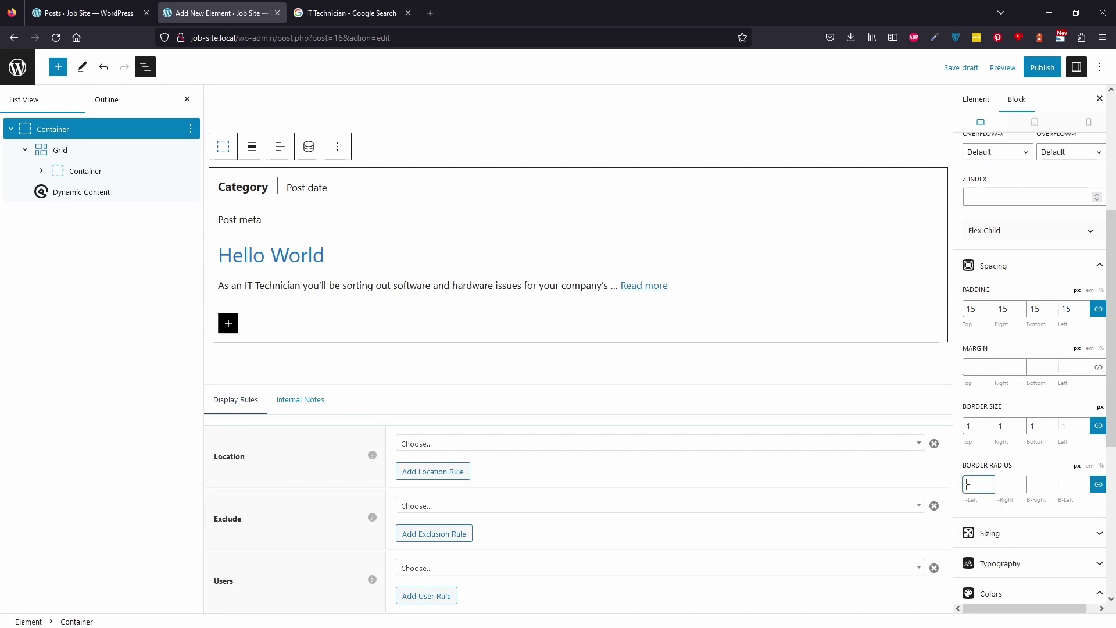
type("15")
Set the outer Container's height to 250 px and publish the Job Archive element.
left_click(1024, 533)
scroll(1047, 449, "down", 3)
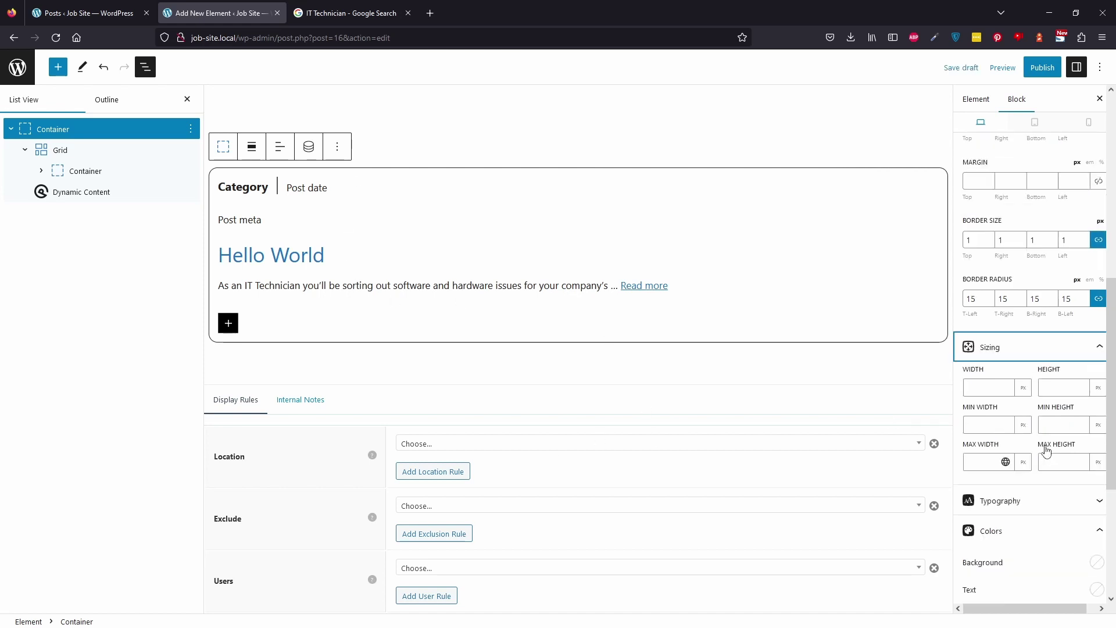
left_click(1086, 389)
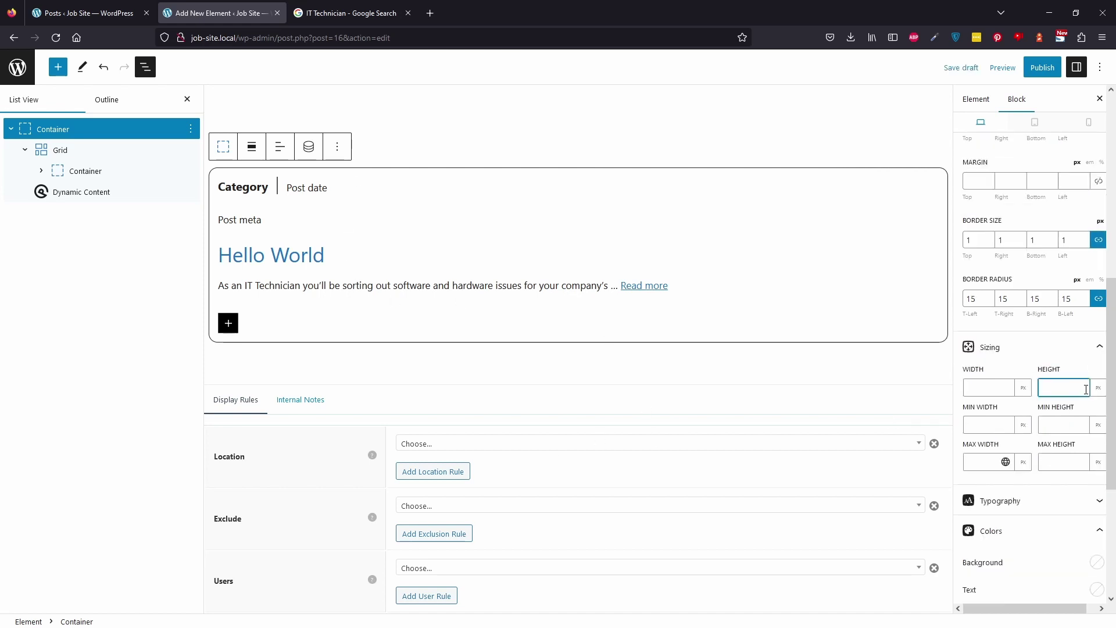
type("250")
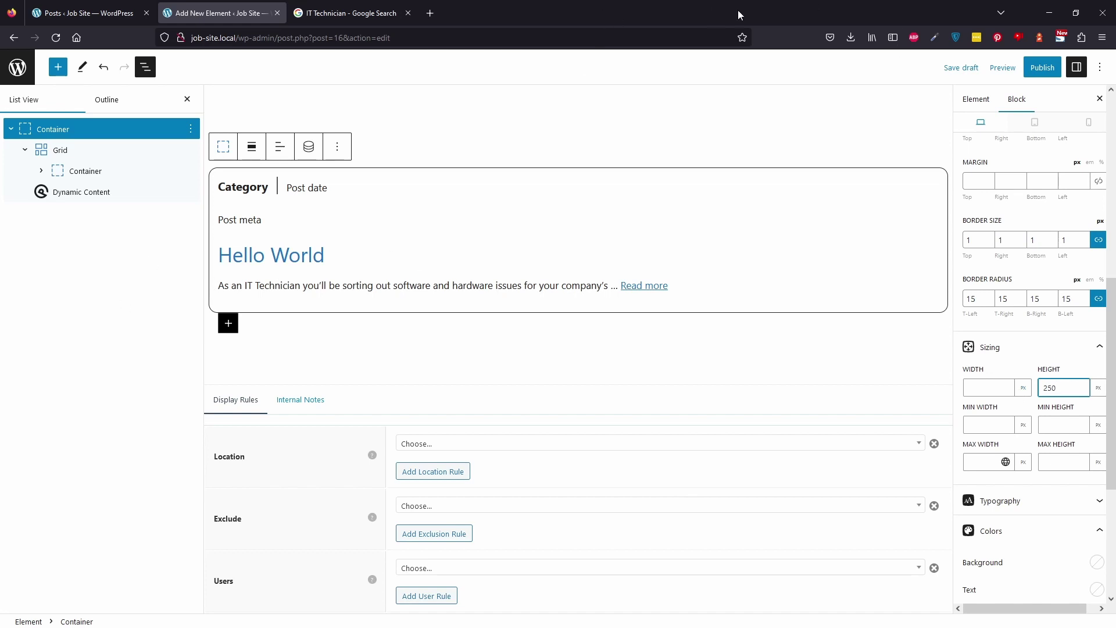
left_click(1042, 68)
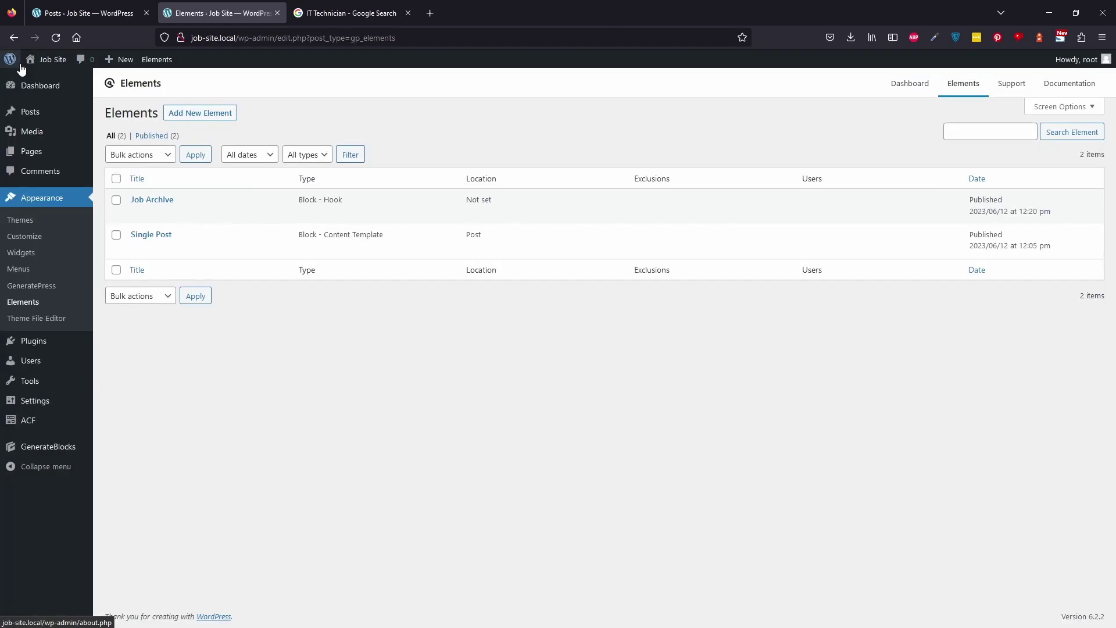
Open the site's front page in a separate browser tab to check the post list, then return to the Elements list.
mouse_move(65, 62)
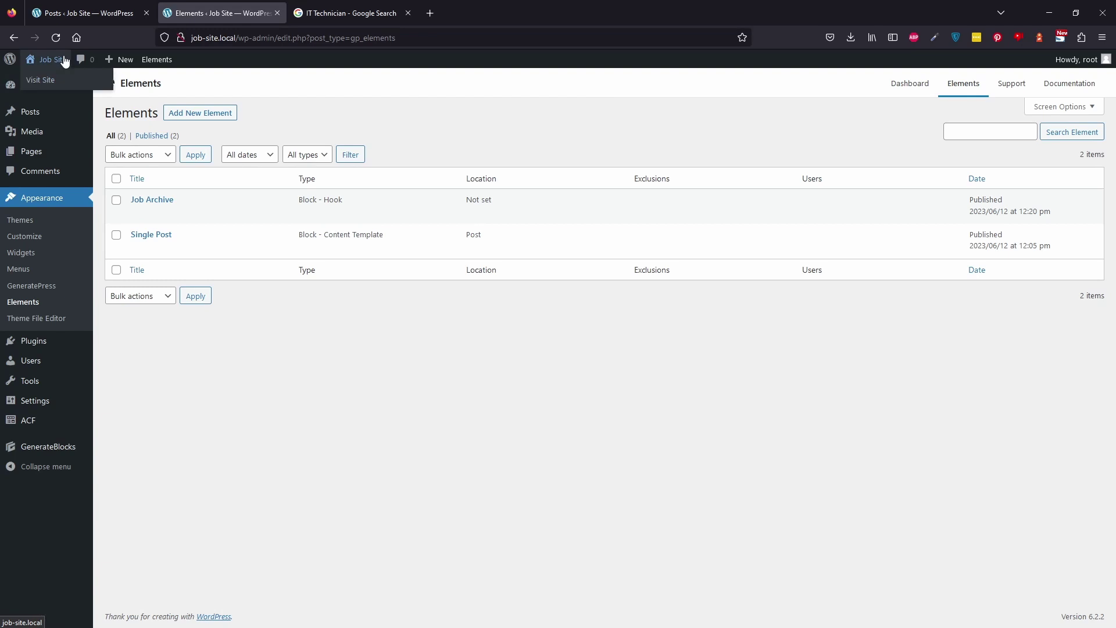
middle_click(65, 62)
left_click(396, 6)
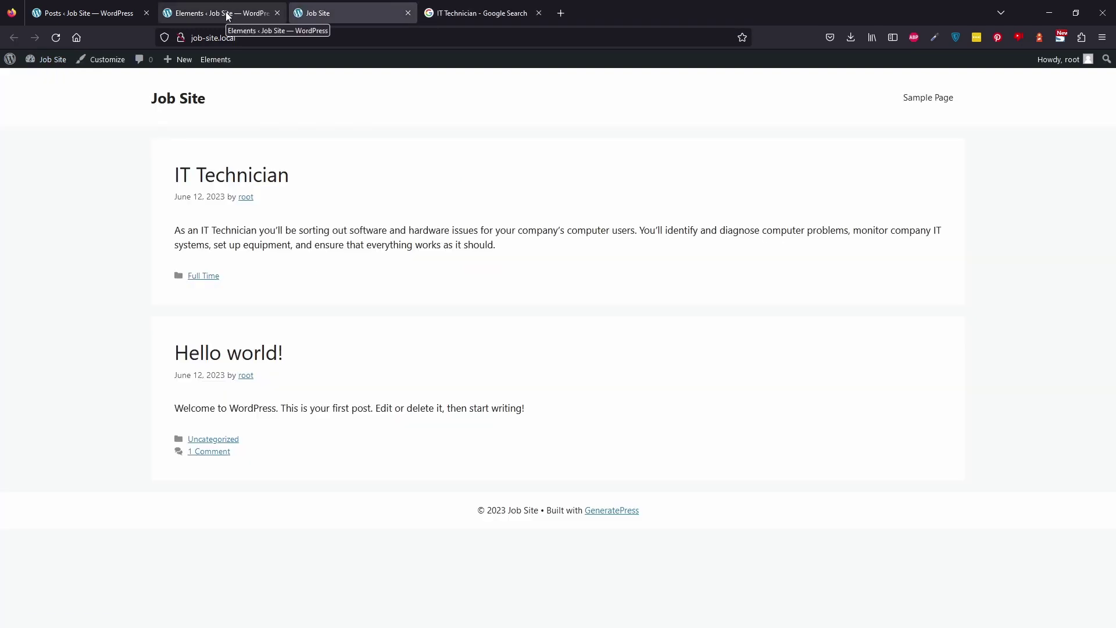
left_click(243, 6)
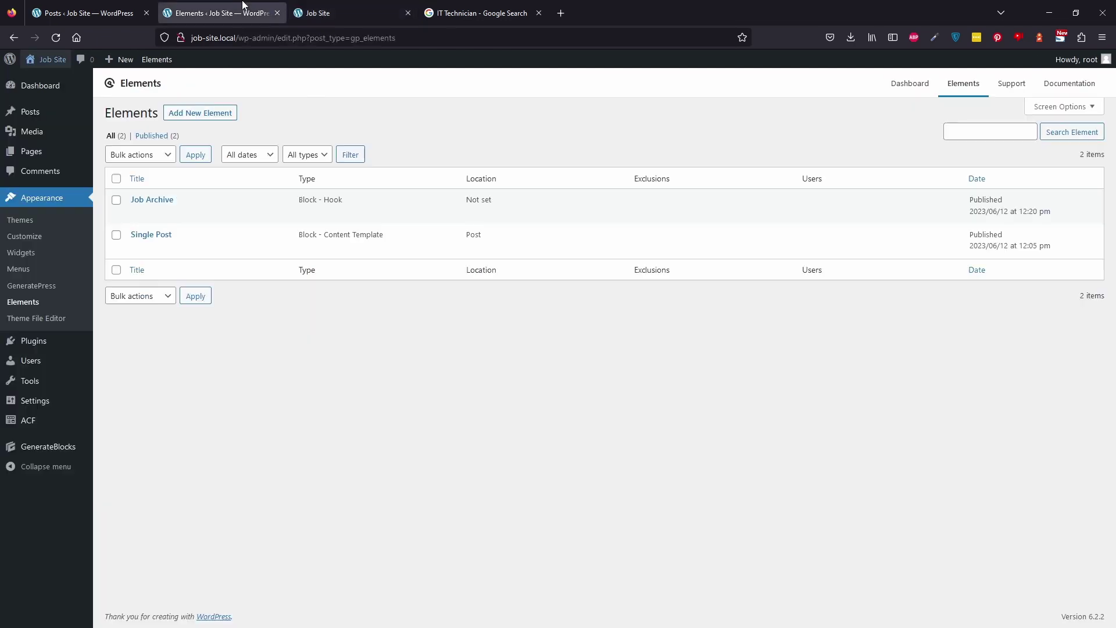
Open the Job Archive element, set its location rules to Blog and Search Results, and update it.
left_click(156, 200)
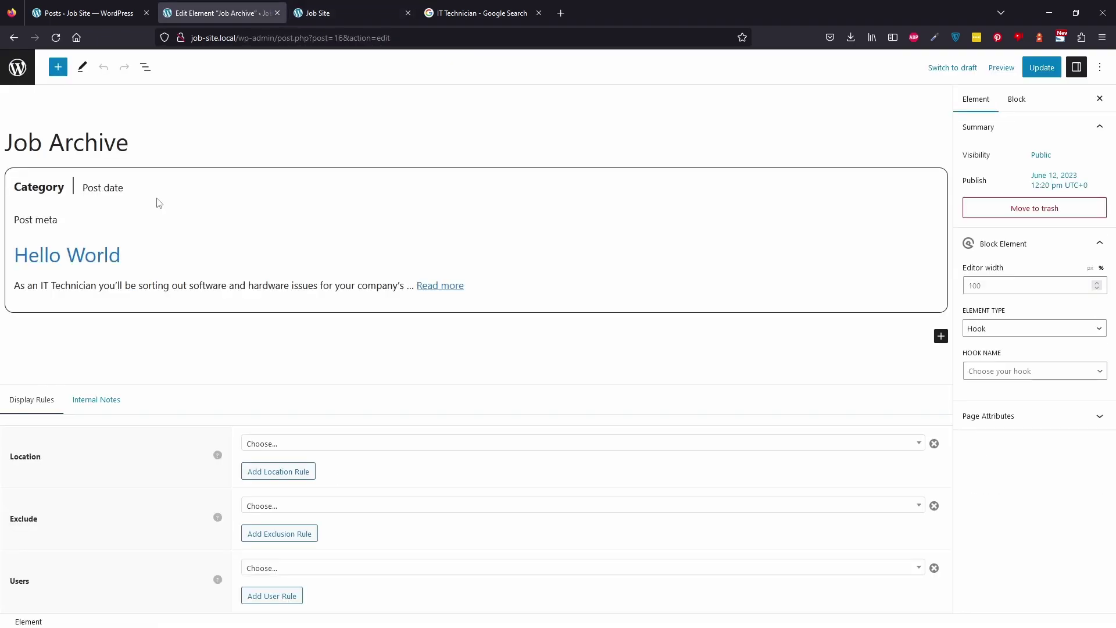
left_click(533, 443)
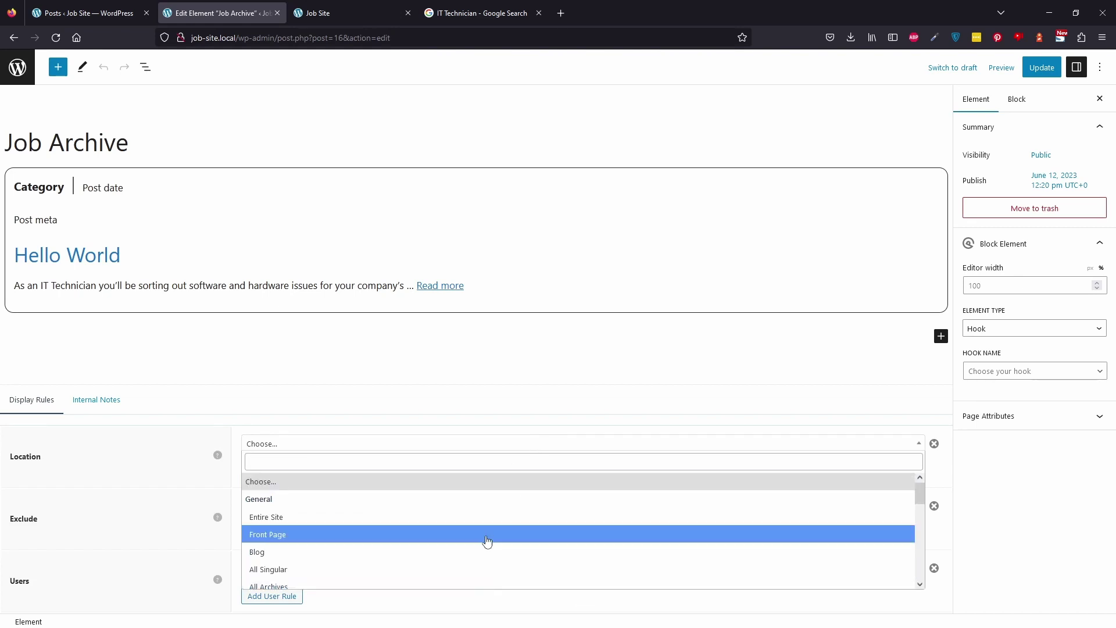
left_click(502, 552)
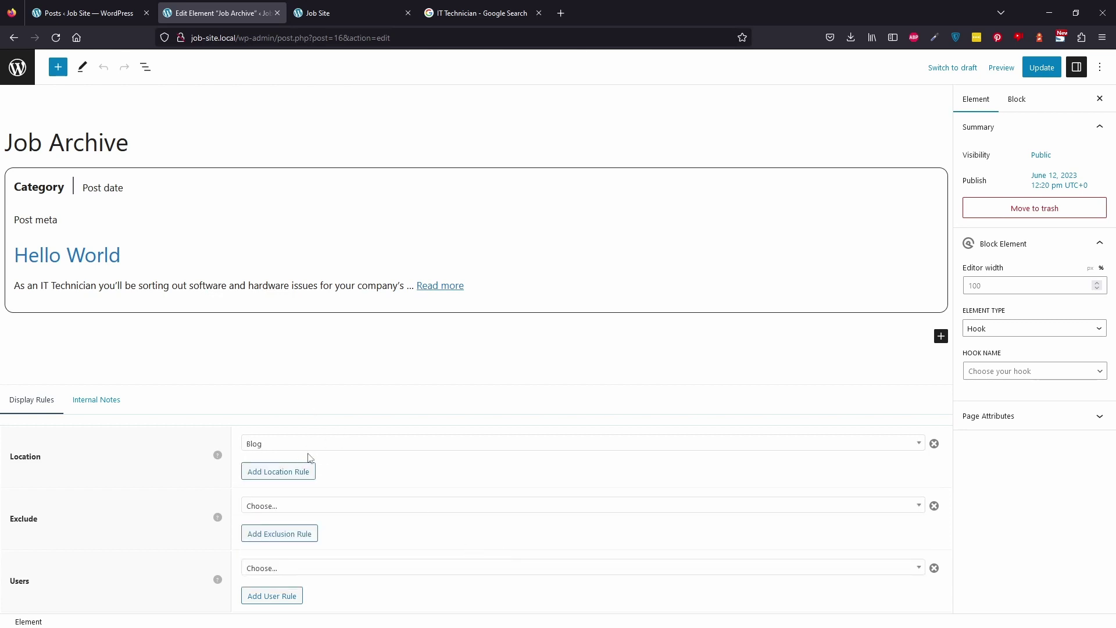
left_click(279, 472)
left_click(361, 446)
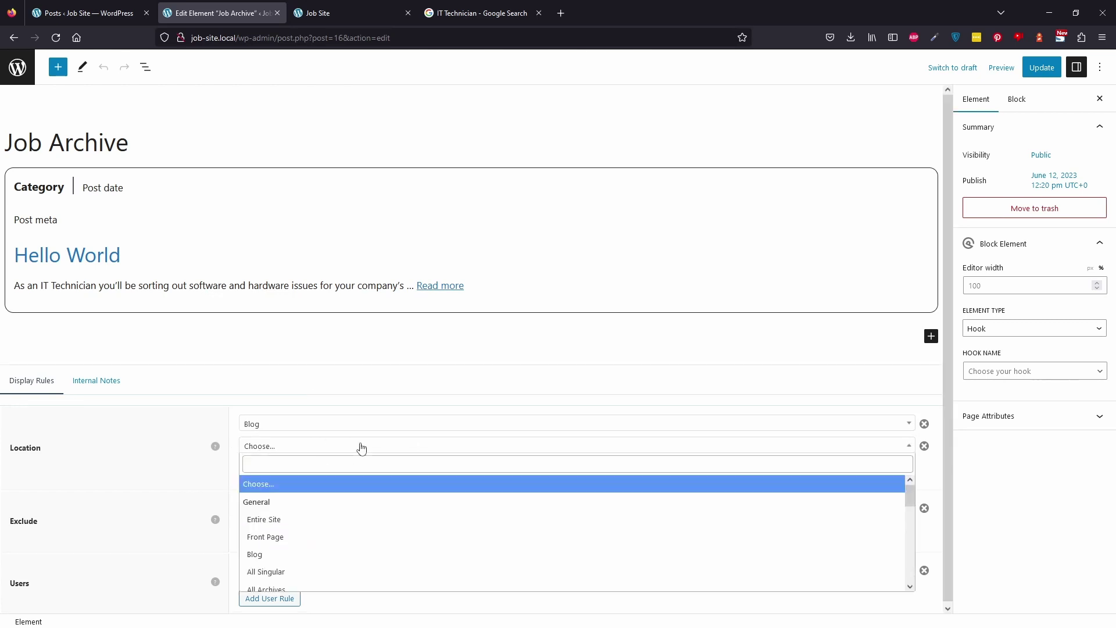
scroll(379, 551, "down", 2)
scroll(380, 551, "down", 2)
scroll(379, 553, "up", 1)
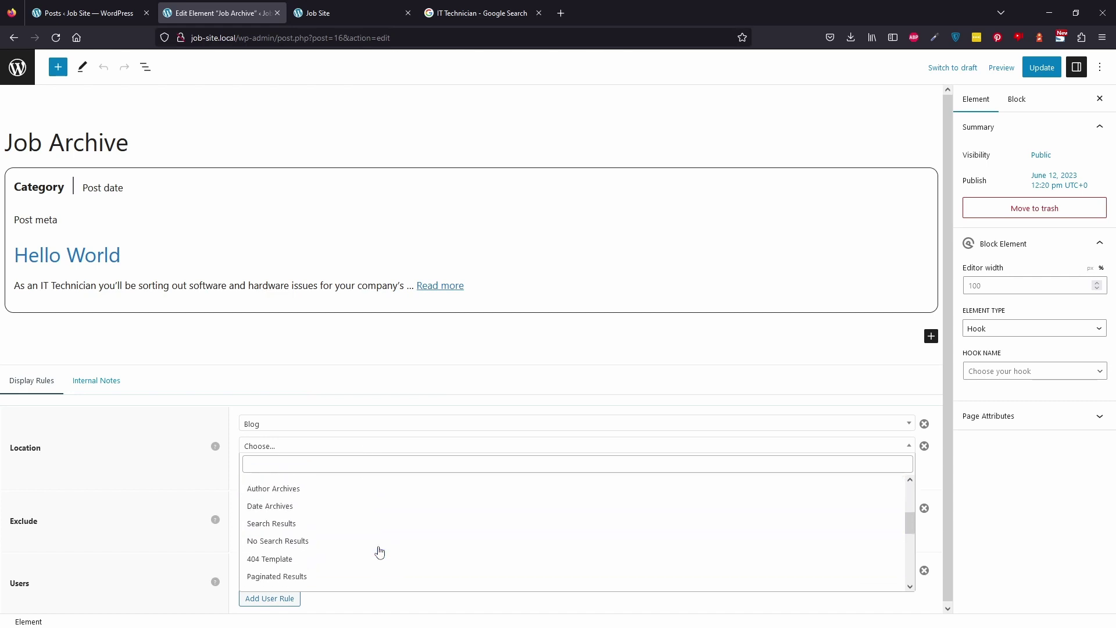
left_click(368, 530)
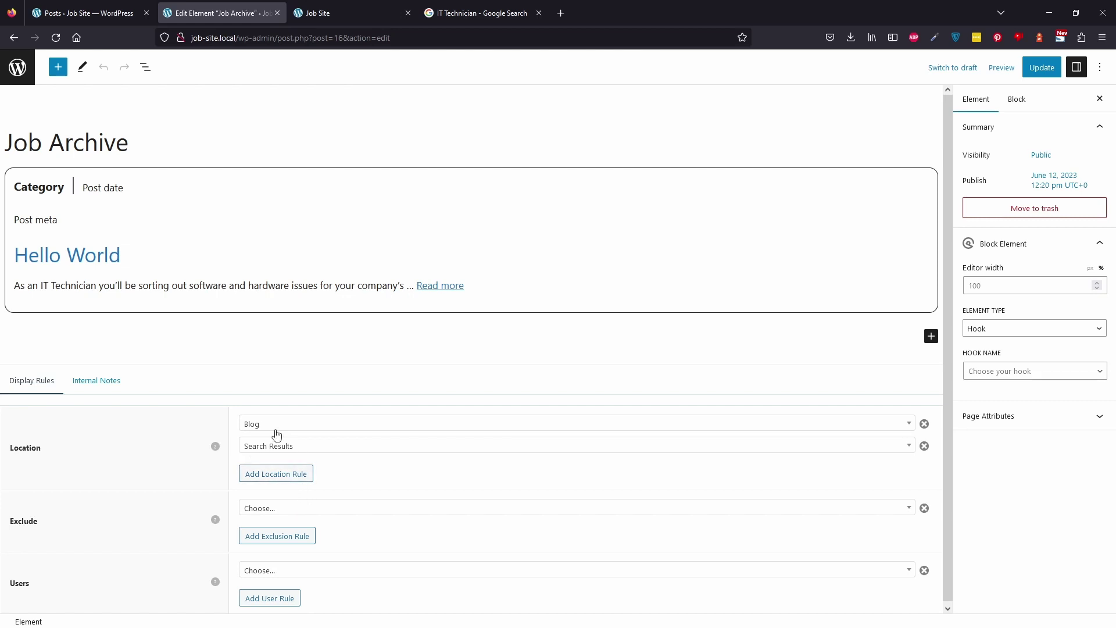
left_click(1030, 68)
Reload the front page and check whether the Job Archive element applies there, then return to the editor.
key("ctrl+Tab")
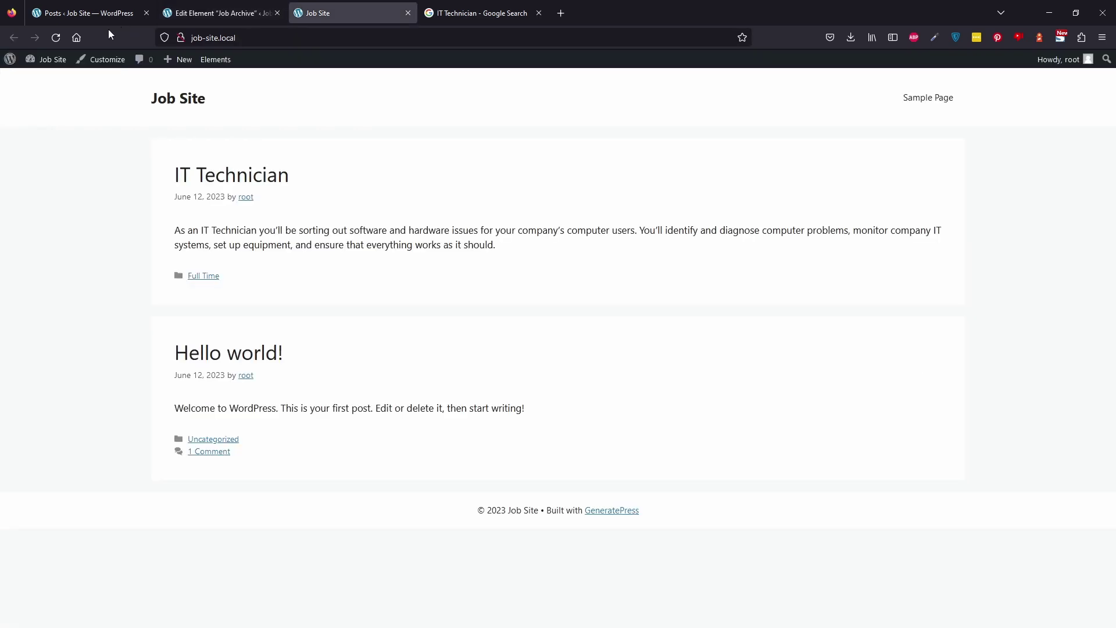
left_click(65, 38)
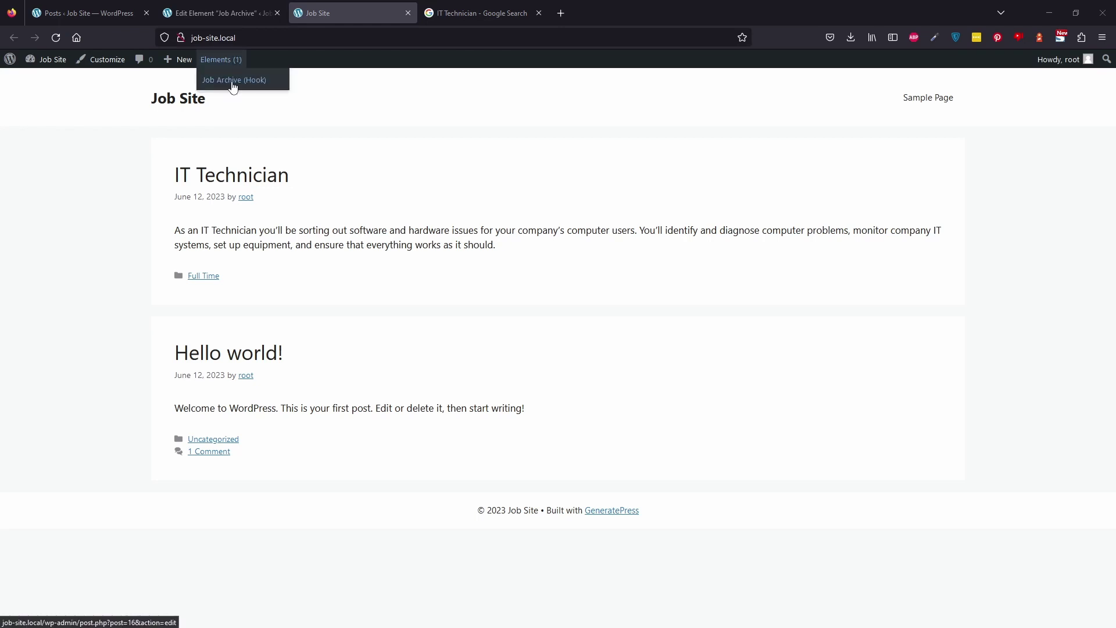
key("ctrl+shift+Tab")
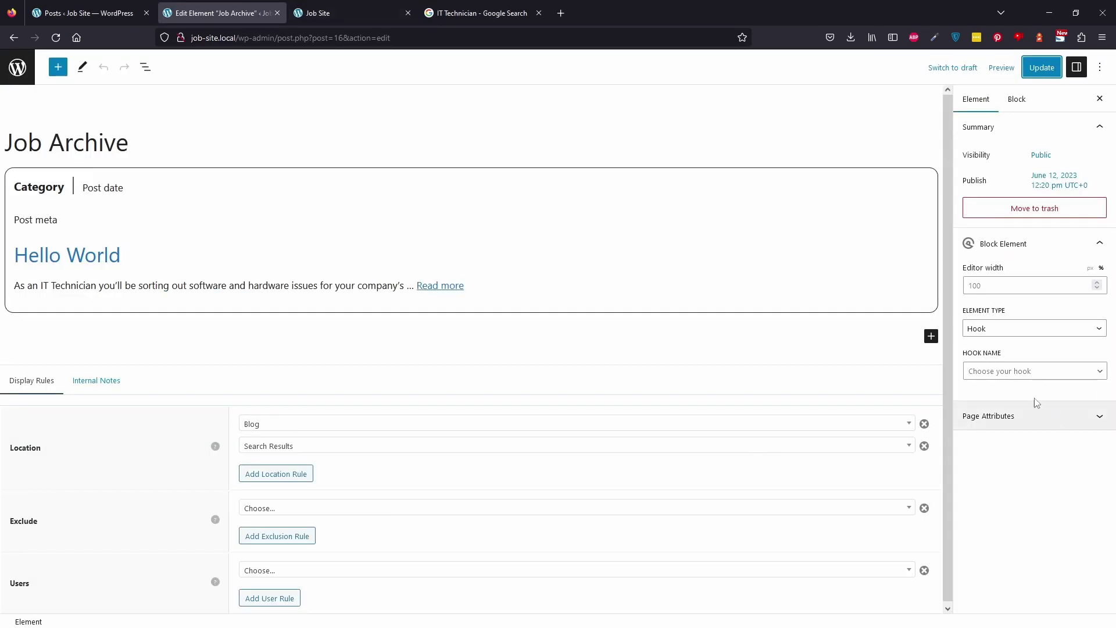
Change the Job Archive's element type to Content Template and update the element.
left_click(999, 330)
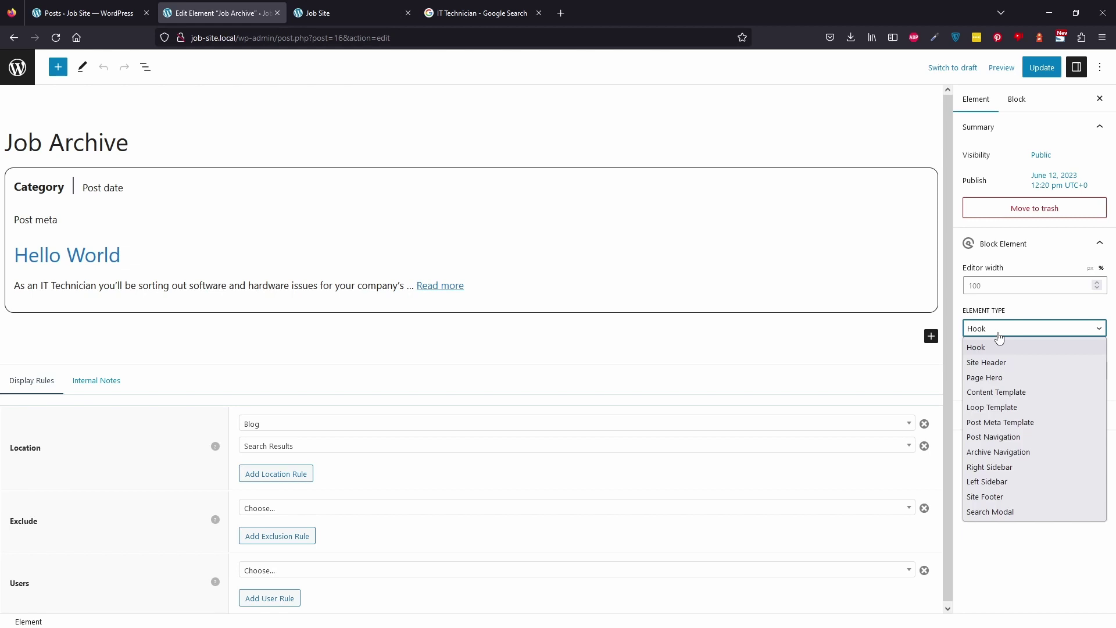
left_click(1028, 393)
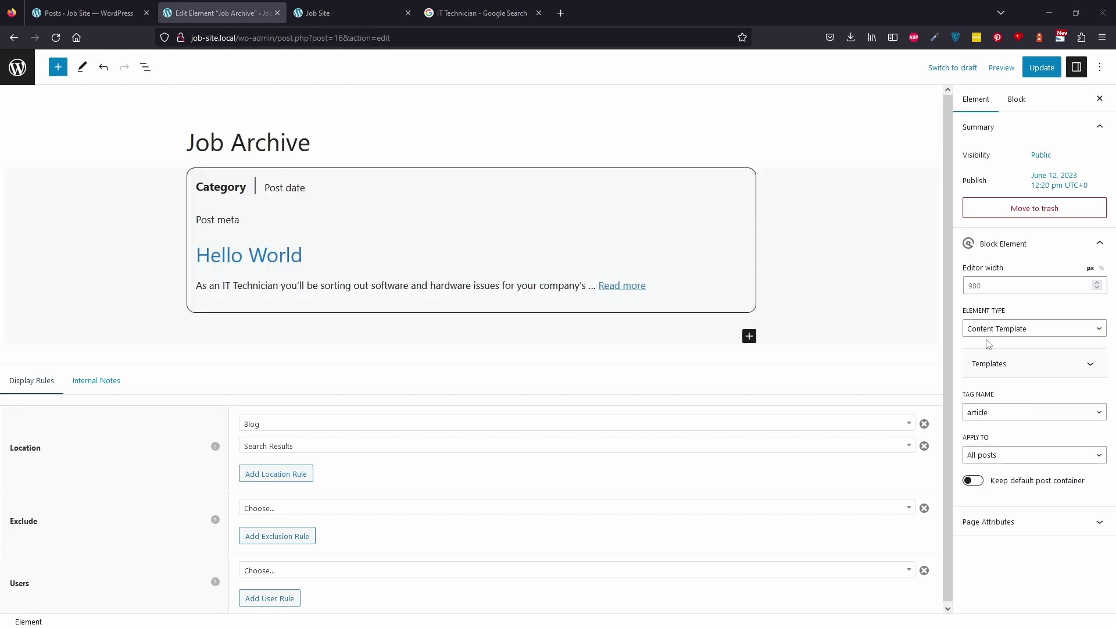
left_click(1046, 70)
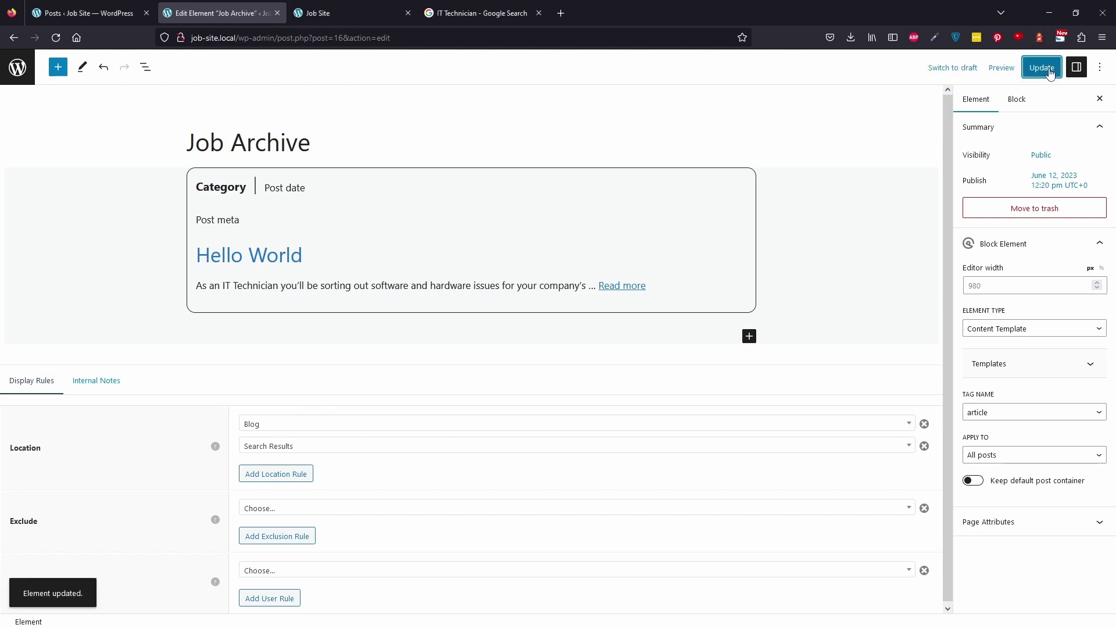
Reload the front page to examine the job cards, then return to the element editor.
left_click(308, 13)
left_click(48, 39)
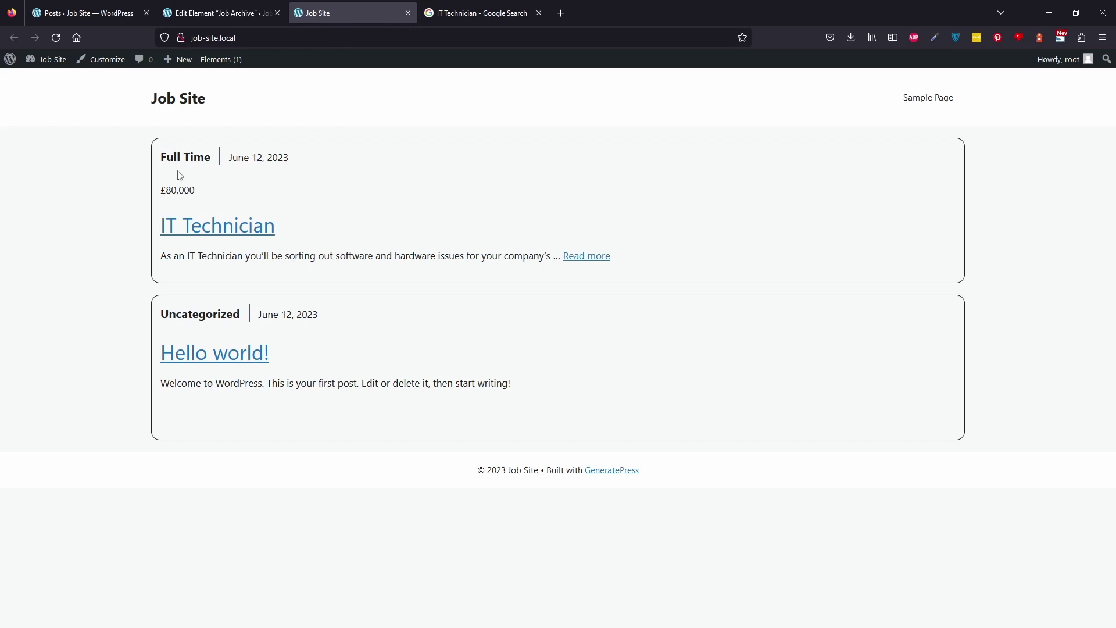
left_click(191, 6)
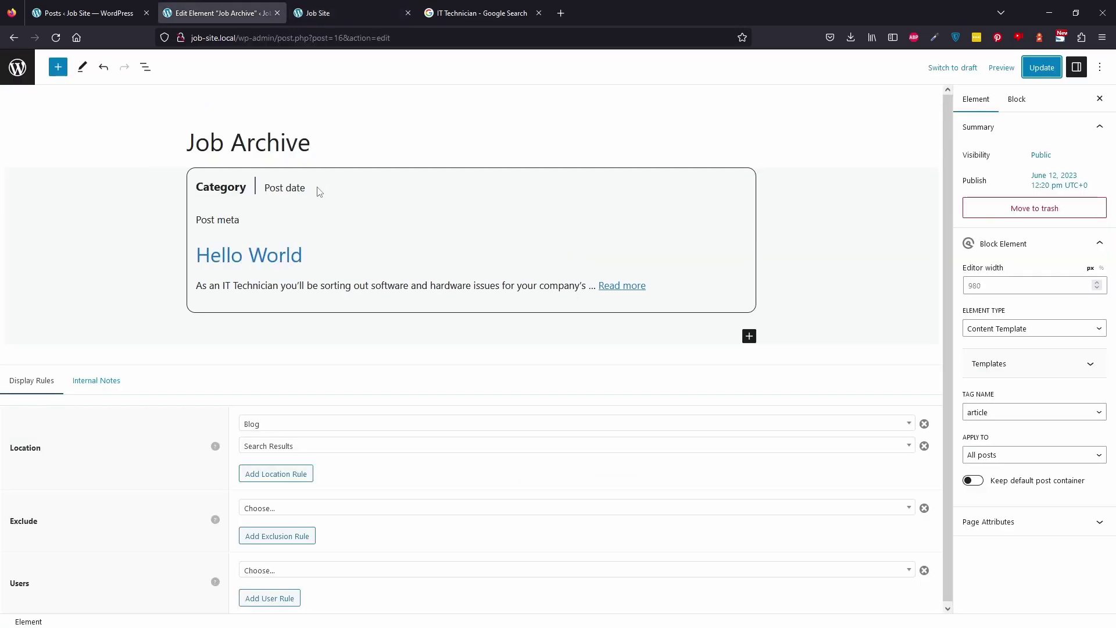
Show the block list and set the salary headline's bottom margin to 5 px.
left_click(317, 188)
left_click(145, 67)
left_click(317, 239)
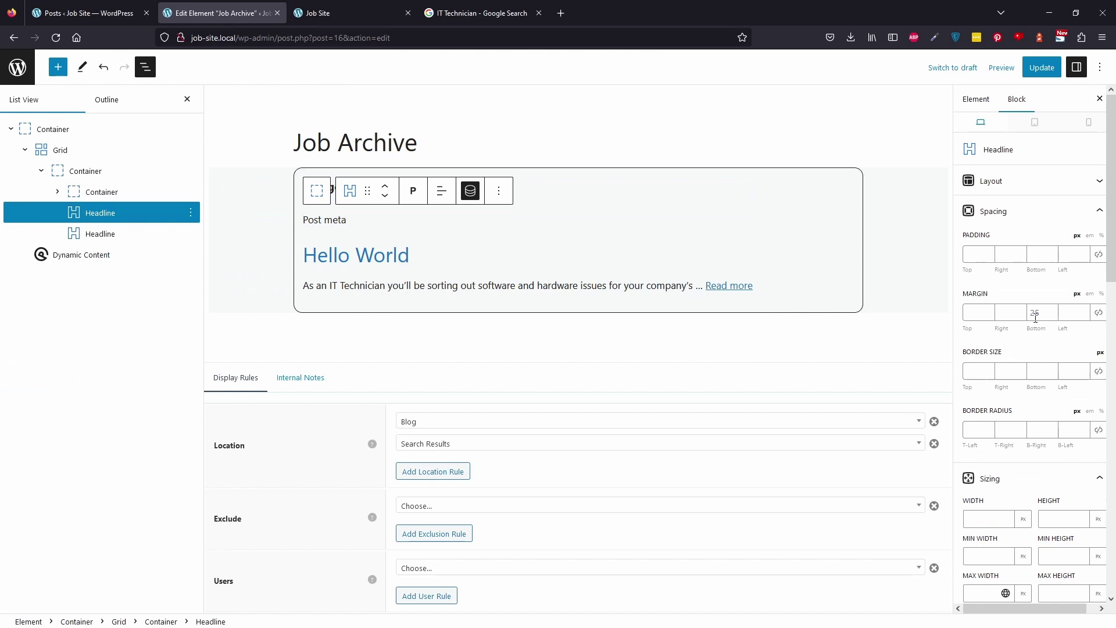
left_click(1035, 313)
key("BackSpace")
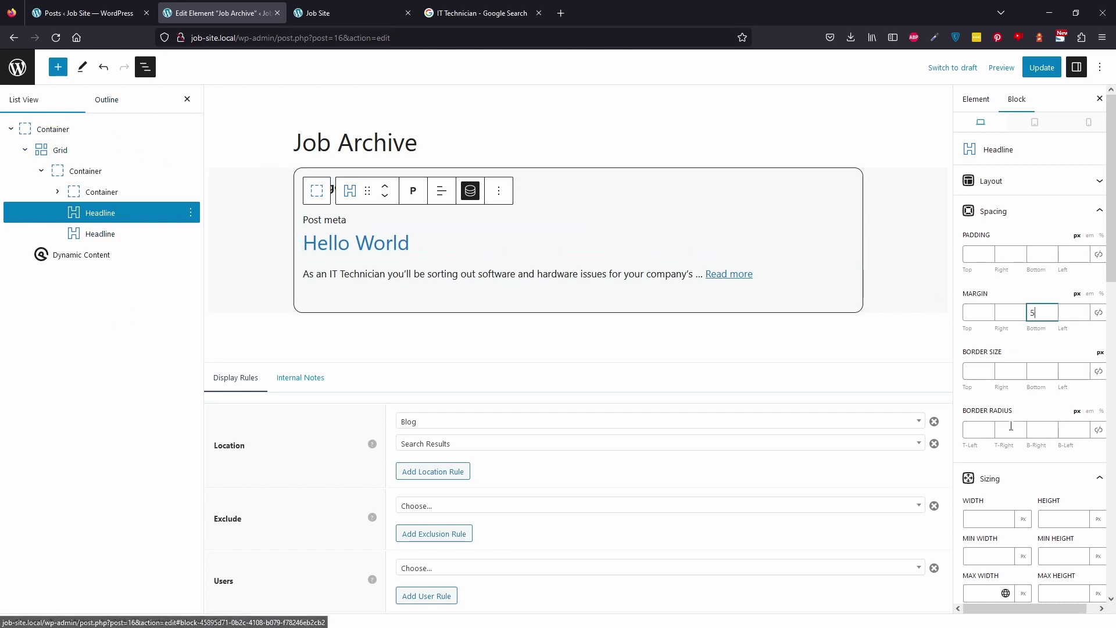
Set the Category headline's bottom margin to 5 px inside the nested flex Container.
left_click(70, 193)
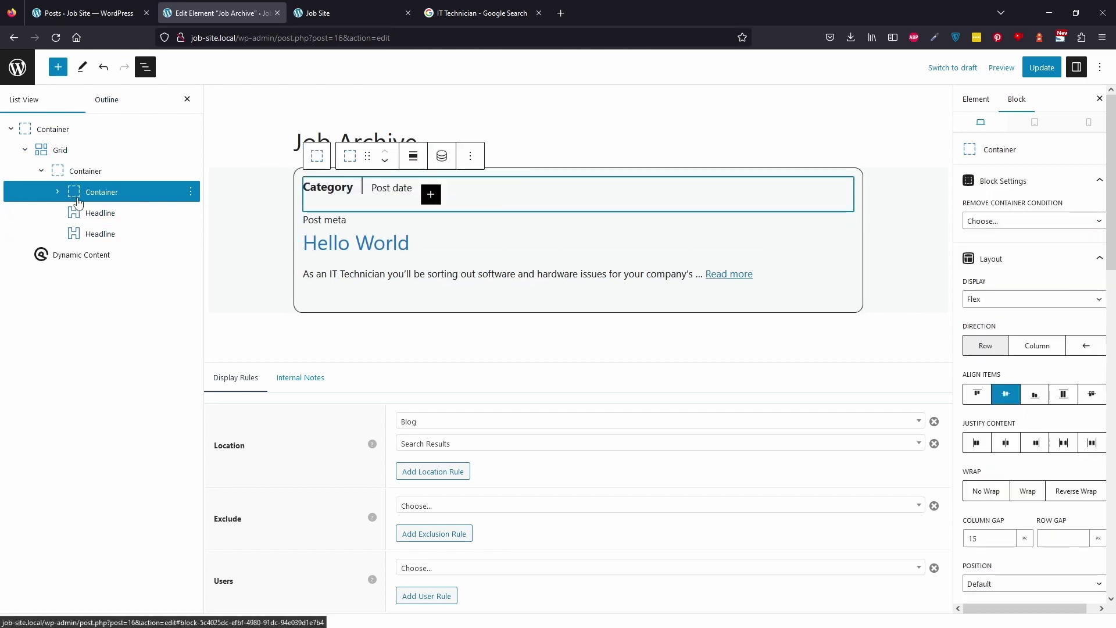
left_click(57, 191)
left_click(105, 213)
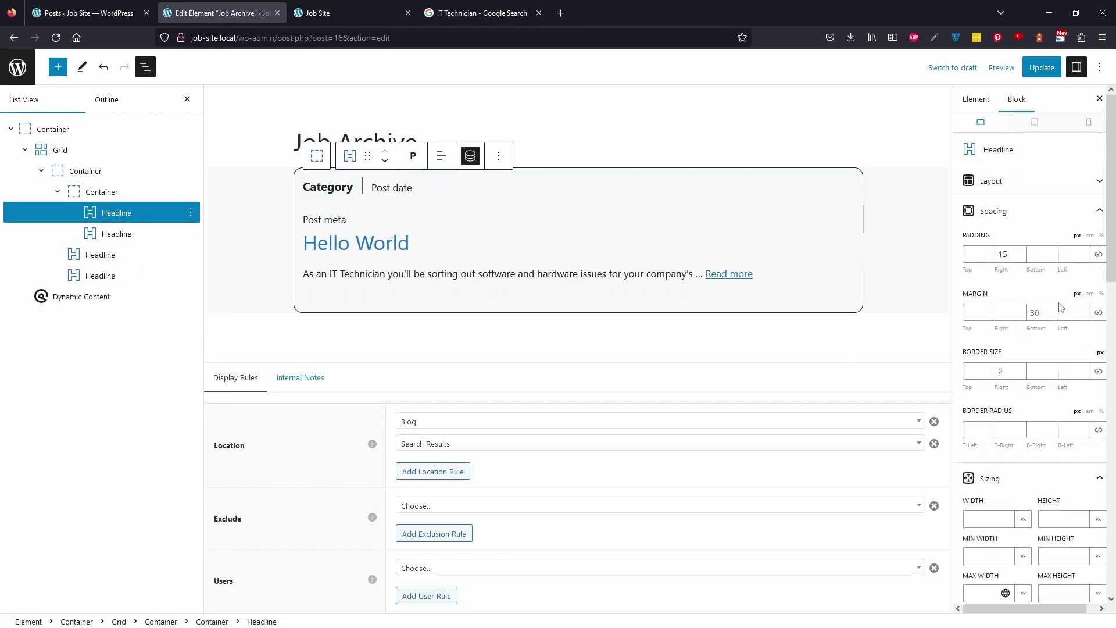
left_click(1034, 312)
type("5")
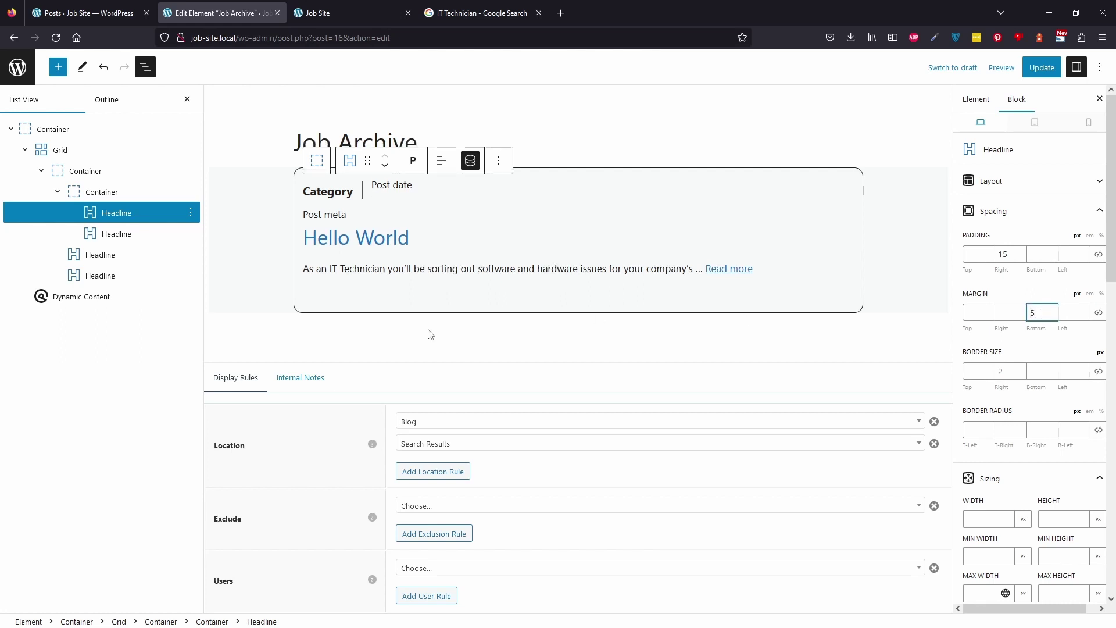
Set the Post date headline's bottom margin to 5 px.
left_click(119, 233)
double_click(1041, 312)
type("5")
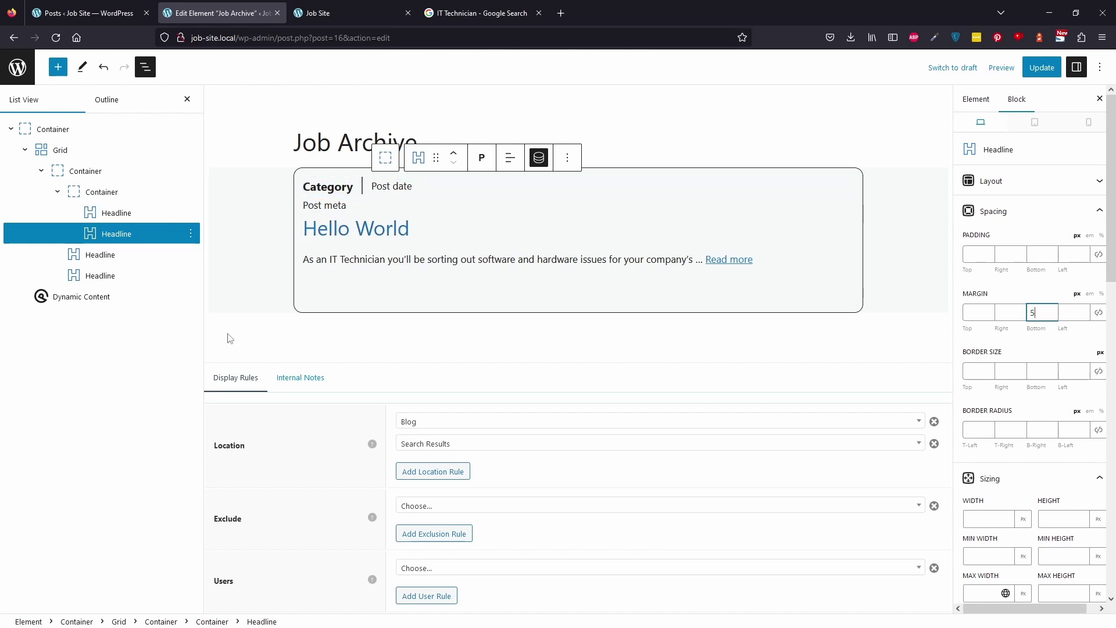
Set the job title headline's font size to 28 px and update the Job Archive element.
left_click(106, 256)
left_click(112, 276)
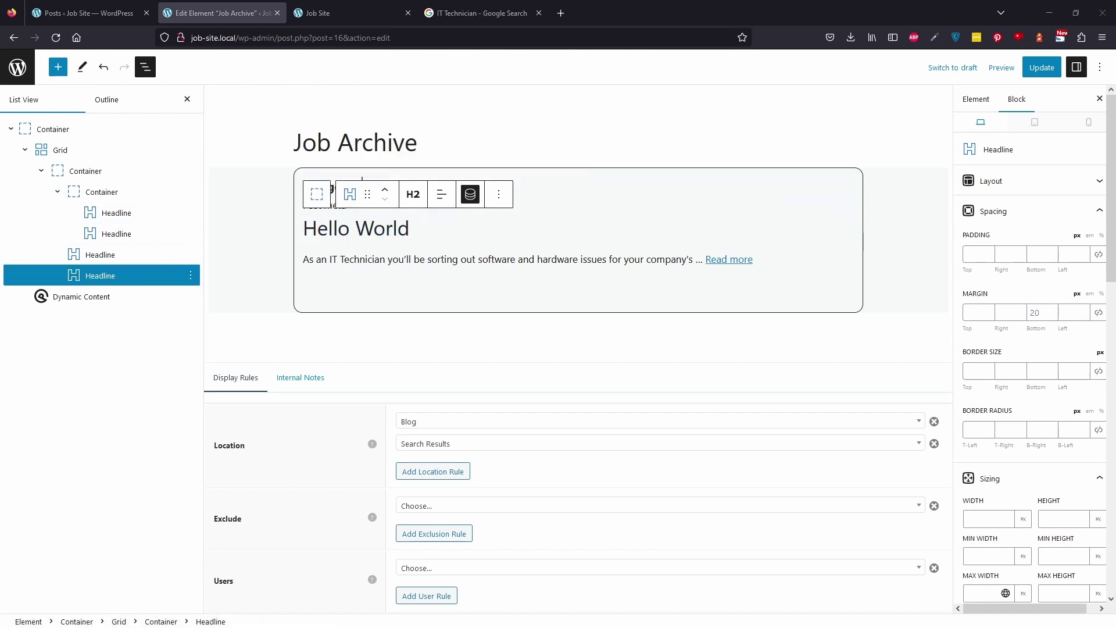
scroll(1051, 474, "down", 5)
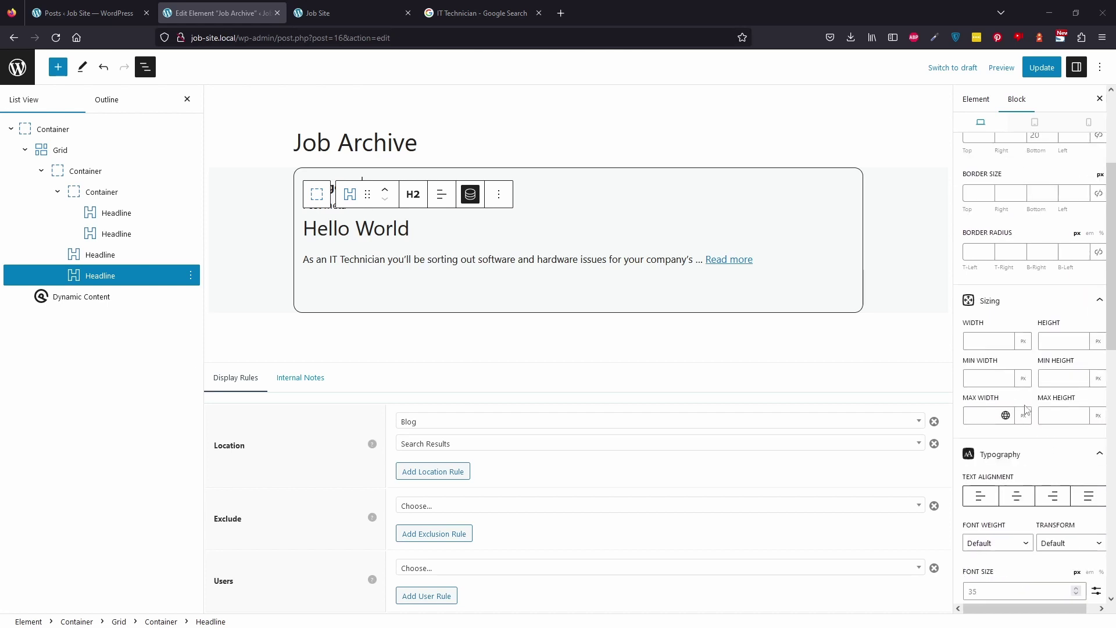
left_click(1009, 473)
type("28")
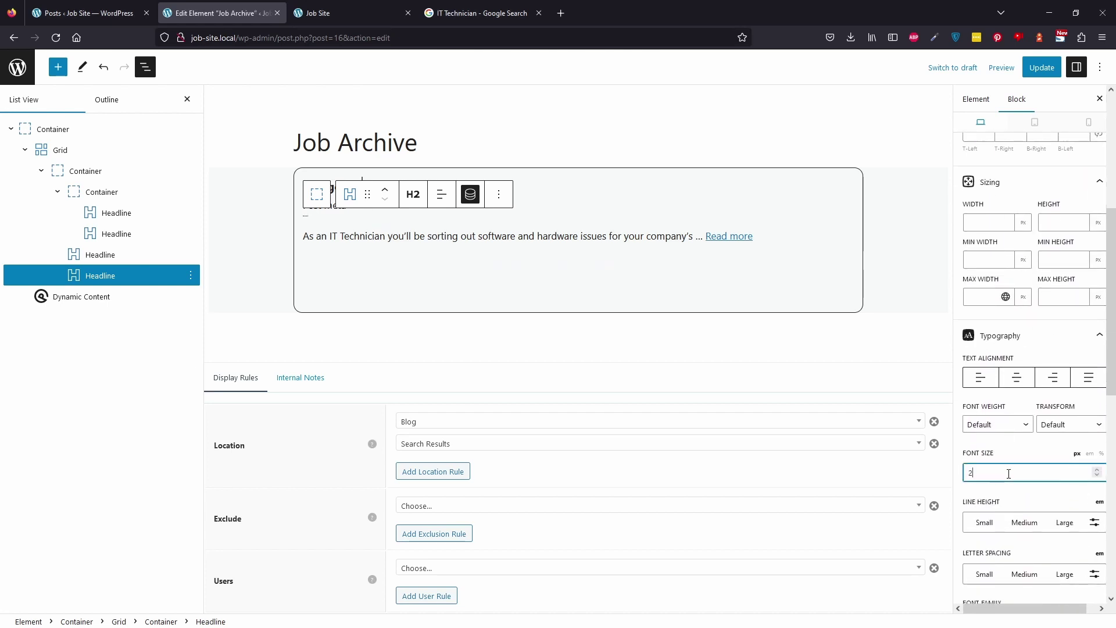
left_click(1042, 67)
Reload the front page to examine the job cards' spacing, and close the Job Archive editor.
left_click(375, 4)
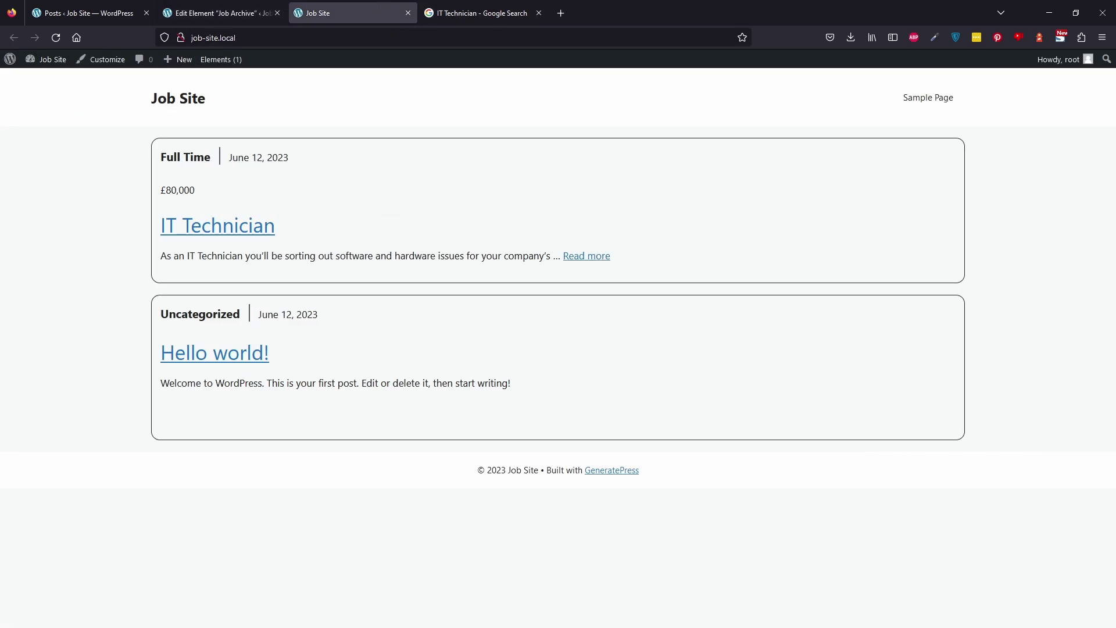
left_click(50, 40)
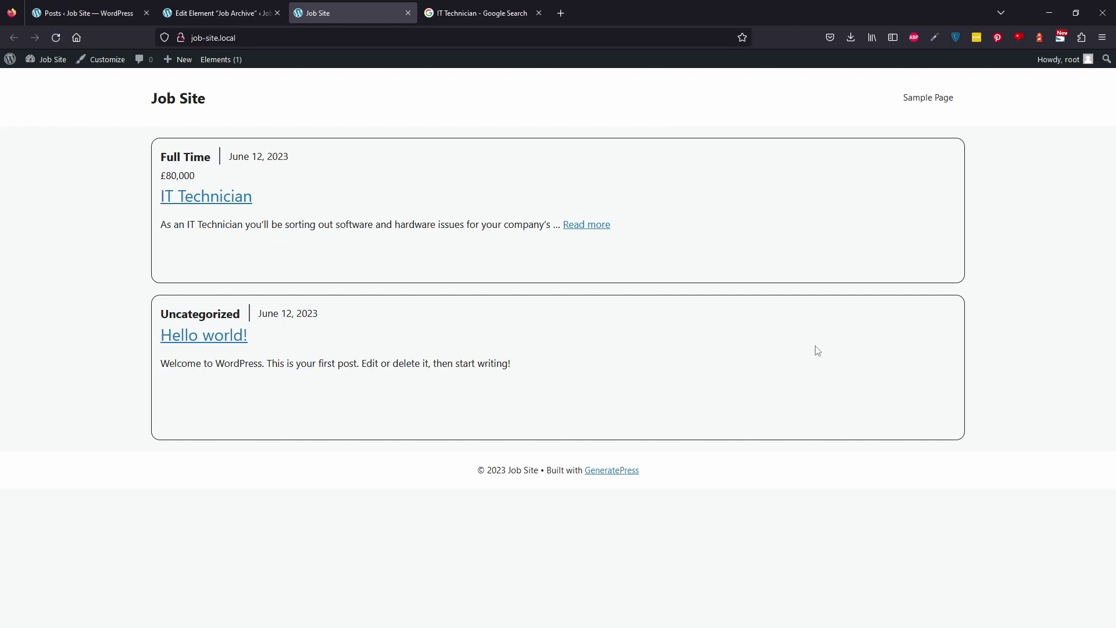
left_click(278, 13)
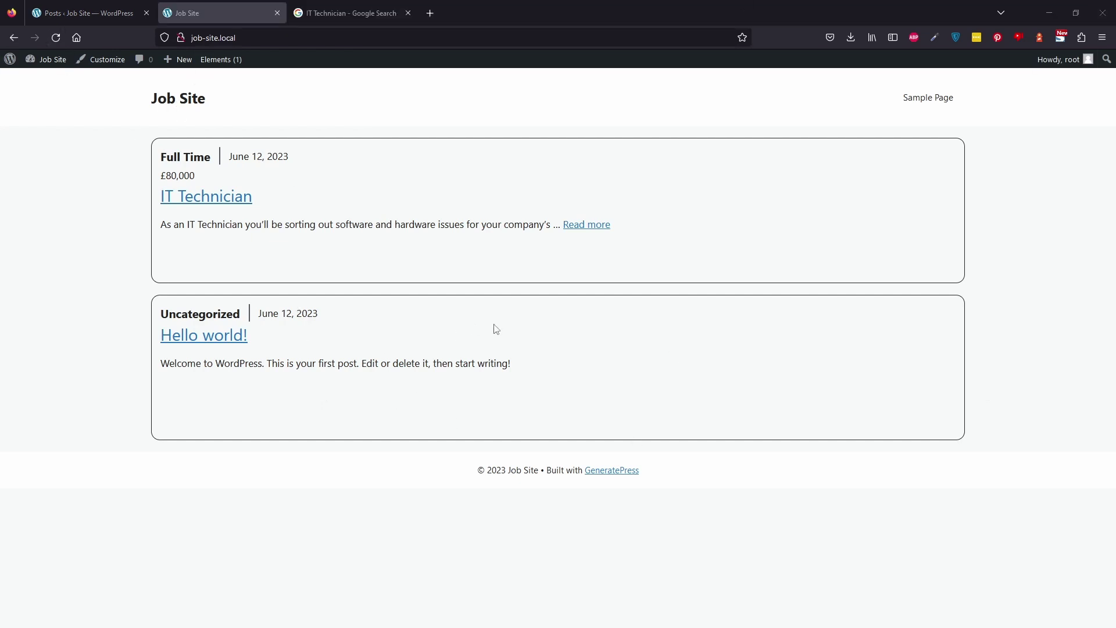
Open the site's blog layout settings in the Customizer and enable displaying posts in columns.
left_click(114, 64)
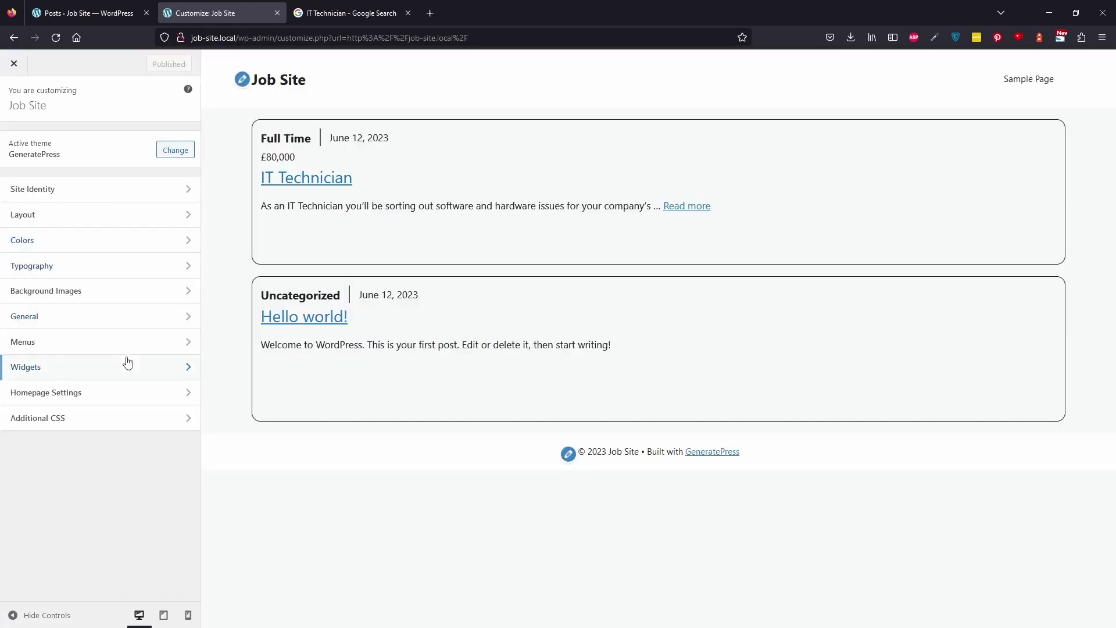
left_click(87, 226)
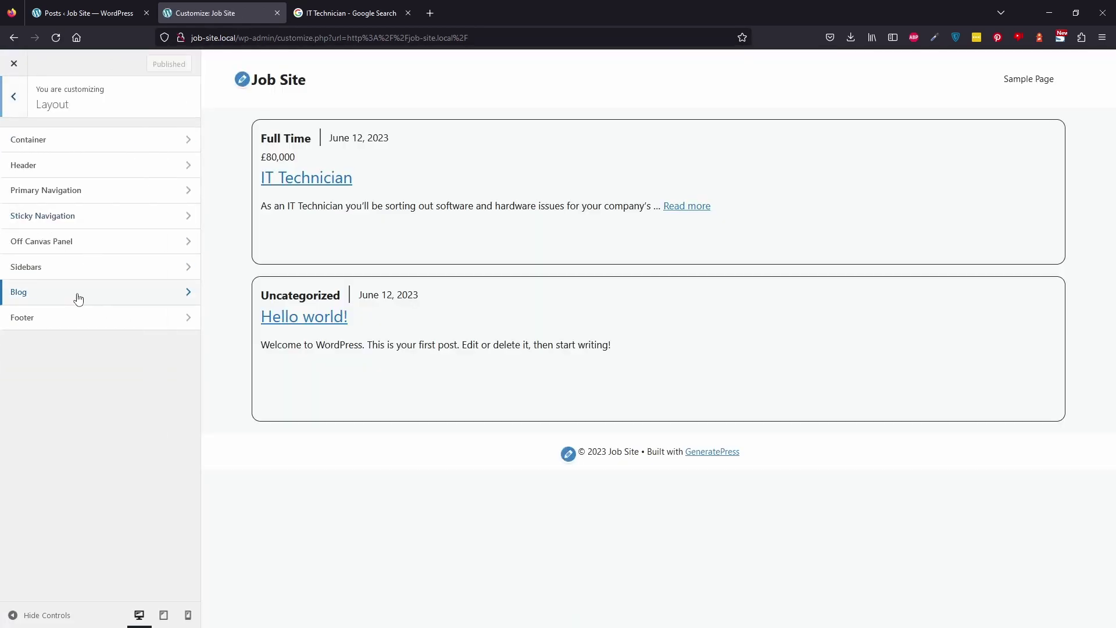
left_click(79, 298)
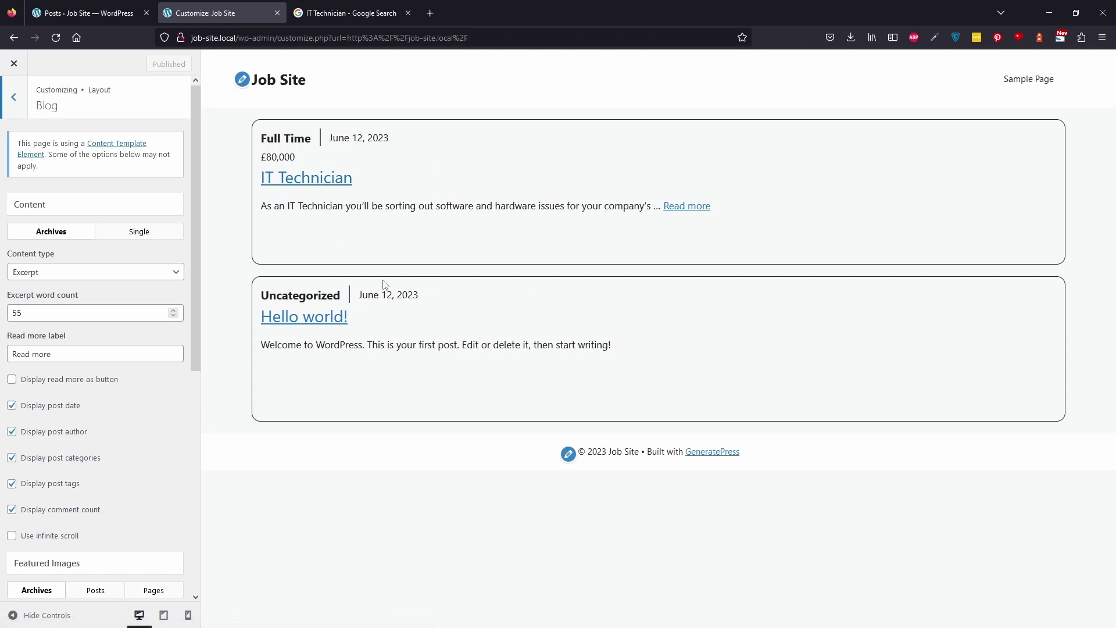
scroll(96, 337, "down", 6)
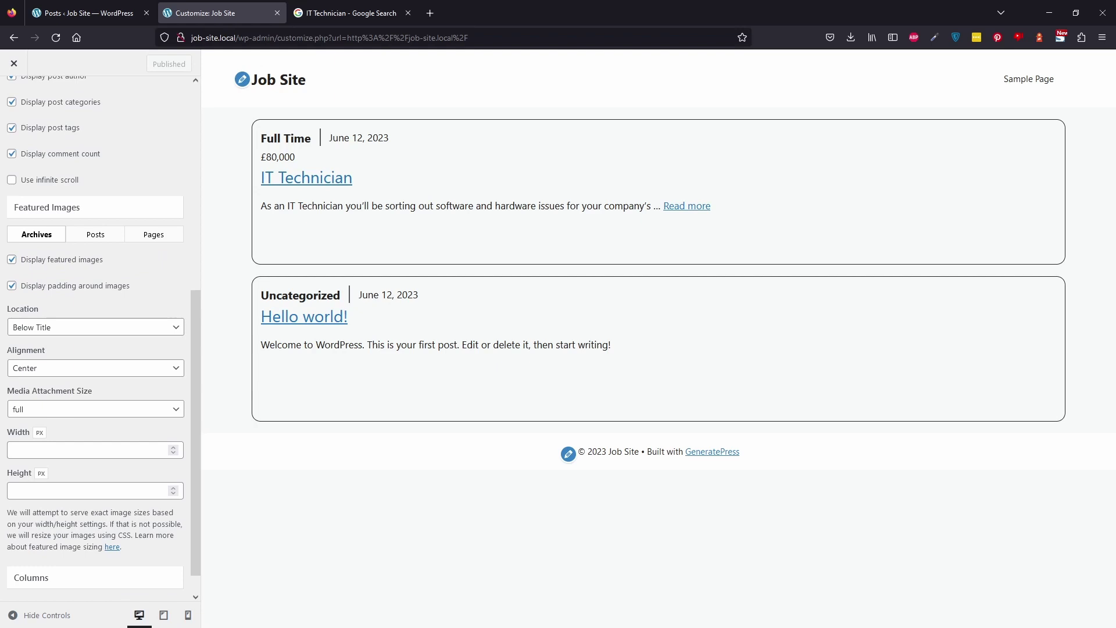
scroll(145, 433, "down", 1)
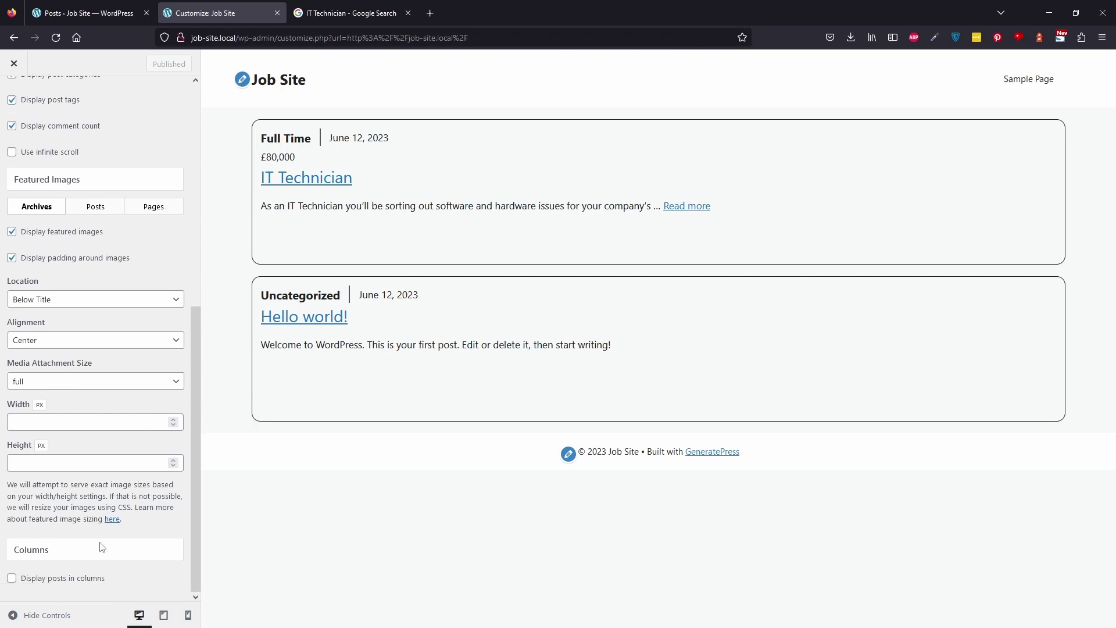
left_click(75, 581)
scroll(76, 526, "down", 3)
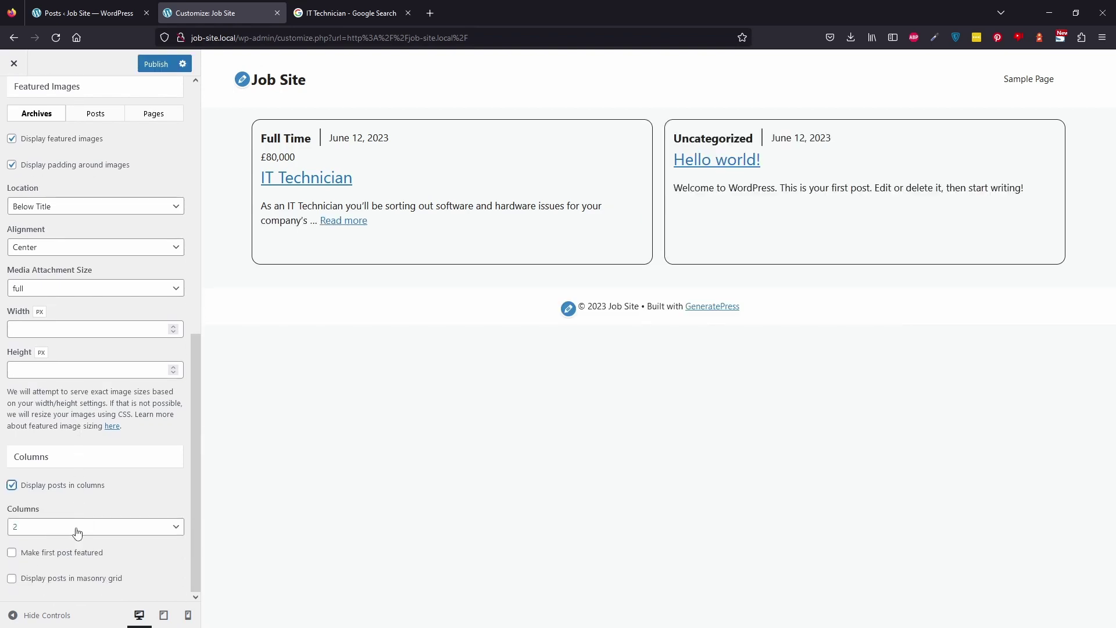
Try 3 columns for the post archive, then set the column count back to 2.
left_click(78, 533)
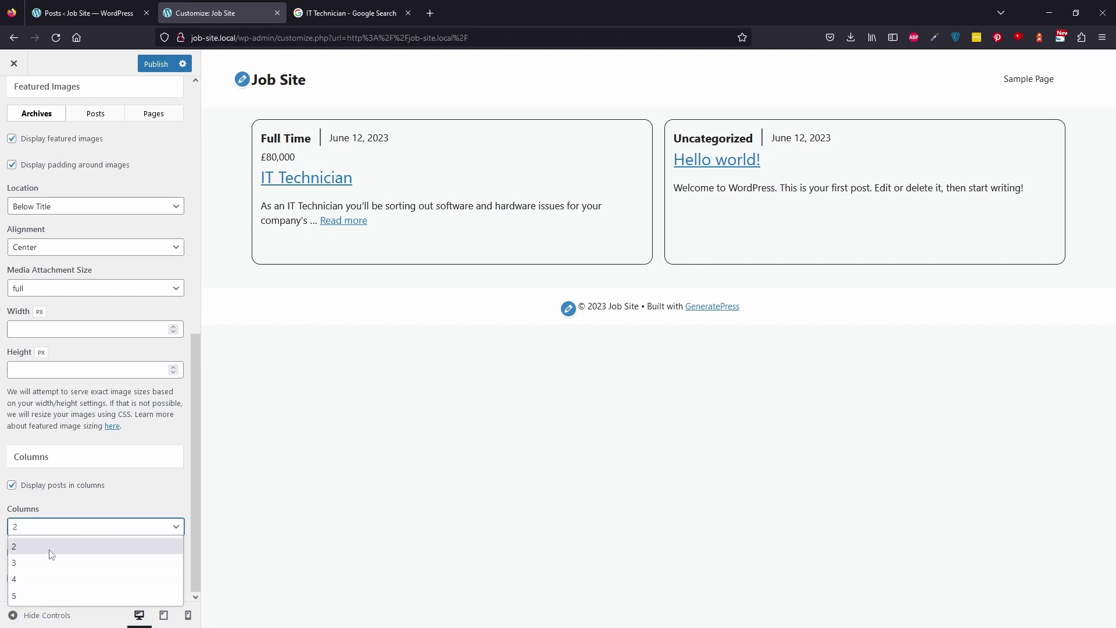
left_click(47, 573)
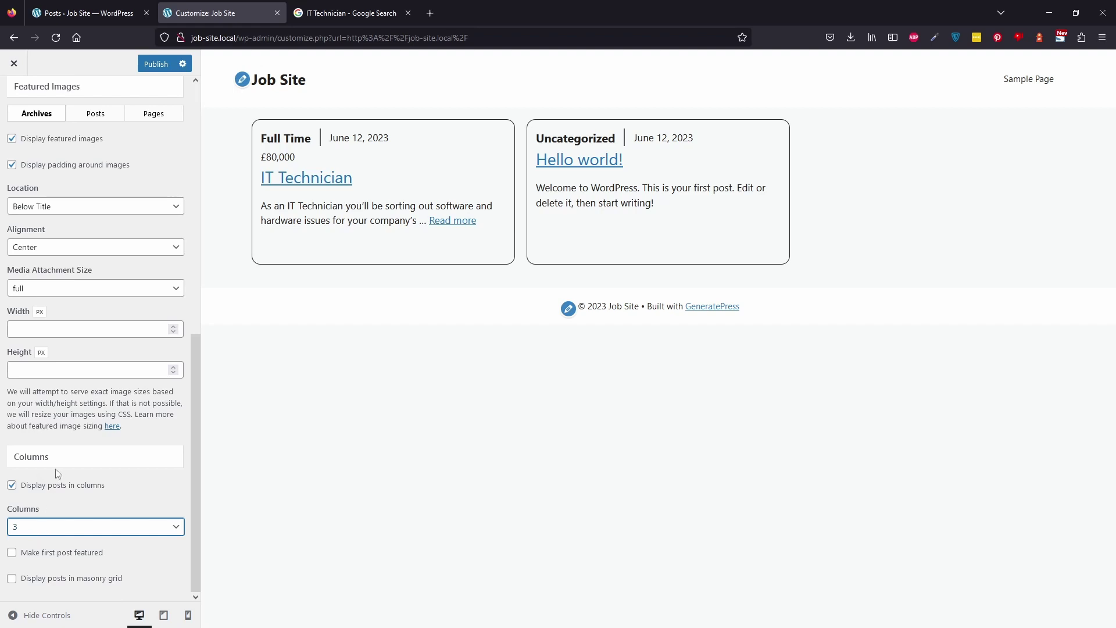
left_click(52, 526)
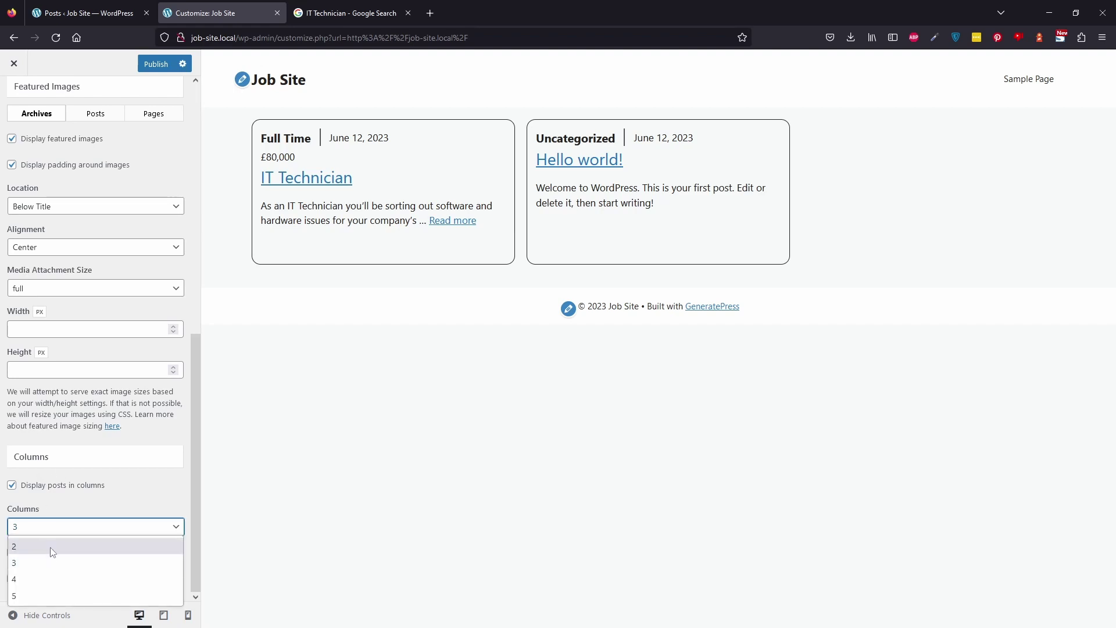
left_click(52, 551)
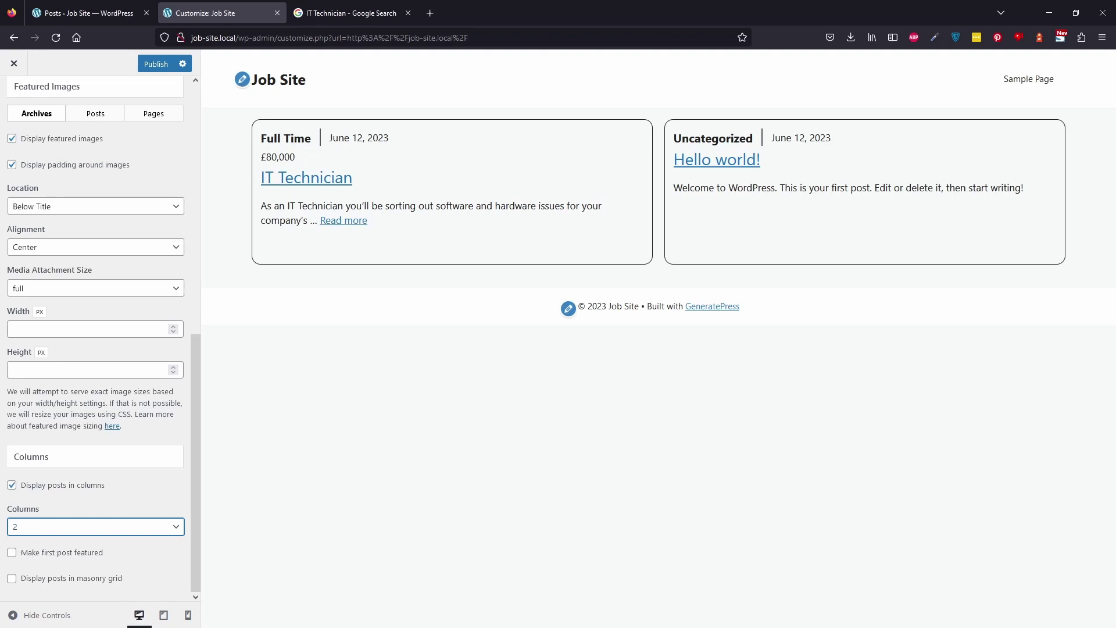
Preview the IT Technician job post, publish the blog layout changes and leave the Customizer.
scroll(113, 423, "up", 10)
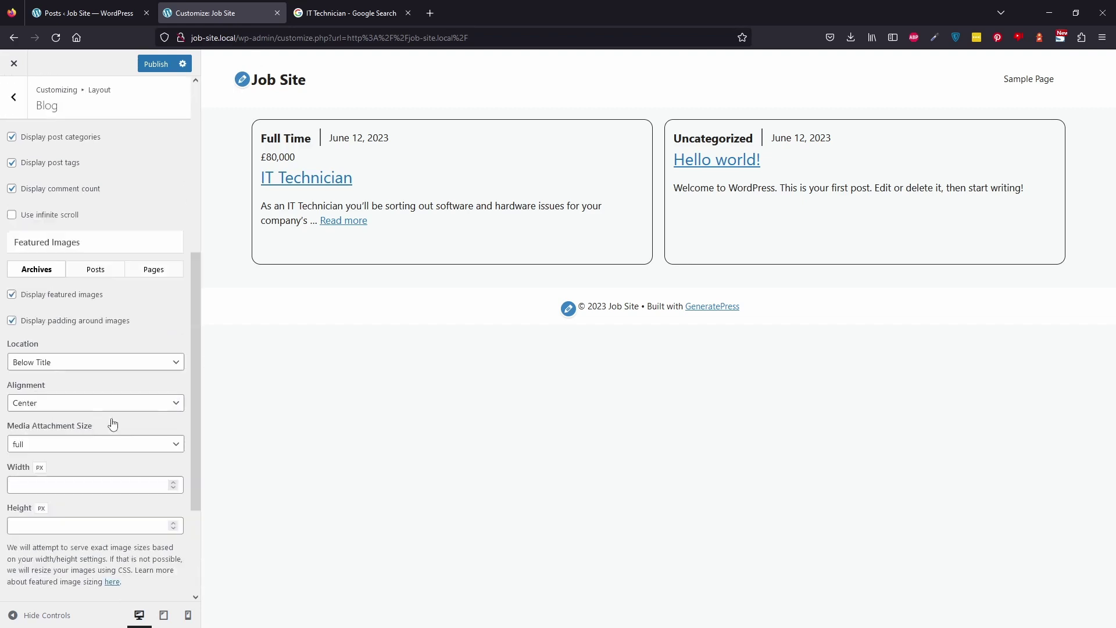
left_click(326, 182)
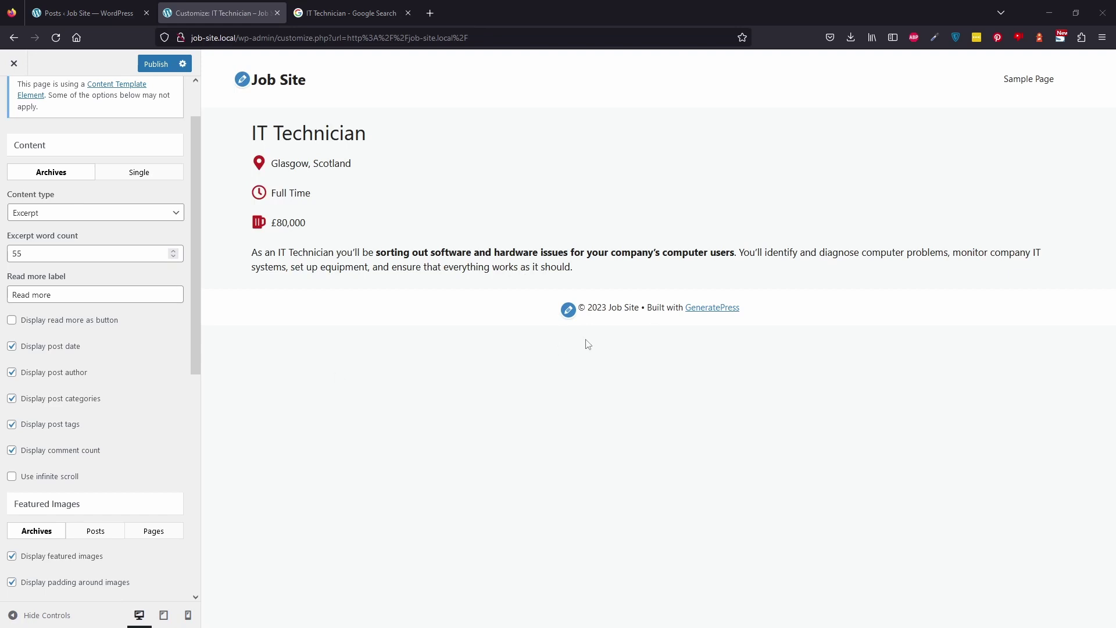
left_click(156, 64)
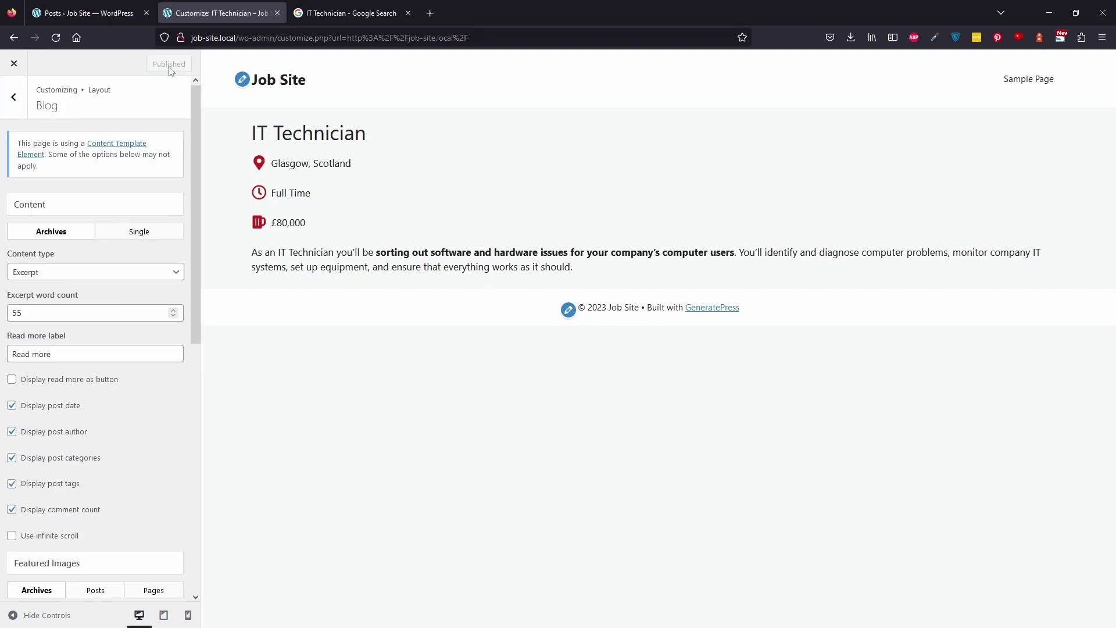
left_click(17, 98)
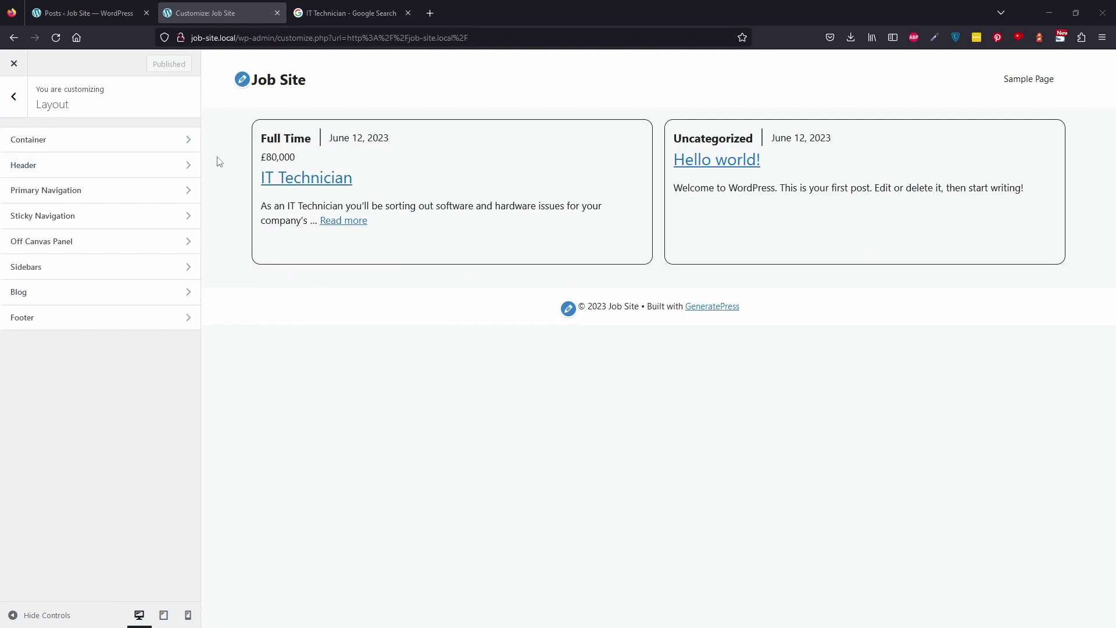
left_click(14, 64)
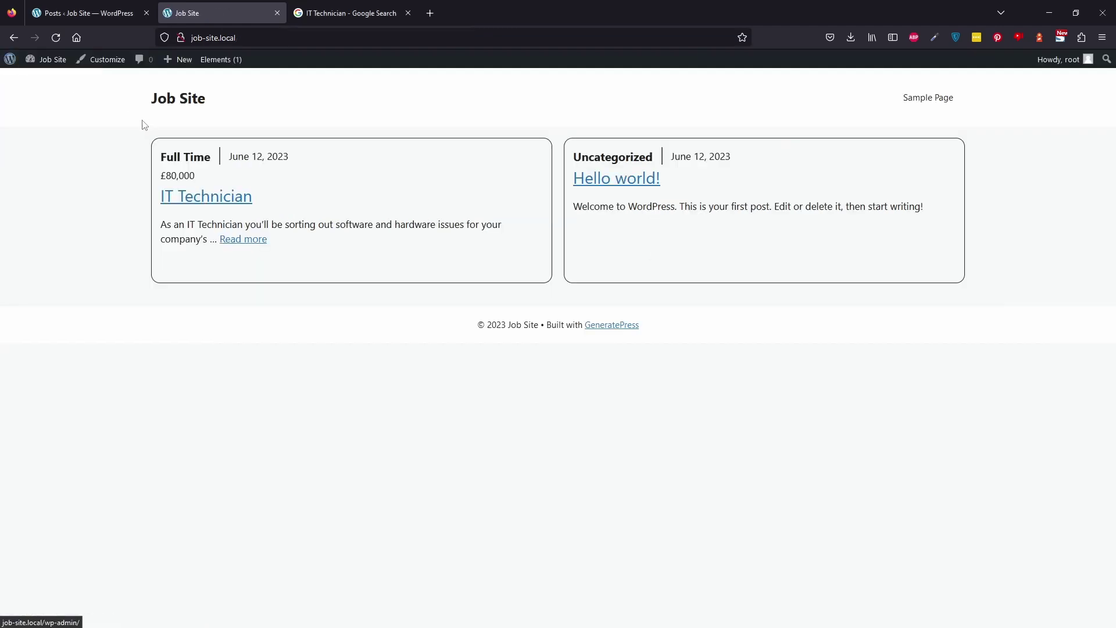
Create a new element of type Block and title it "Search Bar".
left_click(219, 65)
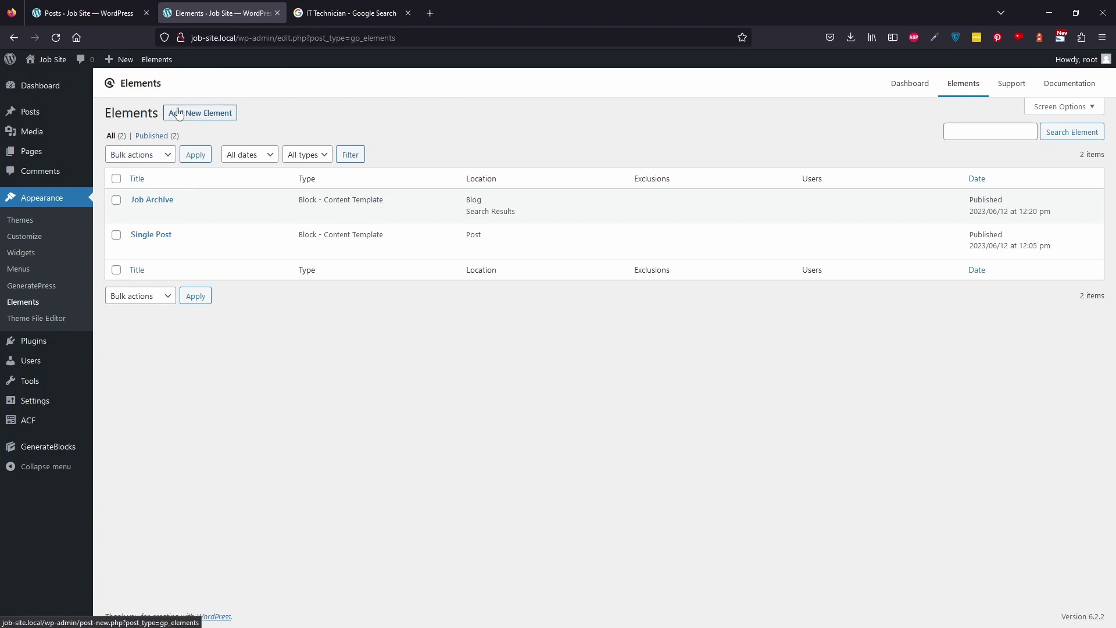
left_click(180, 113)
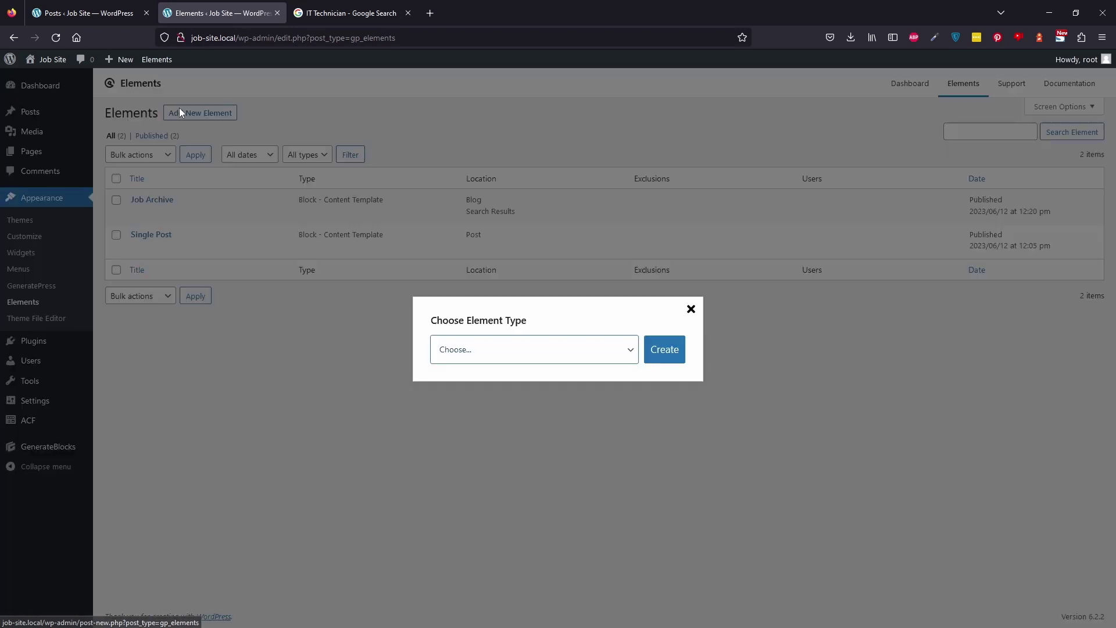
left_click(552, 356)
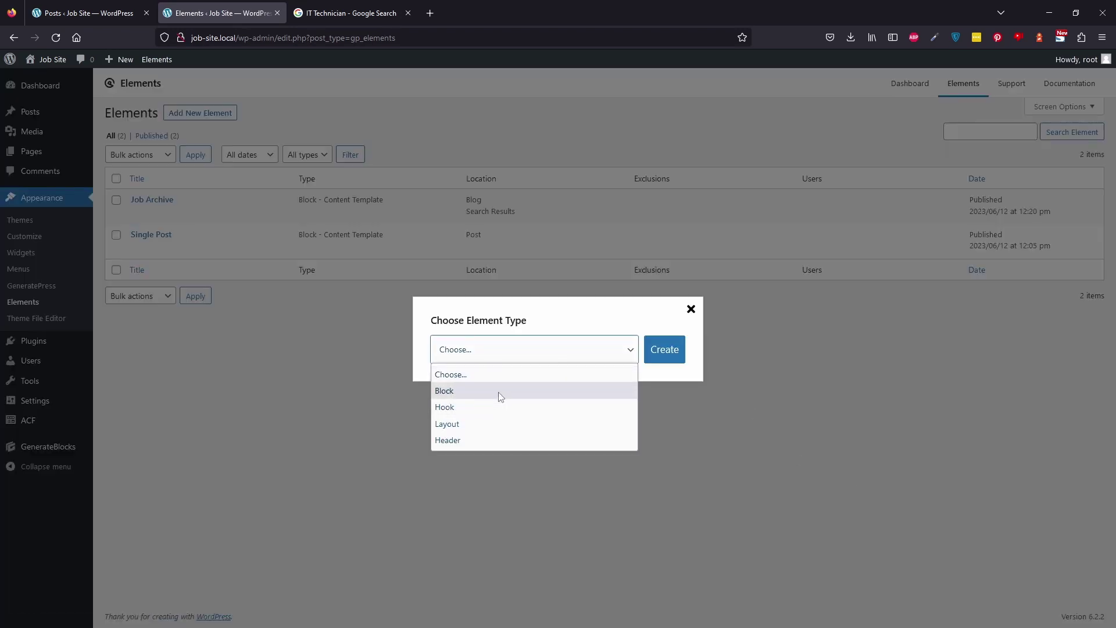
left_click(500, 392)
left_click(665, 348)
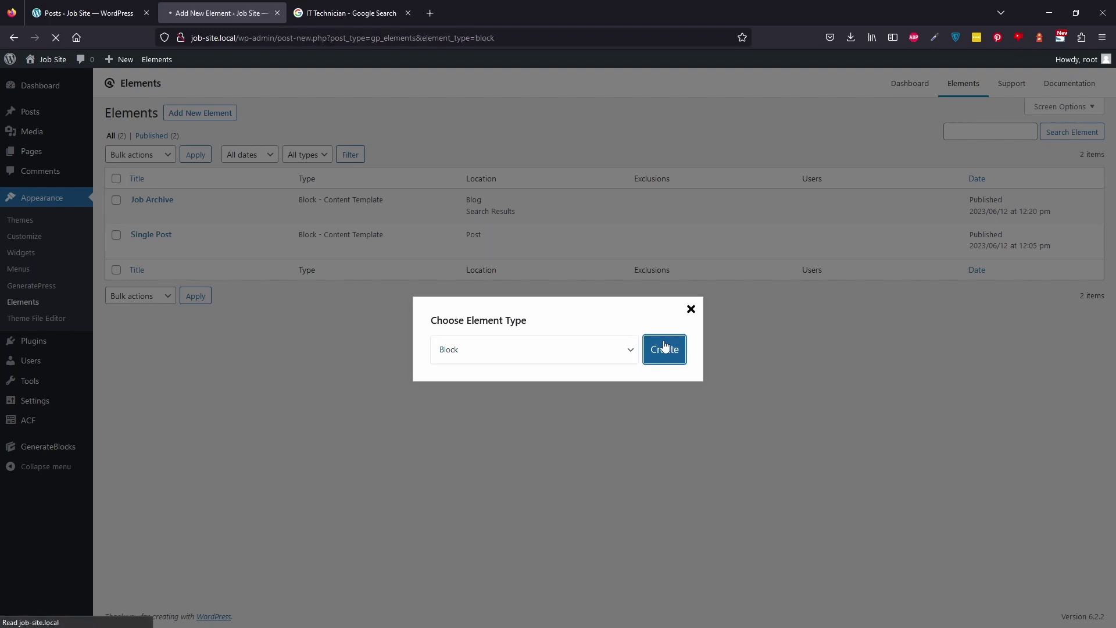
type("Search Bar")
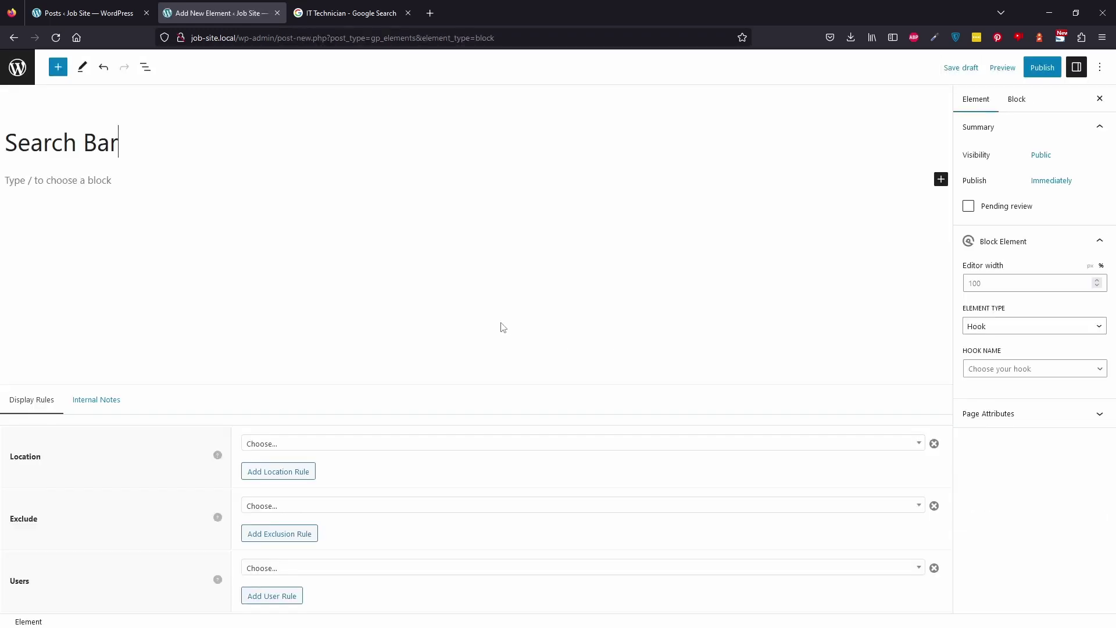
Set the Search Bar element's display location to Entire Site and its hook to after_header.
left_click(401, 446)
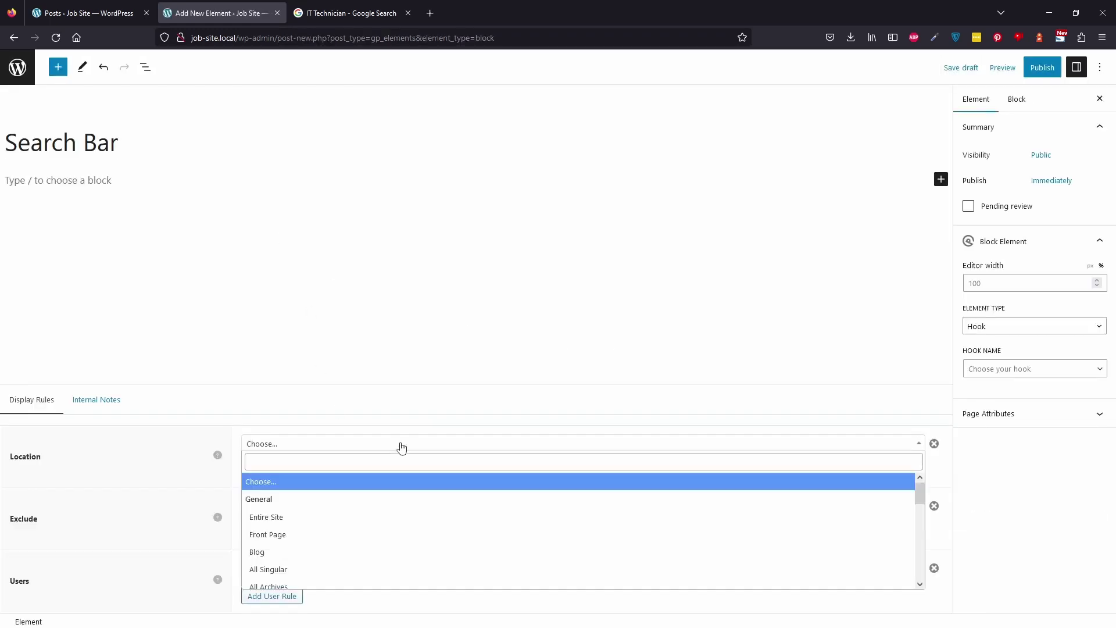
left_click(330, 518)
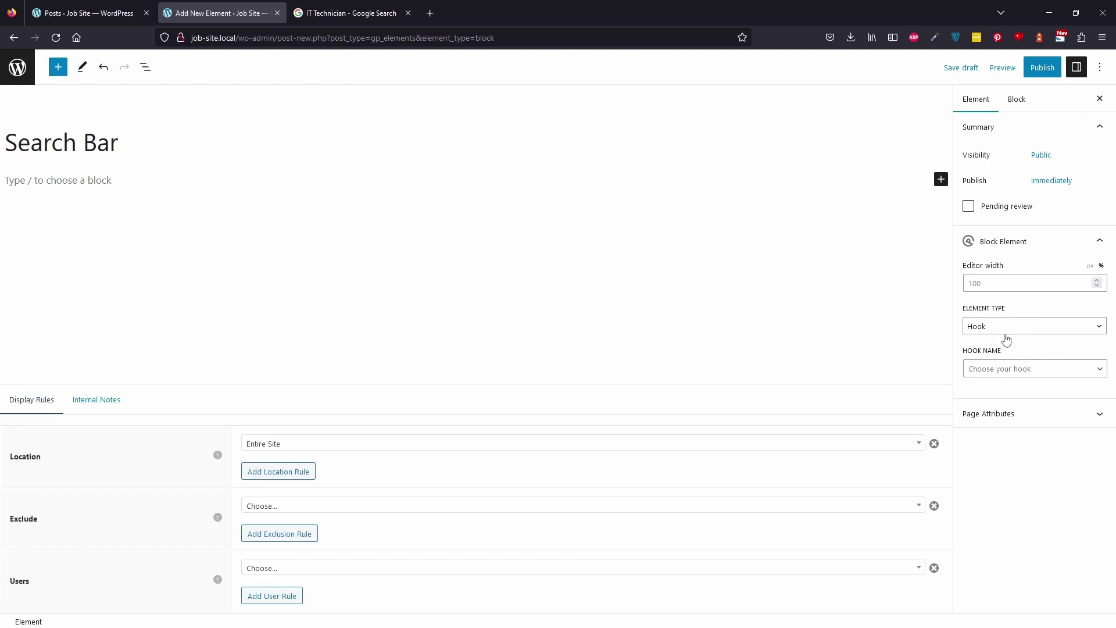
left_click(996, 372)
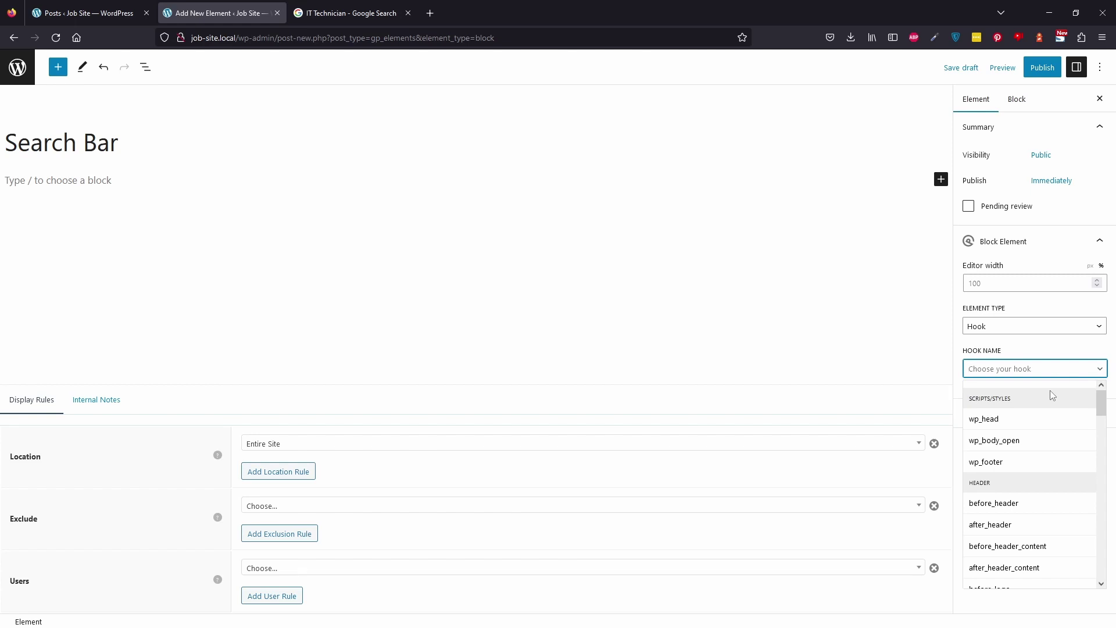
type("after")
left_click(1024, 424)
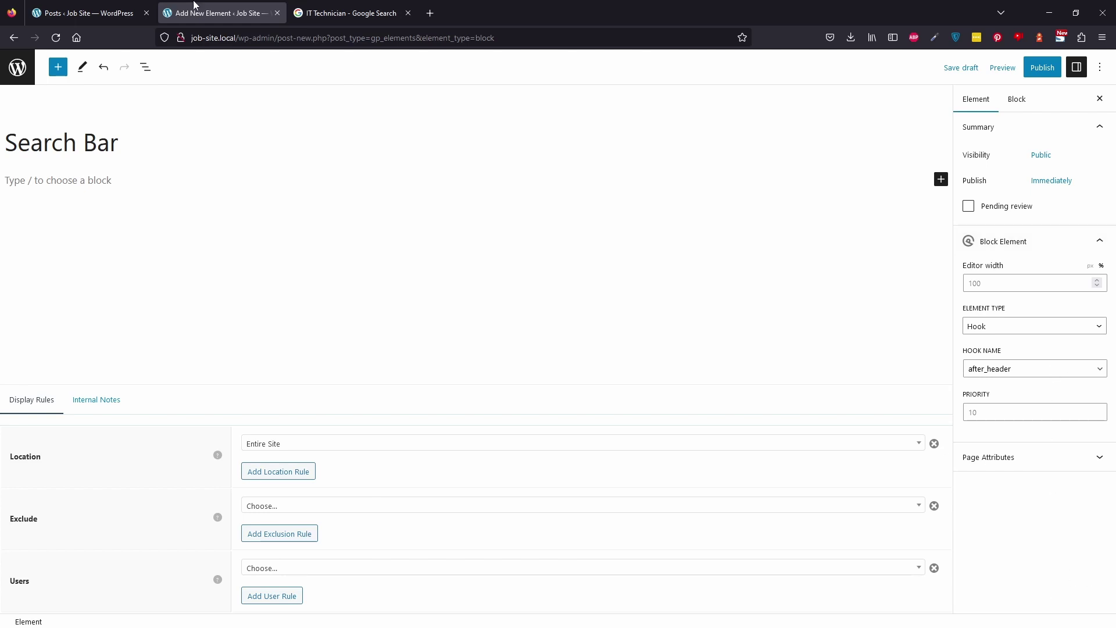
View the front page's area below the header in the other browser tab, then return to the Search Bar element.
left_click(87, 8)
left_click(54, 67)
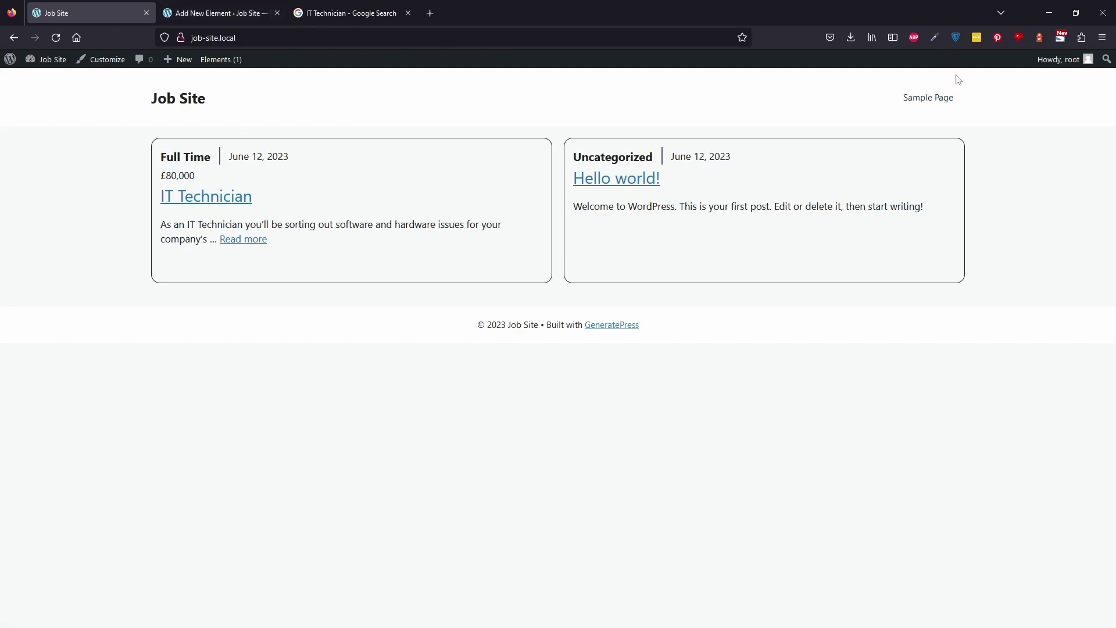
left_click(228, 4)
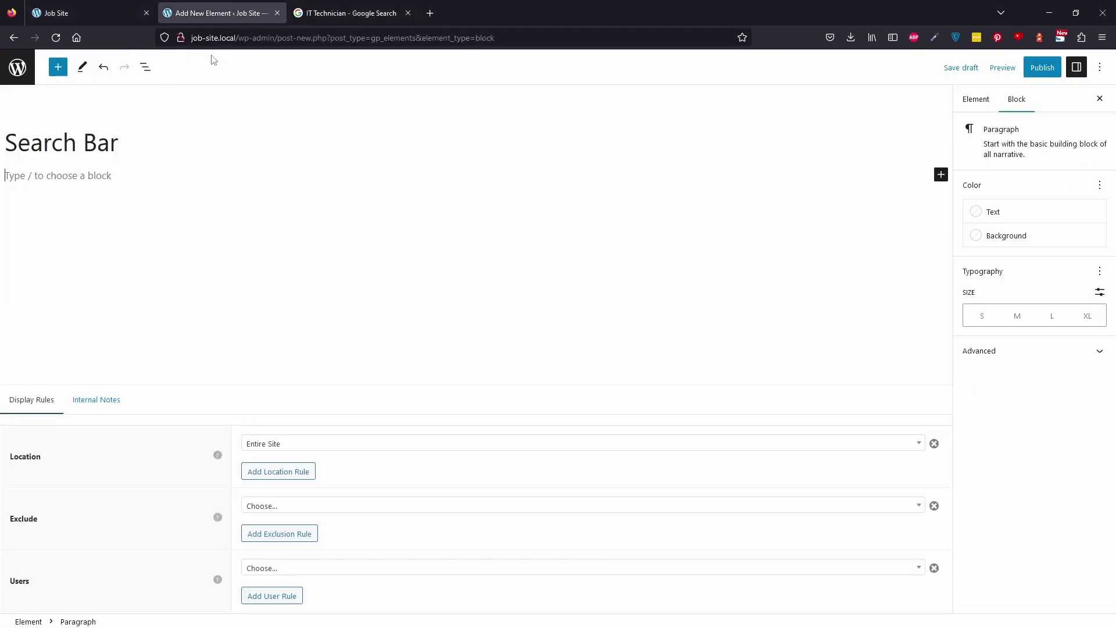
Show the block list and insert a Container block into the Search Bar element.
left_click(145, 68)
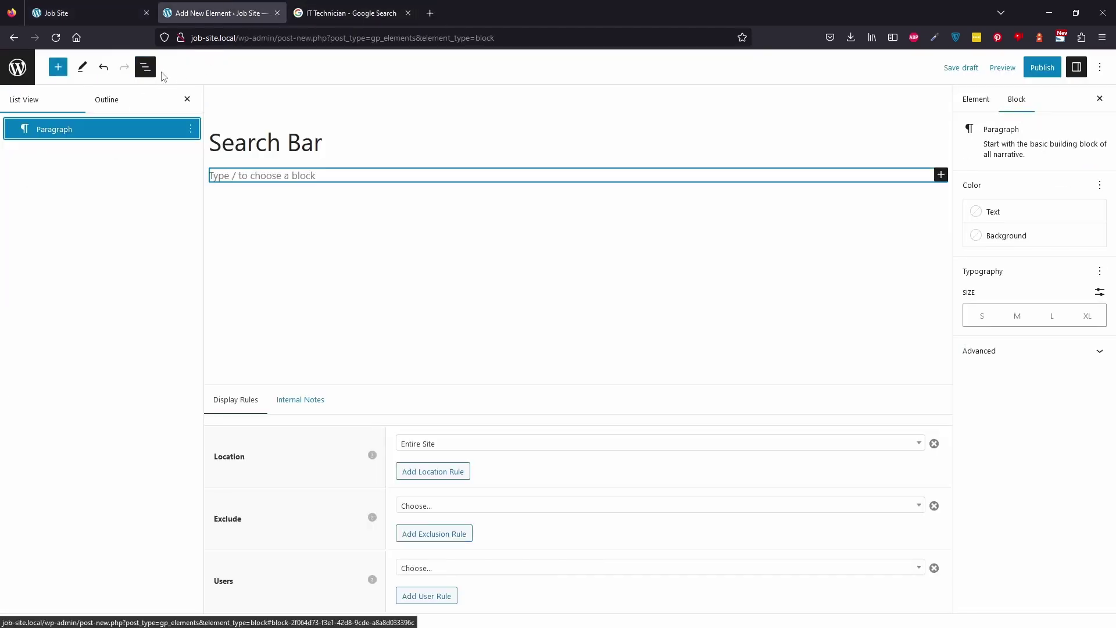
left_click(333, 170)
type("/conta")
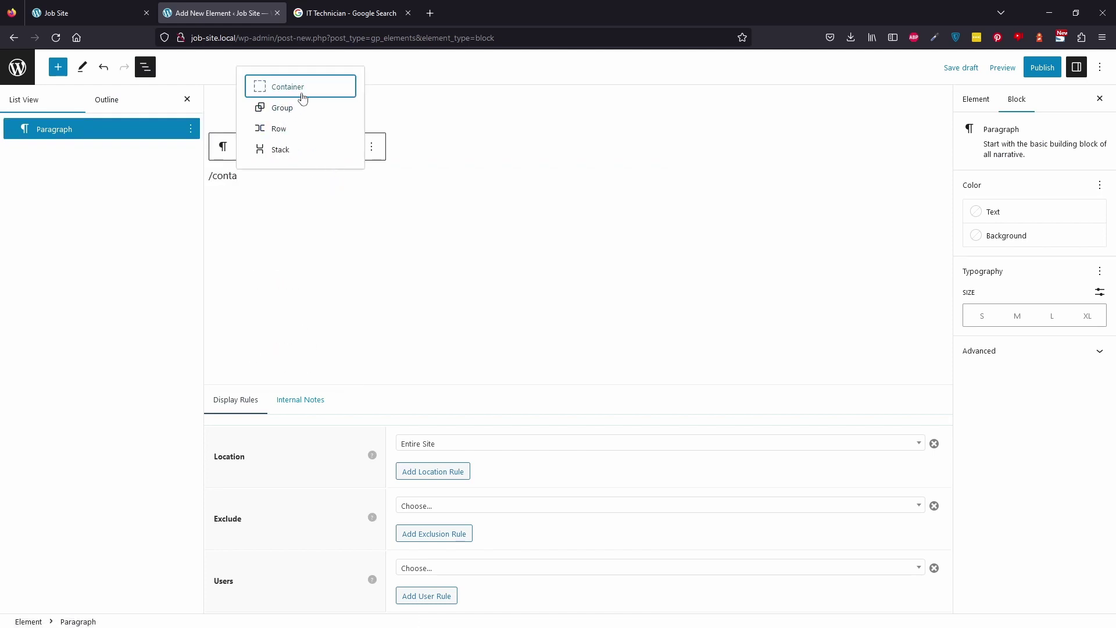
left_click(302, 96)
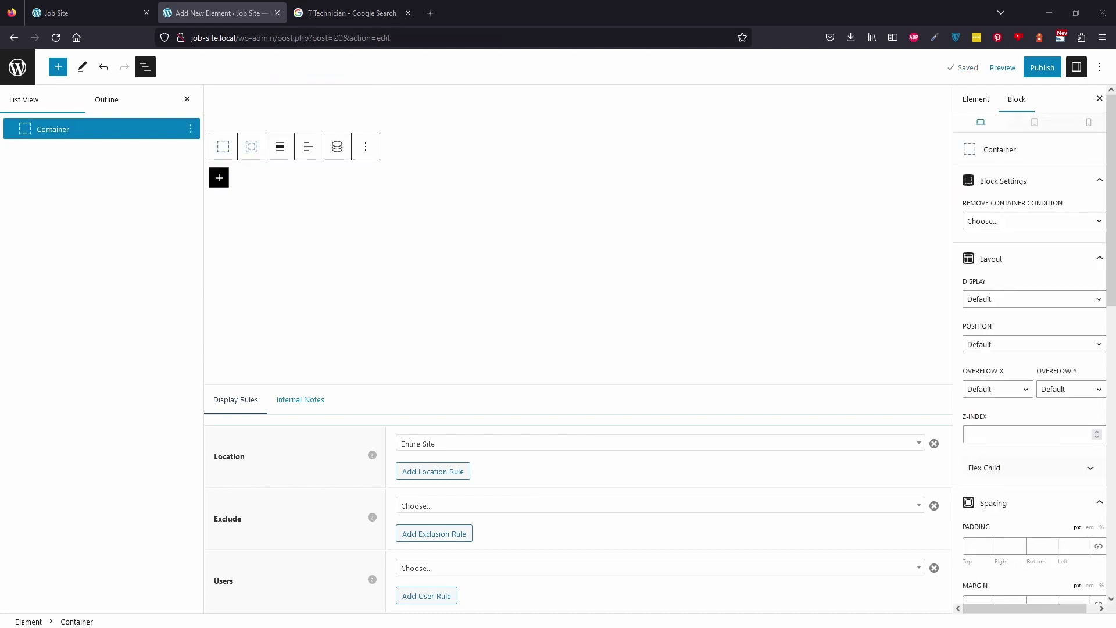
Add an inner container to the Container block and insert a Grid with one full-width container inside it.
left_click(252, 146)
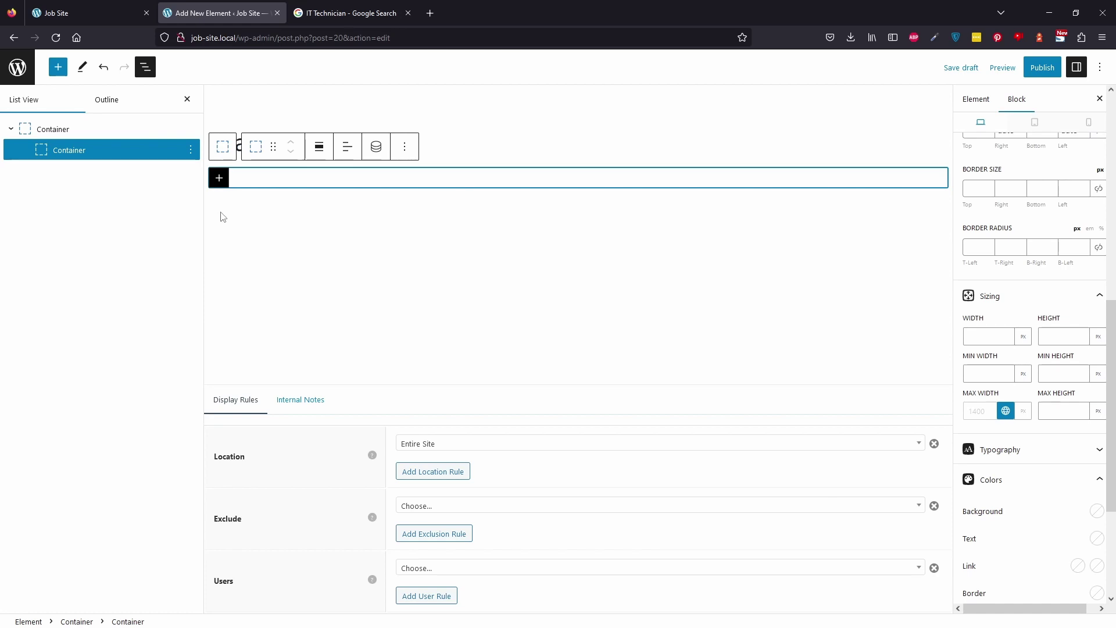
left_click(217, 178)
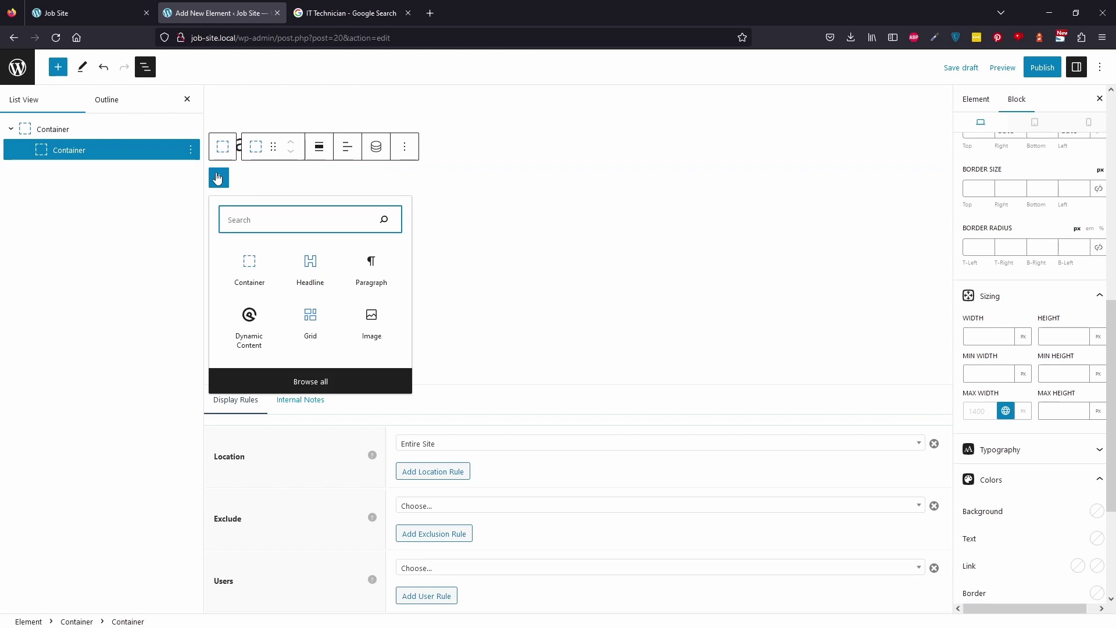
left_click(308, 317)
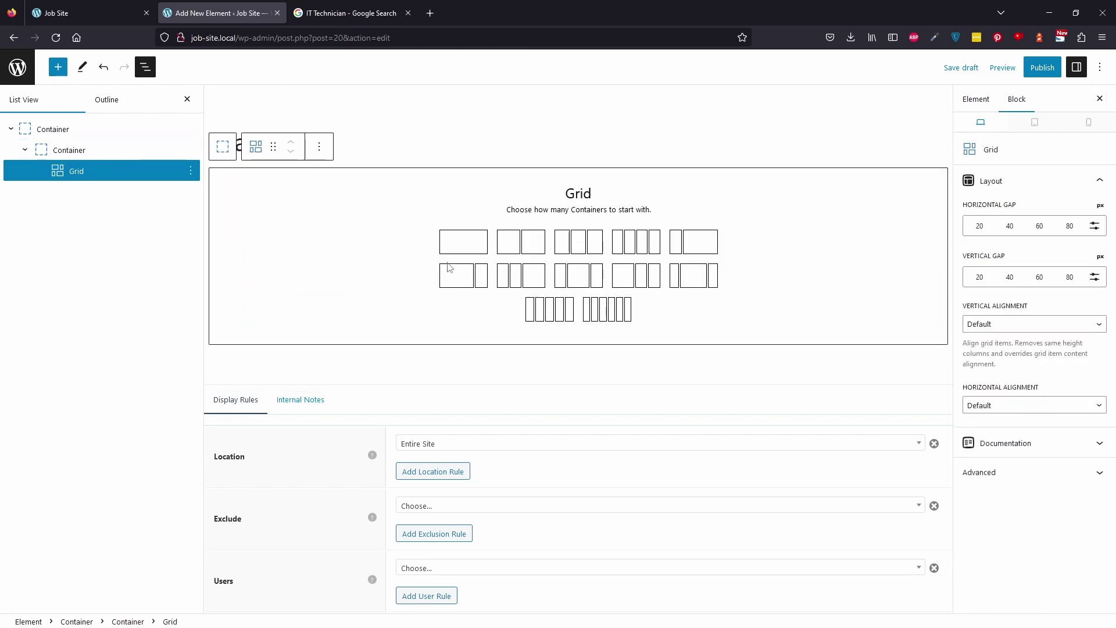
left_click(473, 246)
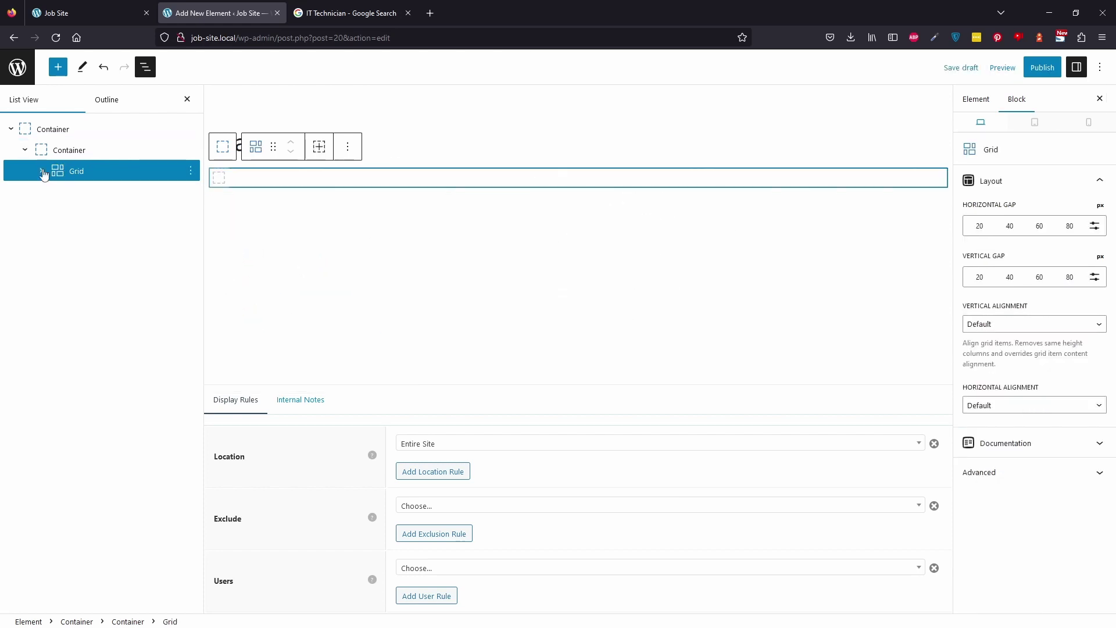
Insert a Search block into the container inside the grid.
left_click(41, 171)
left_click(72, 198)
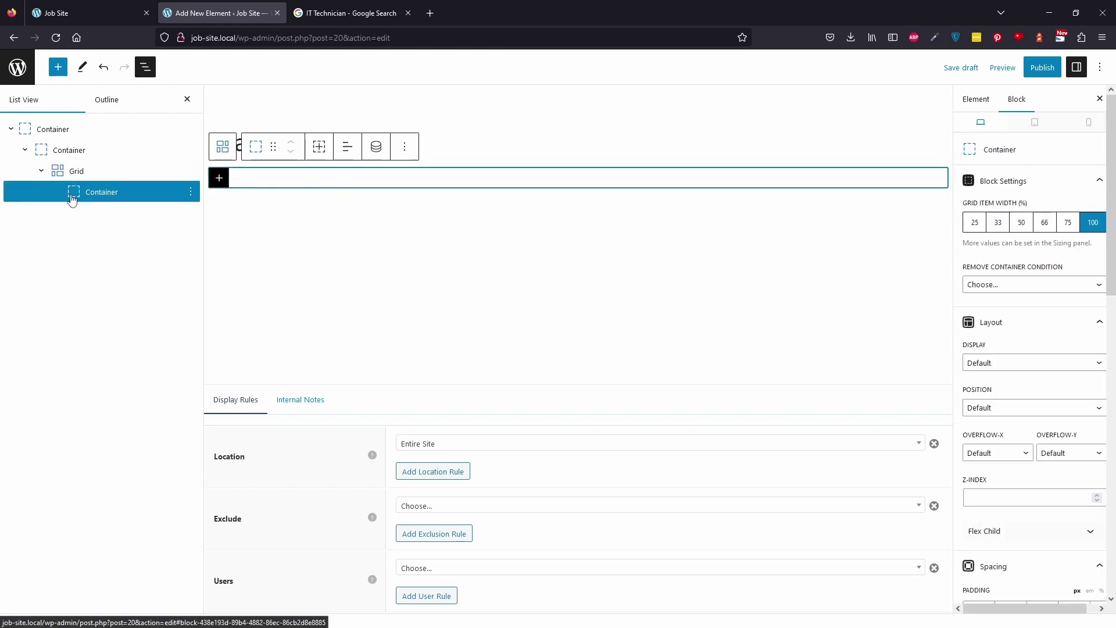
left_click(219, 177)
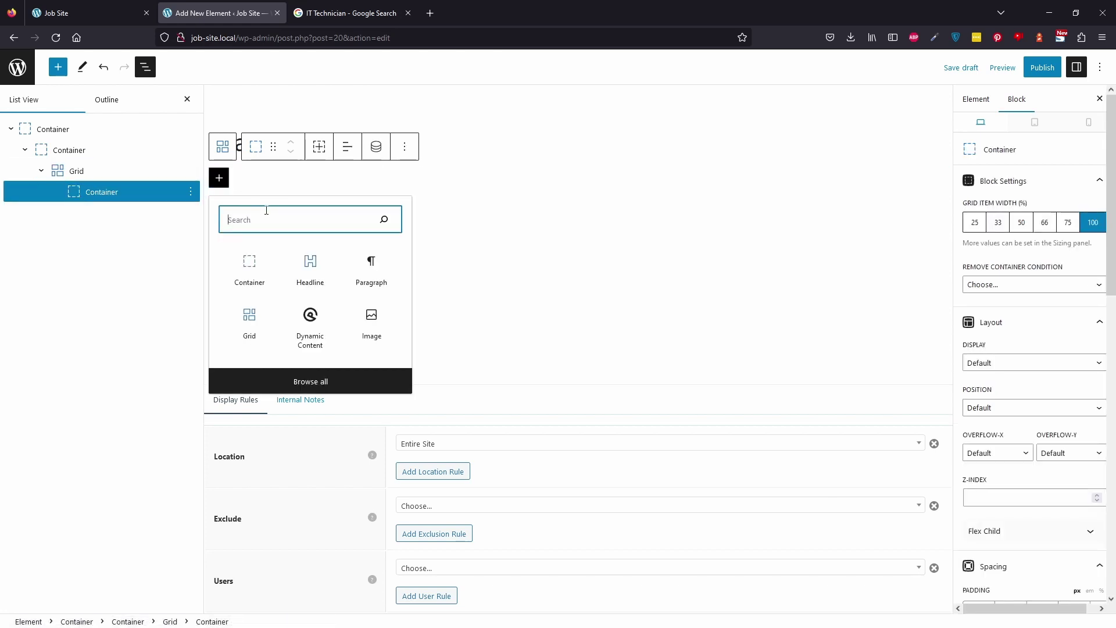
type("sea")
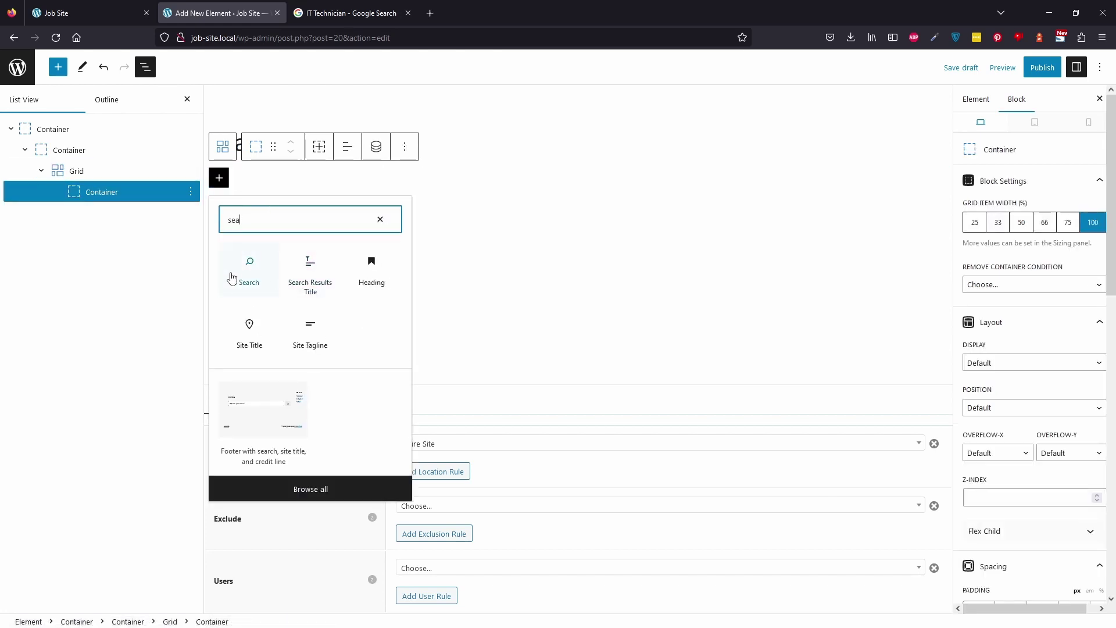
left_click(244, 273)
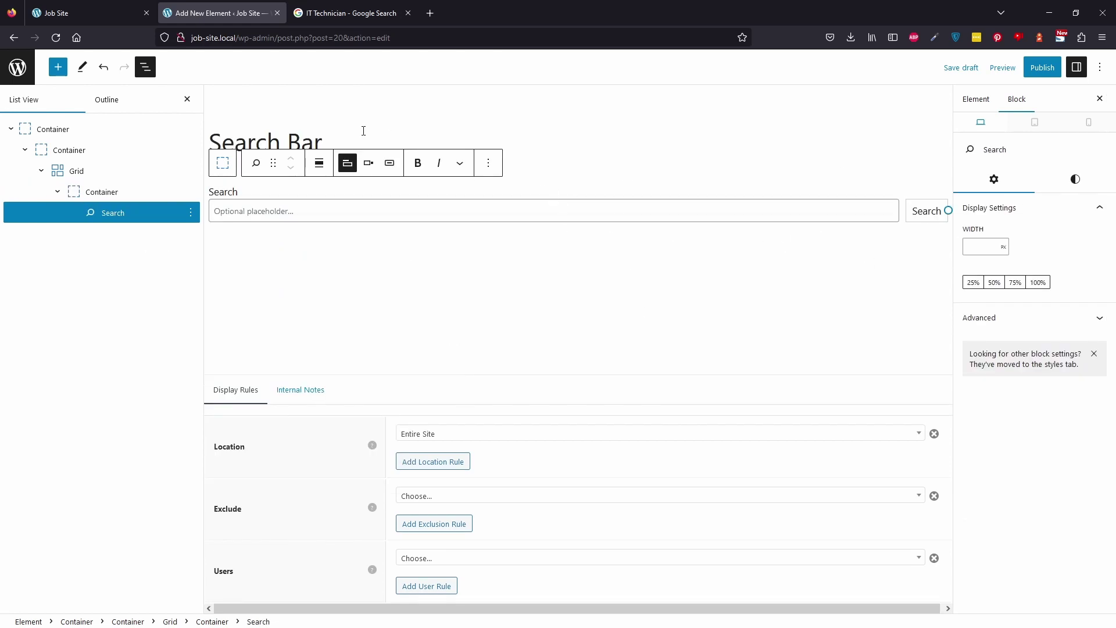
Publish the Search Bar element and test its search field on the refreshed front page.
left_click(1040, 67)
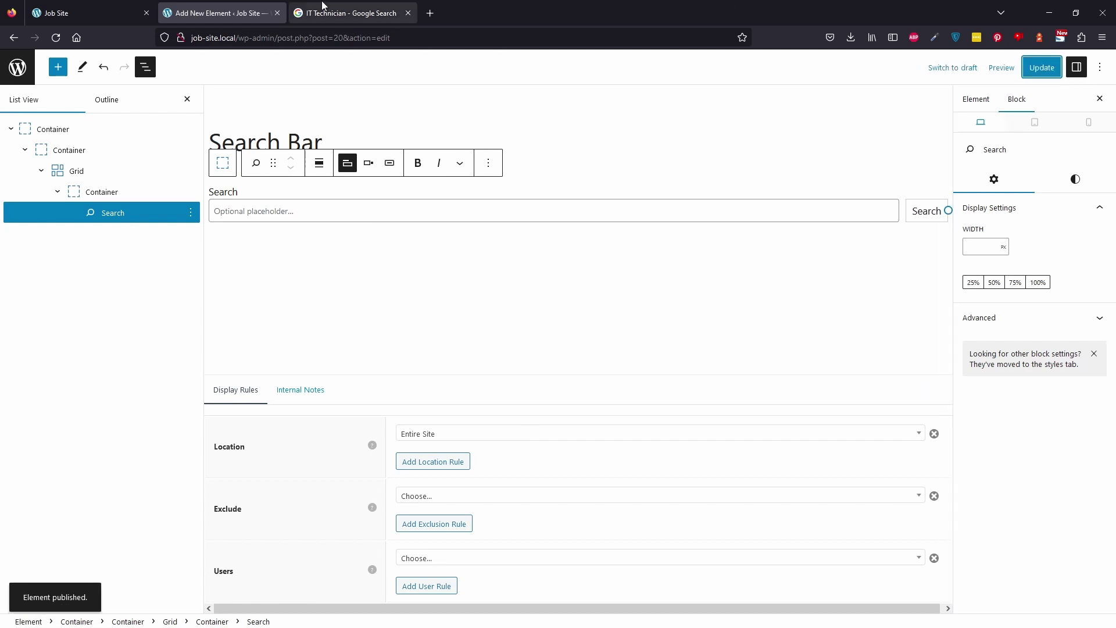
left_click(101, 7)
left_click(194, 99)
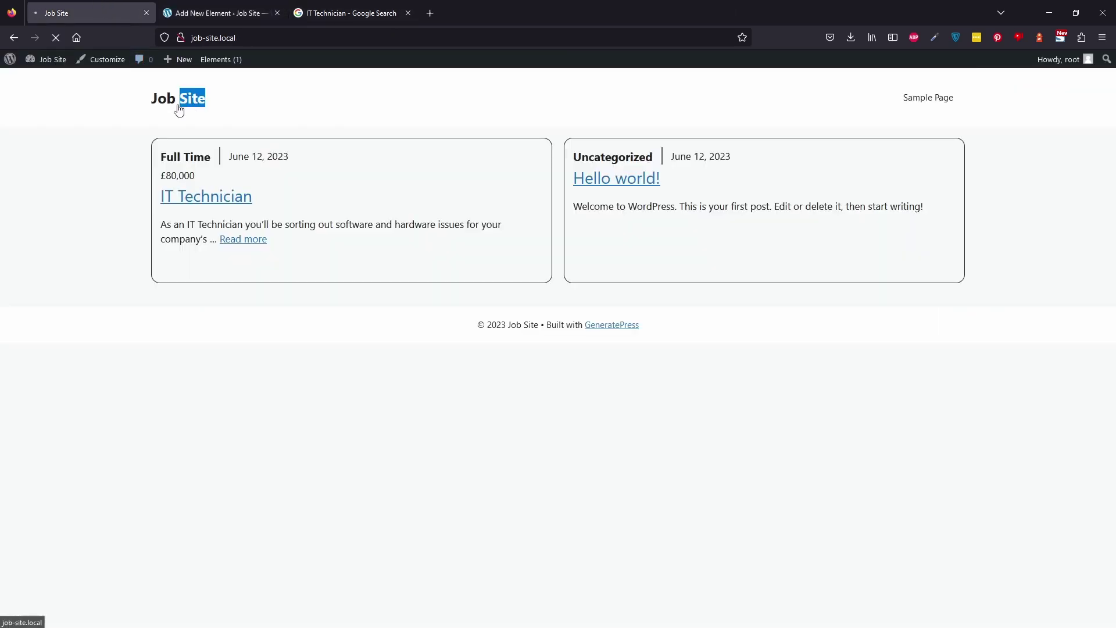
left_click(217, 152)
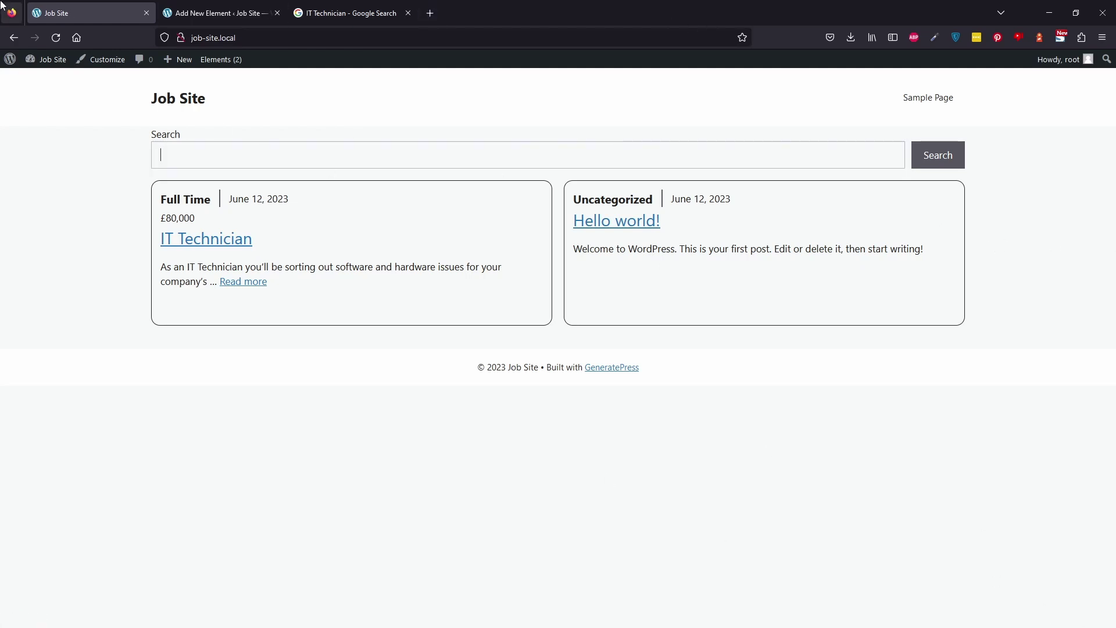
In the Search Bar element, configure the Search block with a 50% width, no label and an icon button.
left_click(262, 8)
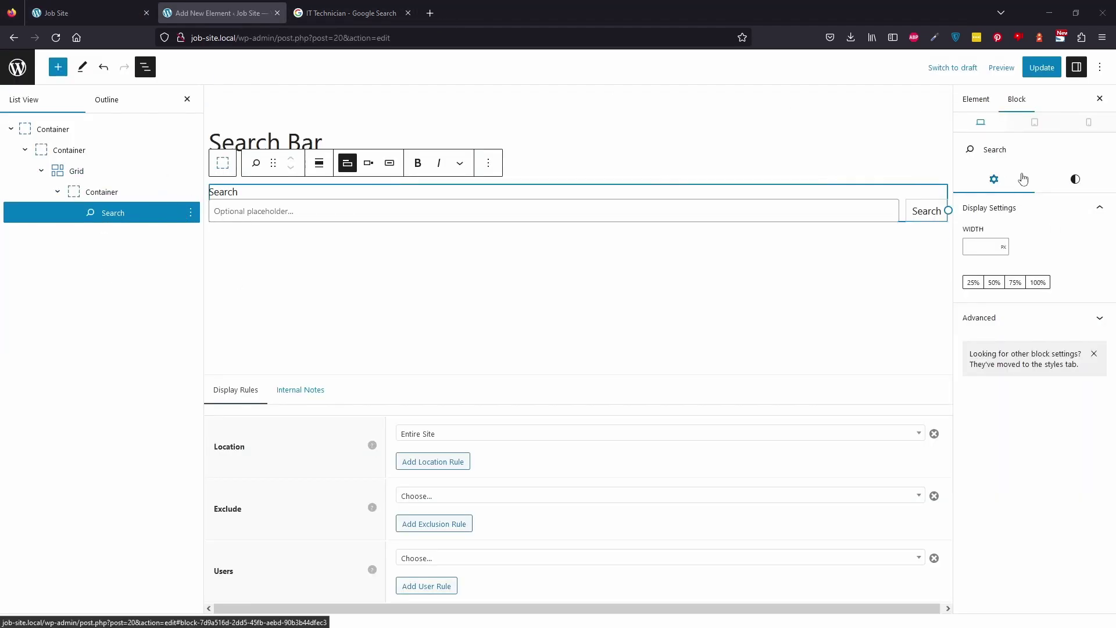
left_click(994, 285)
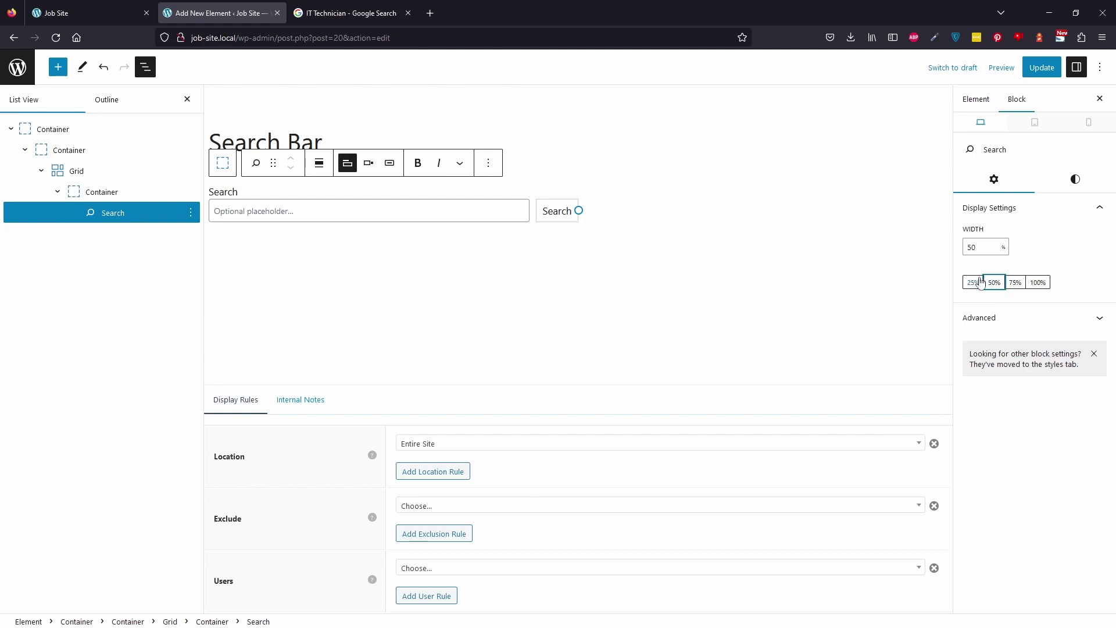
left_click(1076, 180)
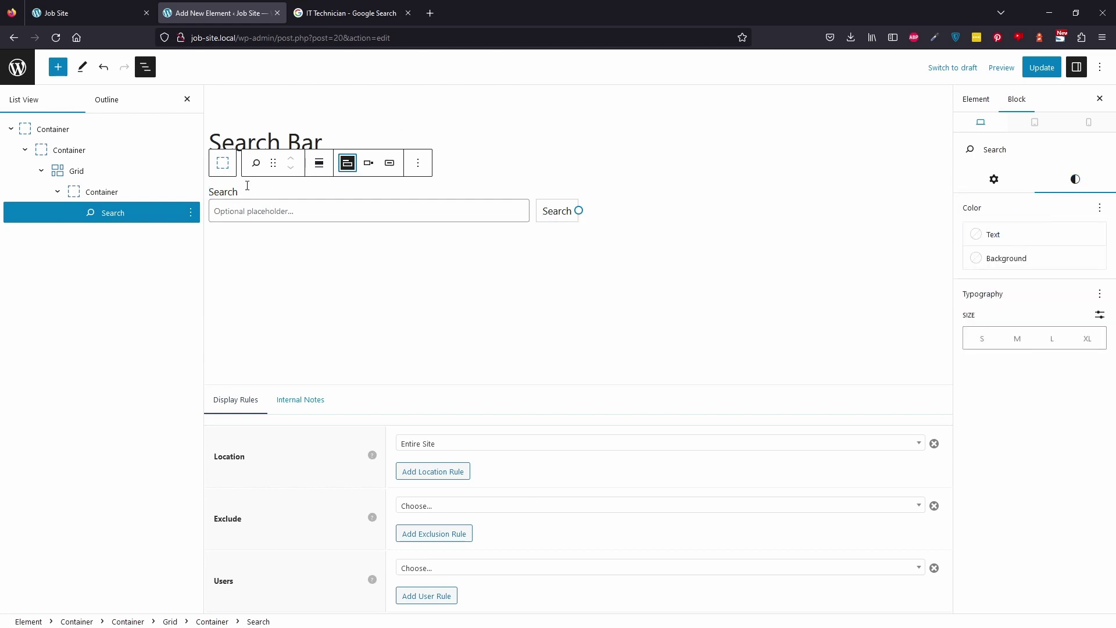
left_click(349, 164)
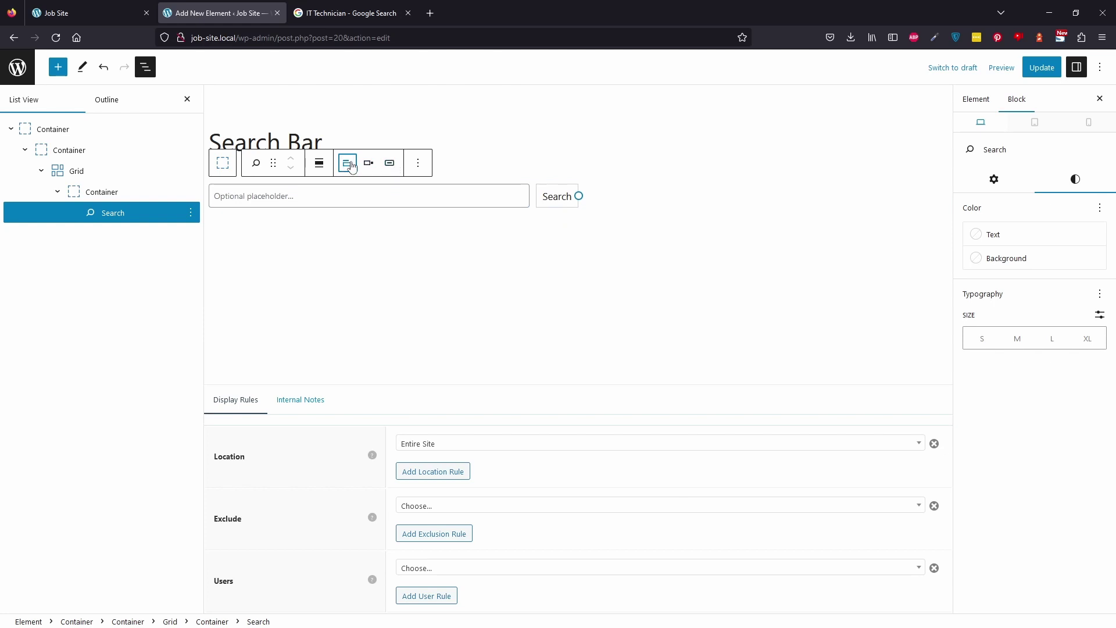
left_click(390, 166)
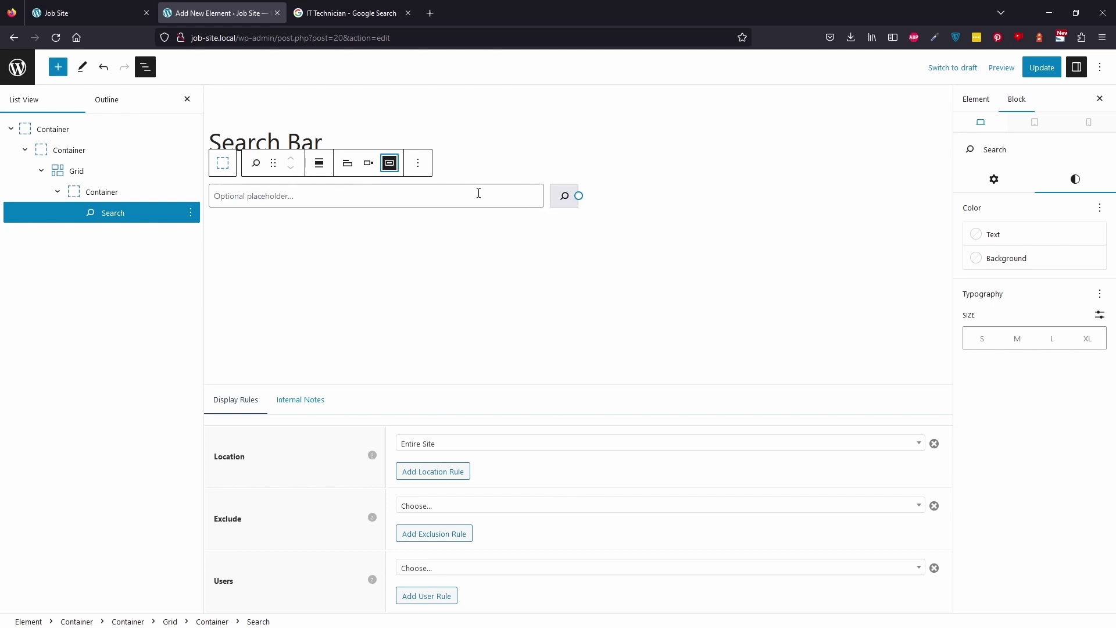
Set the search field's placeholder to "Job title, job hours, industry, etc.".
left_click(372, 196)
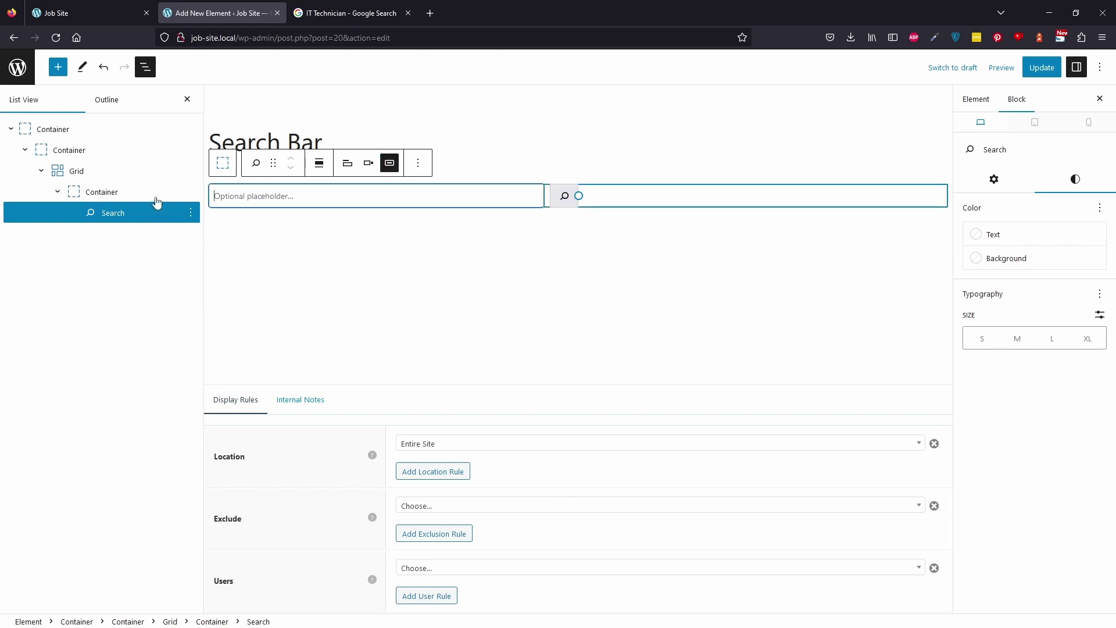
type("Job title, job hours, industry, etc.")
left_click(268, 222)
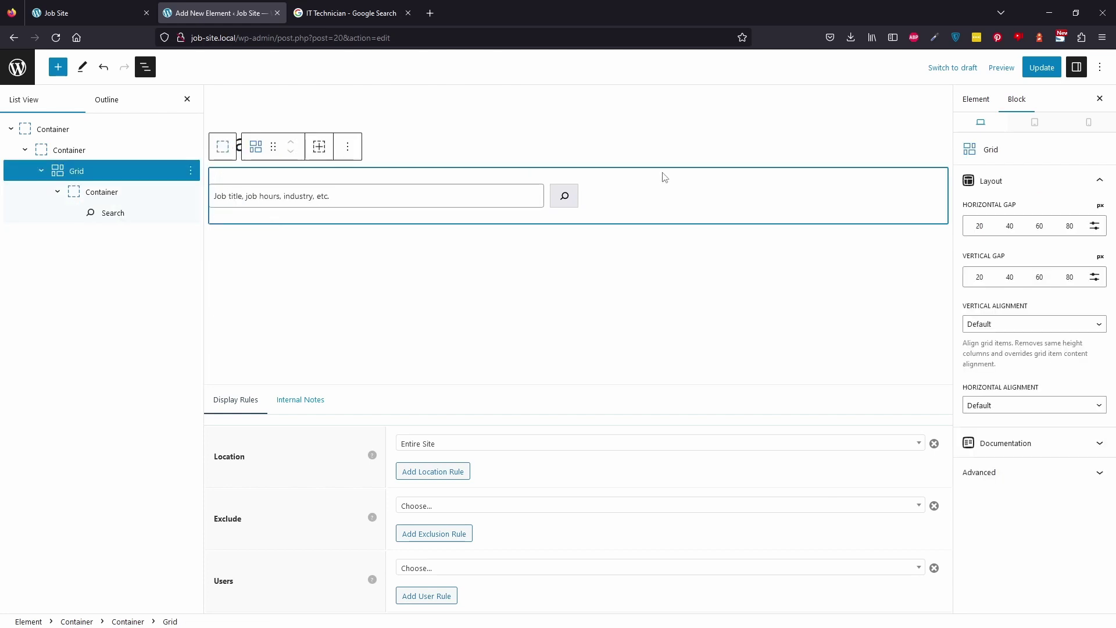
Update the Search Bar element and reload the front page to check the restyled search field.
left_click(1043, 69)
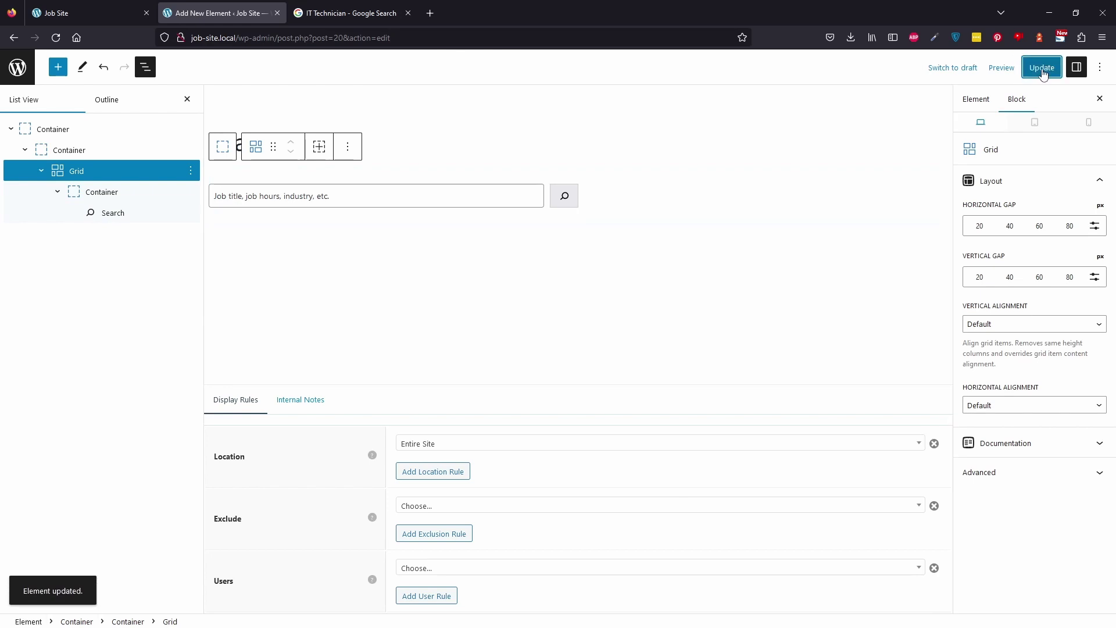
left_click(111, 5)
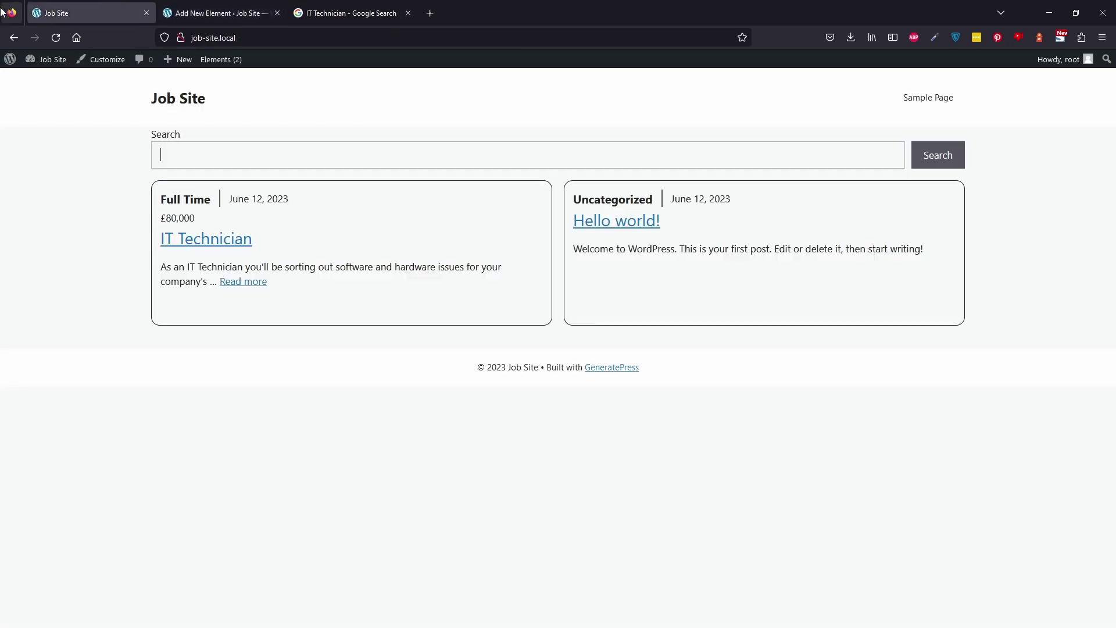
left_click(56, 38)
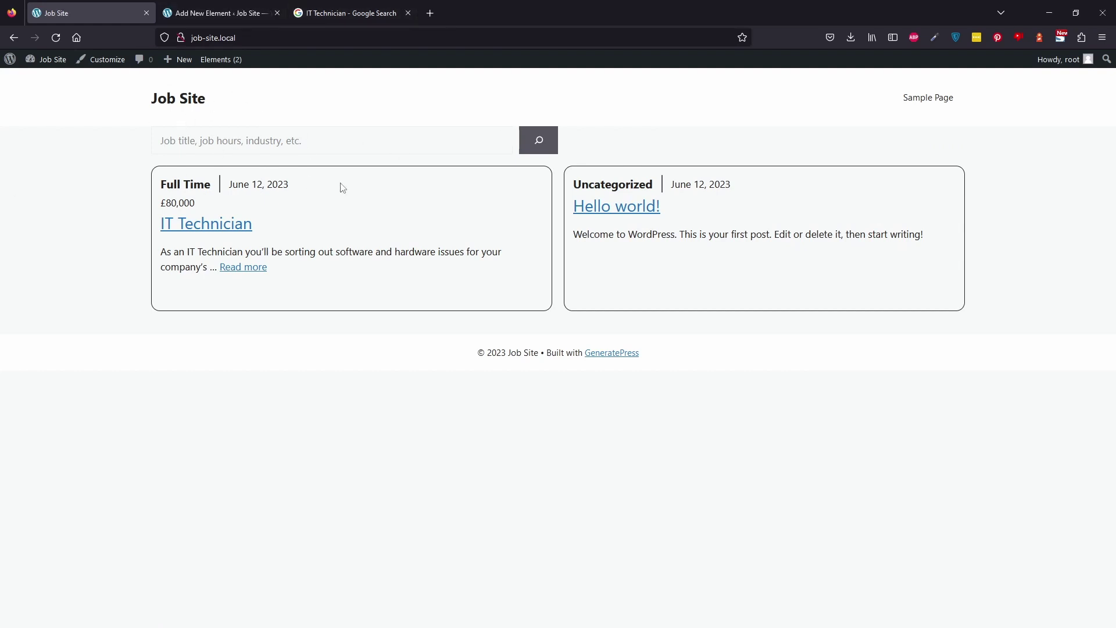
Give the Search Bar's outermost container a 60 px top margin and a 40 px bottom margin, and update the element.
left_click(218, 13)
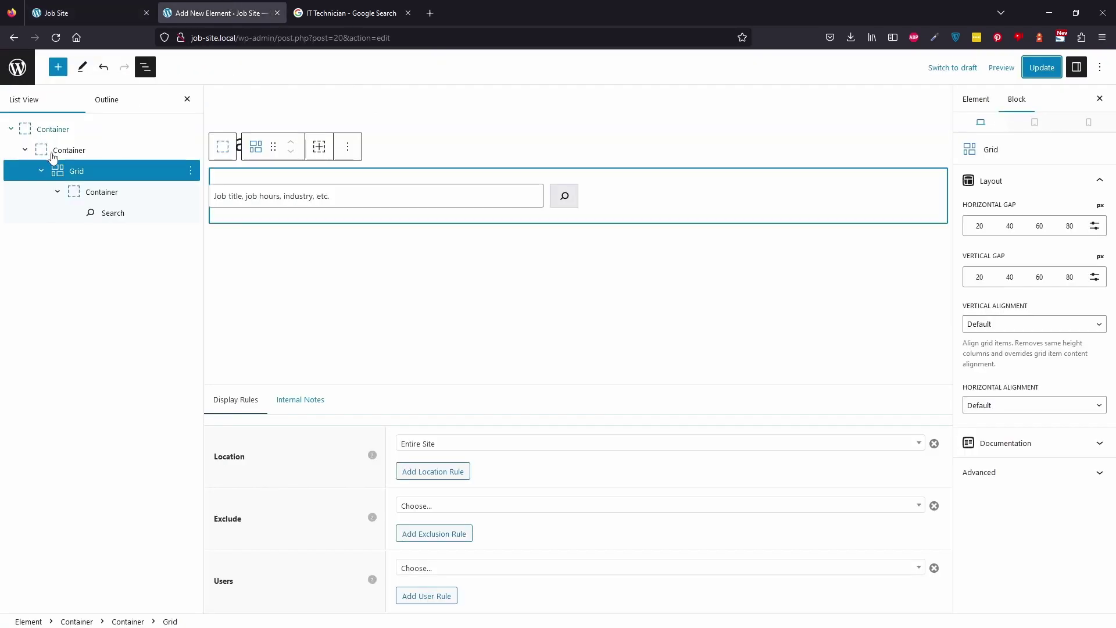
left_click(32, 122)
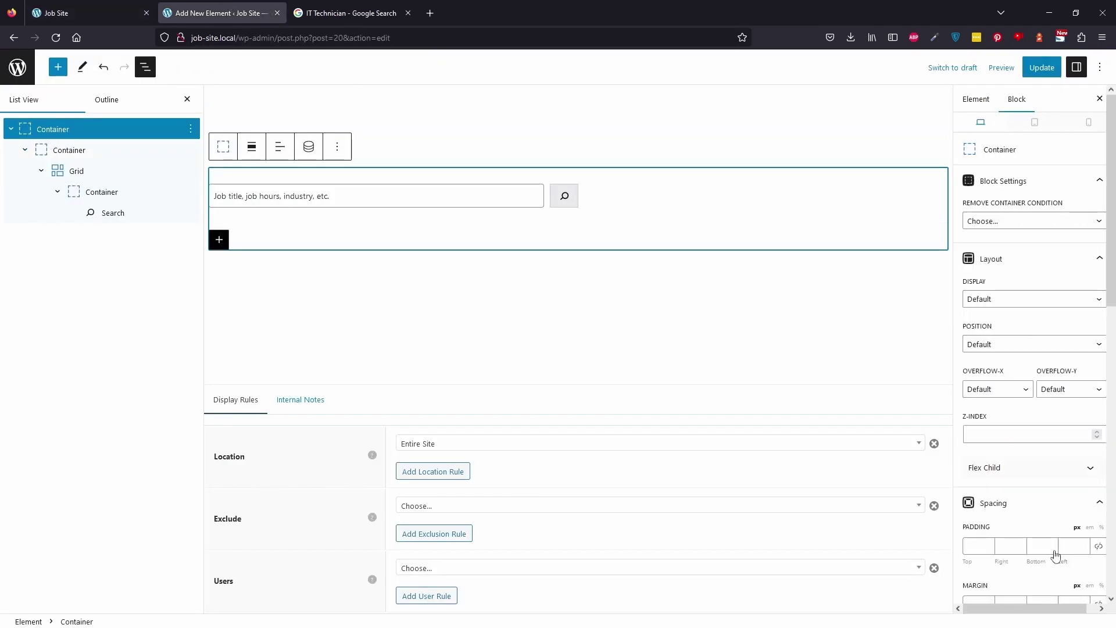
scroll(1051, 552, "down", 3)
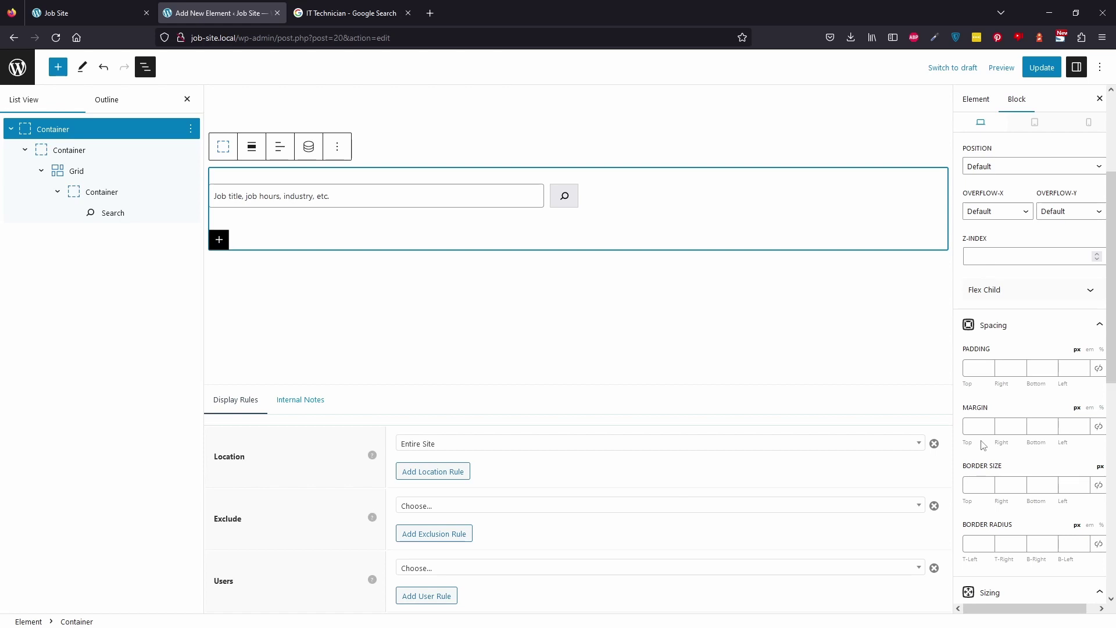
left_click(987, 420)
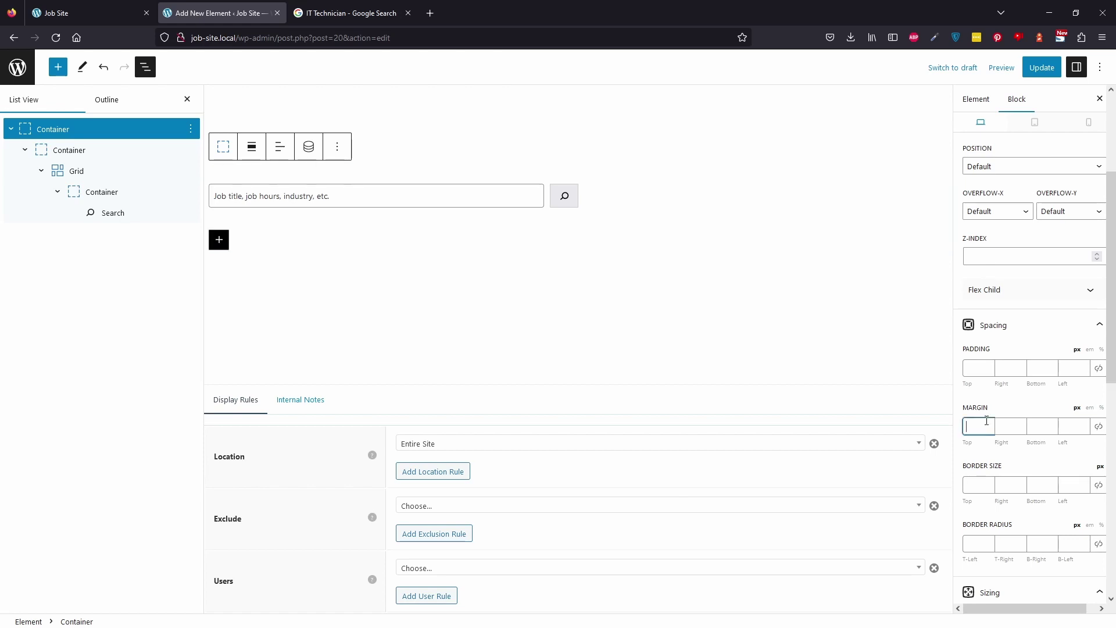
type("60")
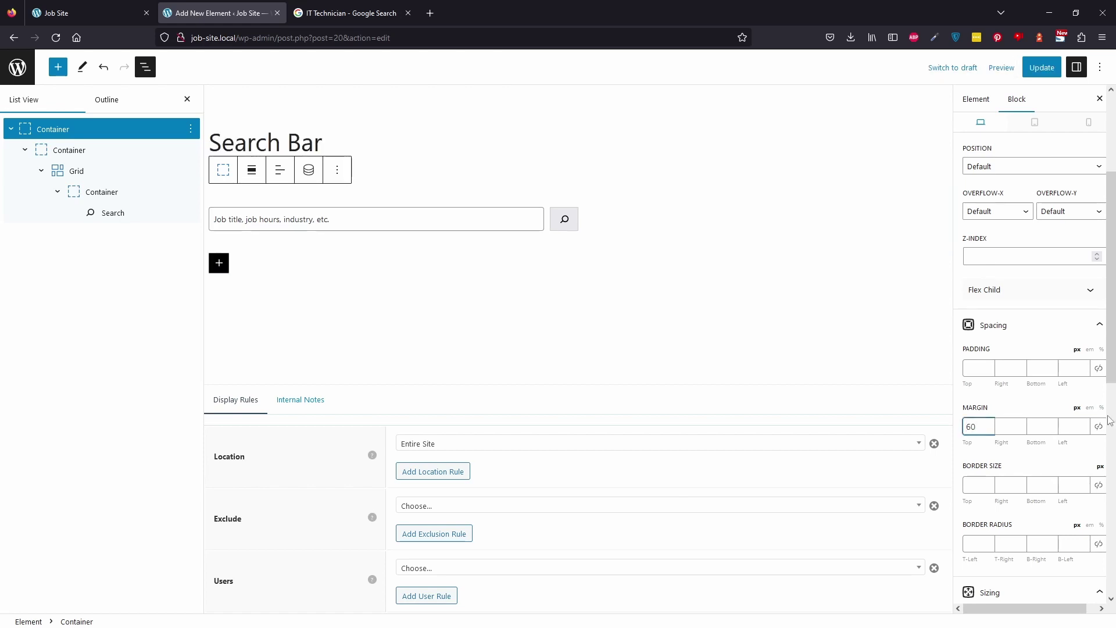
left_click(87, 13)
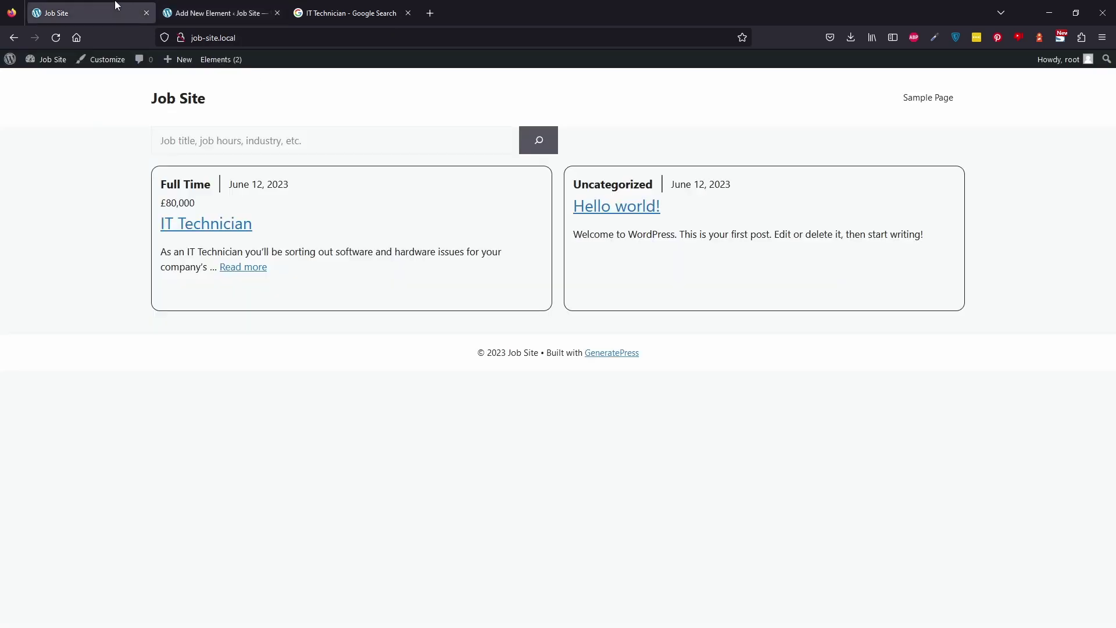
left_click(197, 12)
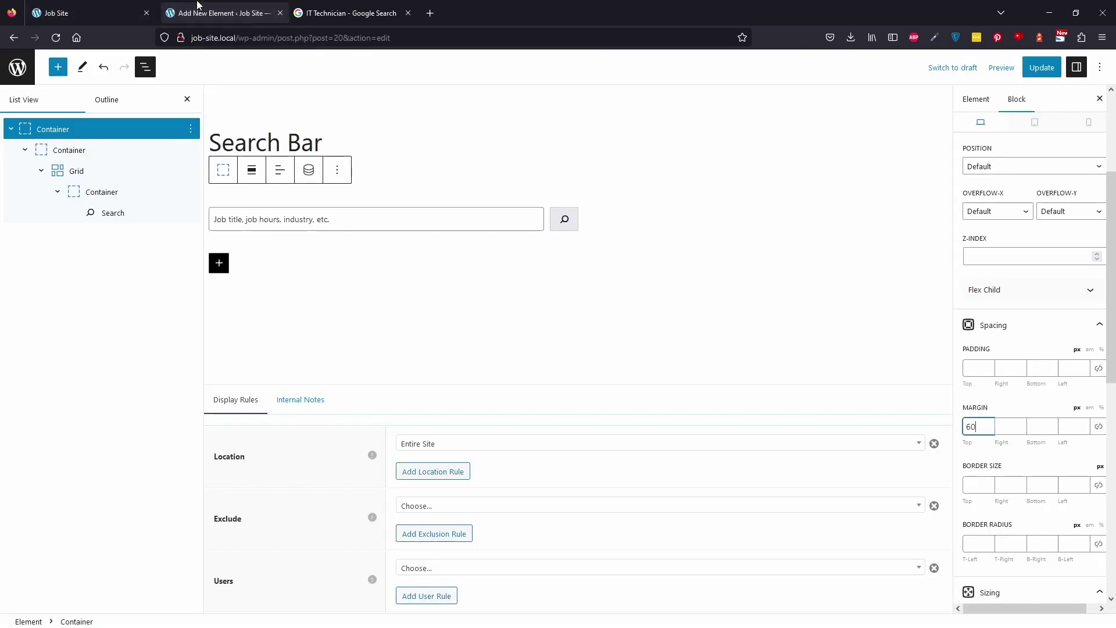
left_click(1057, 429)
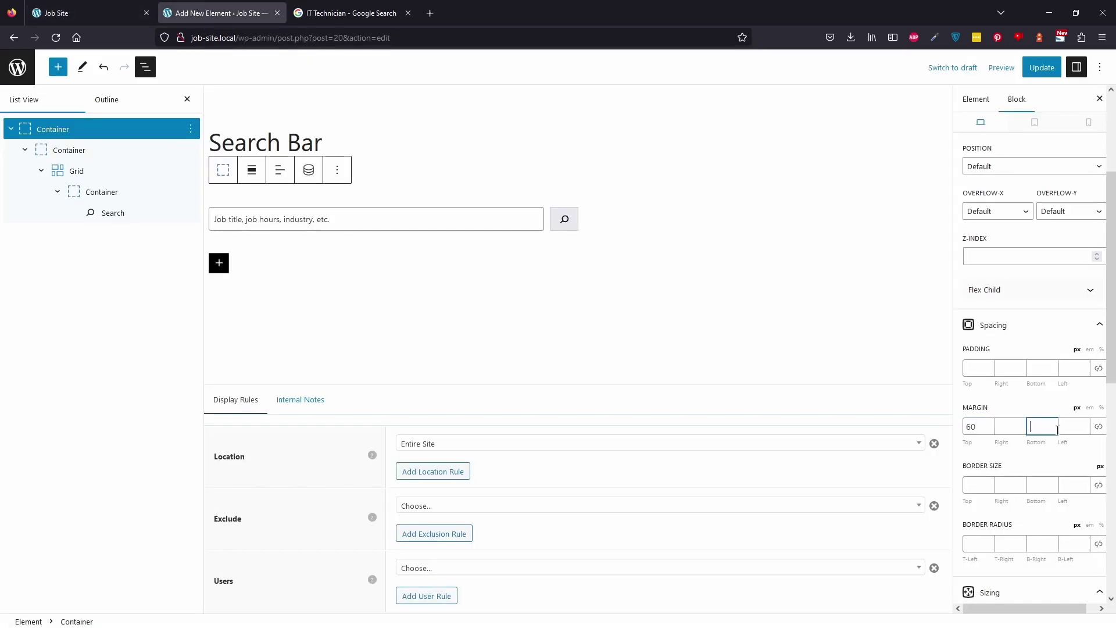
type("40")
left_click(1025, 70)
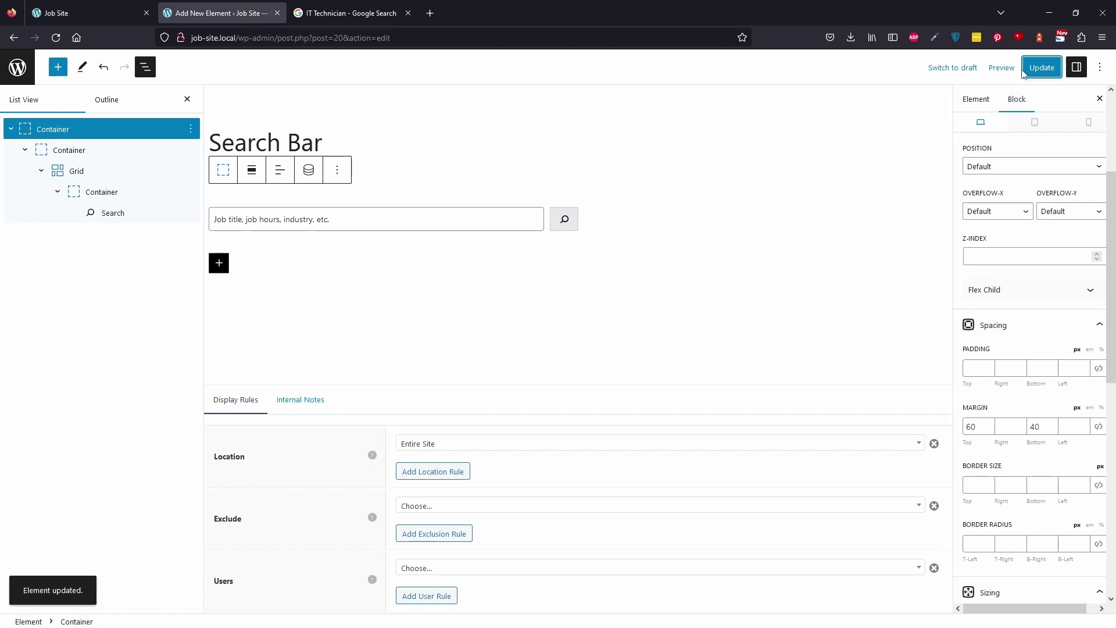
Reload the front page to check the search bar's spacing and search the site for "IT".
left_click(105, 12)
left_click(57, 38)
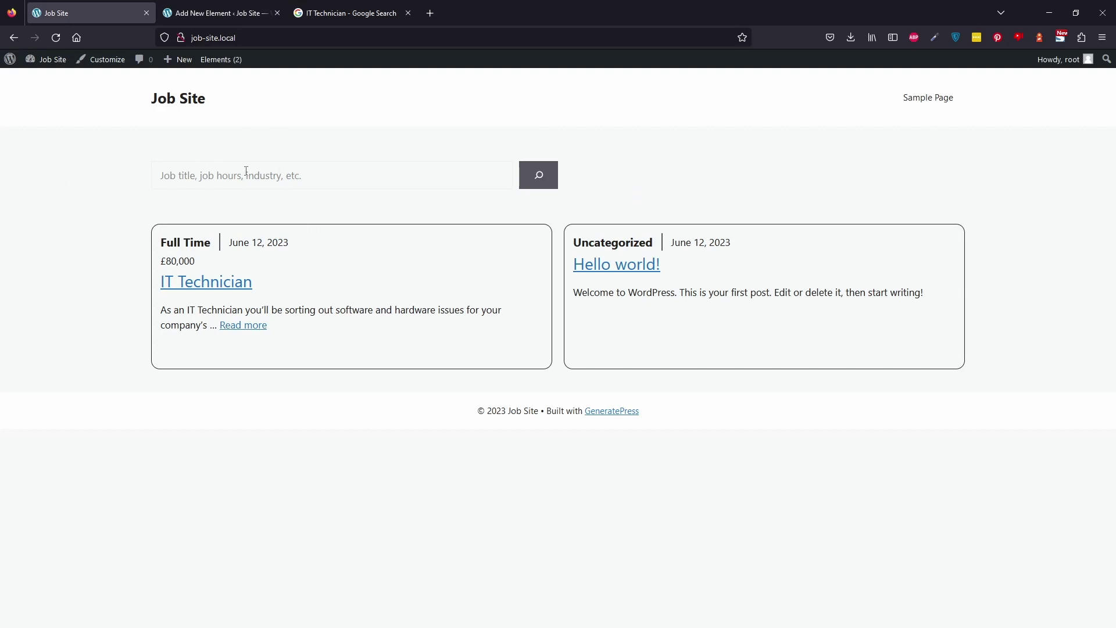
left_click(265, 178)
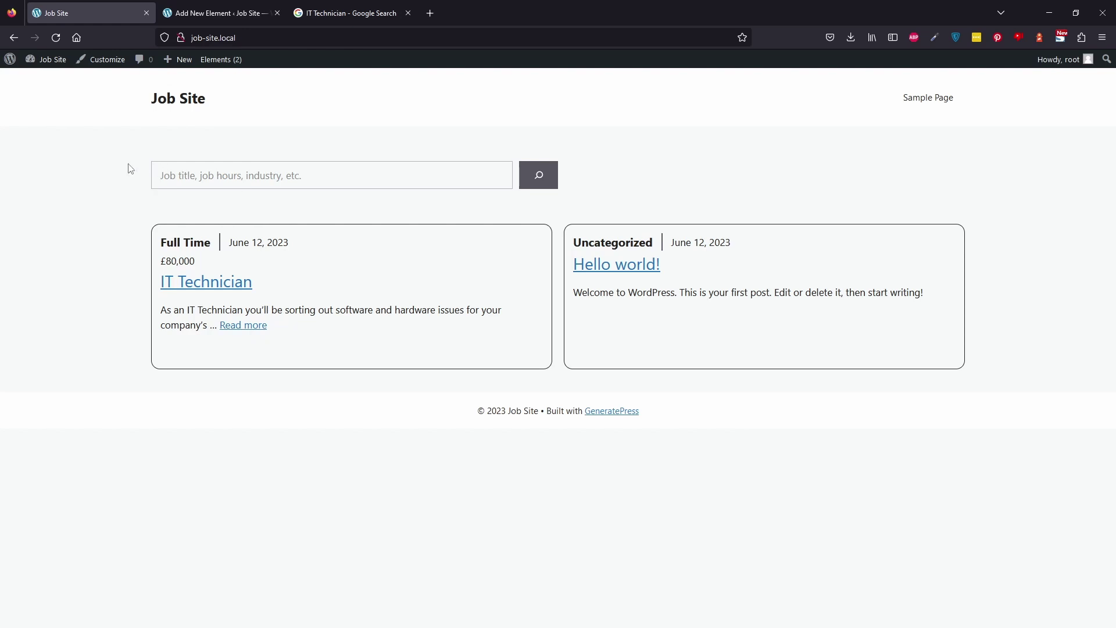
type("IT")
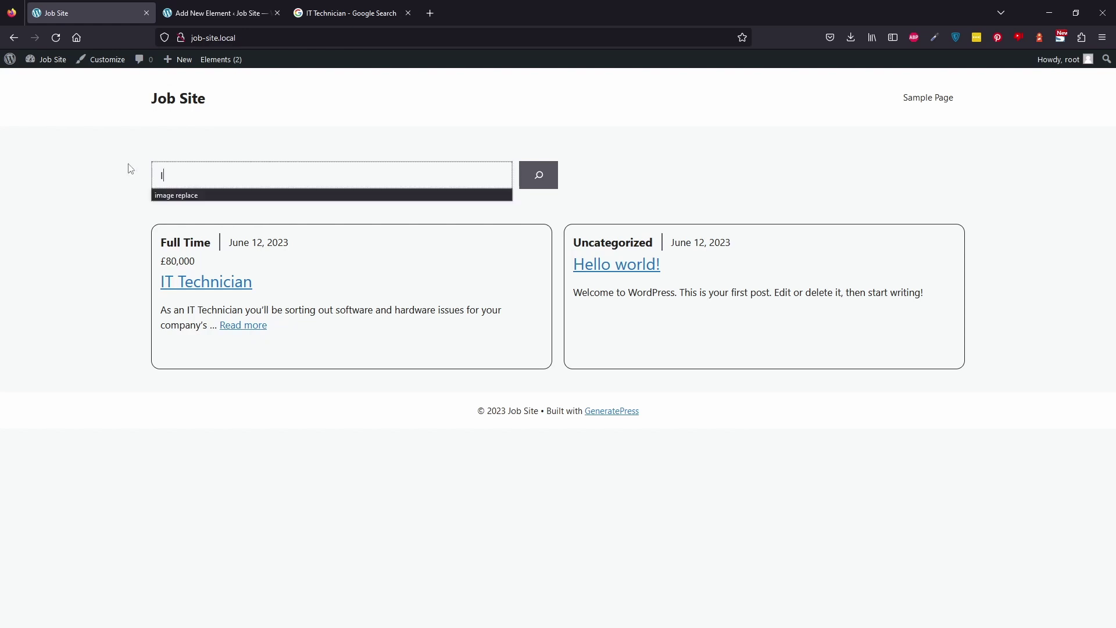
key("Return")
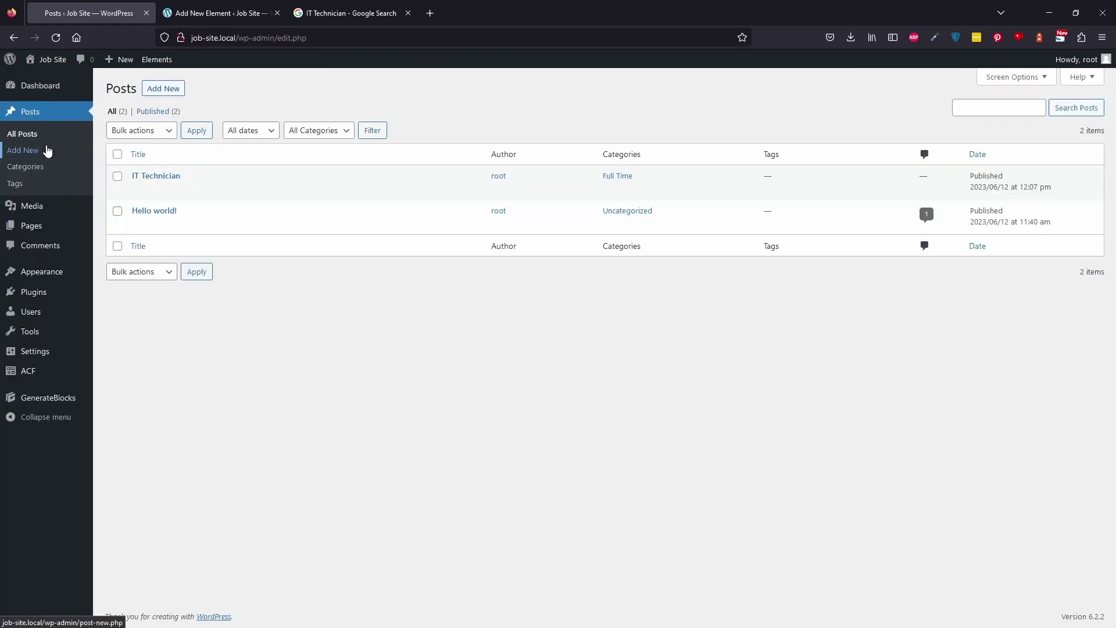
Move the "Hello world!" post to the trash from the dashboard's post list.
left_click(200, 225)
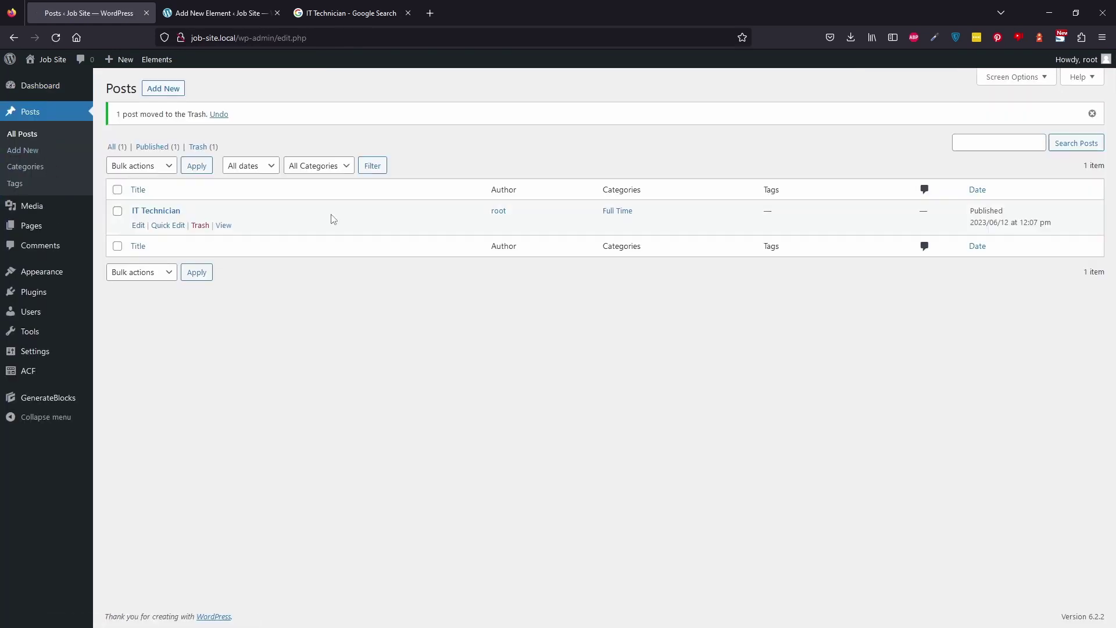
Move the Sample Page to the trash from the dashboard's page list.
left_click(32, 227)
mouse_move(180, 230)
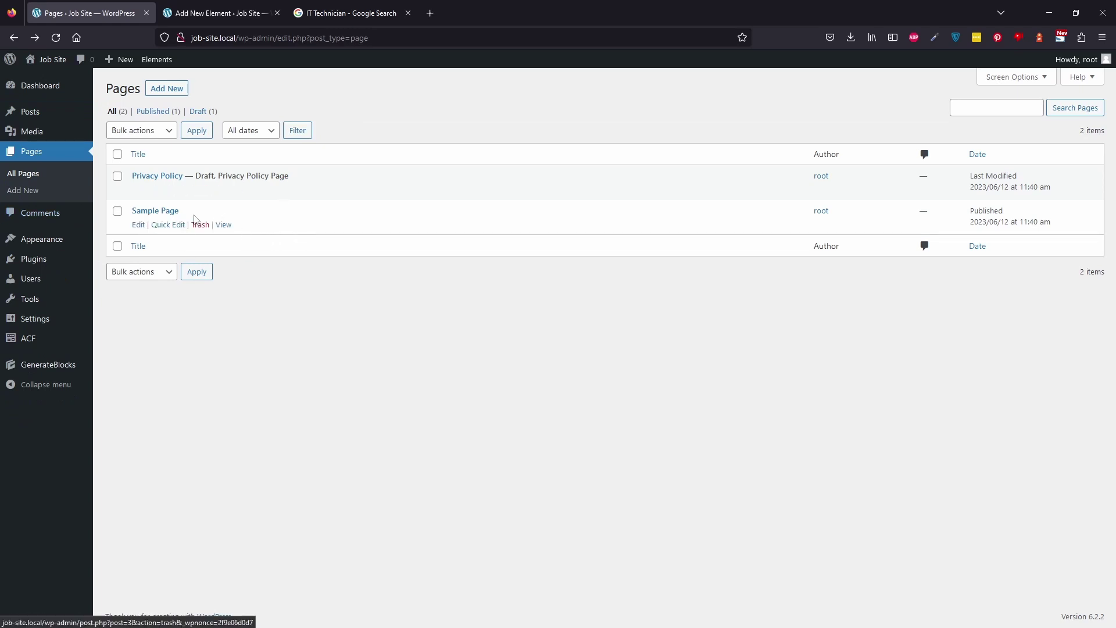
left_click(200, 226)
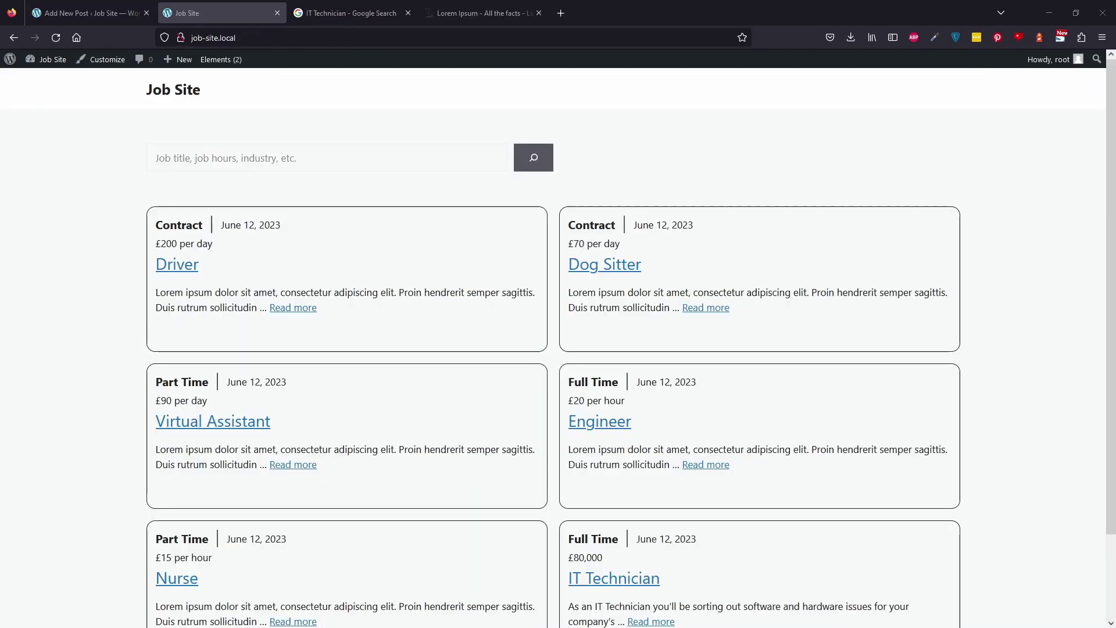
Look over the job cards on the front page and search the site for "Dog".
scroll(212, 142, "down", 2)
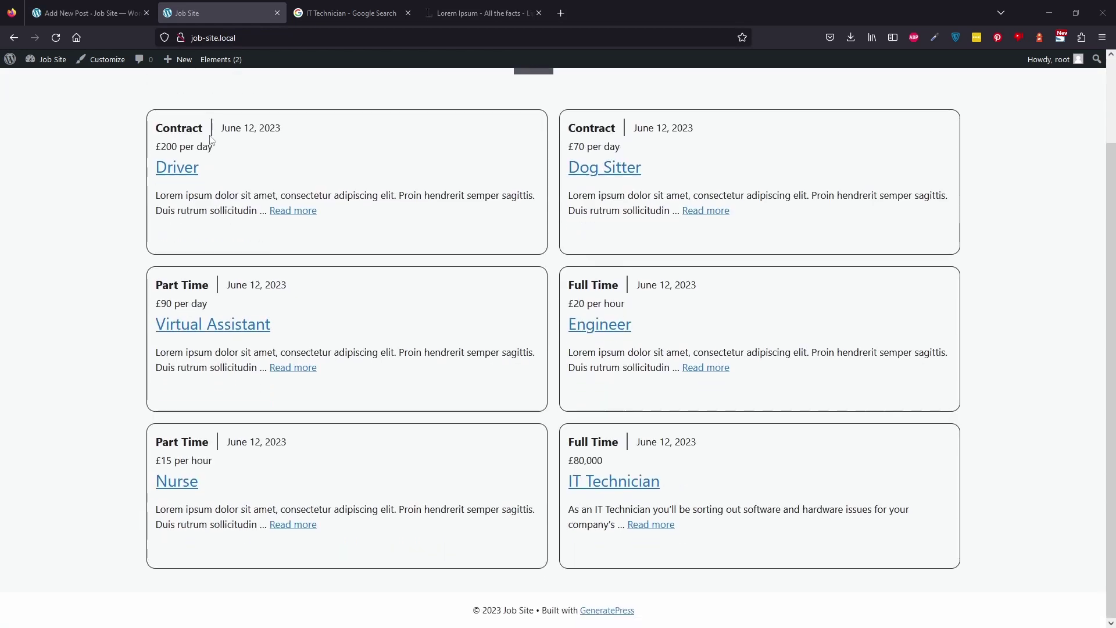
scroll(1, 349, "up", 2)
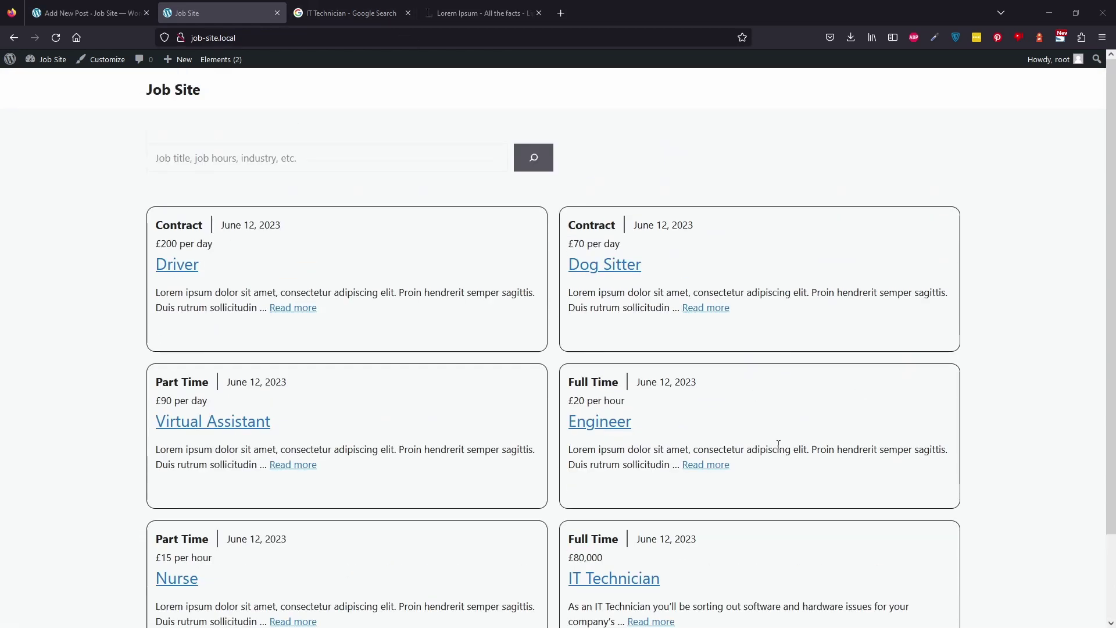
scroll(1070, 139, "down", 2)
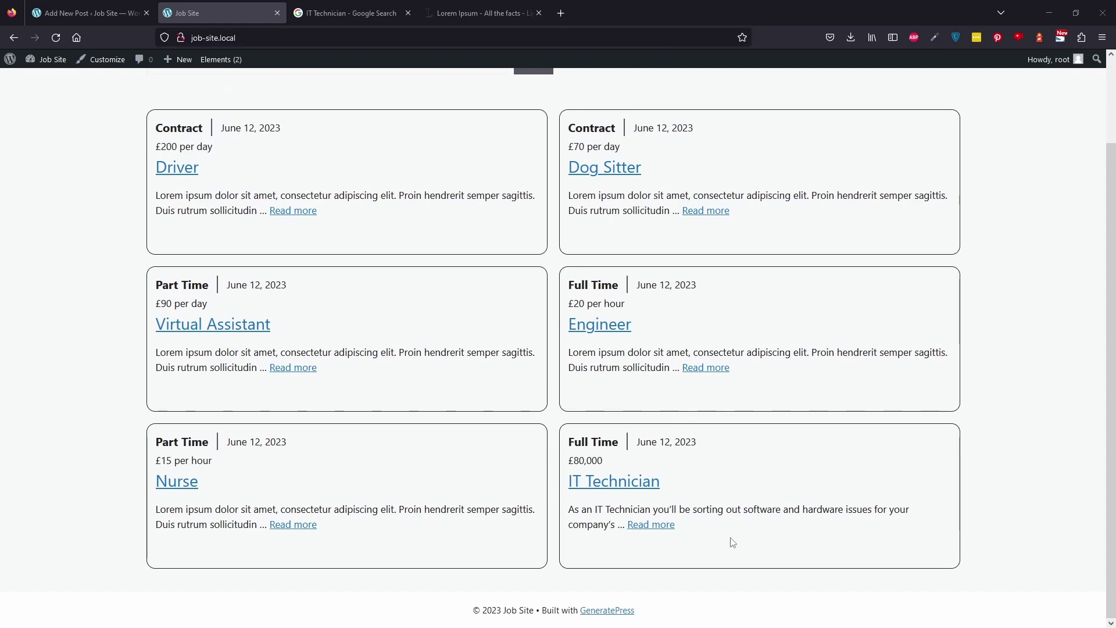
scroll(393, 414, "up", 2)
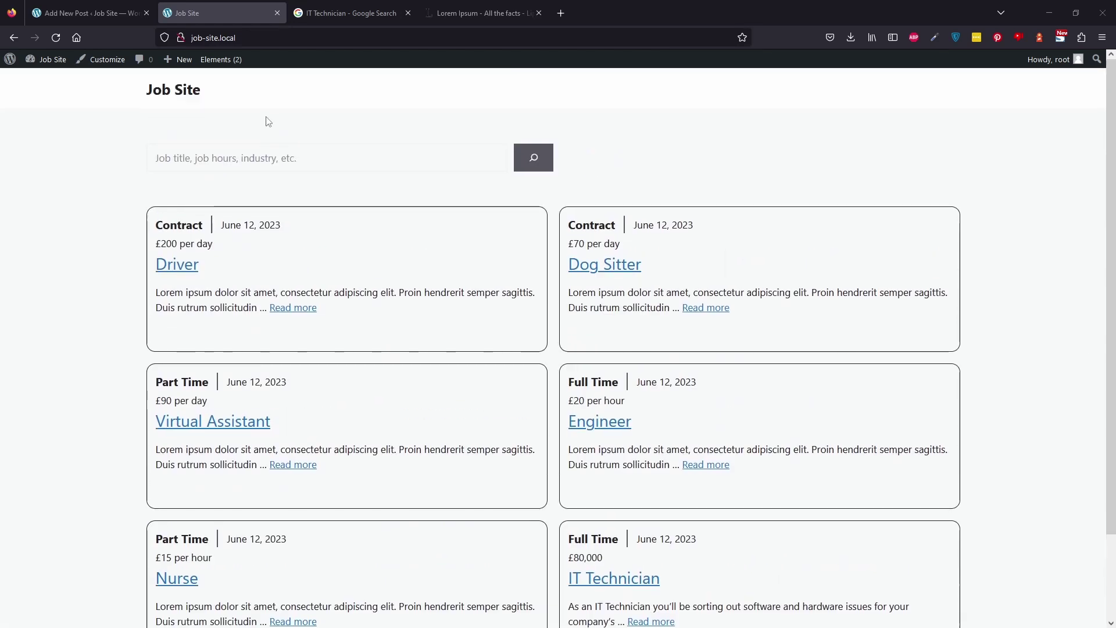
left_click(268, 157)
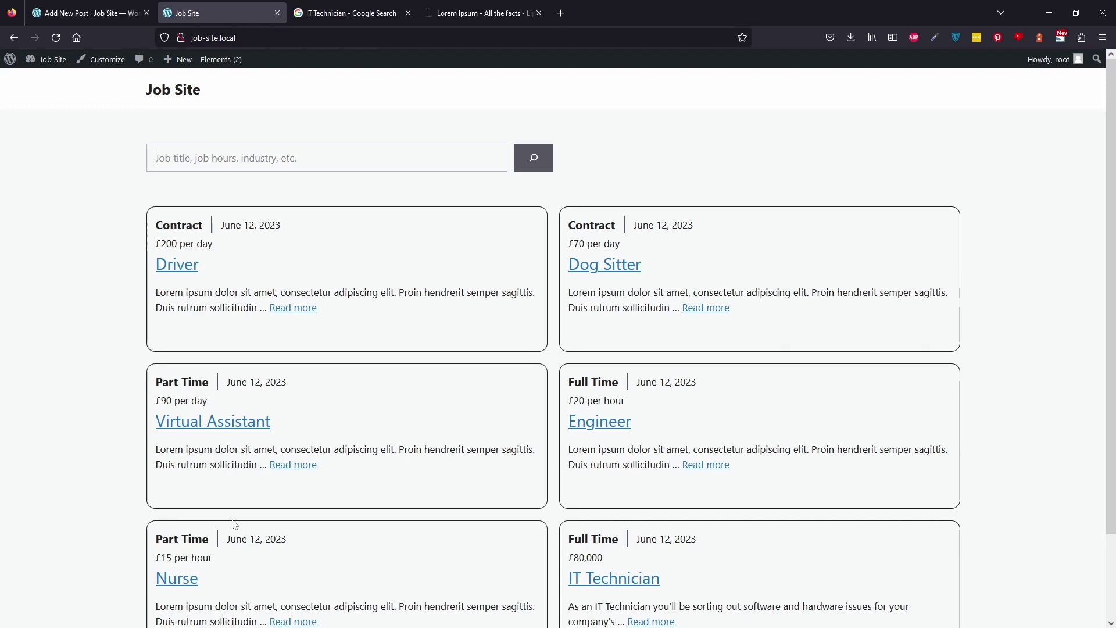
type("Dog")
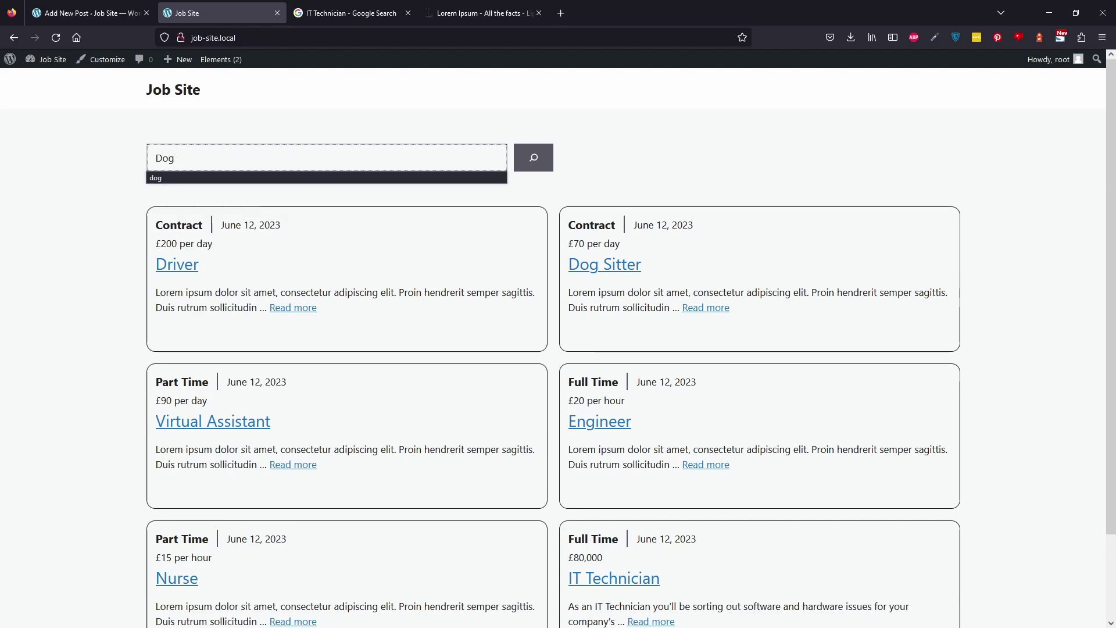
key("Return")
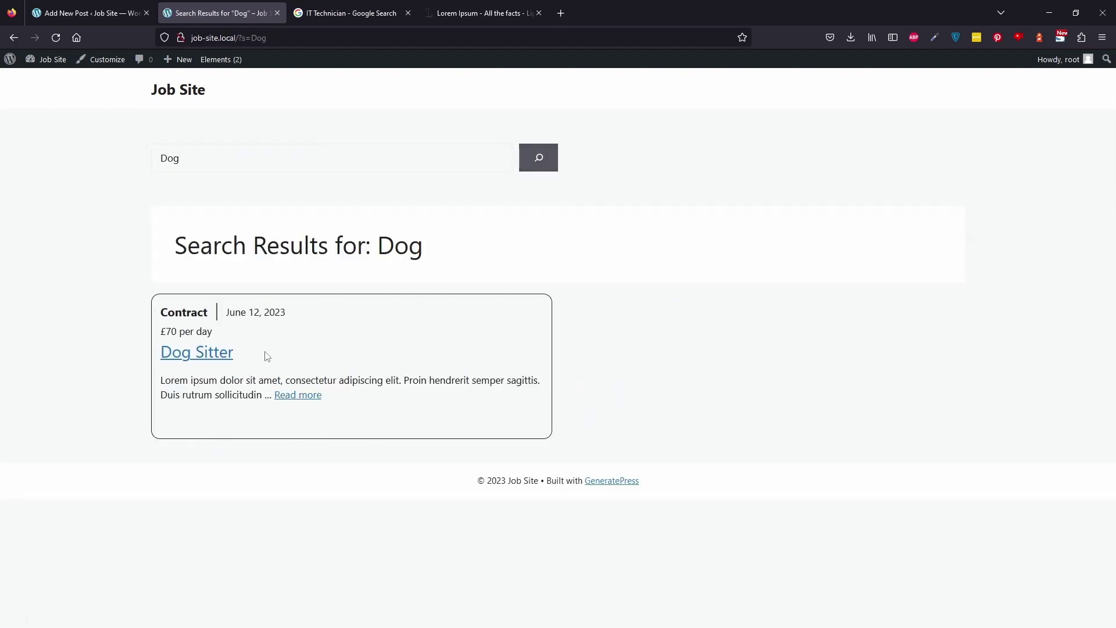
Open the Dog Sitter listing from the search results, review its details and description, and go back to the front page.
left_click(216, 367)
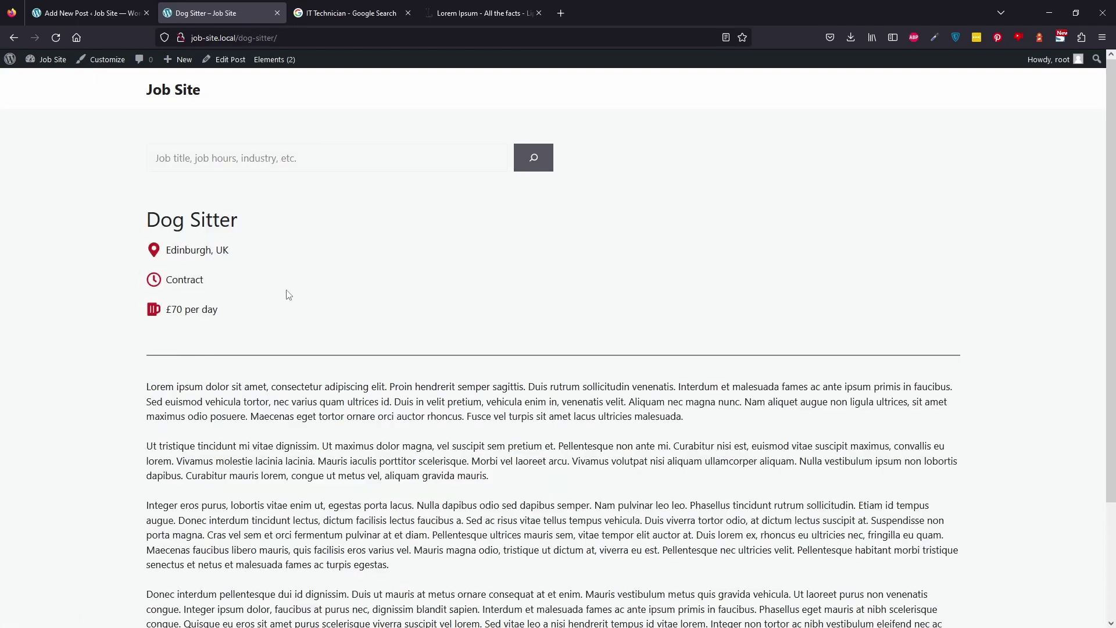
scroll(81, 384, "down", 3)
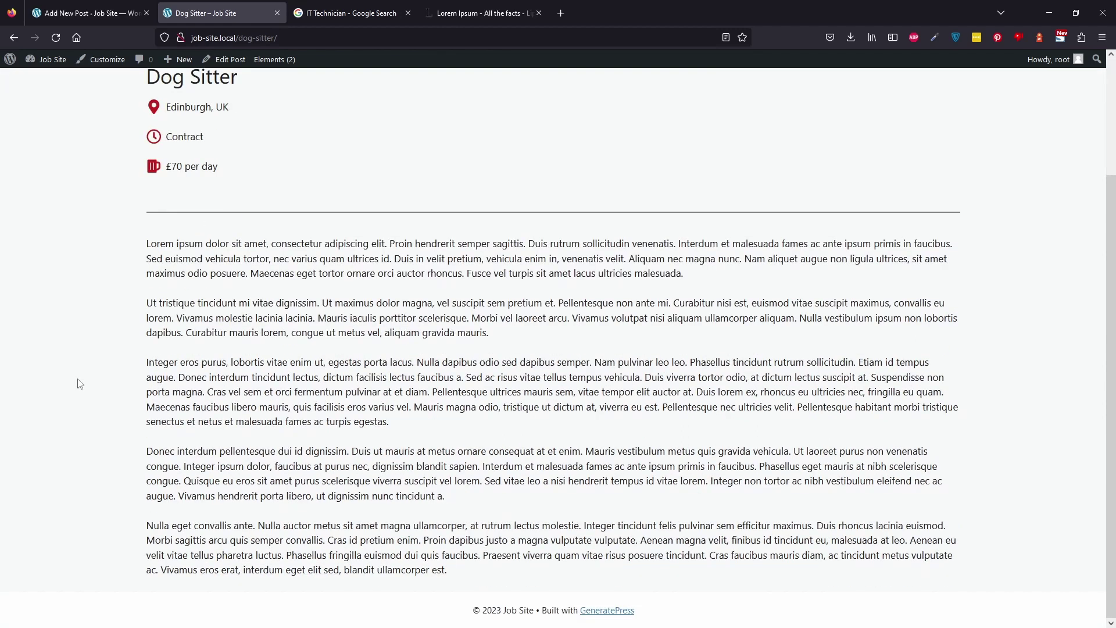
key("alt+Left")
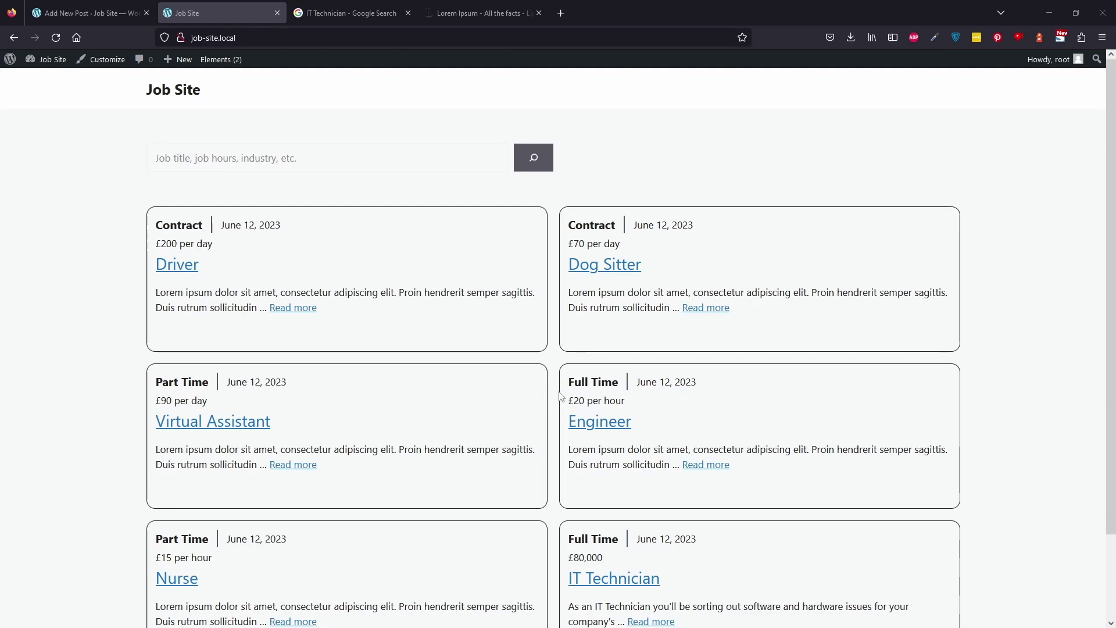
Open the Driver listing, review its location, hours, pay and description, and return to the front page.
left_click(180, 268)
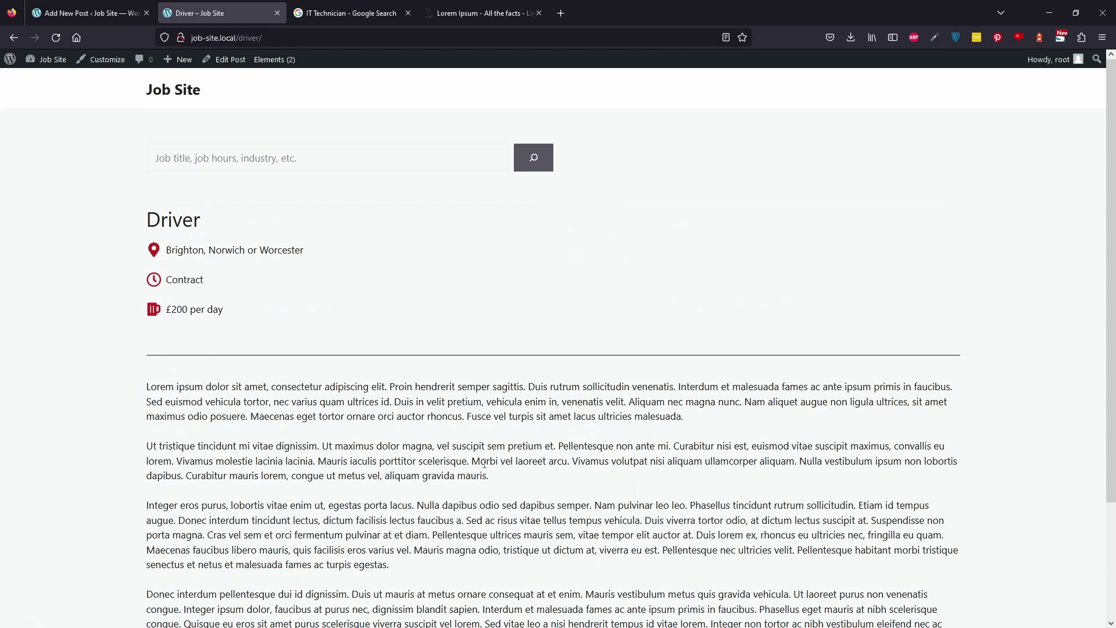
scroll(588, 517, "down", 3)
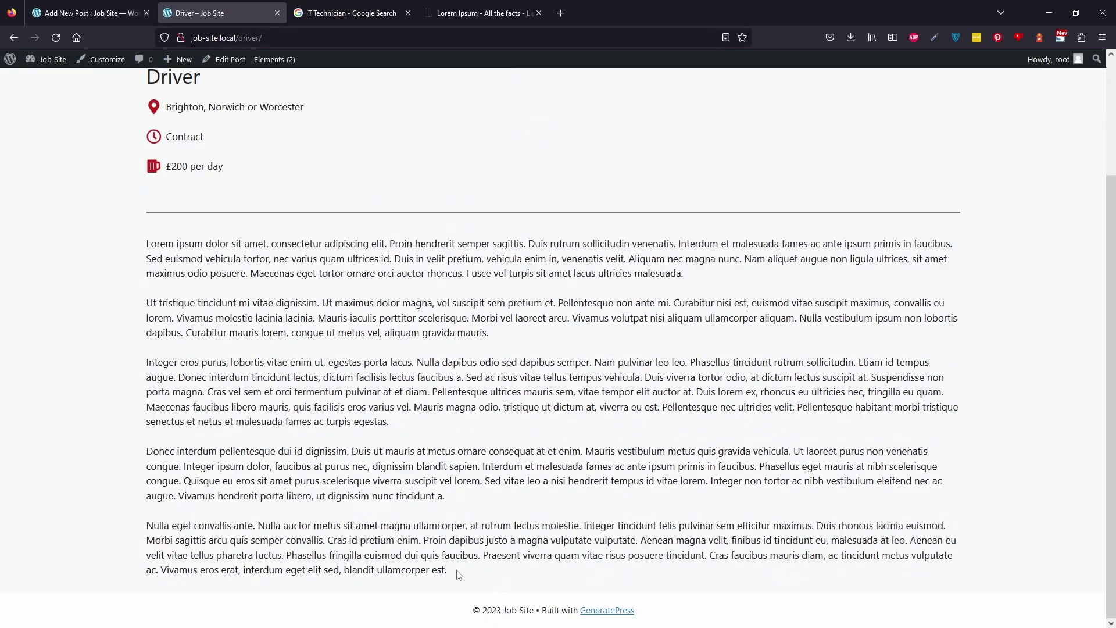
left_click_drag(456, 582, 428, 582)
left_click(428, 581)
scroll(174, 476, "up", 2)
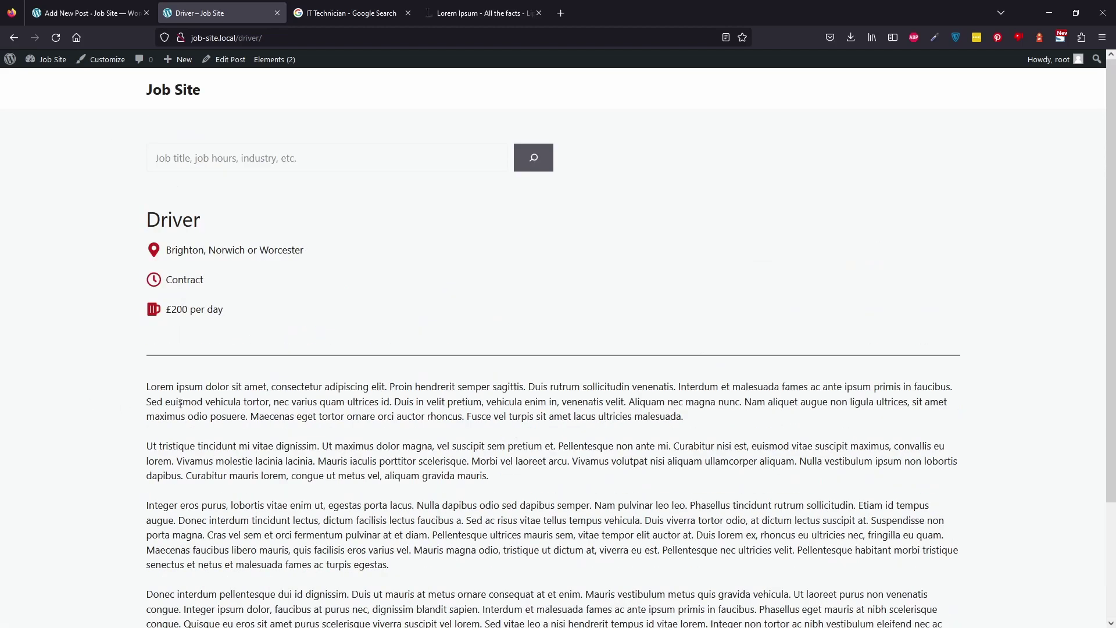
left_click(181, 94)
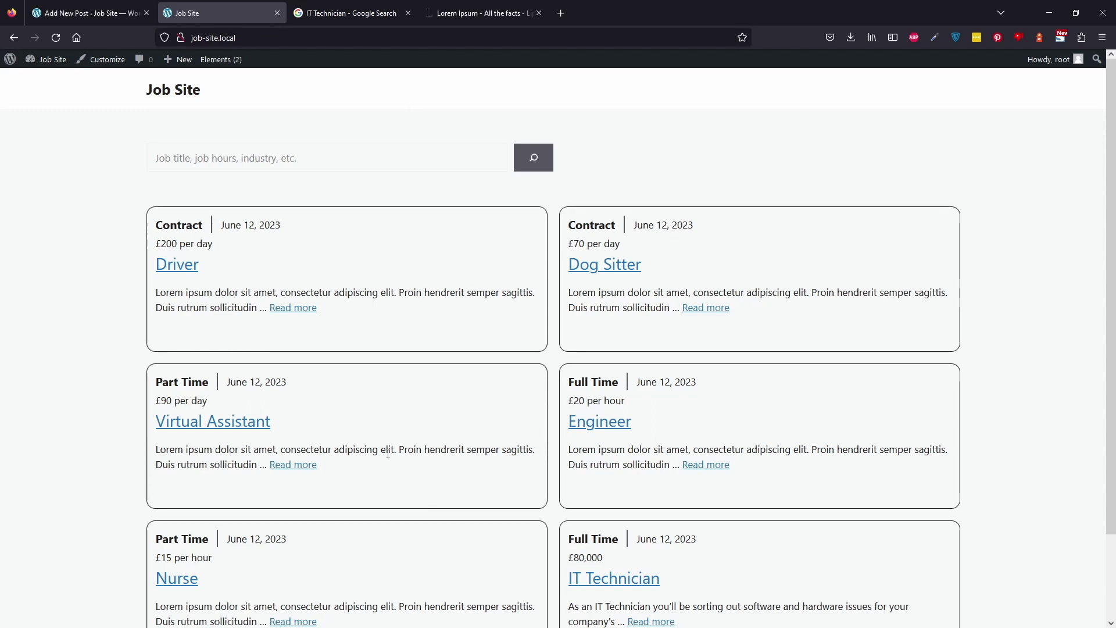
View the Driver listing's full page once more and finish by looking over the front page's job cards.
left_click(181, 264)
scroll(356, 490, "down", 3)
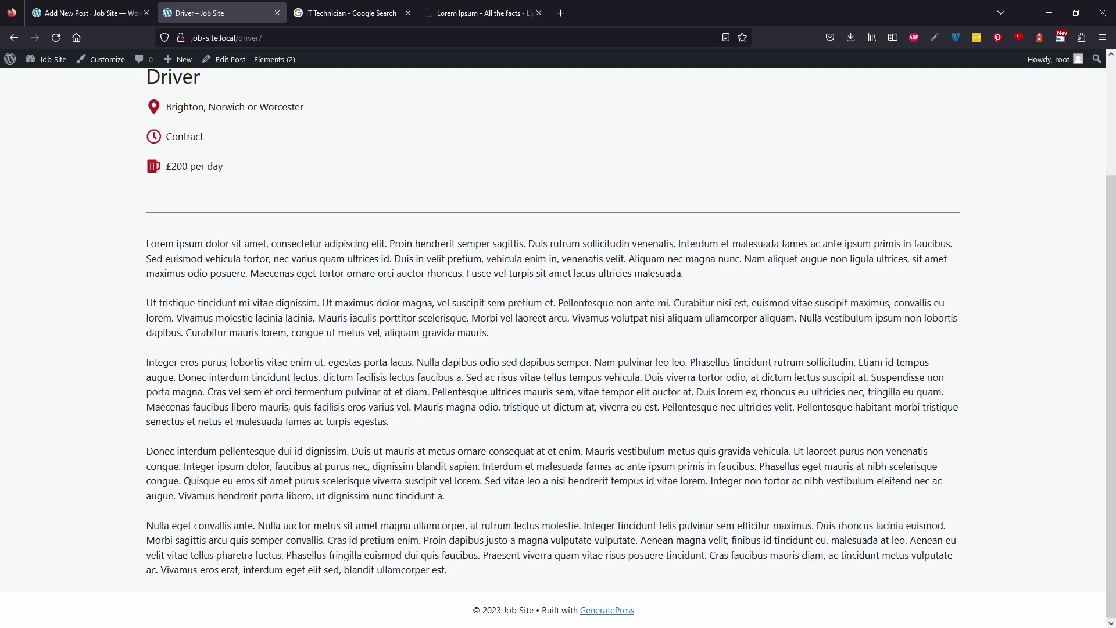
scroll(209, 588, "up", 3)
left_click(182, 91)
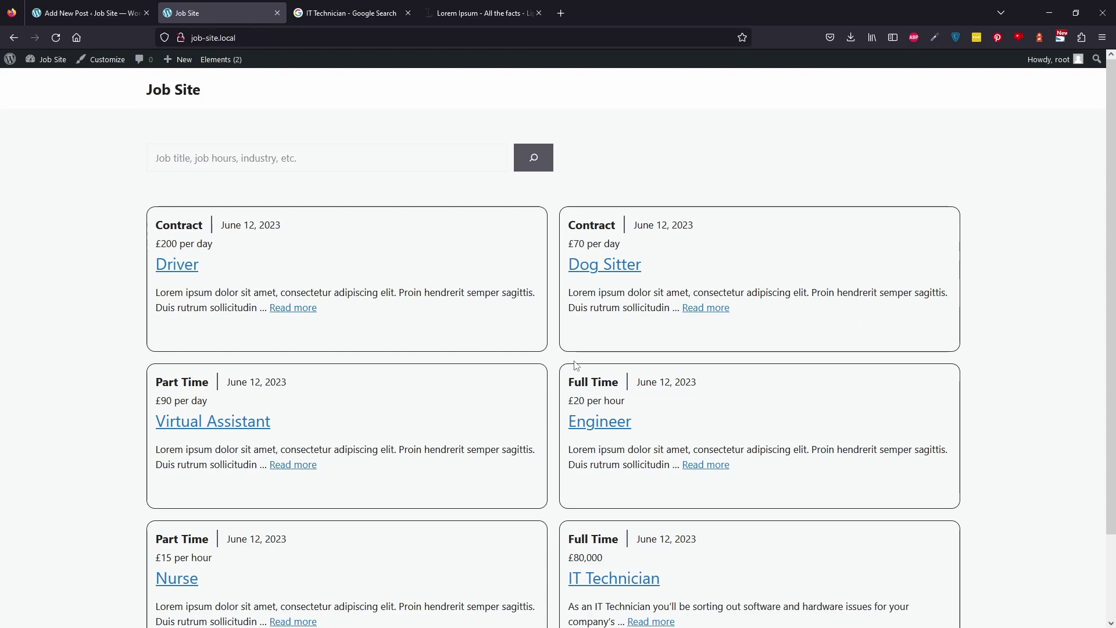
scroll(449, 329, "down", 1)
scroll(448, 329, "up", 1)
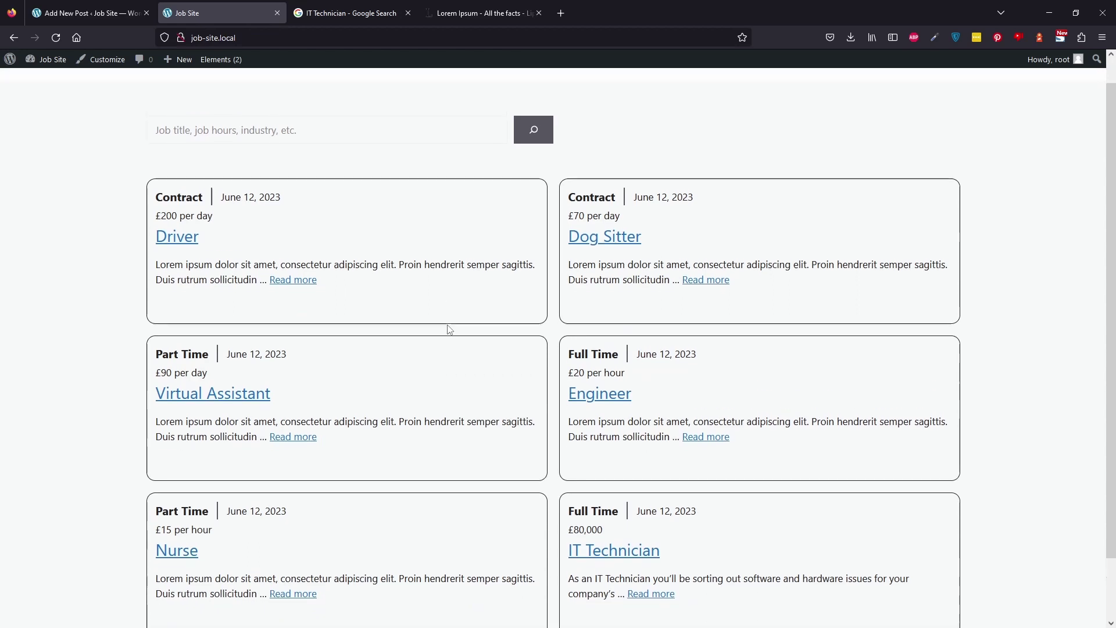